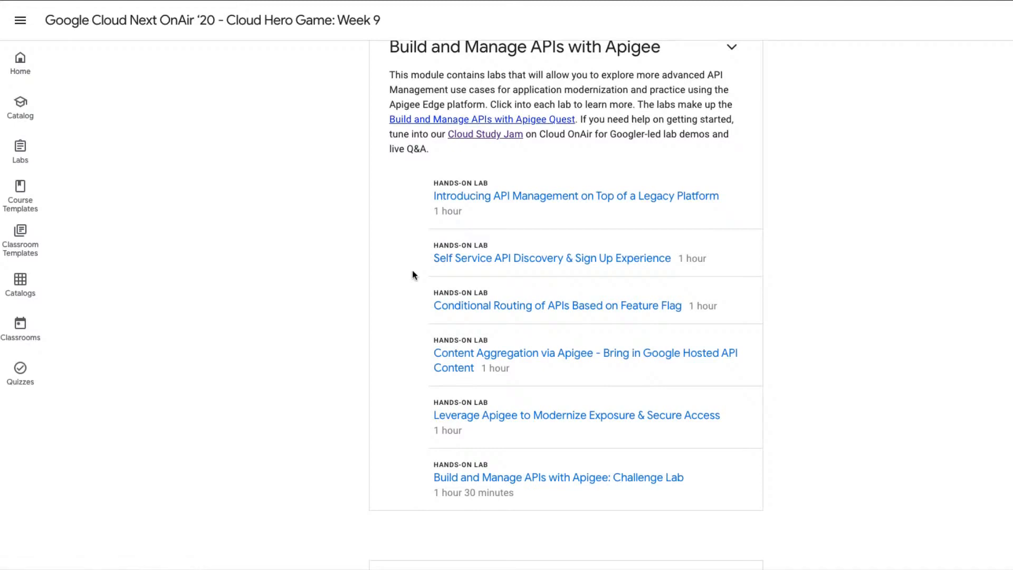
Open the hands-on lab "Introducing API Management on Top of a Legacy Platform" from the Build and Manage APIs with Apigee module.
scroll(412, 271, "down", 3)
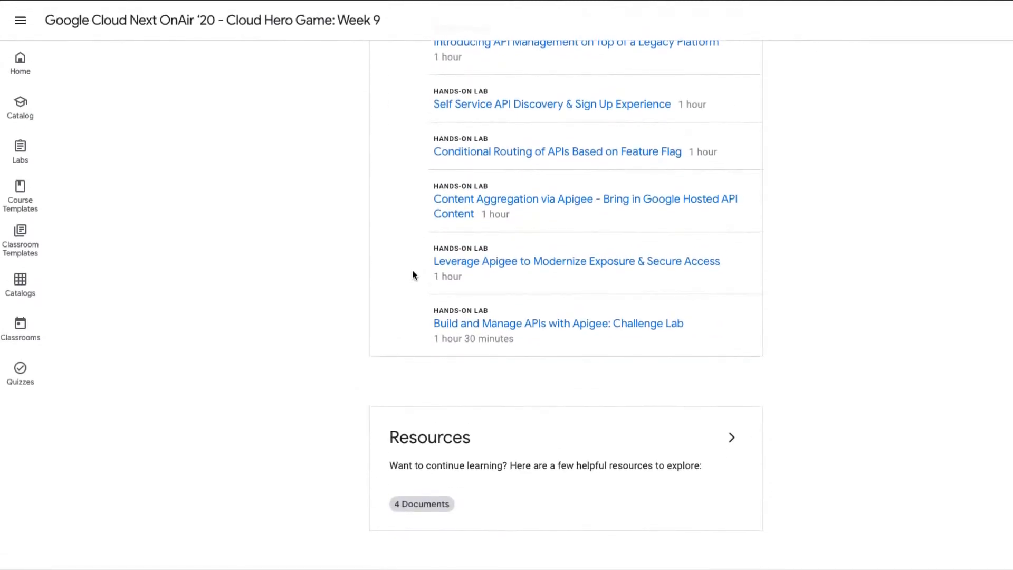
scroll(412, 274, "up", 5)
scroll(412, 275, "down", 2)
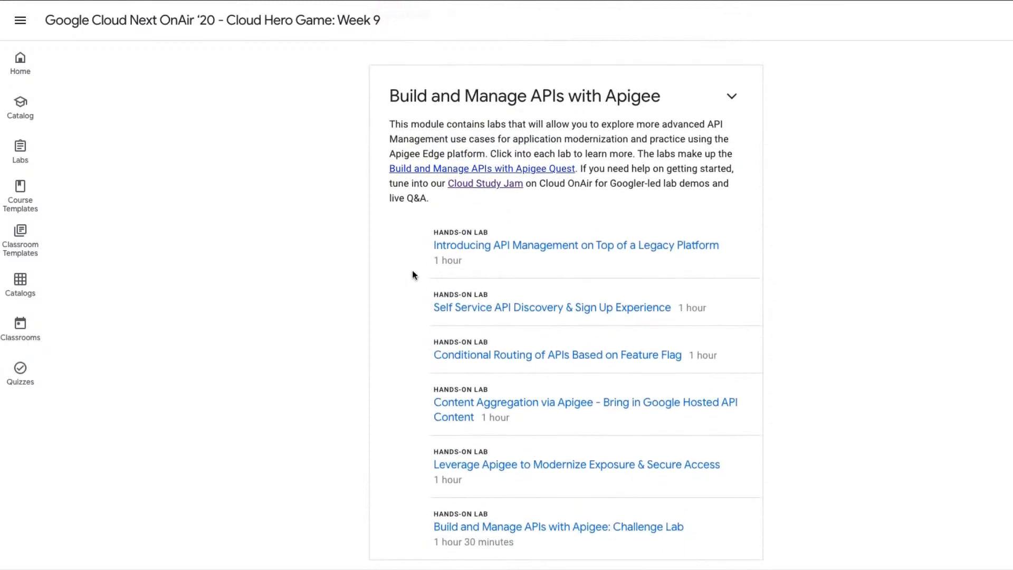
scroll(412, 275, "down", 1)
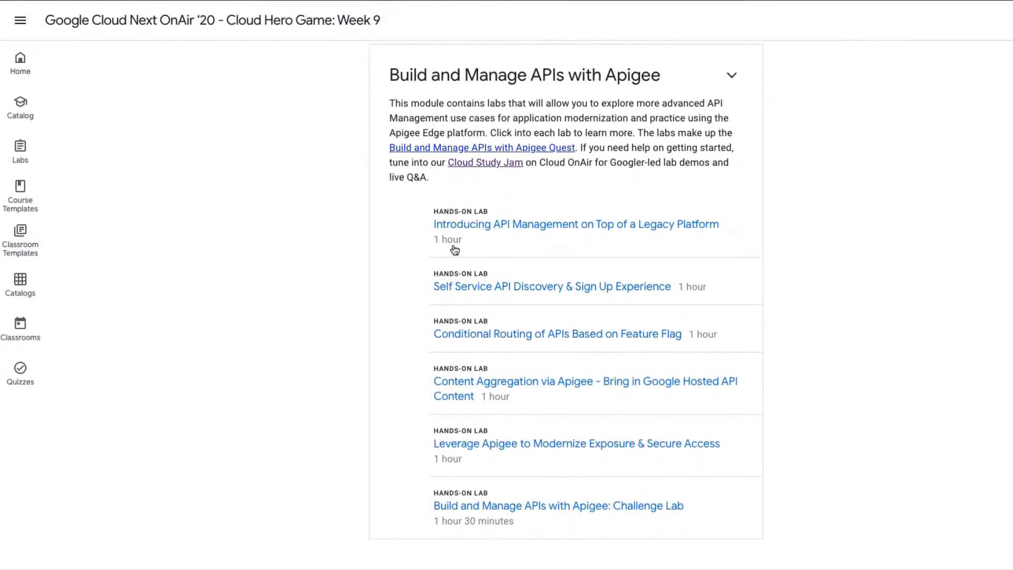
left_click(524, 225)
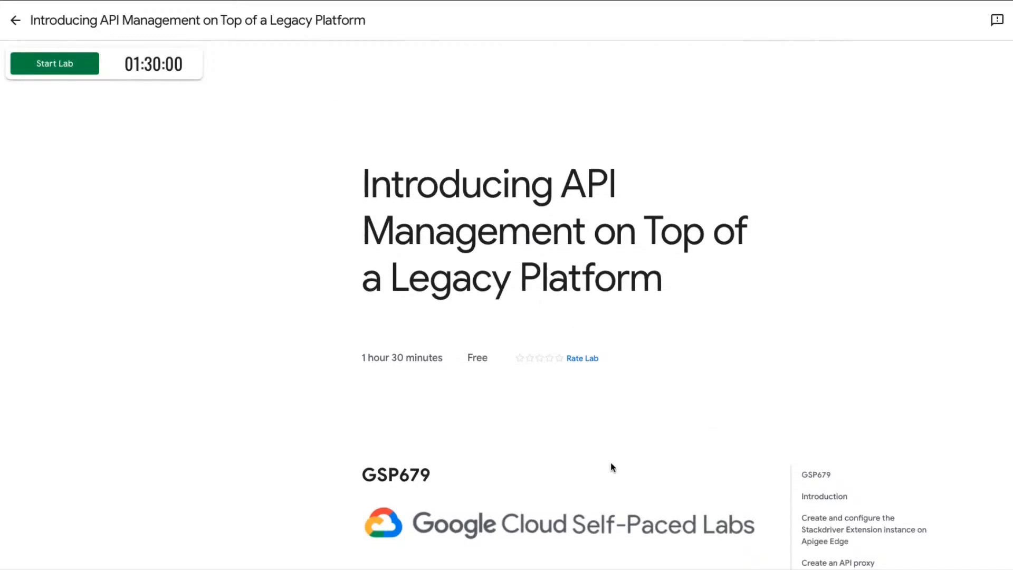
Read through the lab's introduction, setup instructions, console sign-in steps and prerequisites.
scroll(611, 462, "down", 3)
scroll(610, 462, "down", 4)
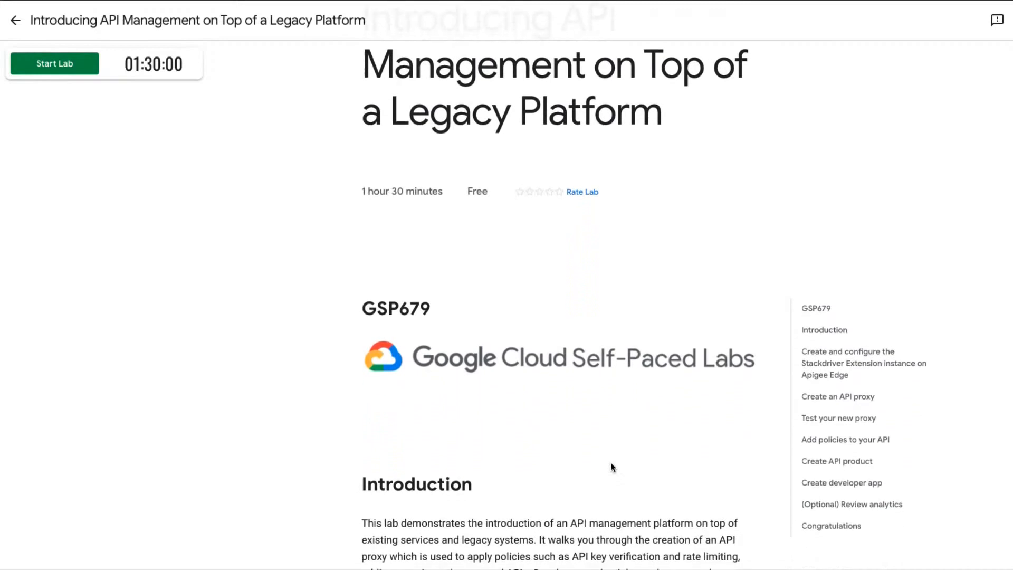
scroll(611, 464, "down", 2)
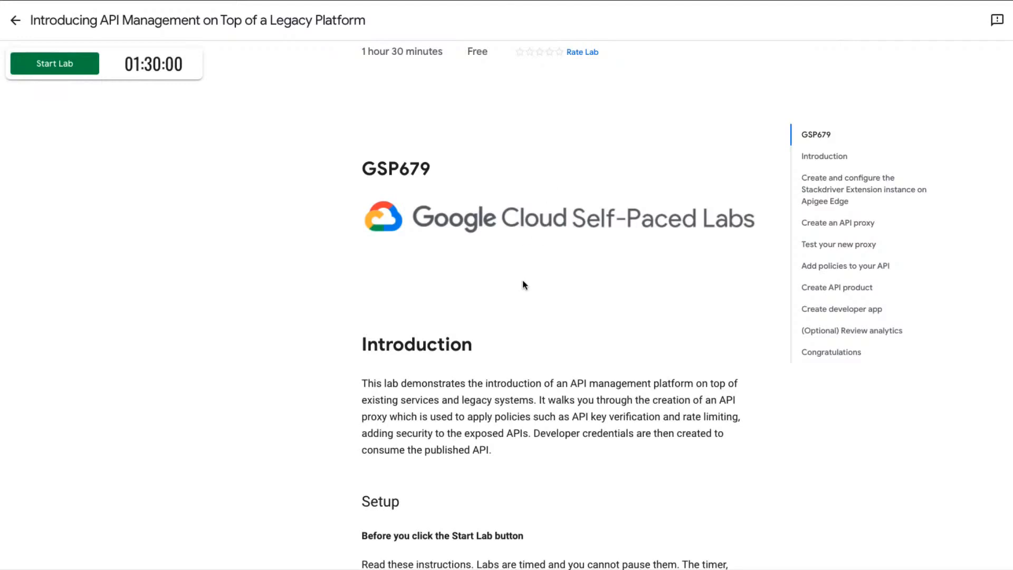
scroll(527, 396, "down", 2)
scroll(527, 392, "down", 3)
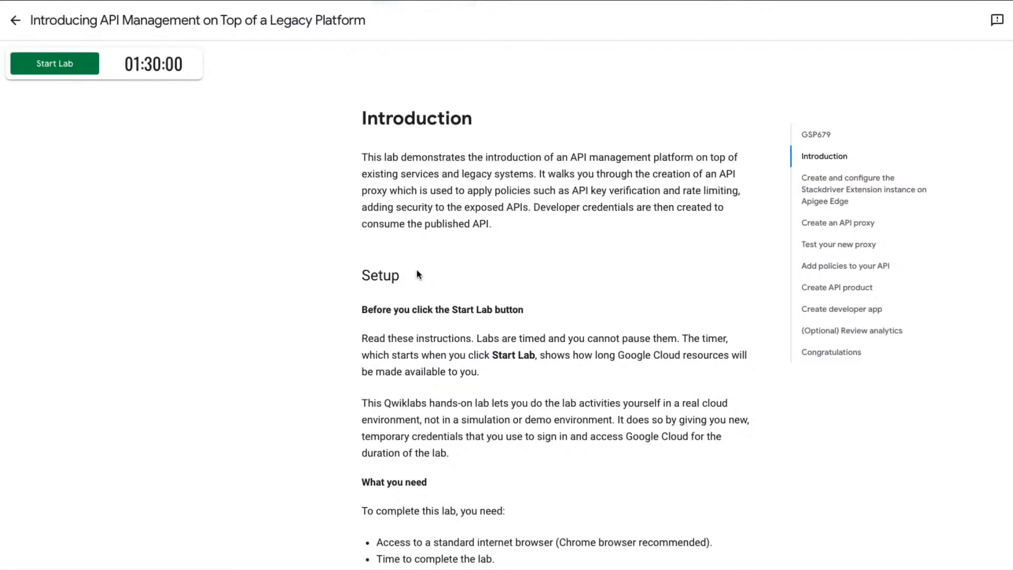
scroll(417, 275, "down", 1)
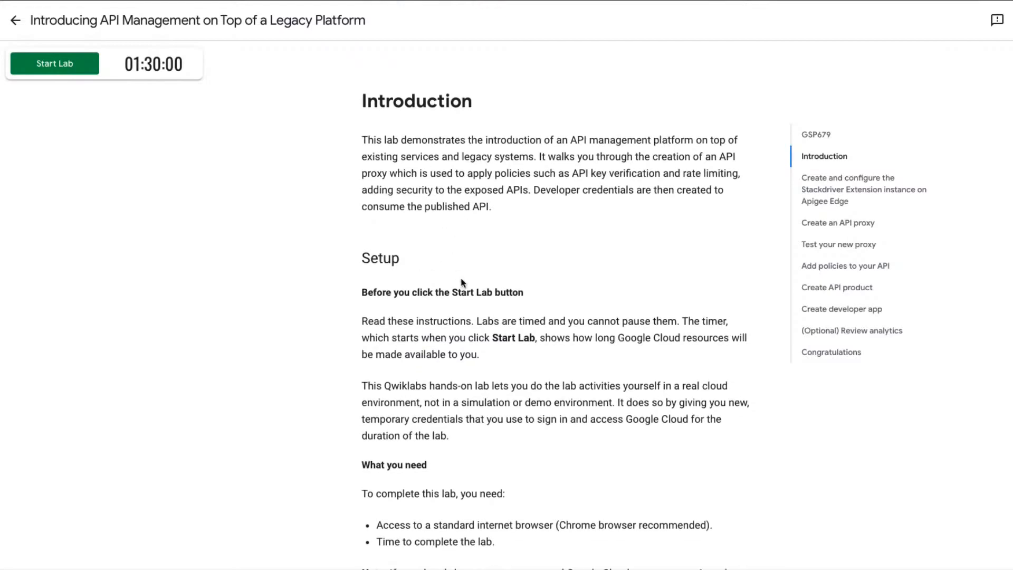
scroll(486, 369, "down", 1)
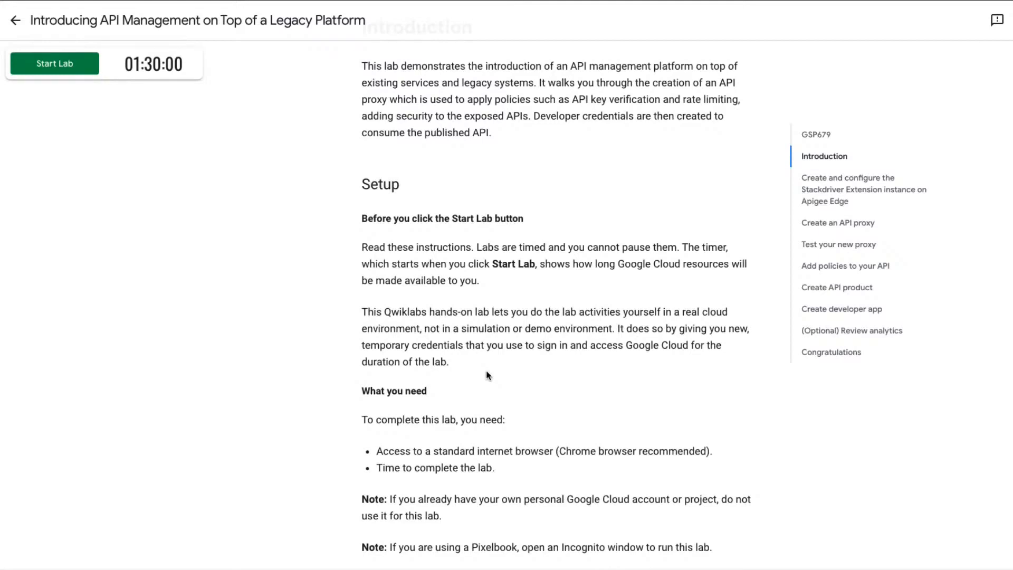
scroll(487, 373, "down", 4)
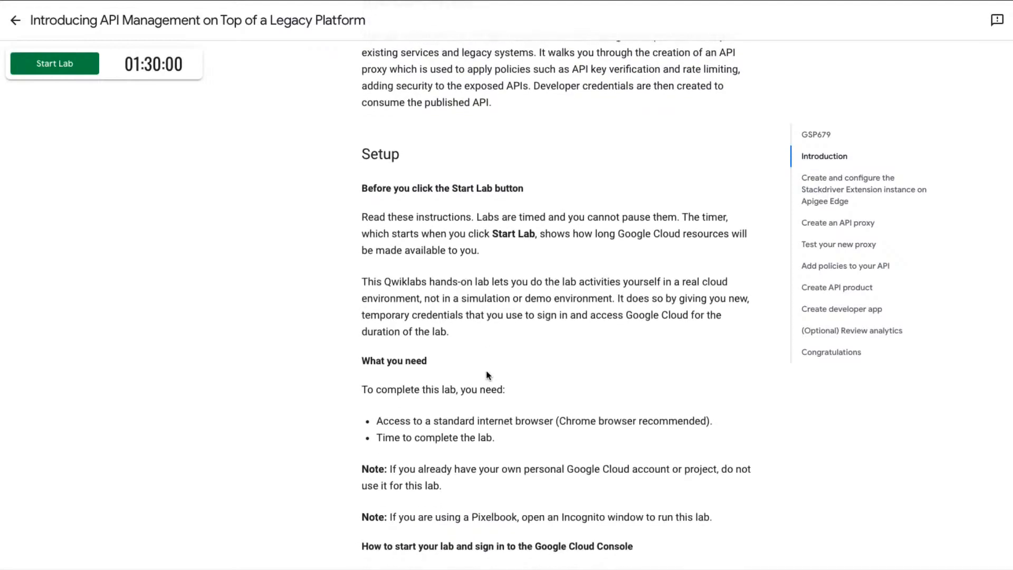
scroll(486, 372, "down", 6)
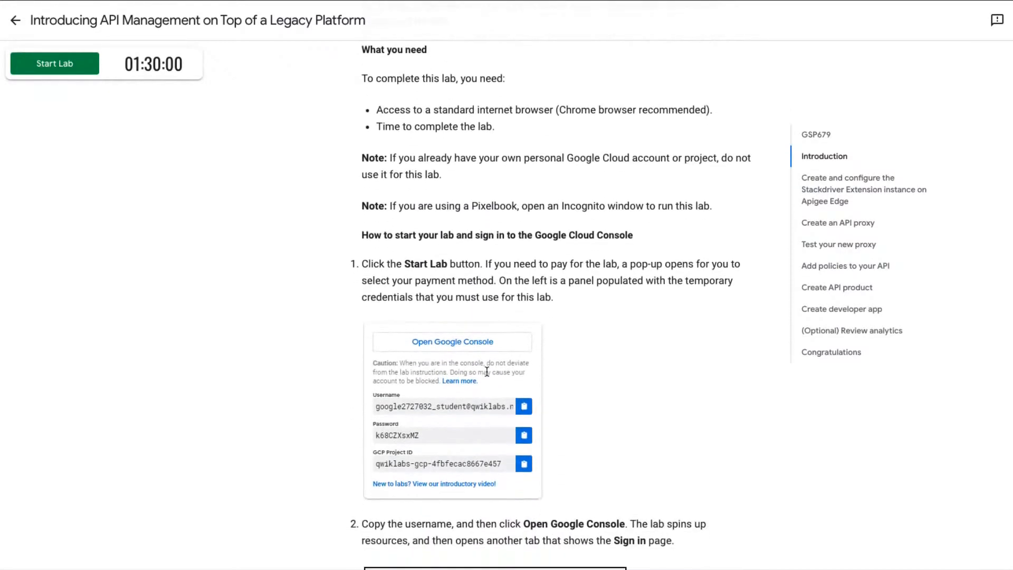
scroll(487, 372, "down", 11)
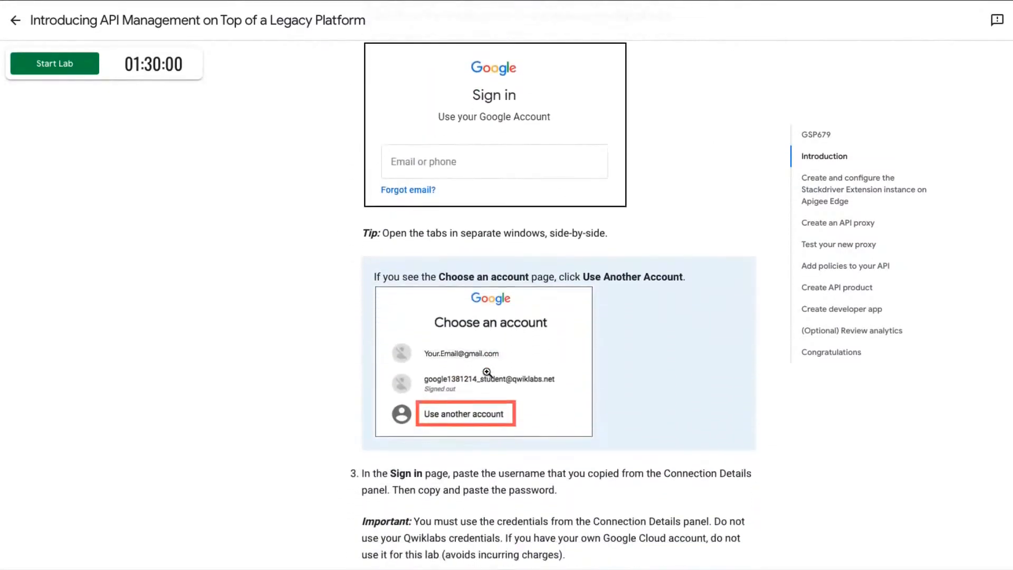
scroll(486, 374, "down", 7)
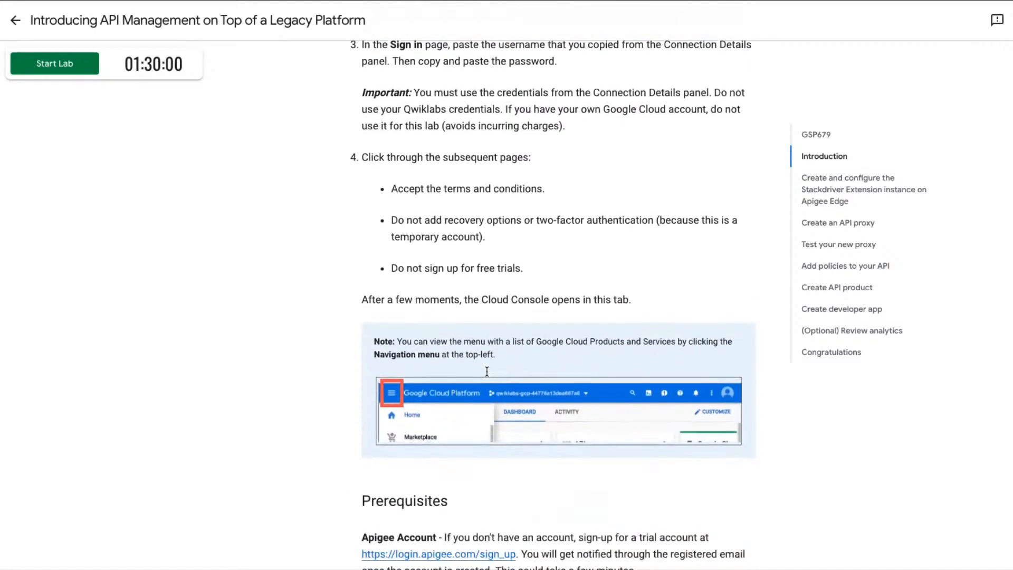
scroll(487, 375, "down", 1)
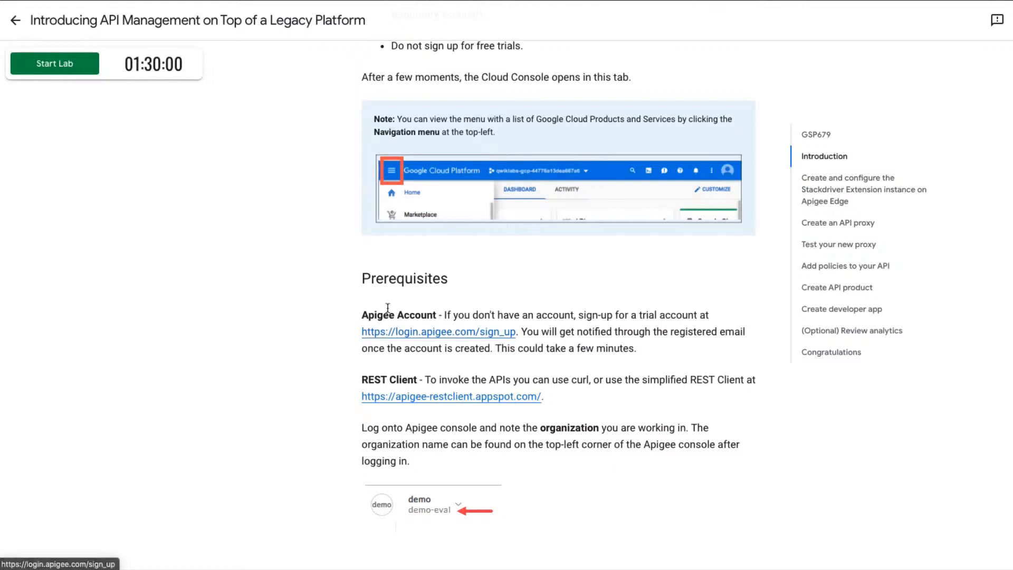
Open the Apigee account sign-up link from the prerequisites in a new tab, and go to the login.apigee.com sign-in page.
right_click(419, 340)
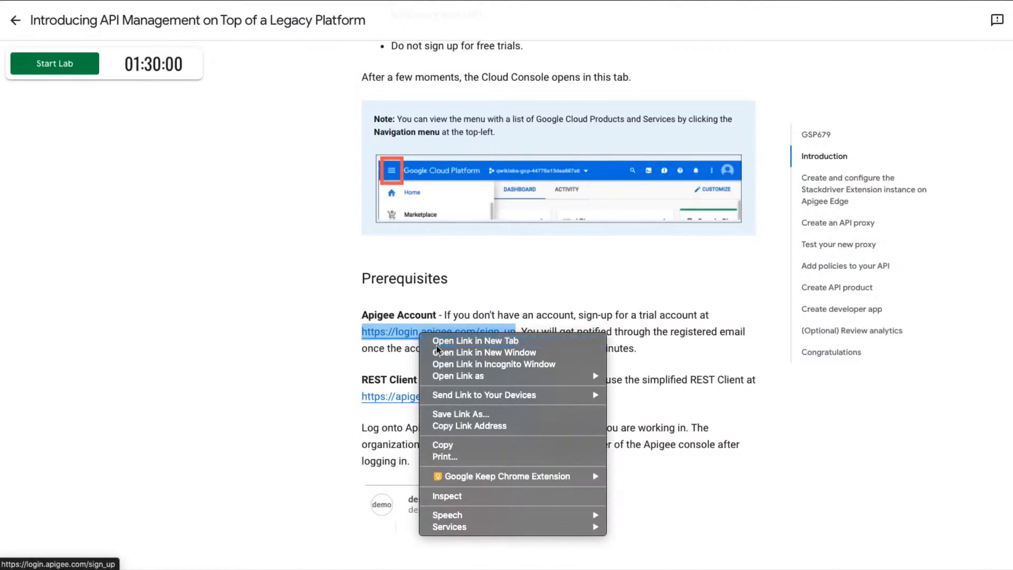
left_click(433, 340)
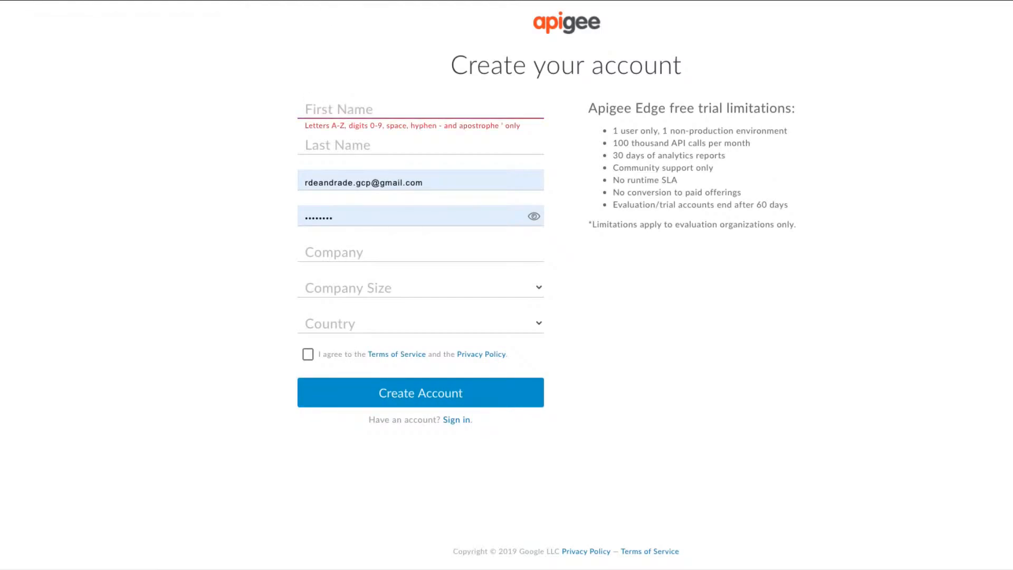
key("BackSpace")
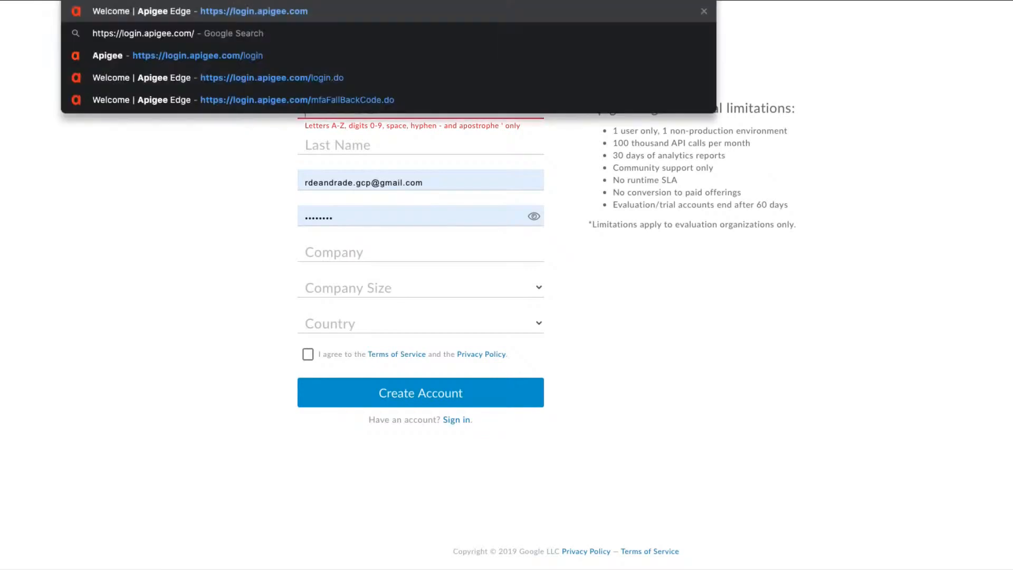
key("Return")
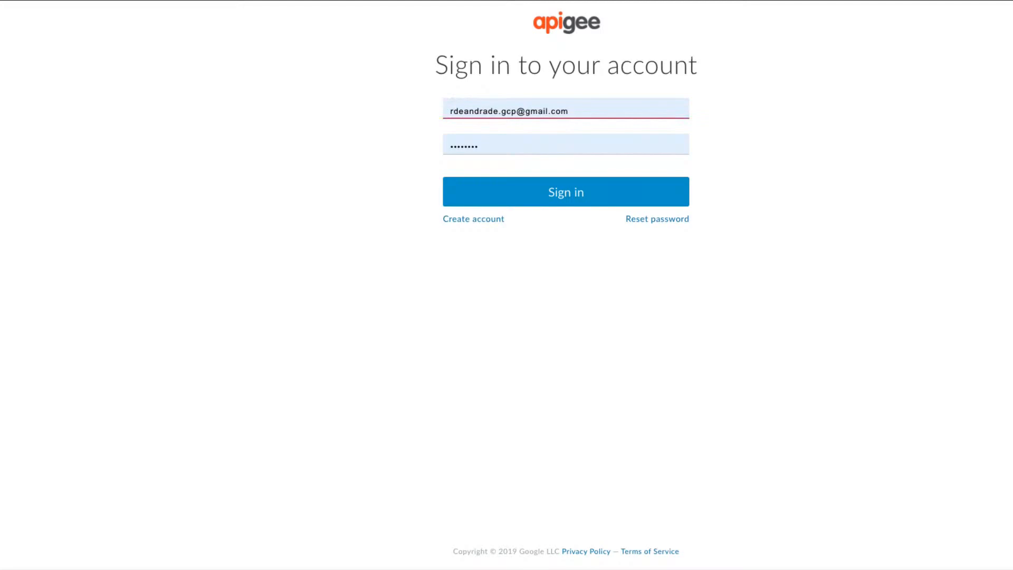
Load the Apigee console at apigee.com and sign out of the current account.
key("ctrl+l")
type("apigee.com")
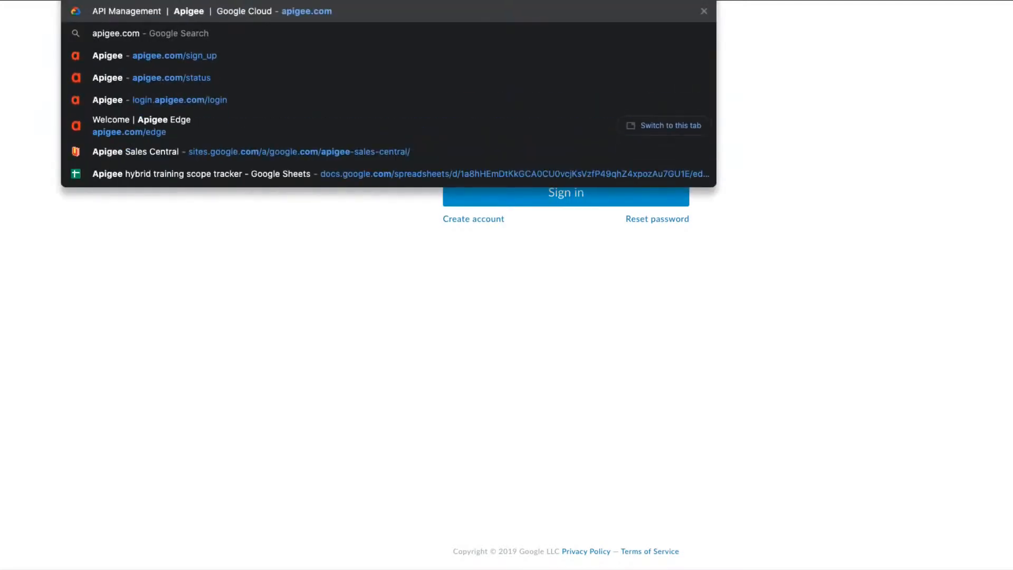
key("Return")
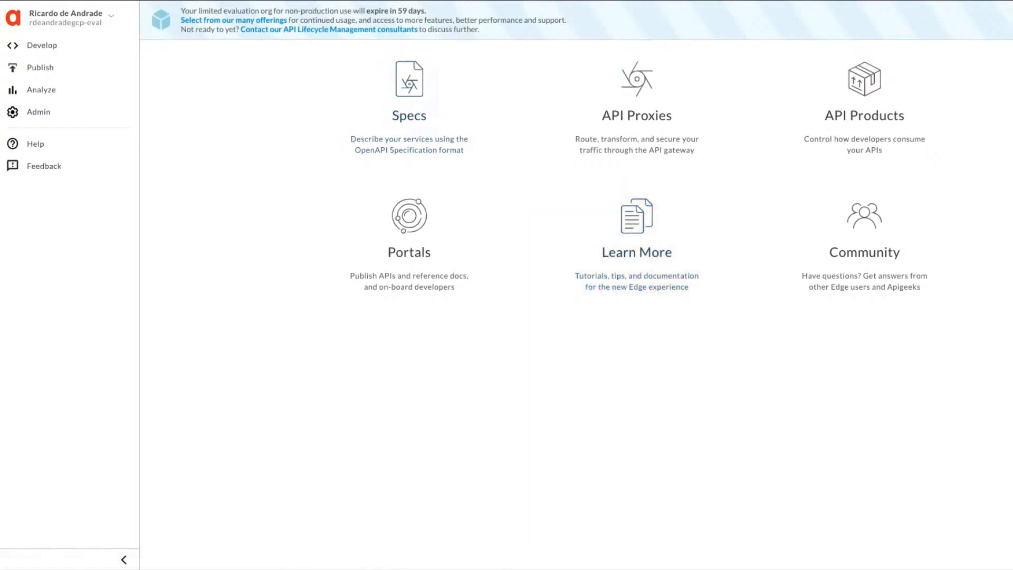
left_click(111, 16)
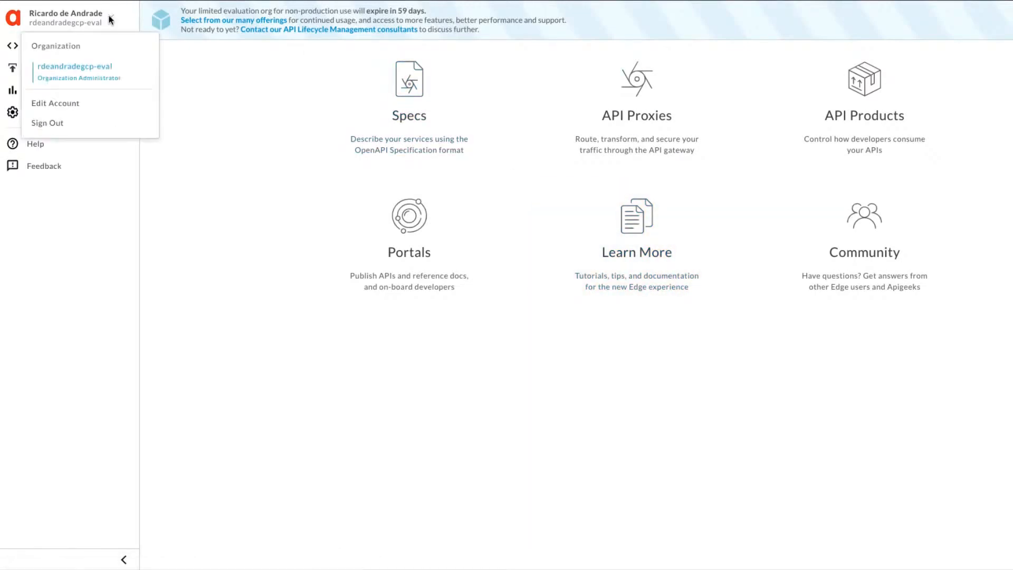
left_click(48, 123)
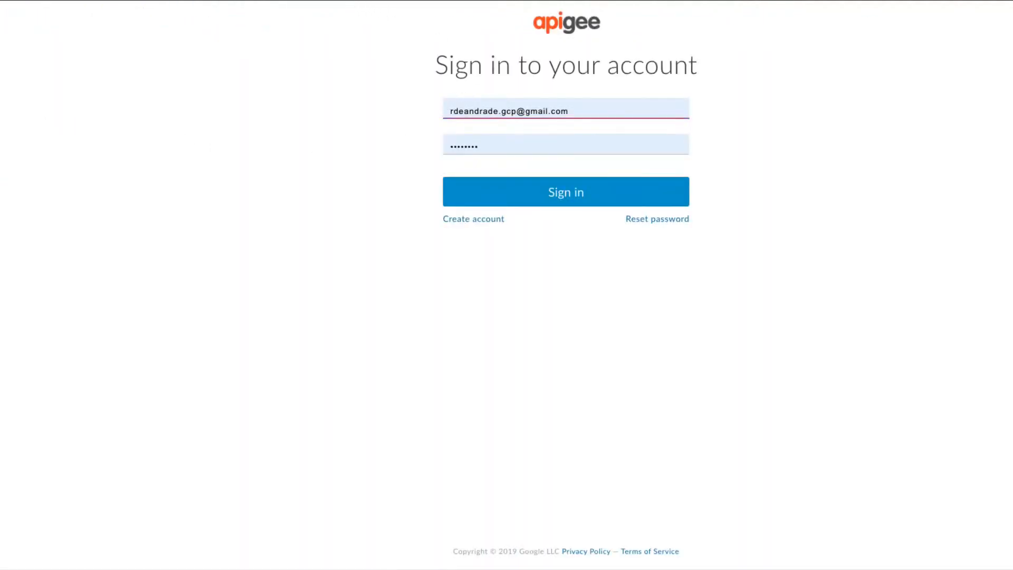
Return to apigee.com, accept the organization switch, and sign in to the Apigee console with the saved credentials.
key("ctrl+l")
type("apigee.com")
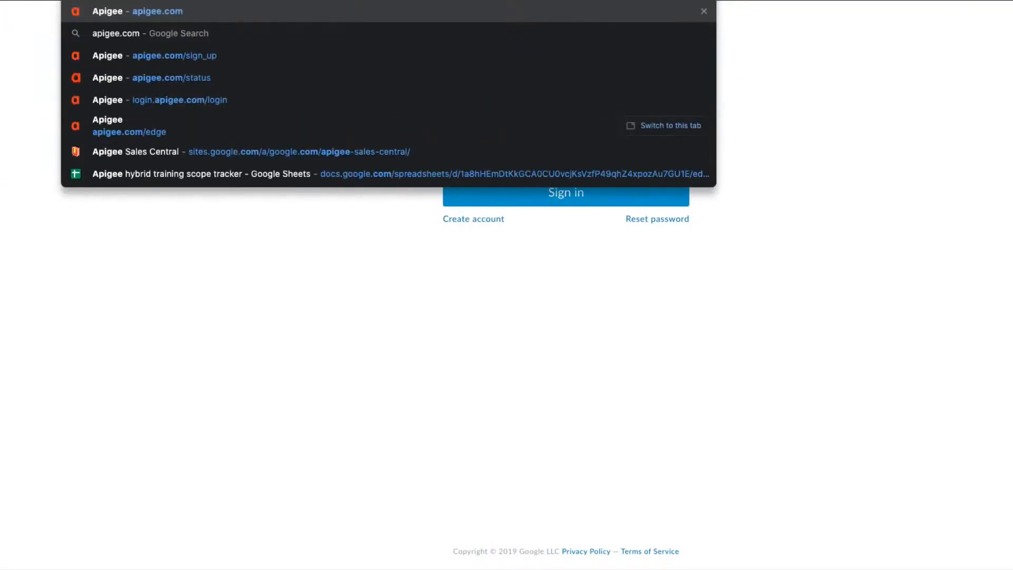
key("Return")
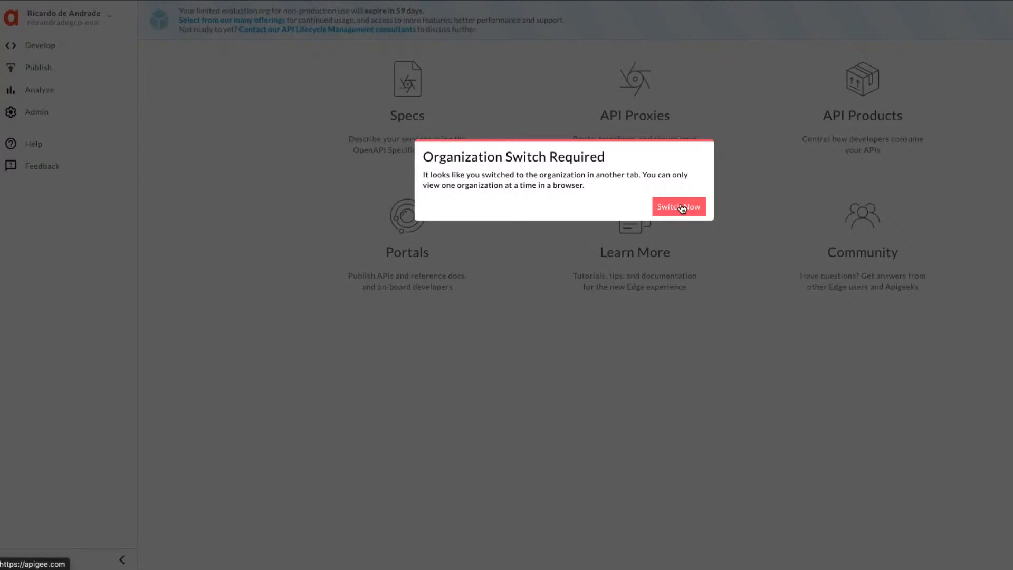
left_click(682, 208)
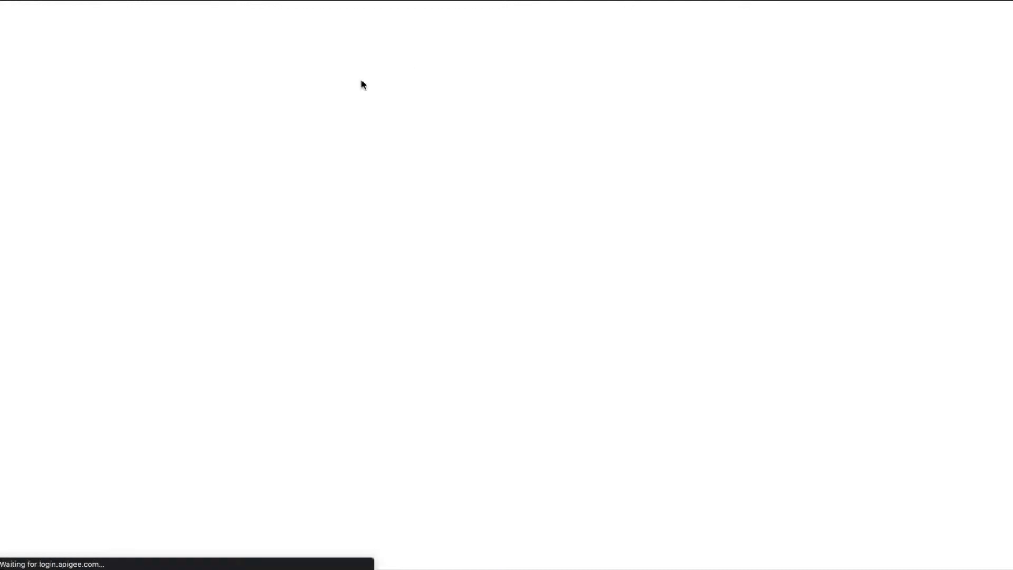
left_click(527, 193)
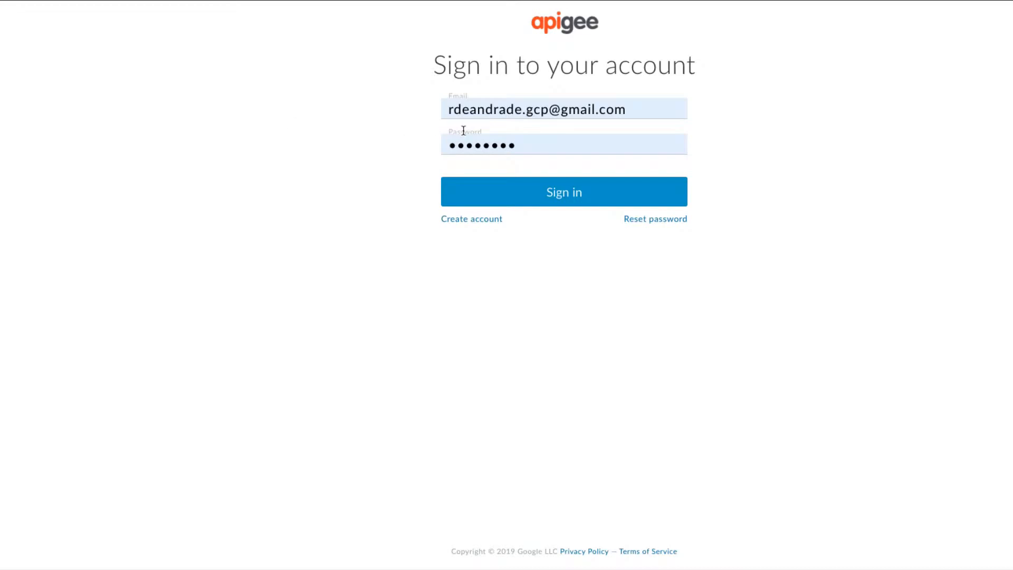
left_click(547, 193)
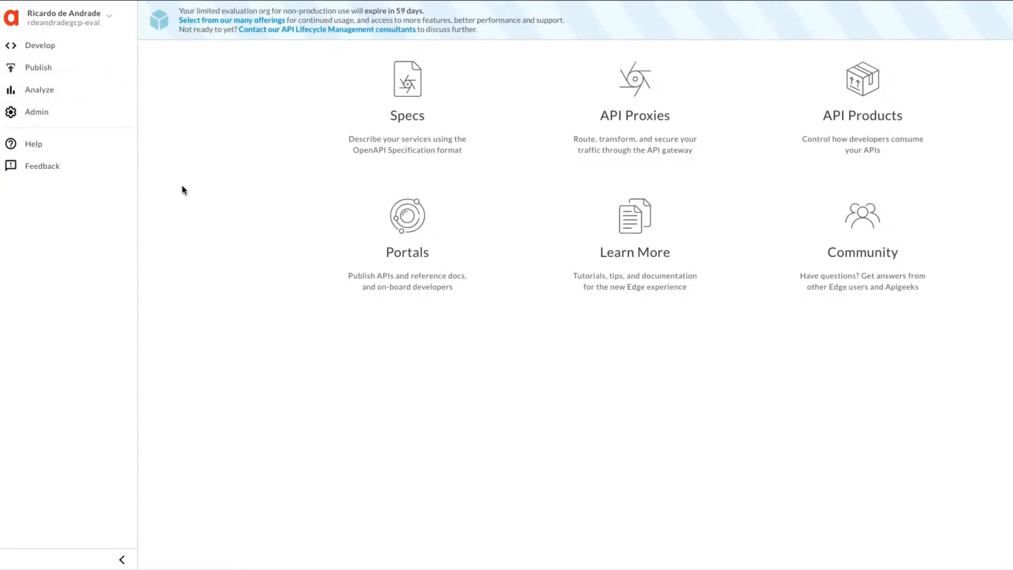
Look through the console's Develop, Publish, Analyze and Admin sections to see the features each offers.
left_click(25, 51)
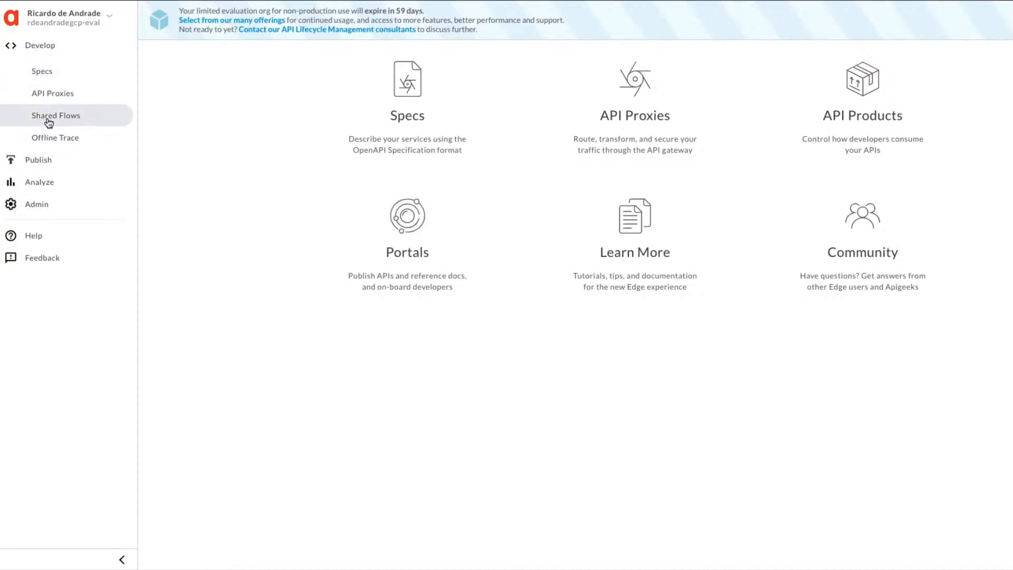
left_click(49, 162)
left_click(35, 213)
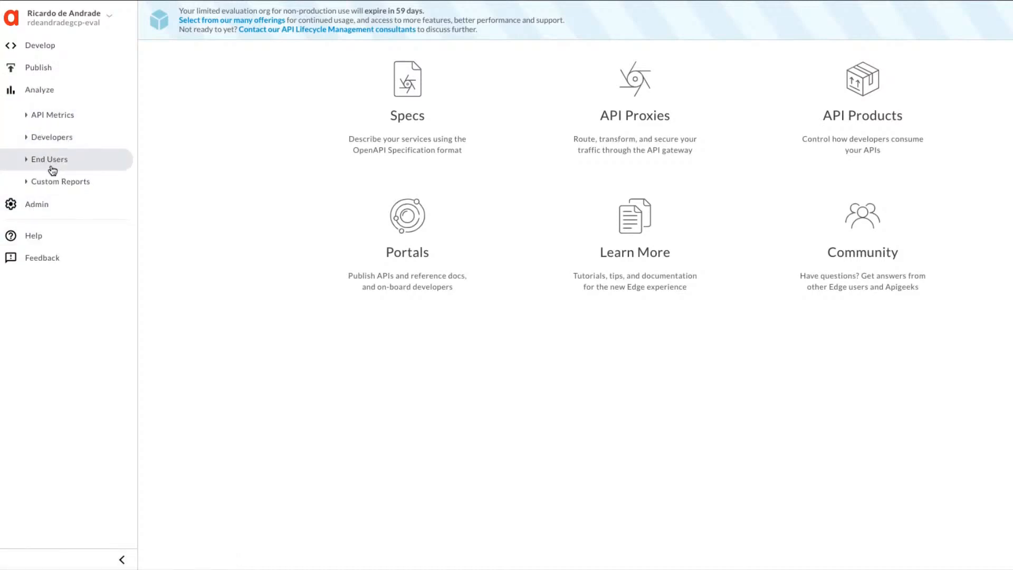
left_click(37, 211)
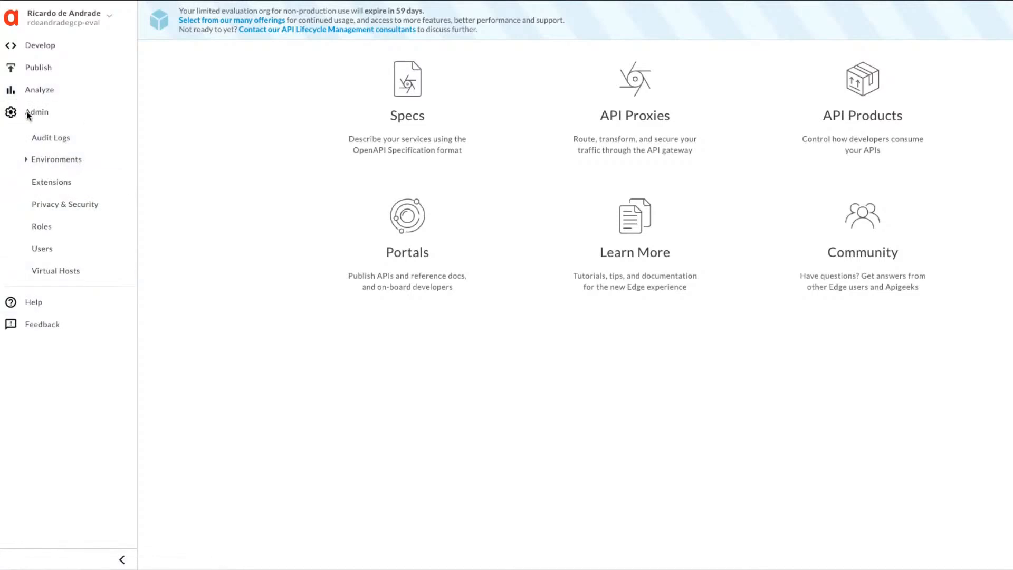
left_click(33, 40)
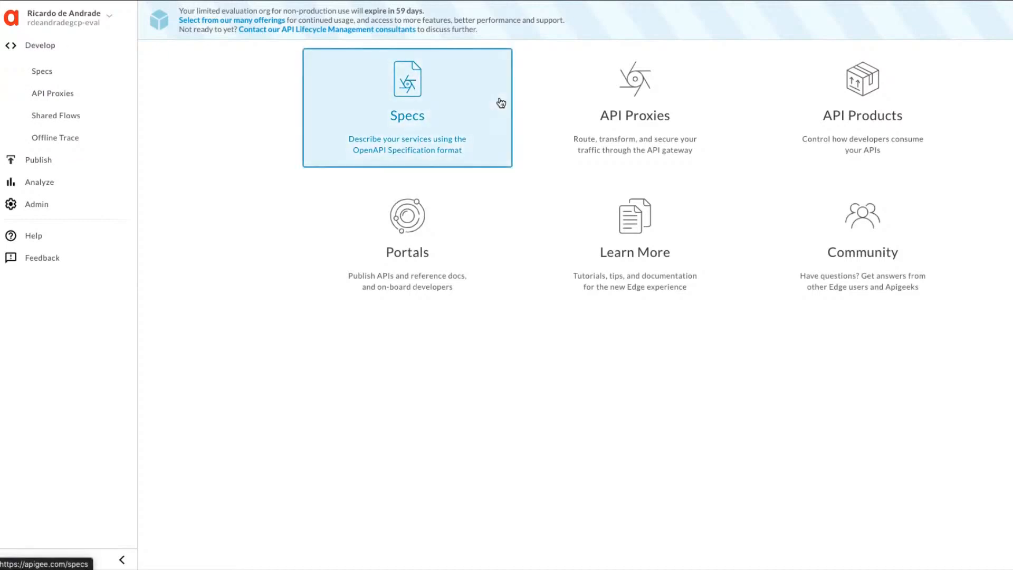
View the API Proxies list and open the Extensions page in the Admin section.
left_click(60, 101)
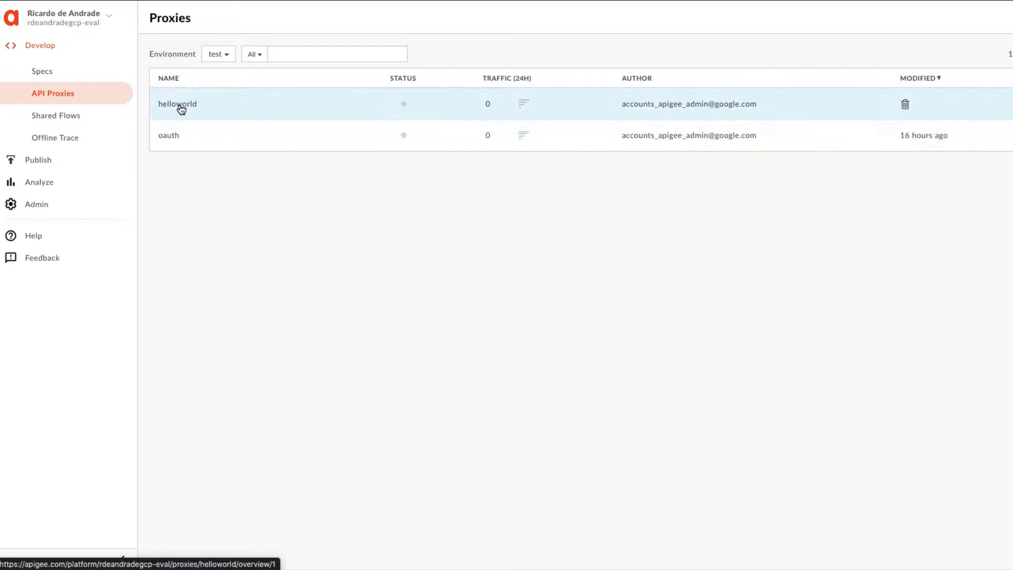
left_click(34, 203)
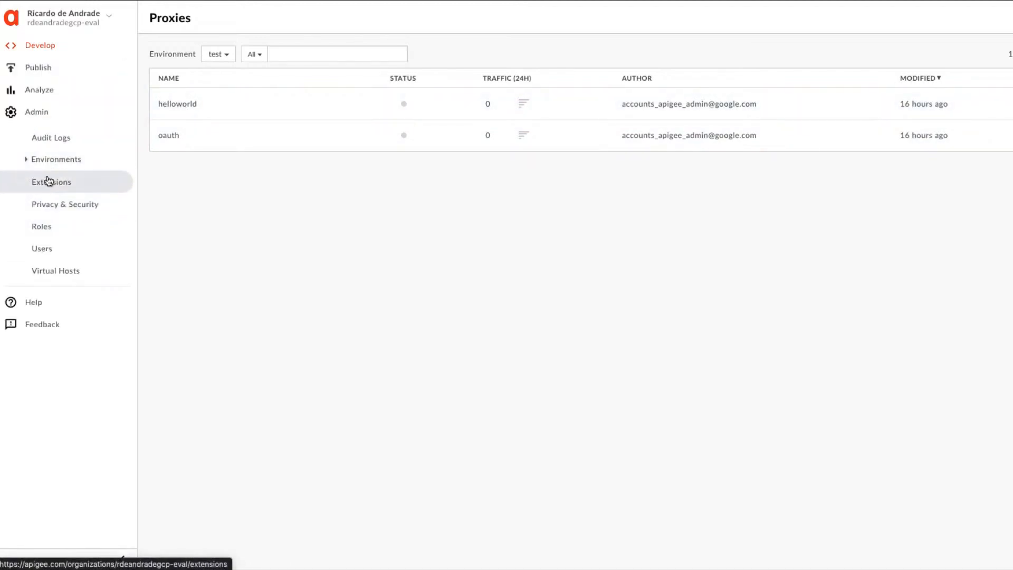
left_click(50, 181)
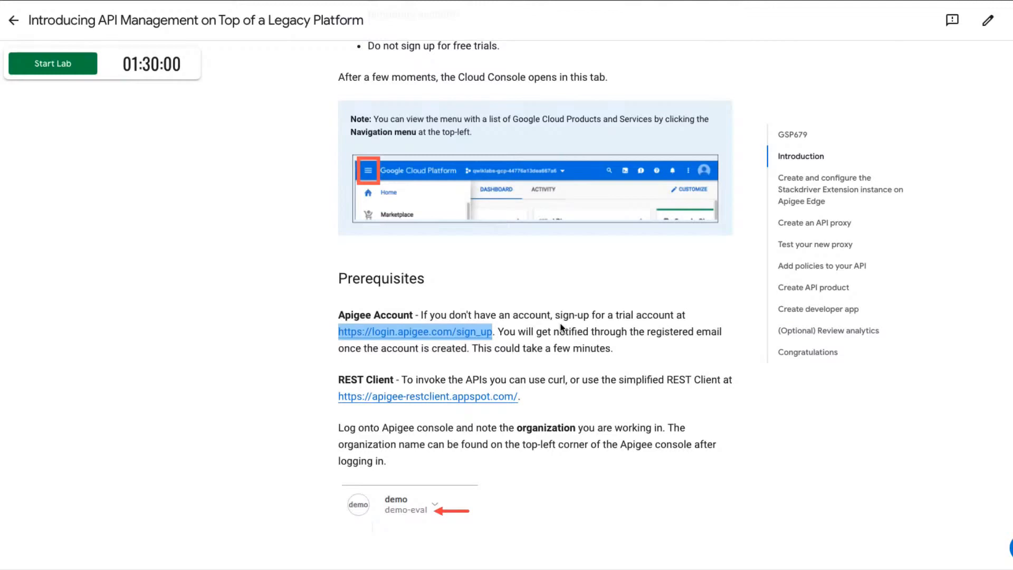
Open the simplified REST Client at apigee-restclient.appspot.com from the lab's prerequisites.
left_click(418, 401)
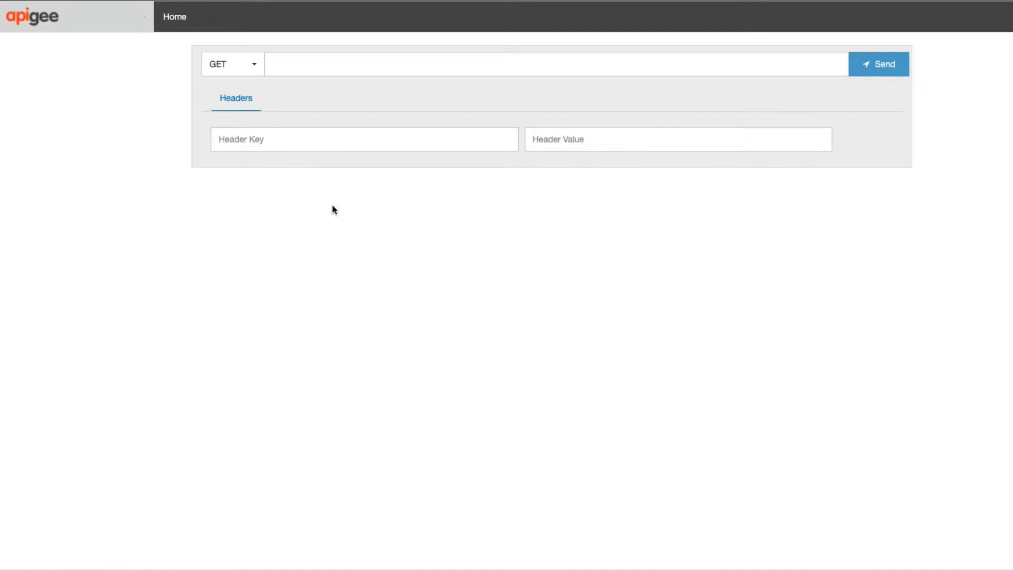
Return to the lab instructions and open the REST Client link from the Prerequisites in a new tab.
key("super+Left")
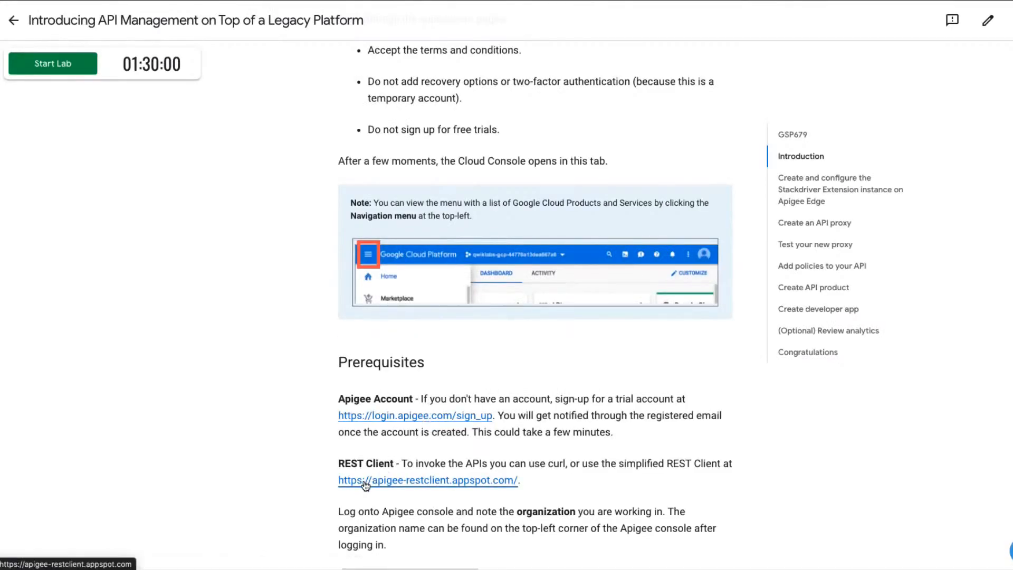
right_click(364, 480)
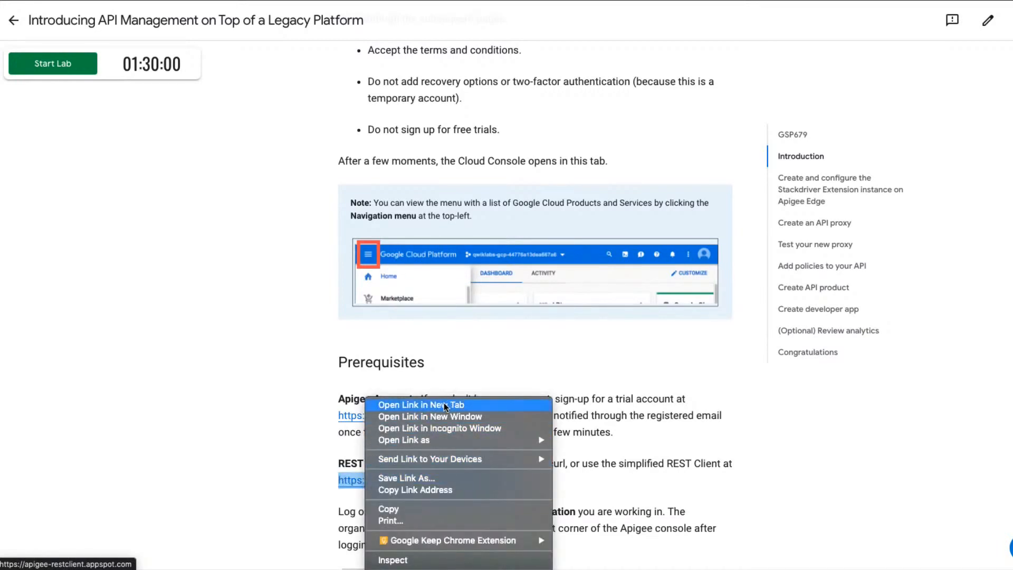
left_click(410, 407)
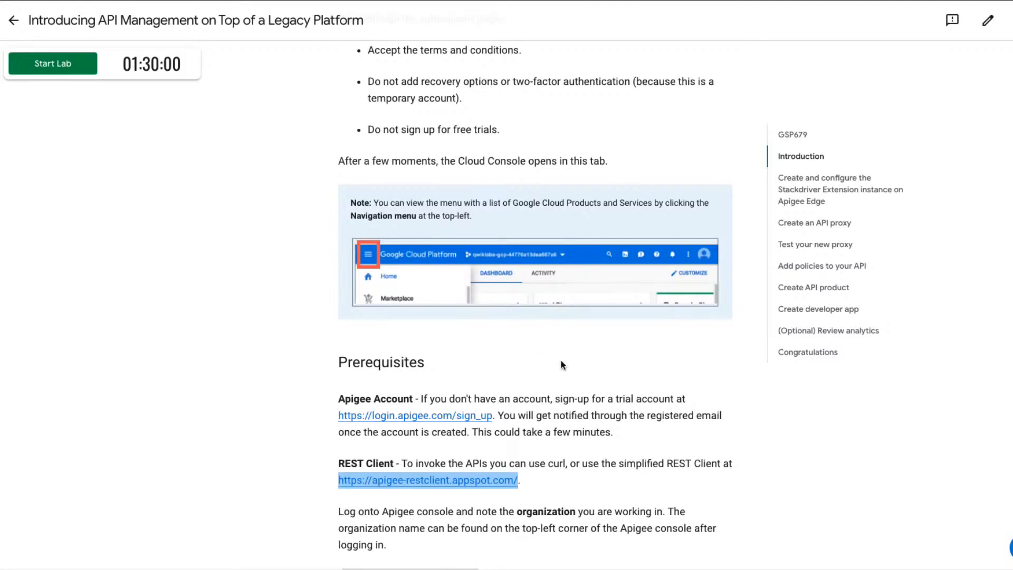
Review the lab's Introduction and Setup sections, including the timing rules and what is needed before starting.
scroll(563, 364, "up", 9)
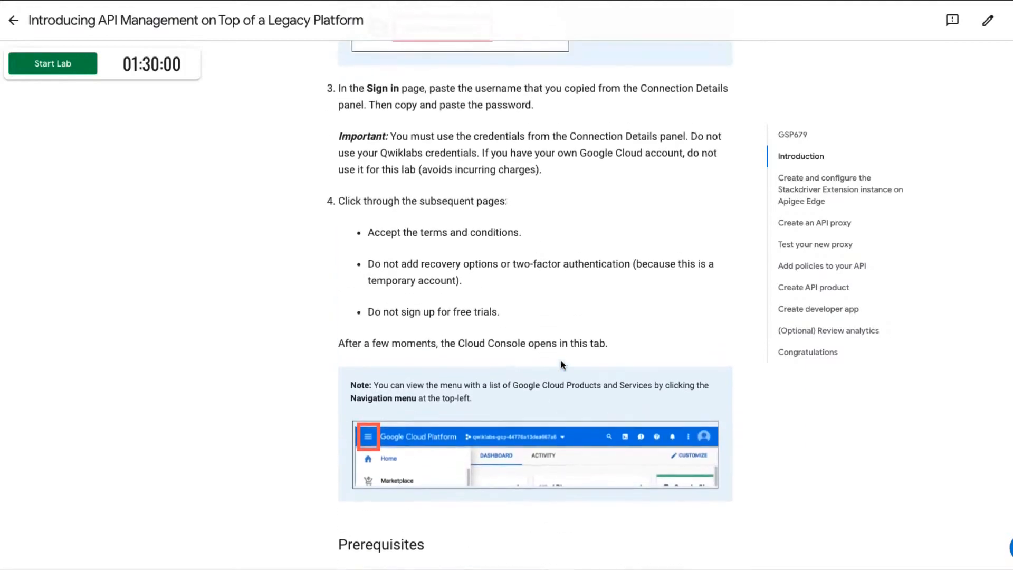
scroll(562, 361, "up", 13)
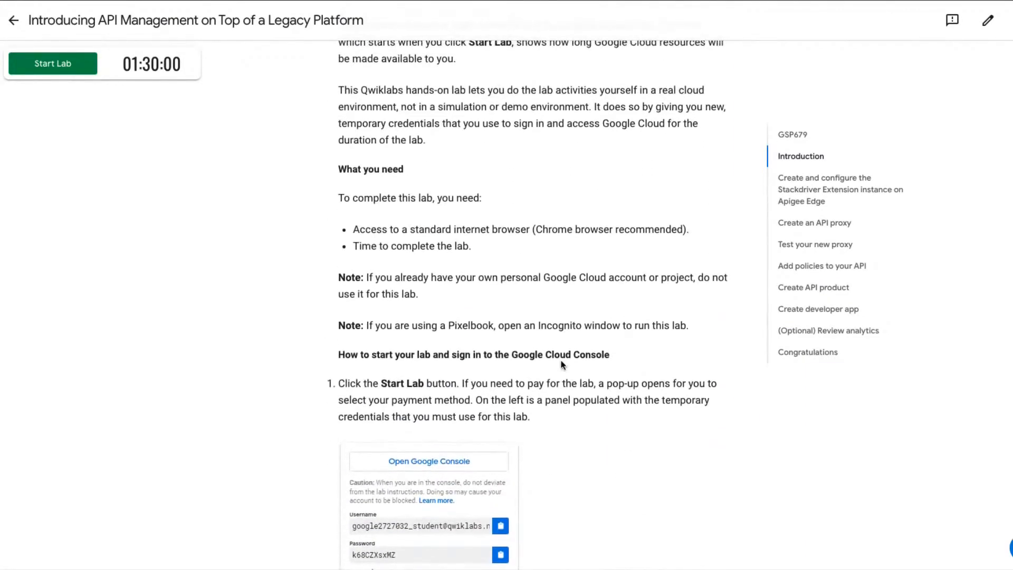
scroll(562, 364, "up", 7)
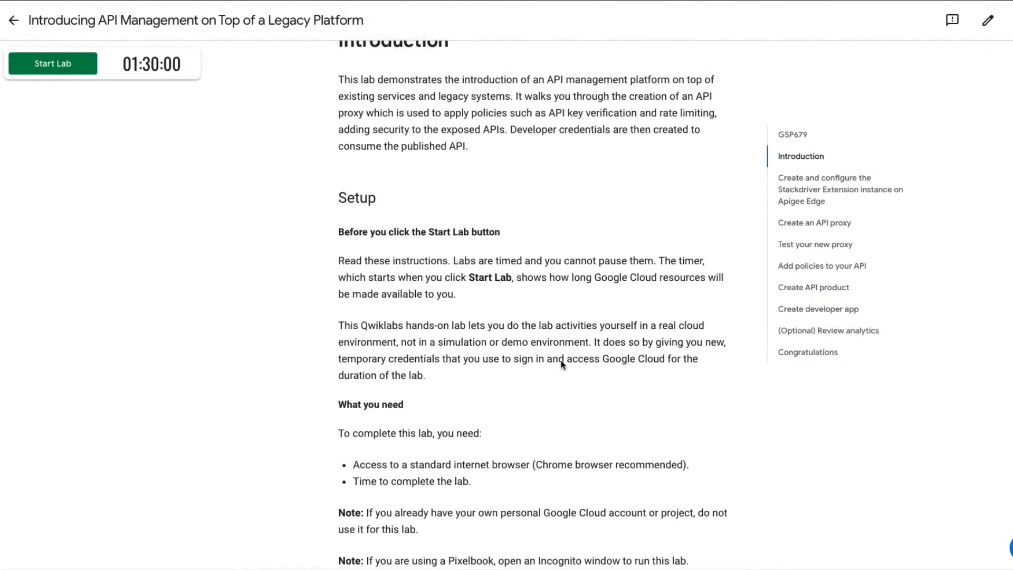
scroll(562, 363, "down", 4)
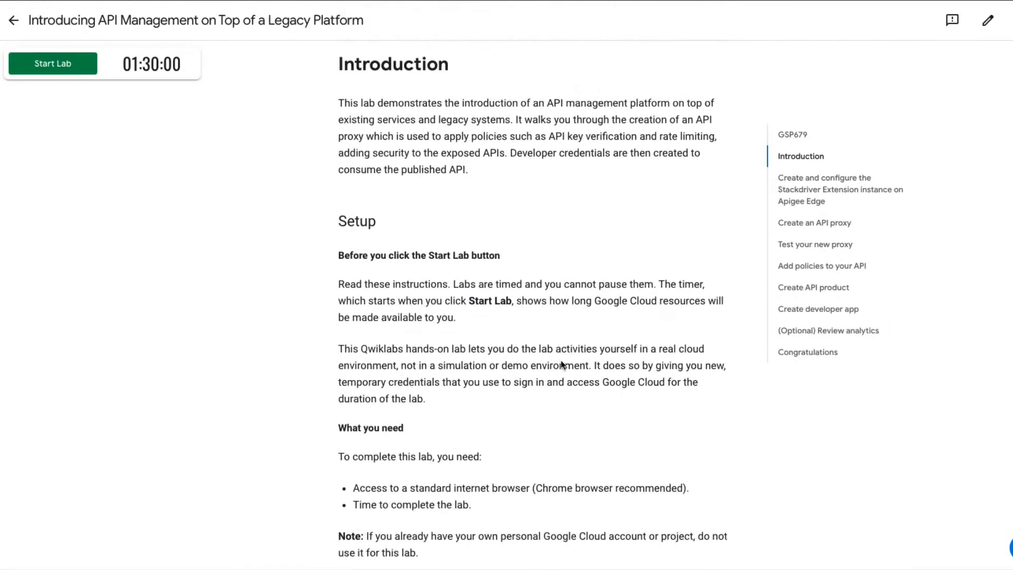
scroll(562, 364, "down", 2)
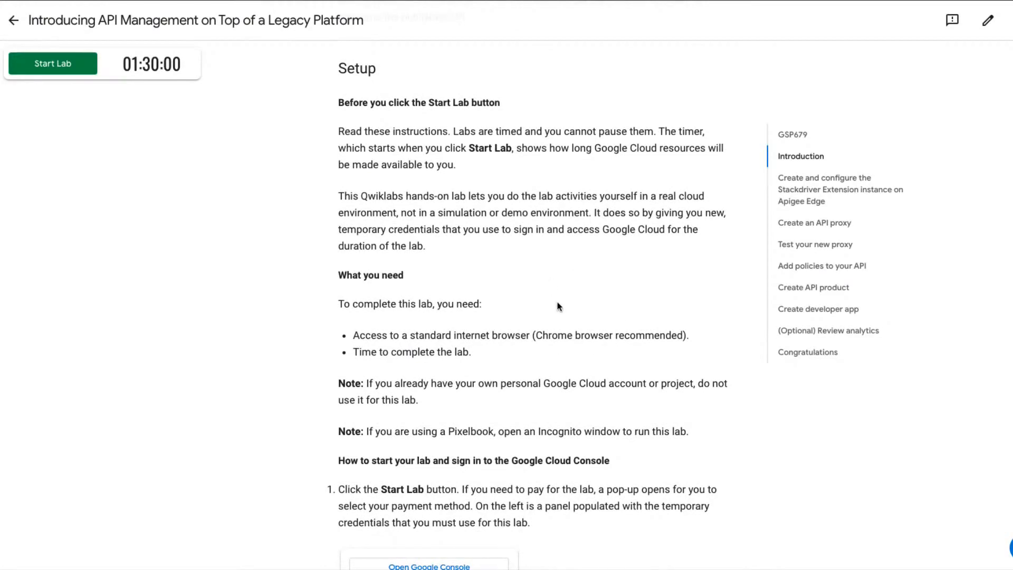
scroll(559, 307, "down", 1)
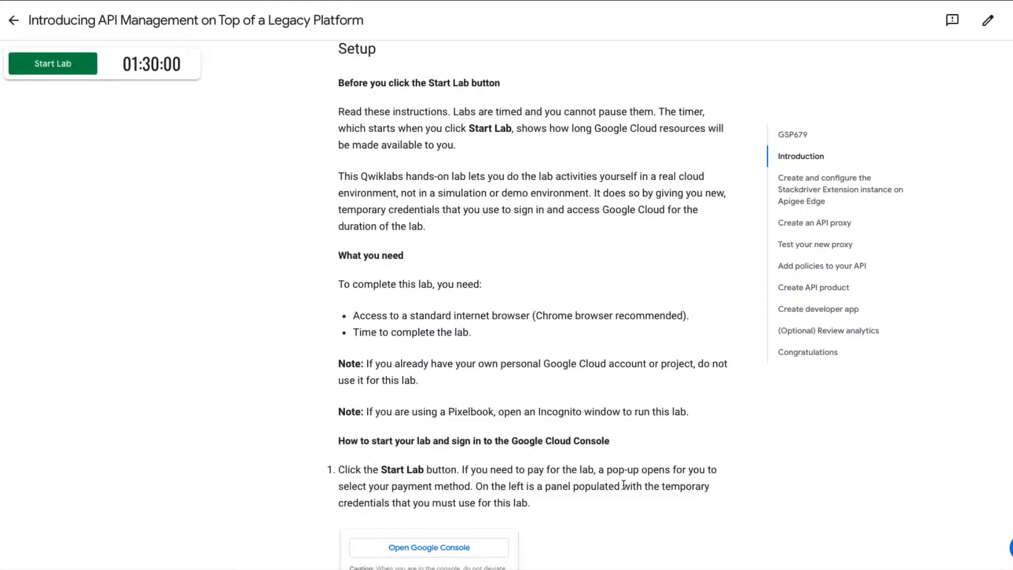
scroll(621, 484, "down", 2)
scroll(621, 483, "down", 5)
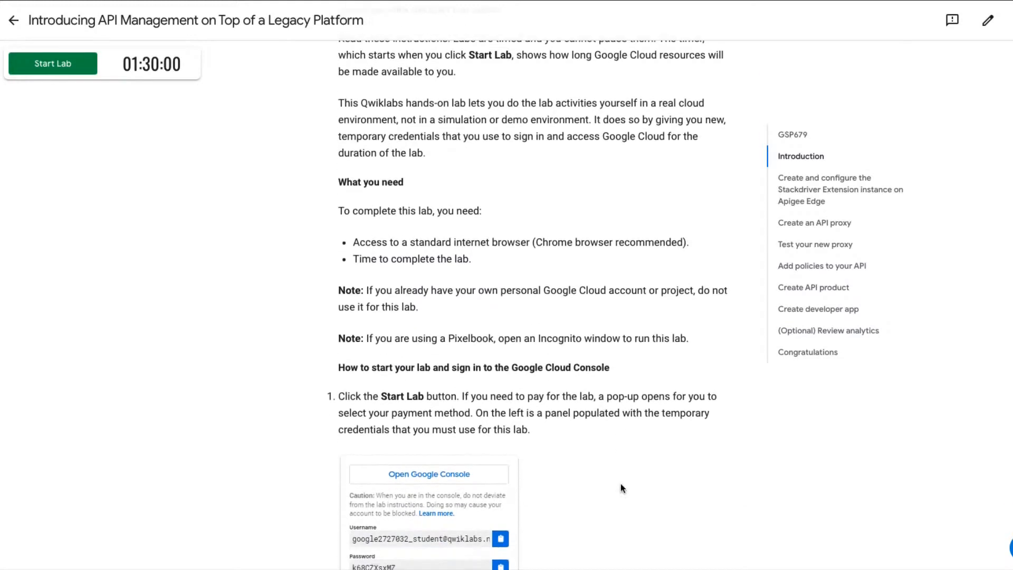
Read the instructions for signing in to the Google Cloud Console with temporary credentials, then the Prerequisites section.
scroll(620, 484, "down", 2)
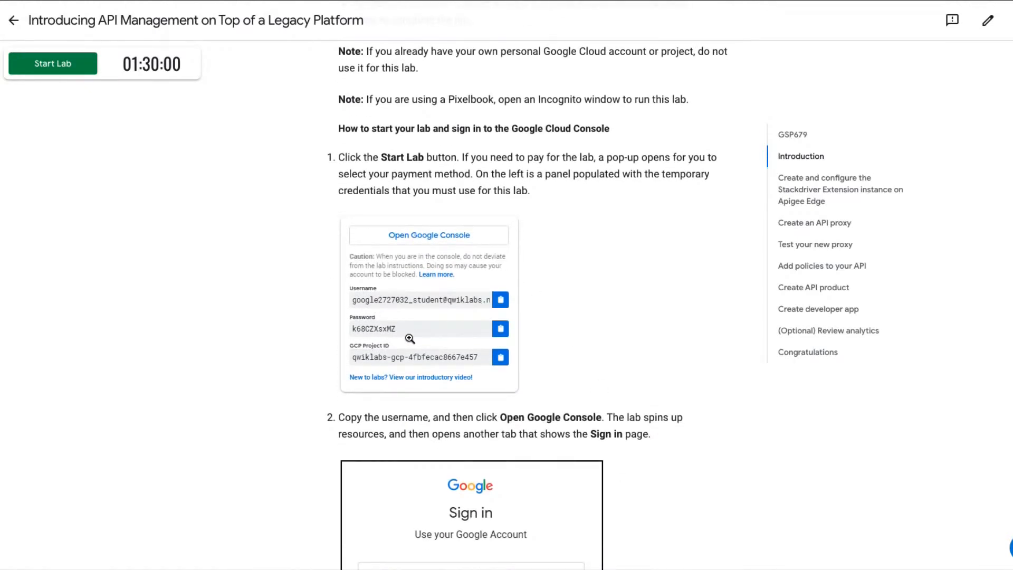
scroll(410, 339, "down", 6)
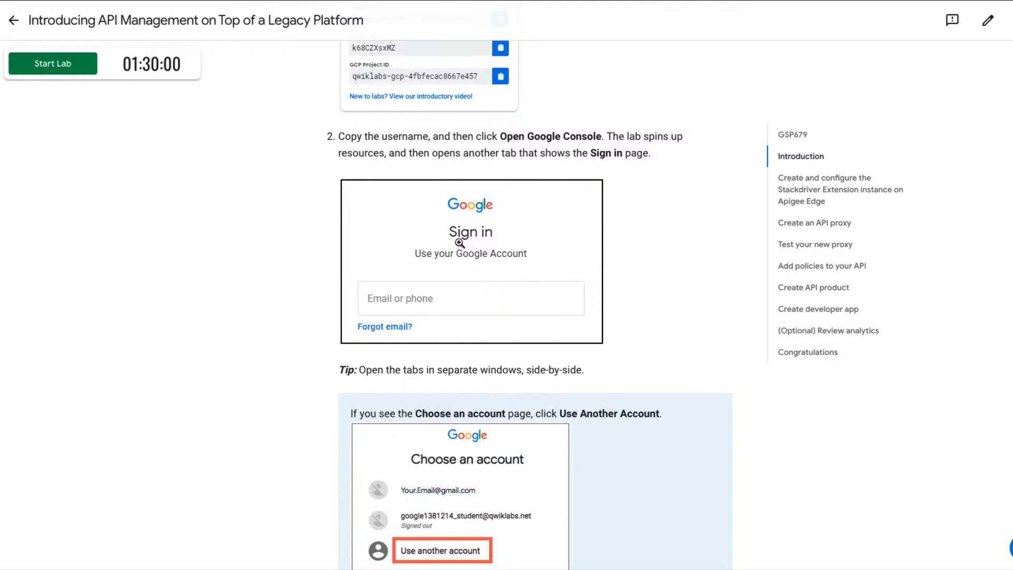
scroll(460, 243, "up", 5)
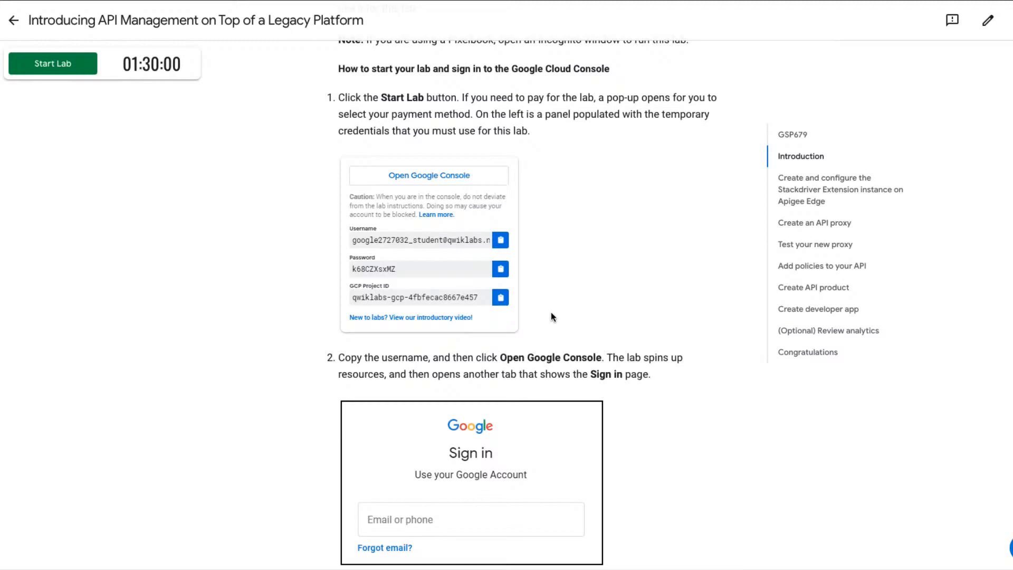
scroll(551, 313, "down", 2)
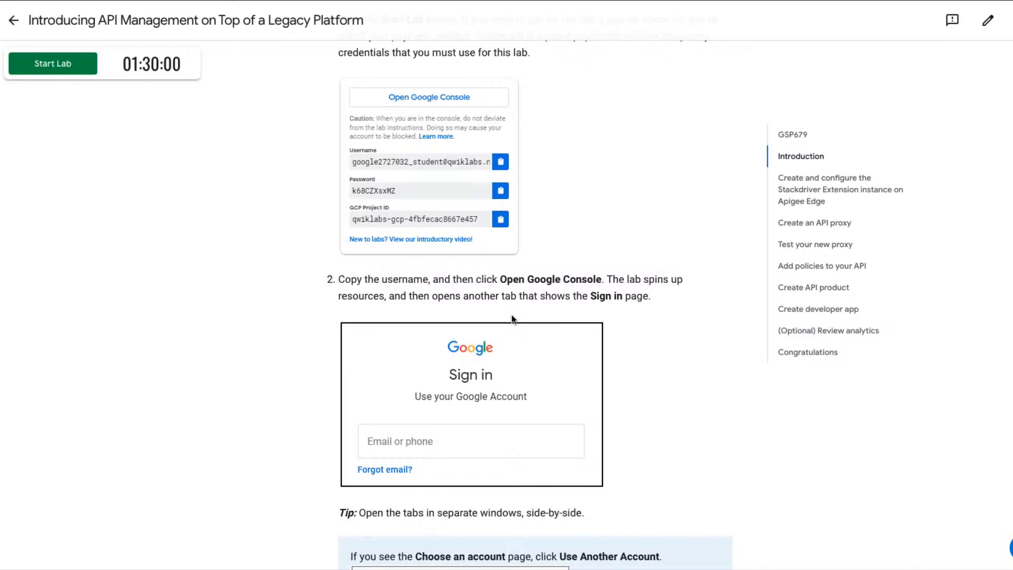
scroll(512, 317, "down", 4)
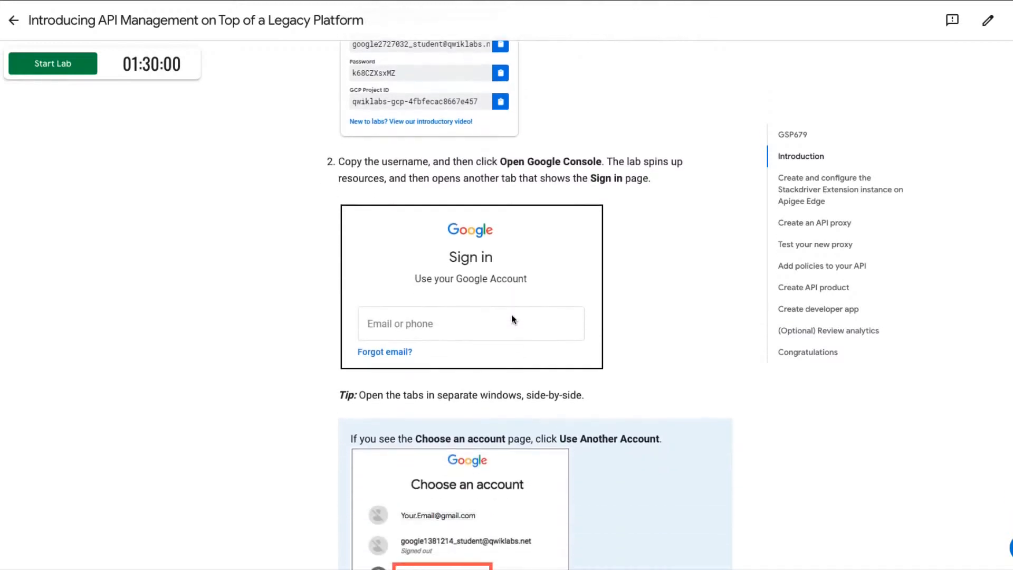
scroll(474, 536, "down", 1)
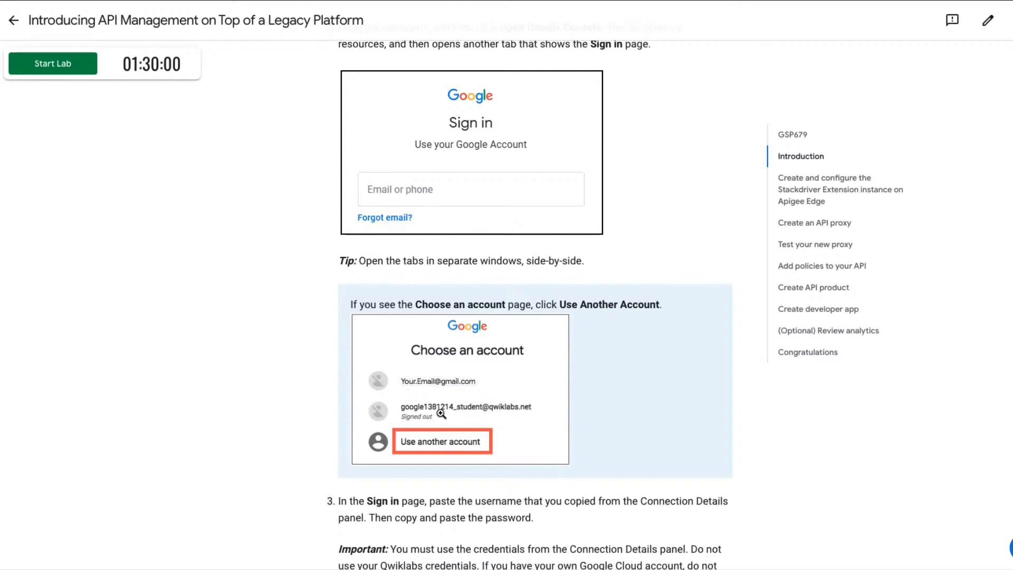
scroll(441, 414, "down", 9)
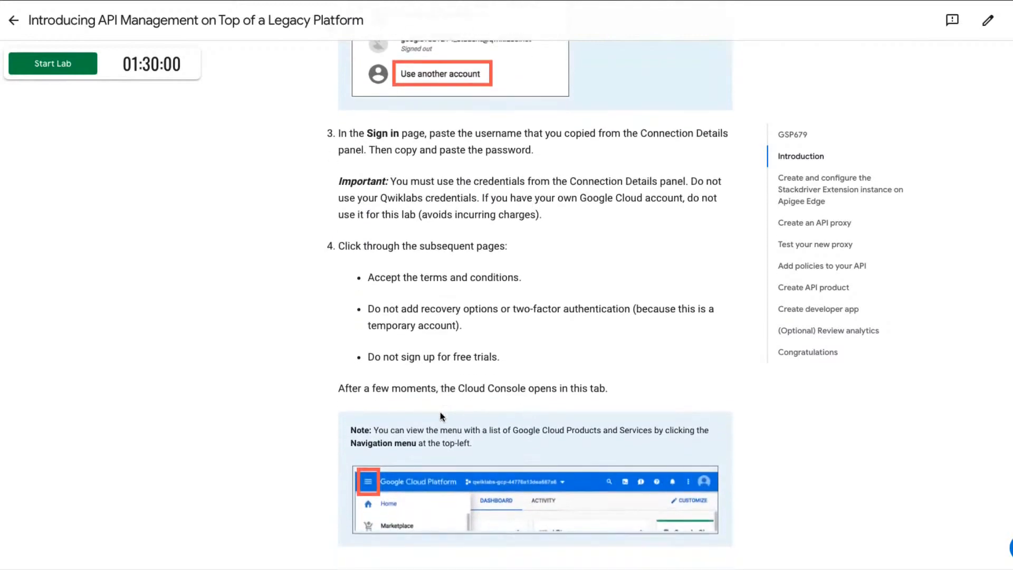
scroll(441, 413, "down", 2)
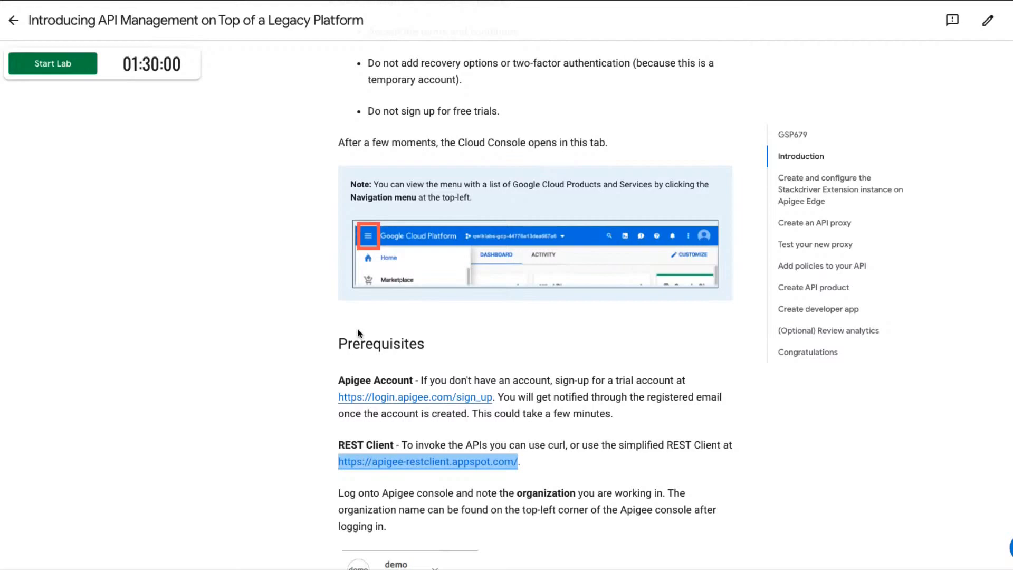
scroll(358, 333, "down", 2)
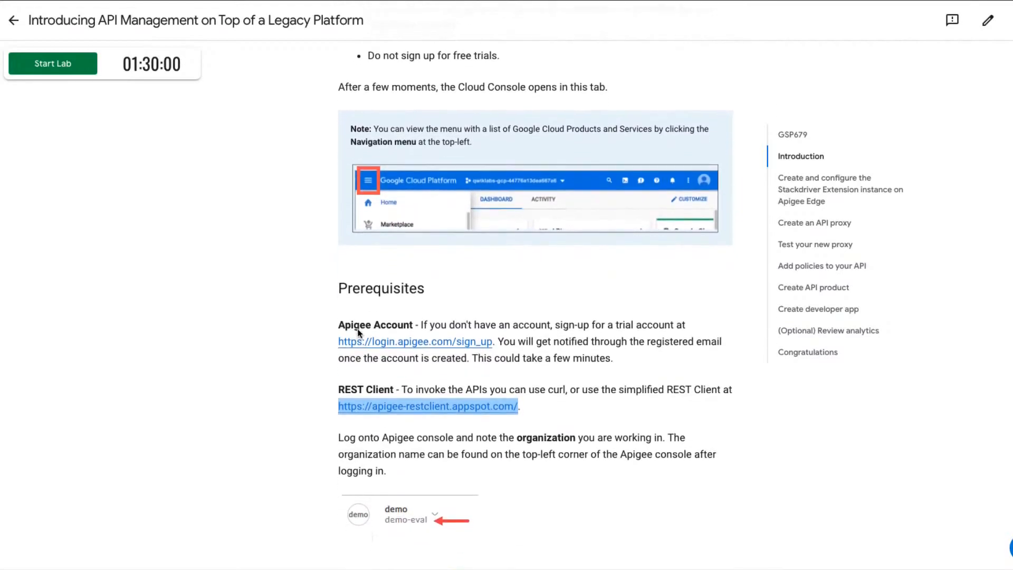
scroll(357, 333, "down", 5)
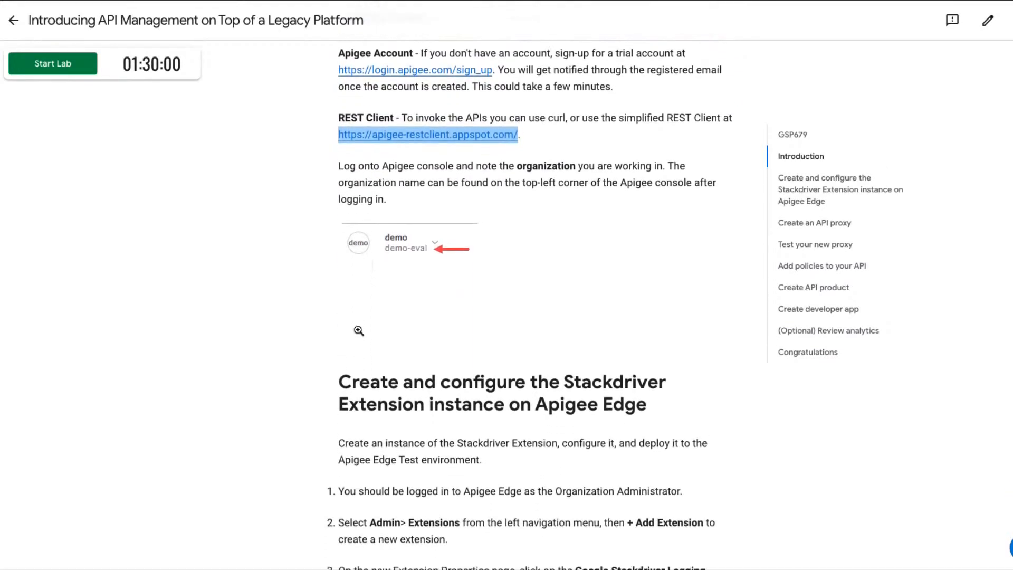
Read through the Stackdriver Extension instructions, from adding the extension to configuring the test environment and finding Service accounts.
scroll(359, 331, "down", 5)
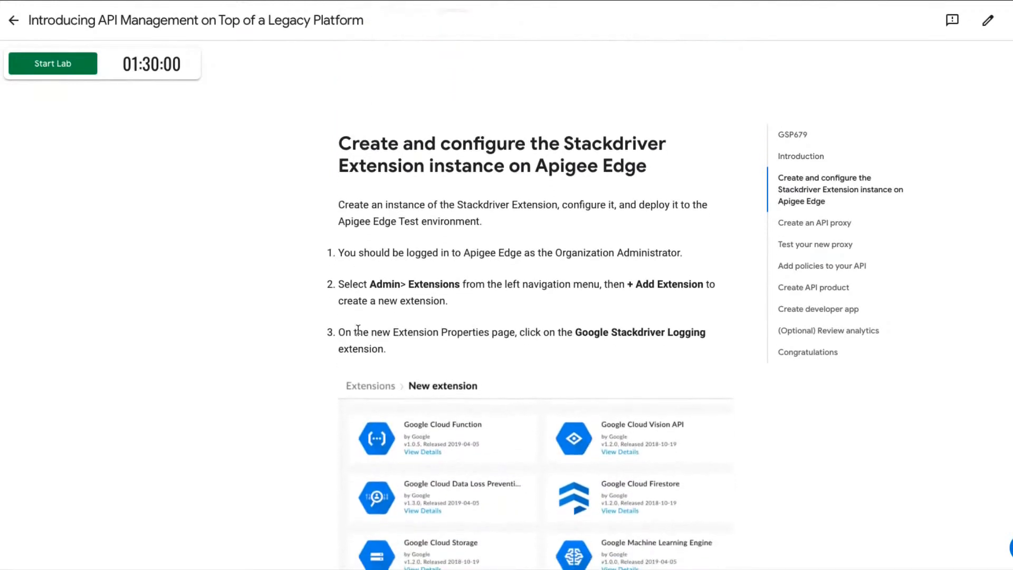
scroll(358, 330, "down", 1)
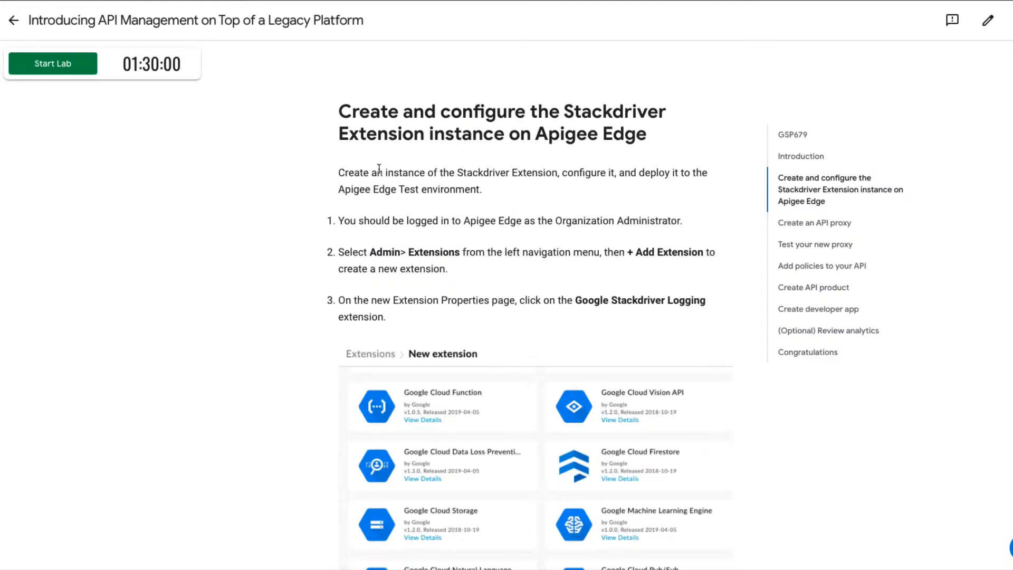
scroll(391, 289, "down", 1)
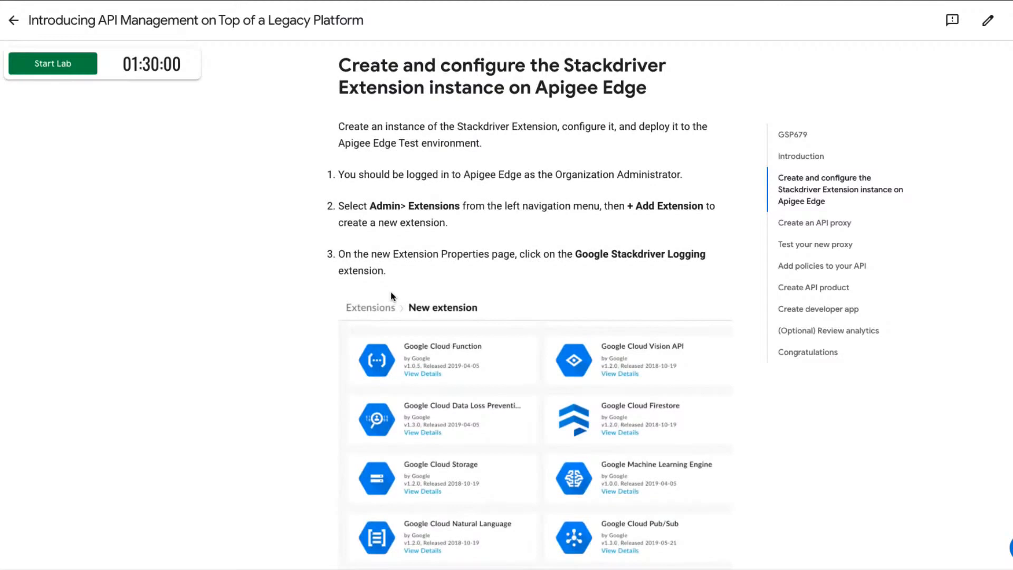
scroll(391, 296, "down", 2)
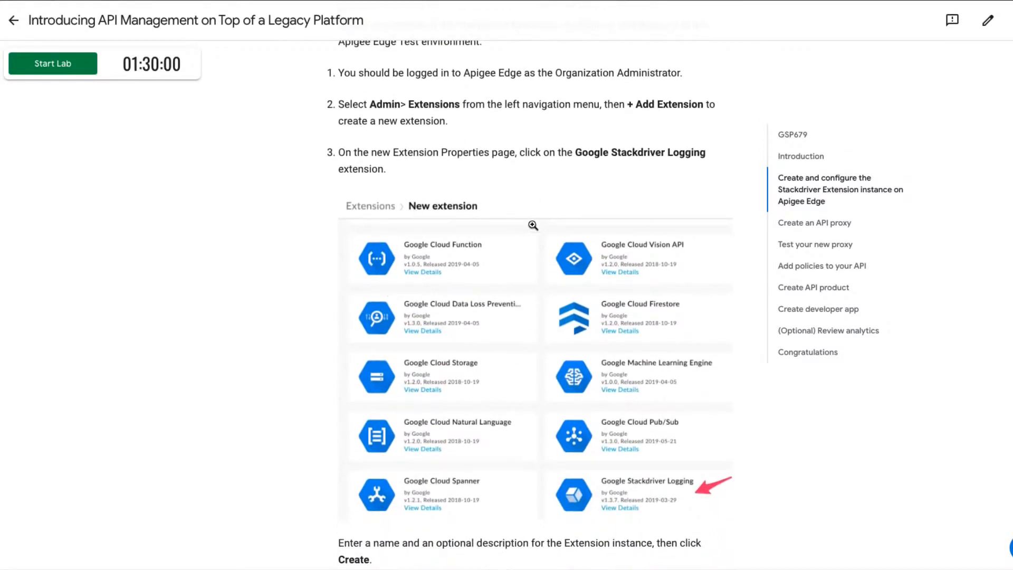
scroll(532, 430, "down", 4)
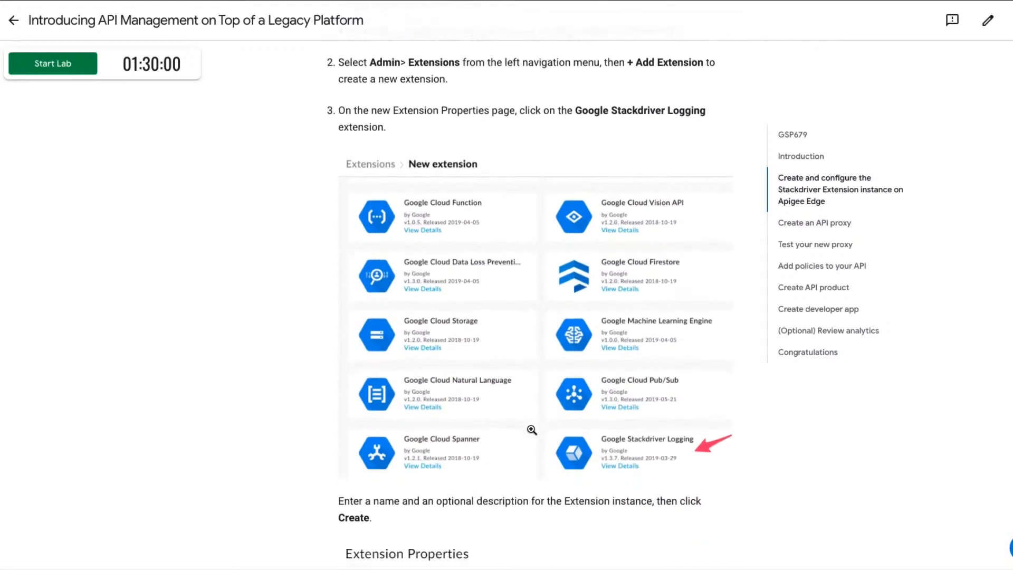
scroll(531, 430, "down", 5)
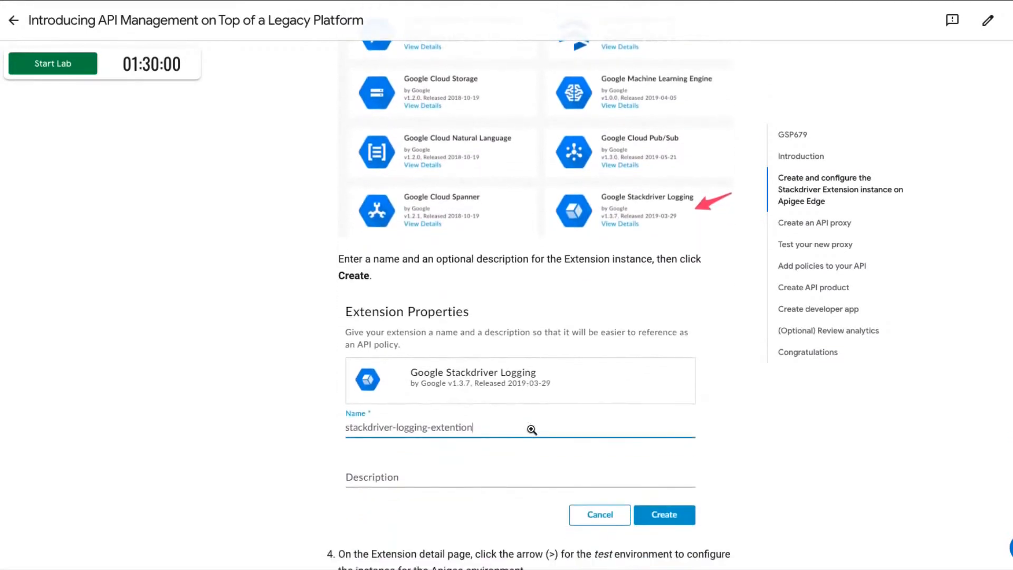
scroll(532, 430, "down", 3)
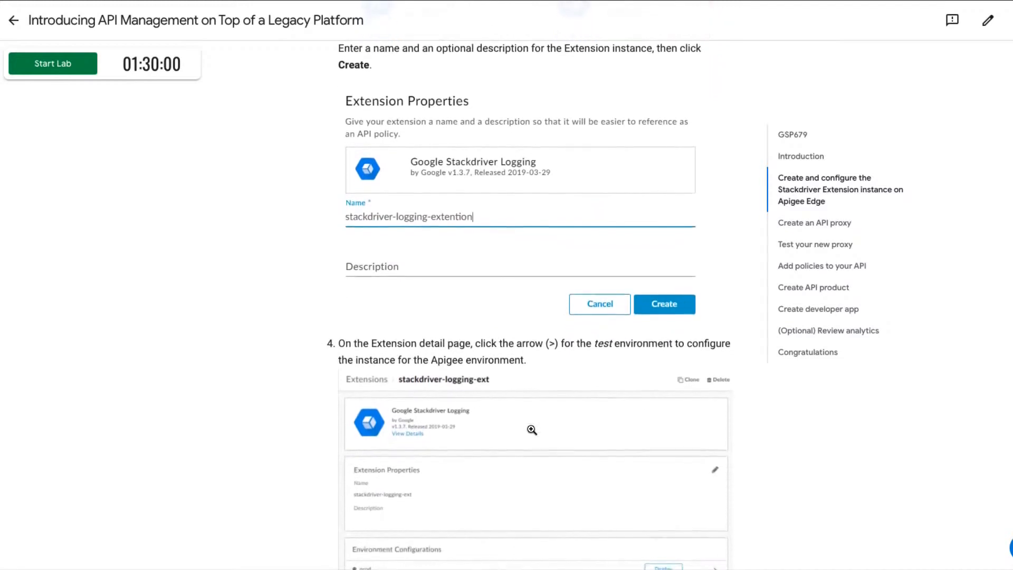
scroll(532, 430, "down", 6)
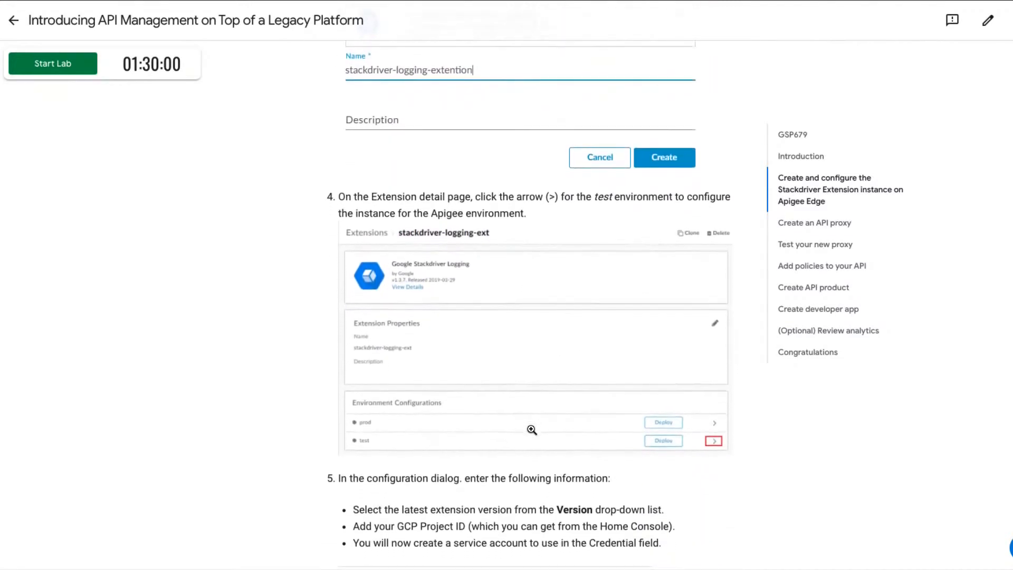
scroll(531, 430, "down", 2)
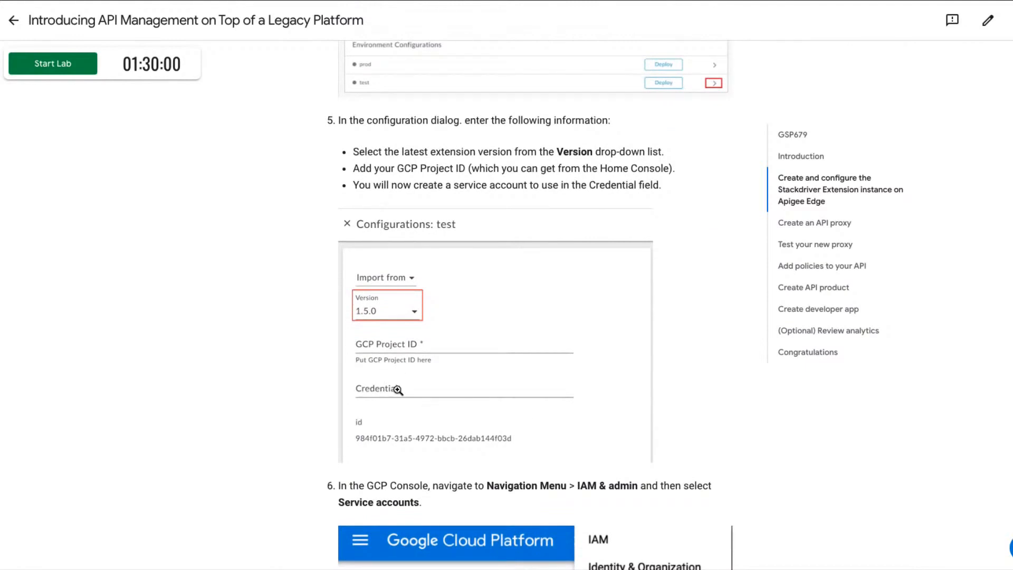
scroll(398, 389, "down", 5)
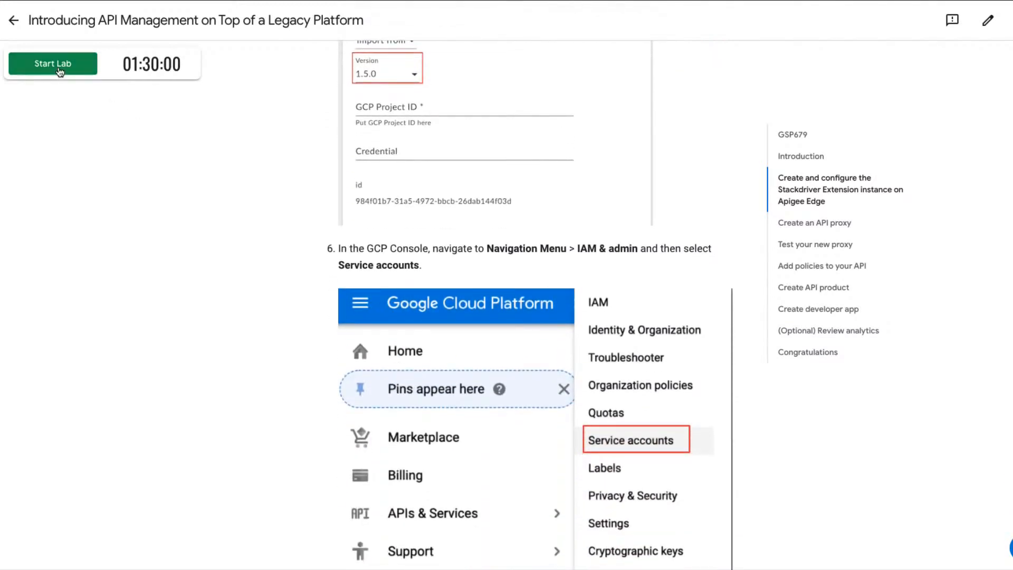
Start the lab and return to the beginning of the Stackdriver Extension instructions.
left_click(53, 63)
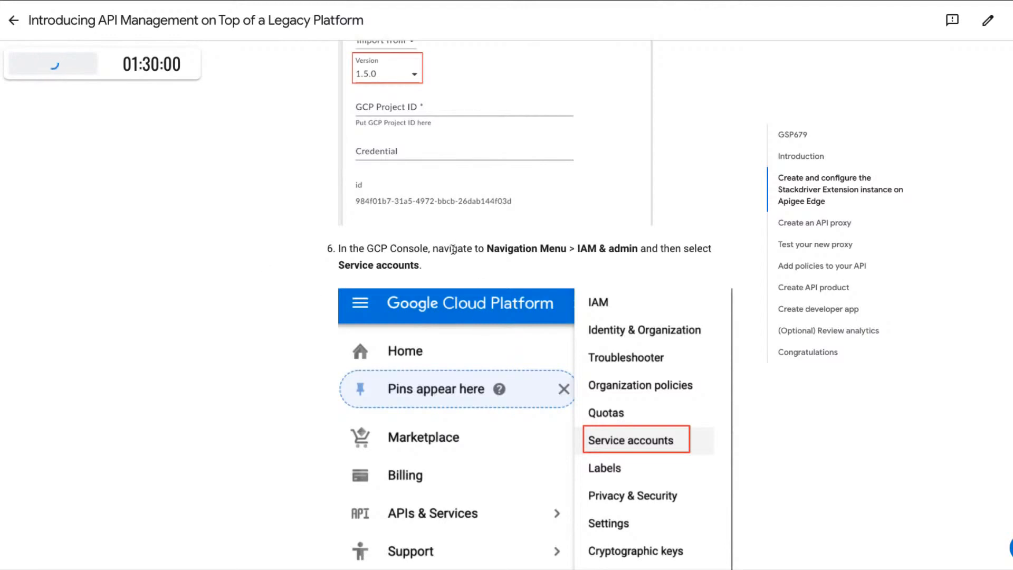
scroll(453, 250, "up", 8)
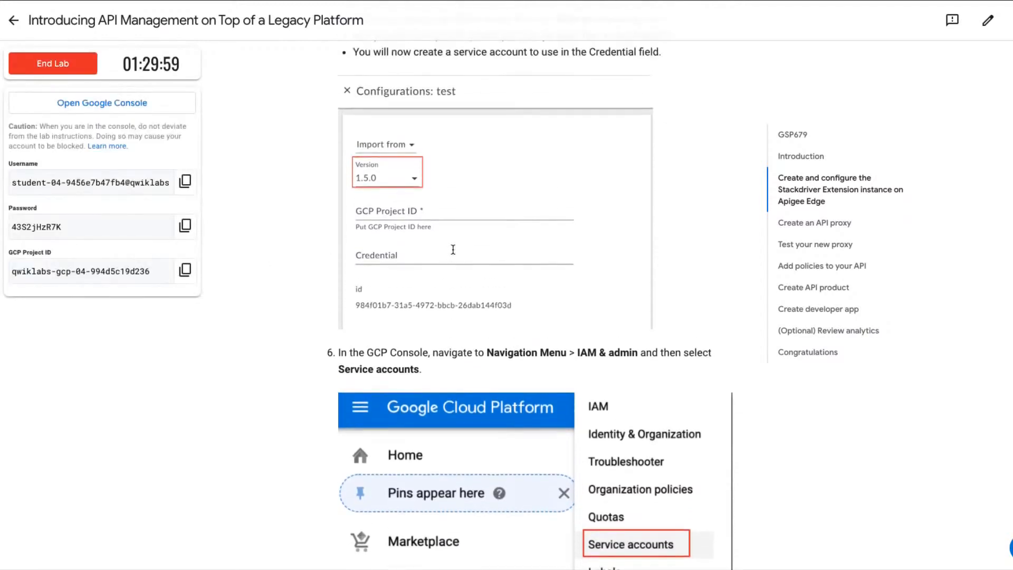
scroll(454, 251, "up", 16)
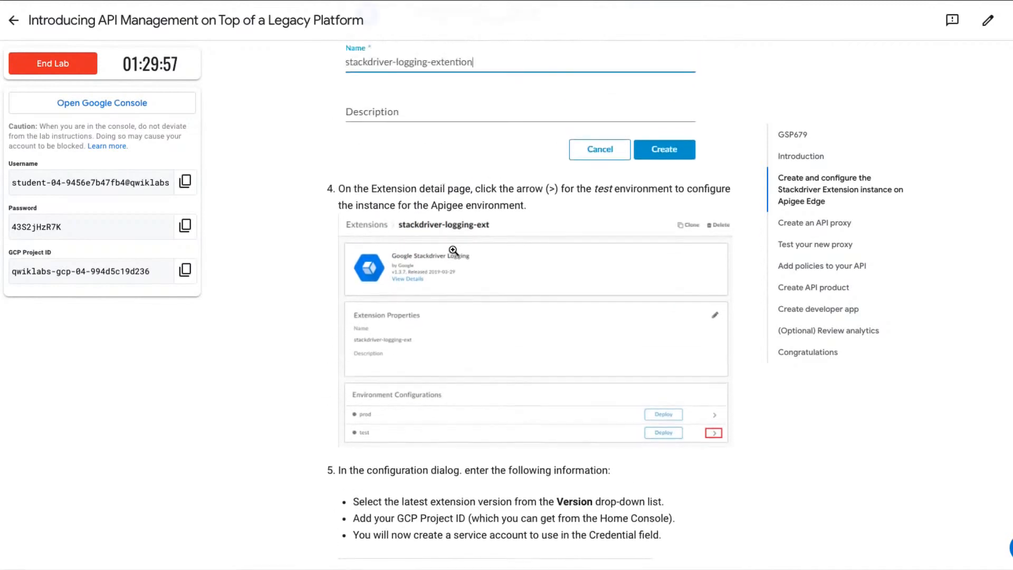
scroll(452, 250, "up", 8)
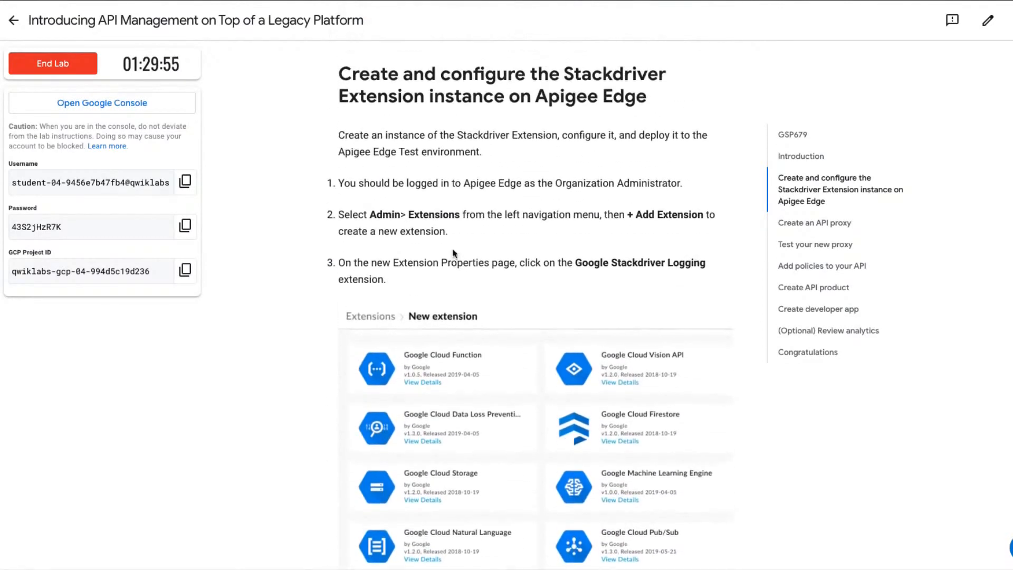
scroll(451, 249, "down", 5)
scroll(451, 249, "down", 1)
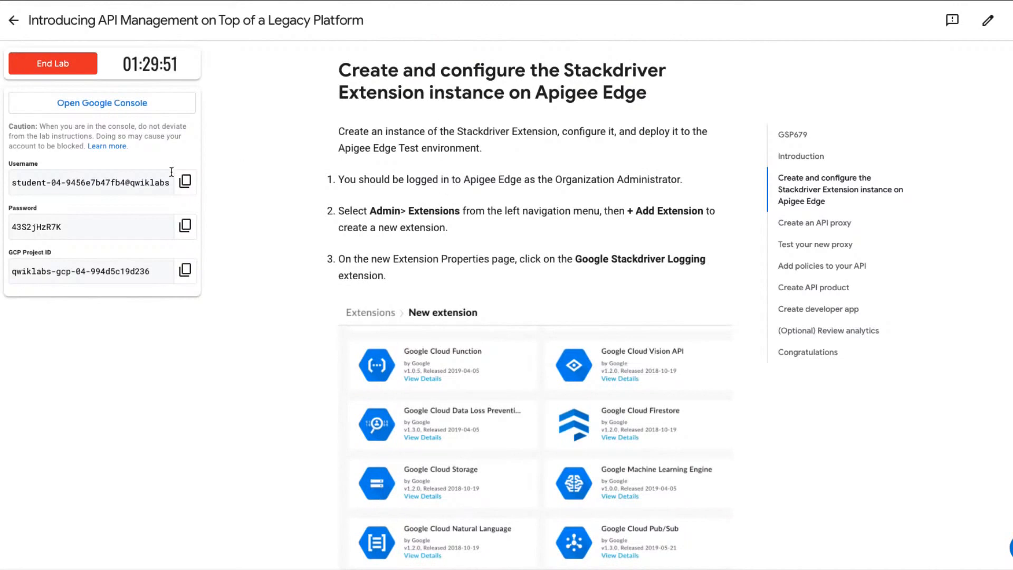
Open the Google Console sign-in page in an incognito window and submit the username copied from the lab page.
left_click(121, 102)
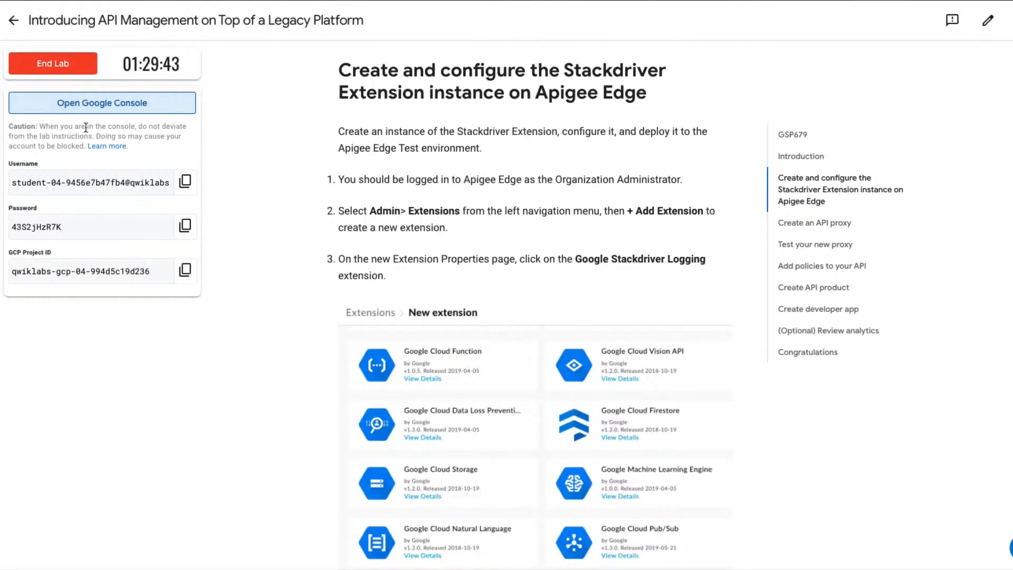
right_click(84, 110)
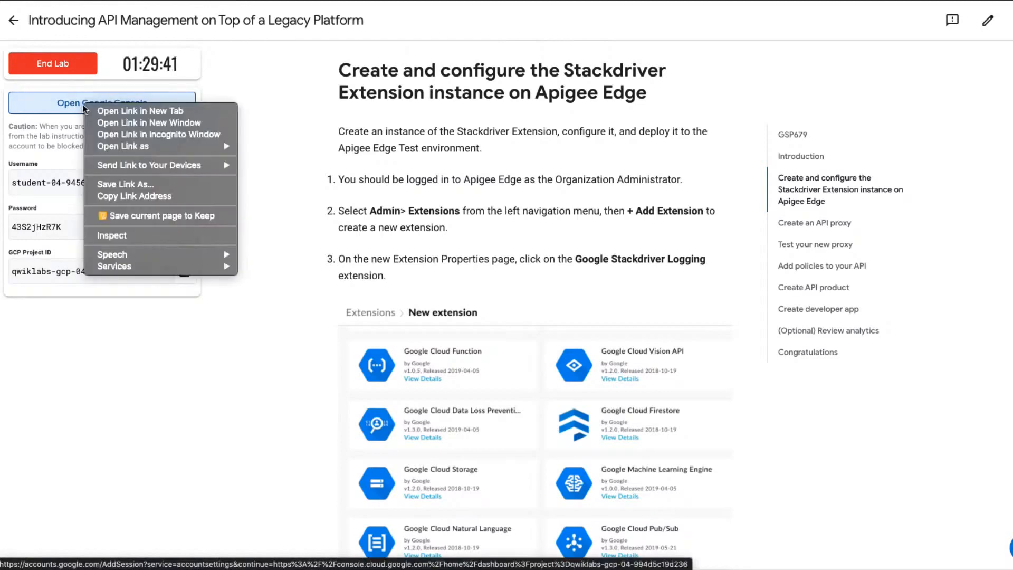
left_click(115, 135)
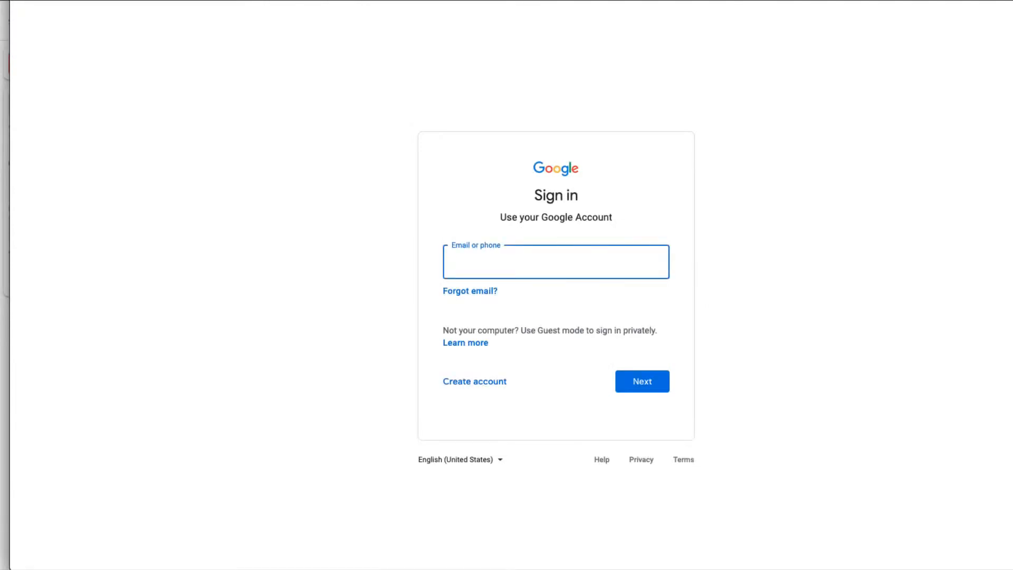
key("alt+Tab")
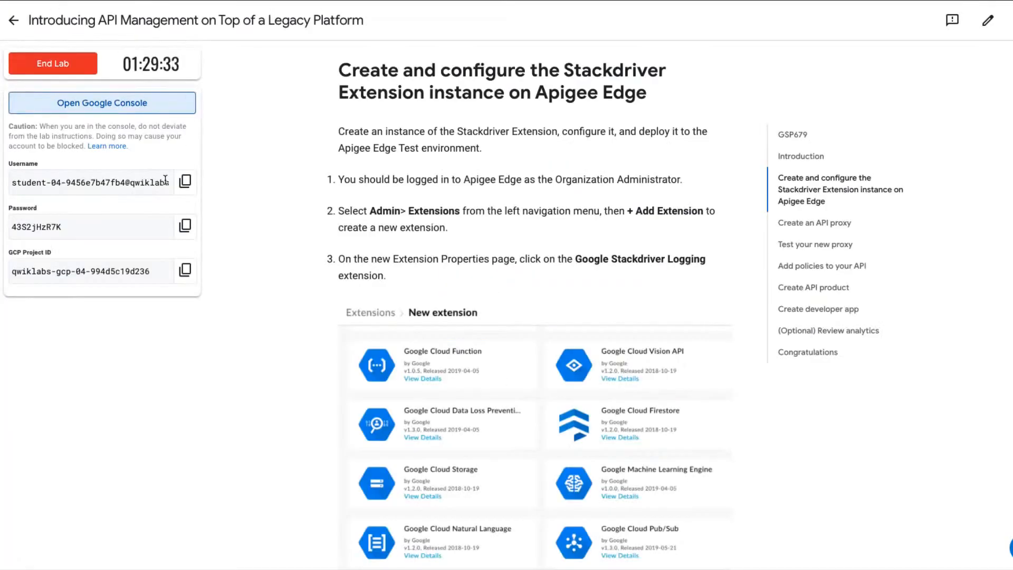
left_click(185, 182)
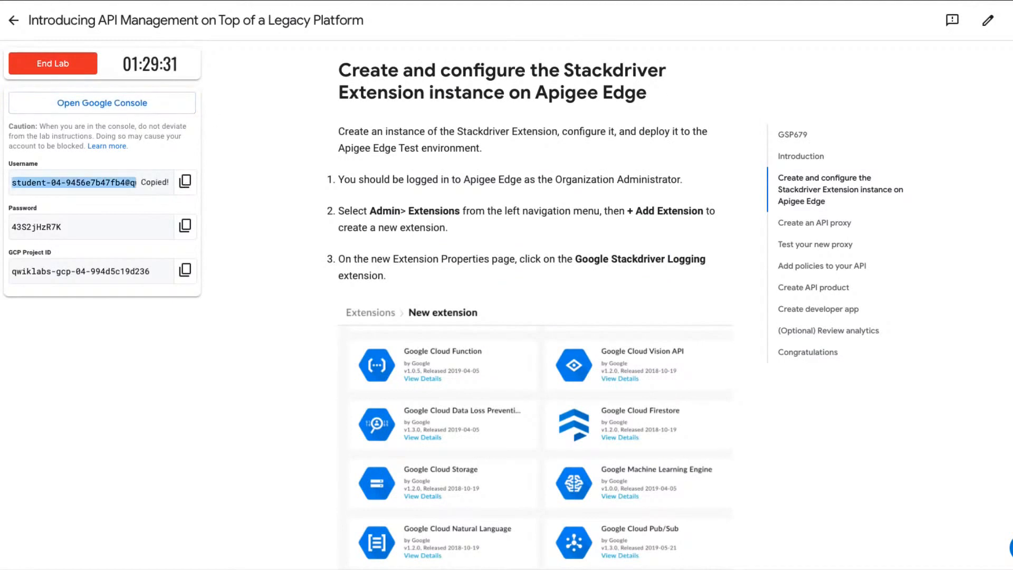
key("alt+Tab")
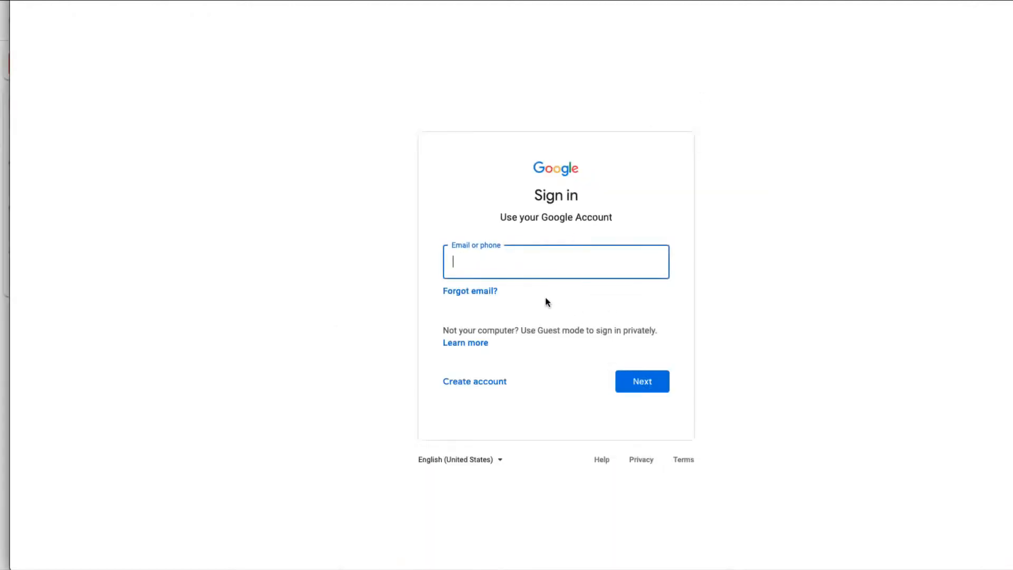
key("ctrl+v")
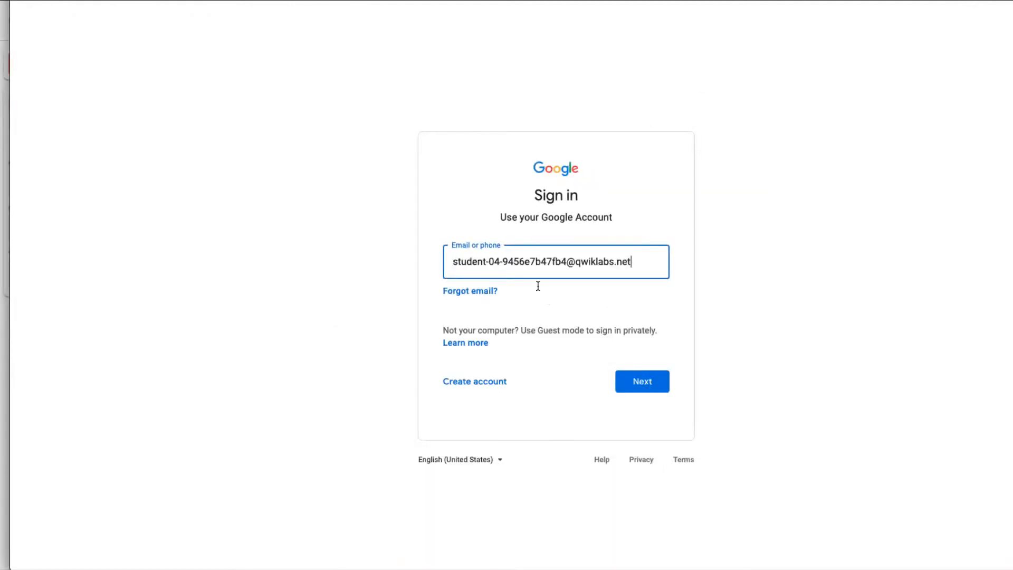
left_click(633, 380)
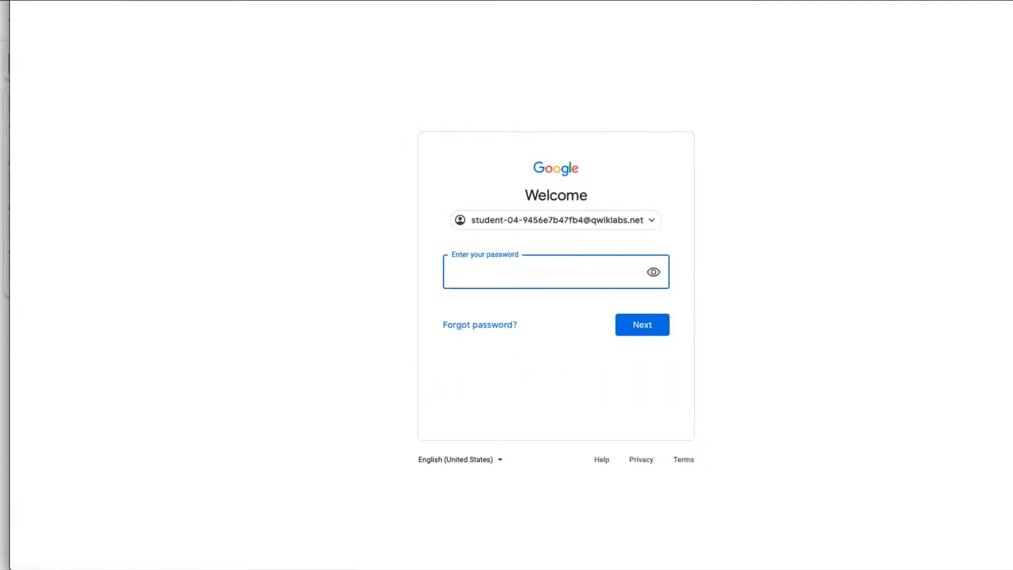
Reopen the Introducing API Management on Top of a Legacy Platform lab, copy its temporary password and submit it in the Google sign-in.
key("alt+Tab")
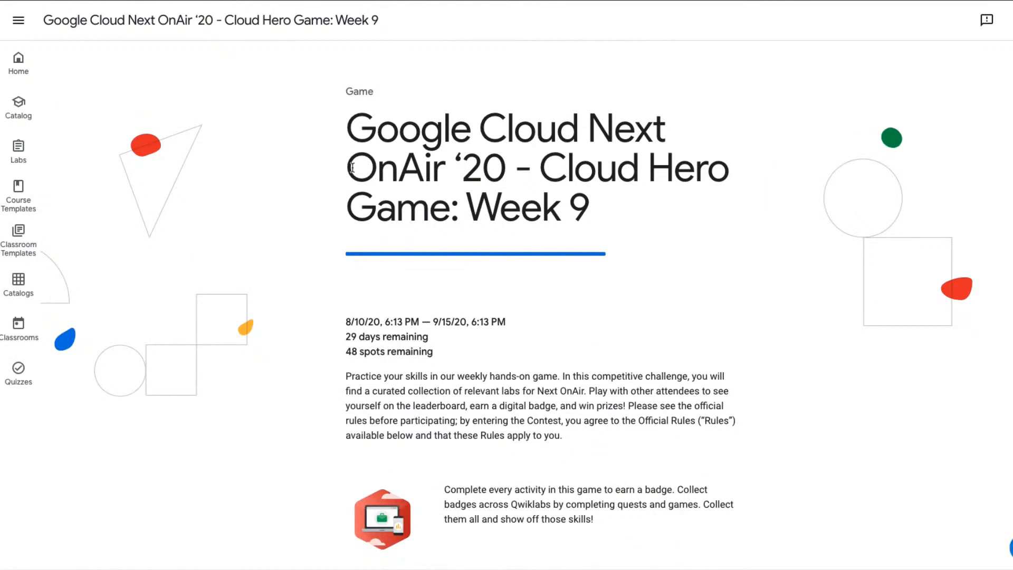
scroll(473, 374, "down", 3)
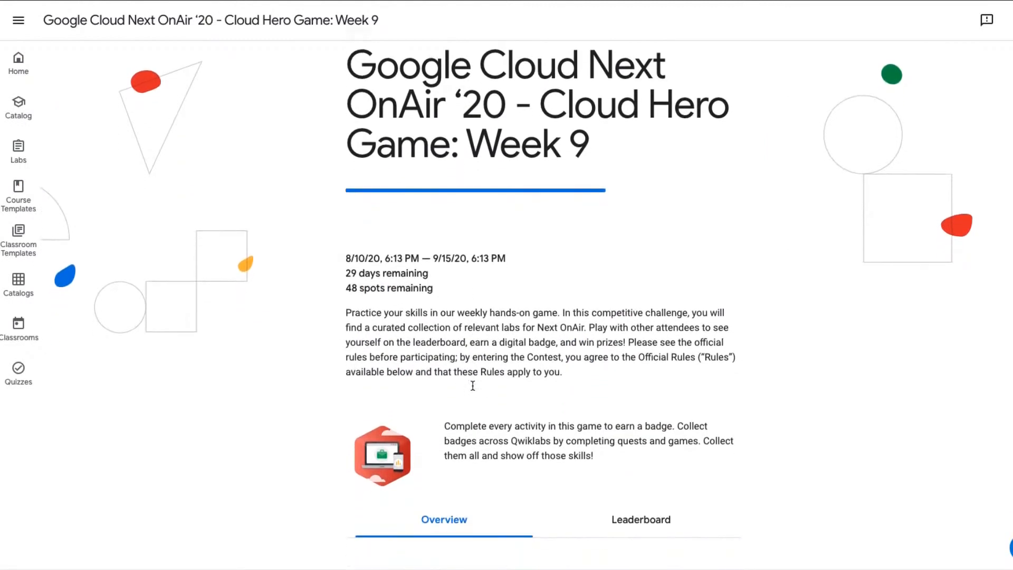
scroll(474, 391, "down", 8)
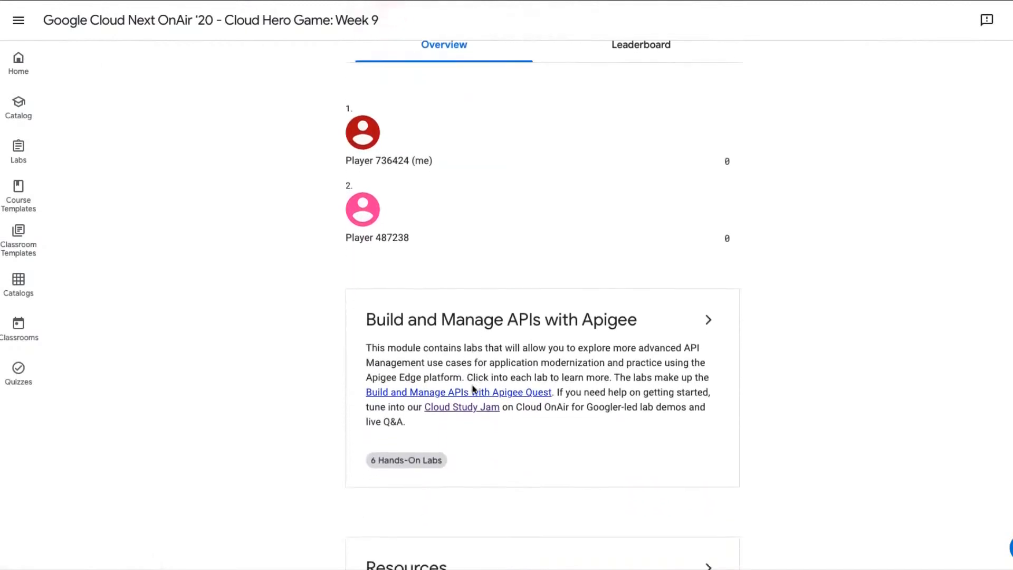
left_click(705, 258)
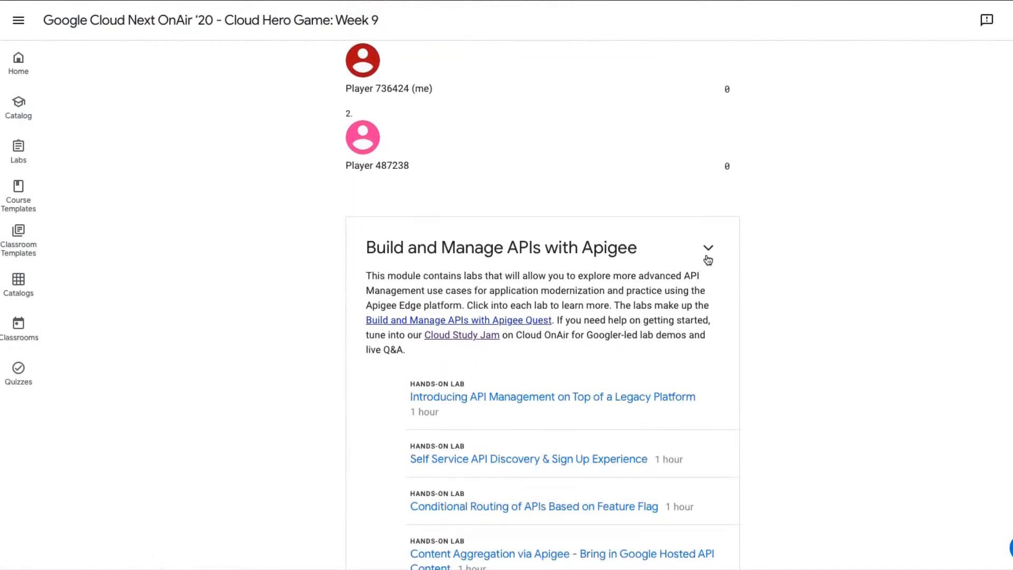
left_click(489, 397)
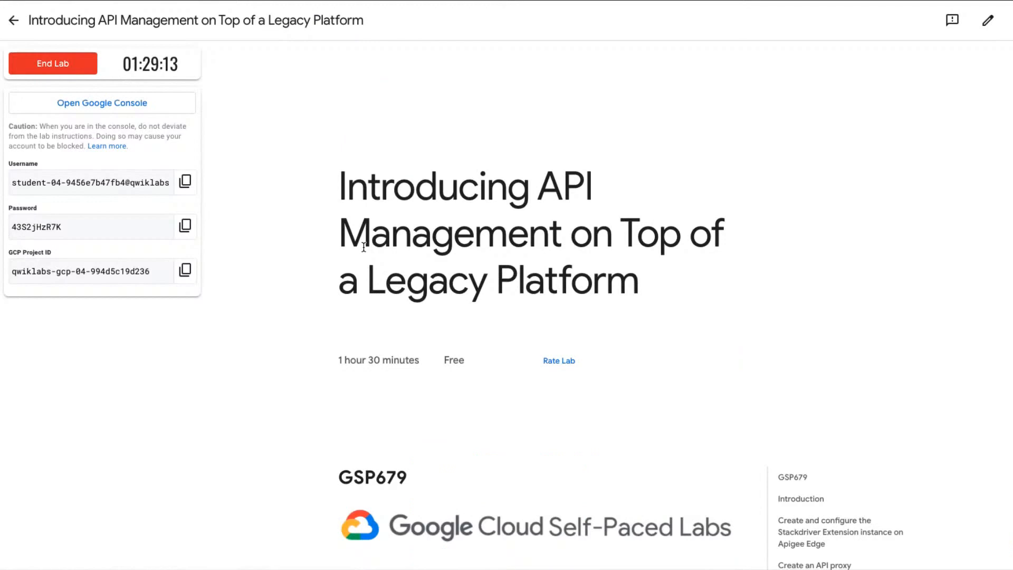
left_click(189, 228)
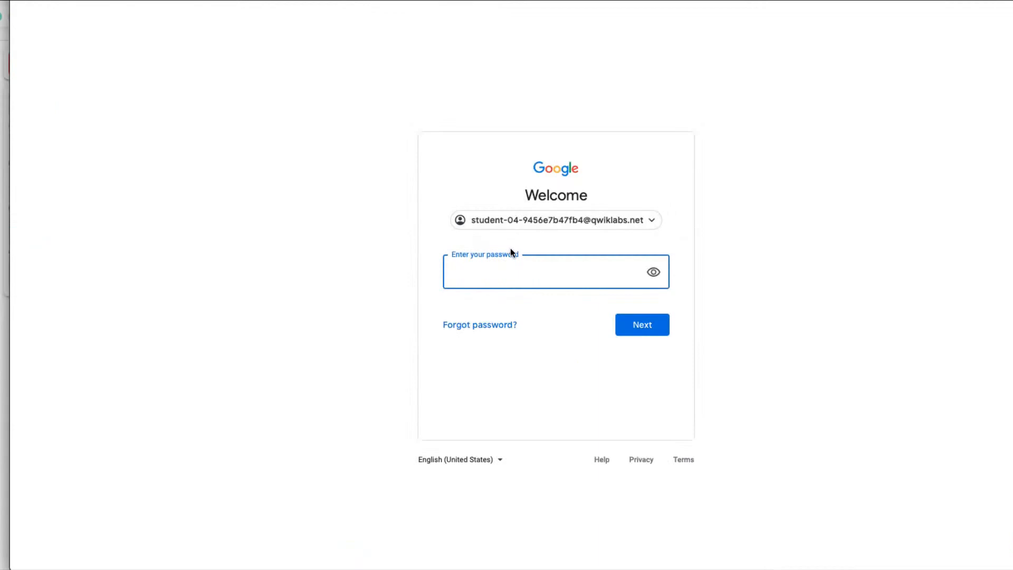
key("ctrl+v")
left_click(631, 325)
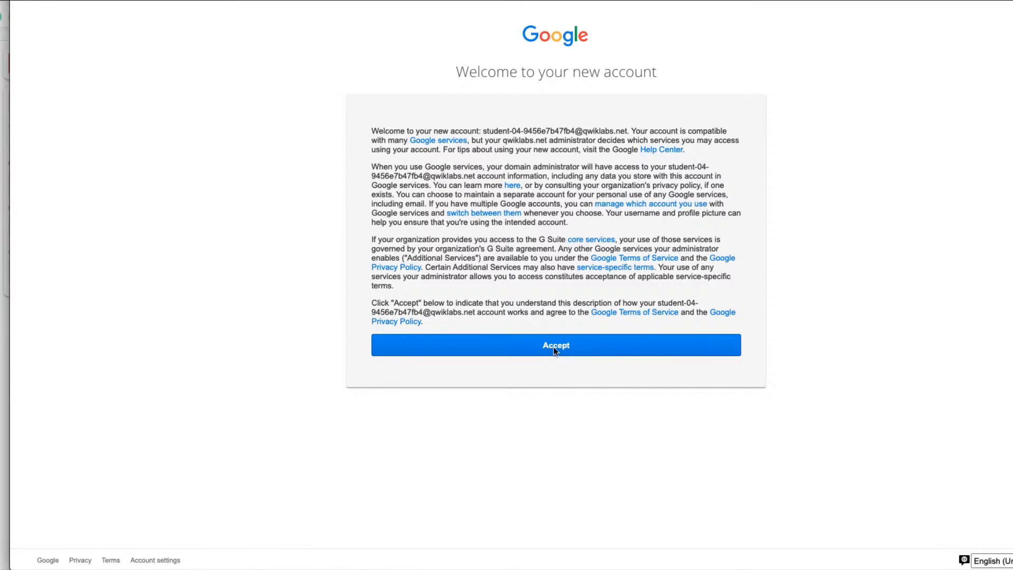
Accept the new account notice, recovery settings and Google Cloud Platform Terms of Service, and activate Cloud Shell.
left_click(554, 351)
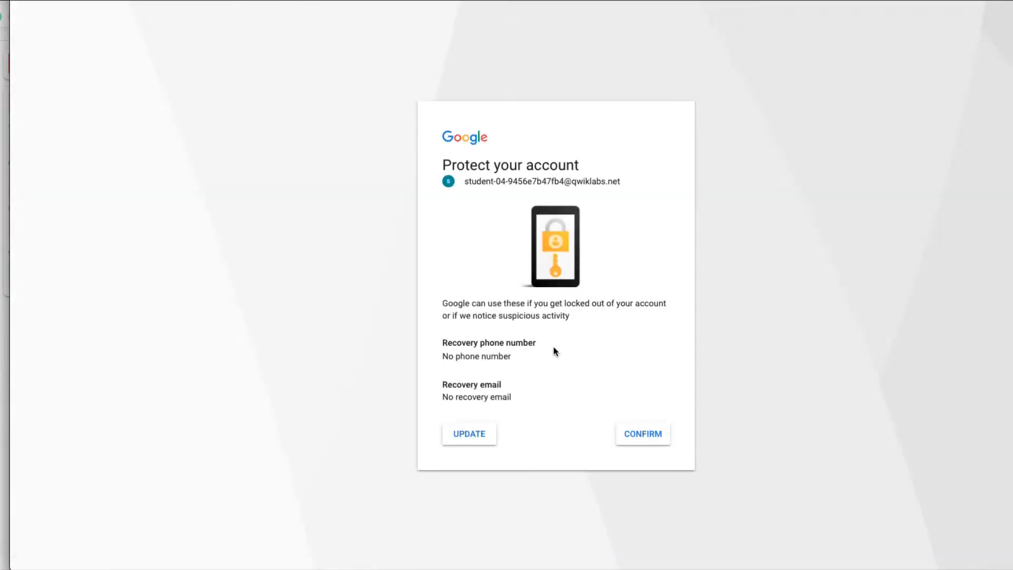
left_click(635, 438)
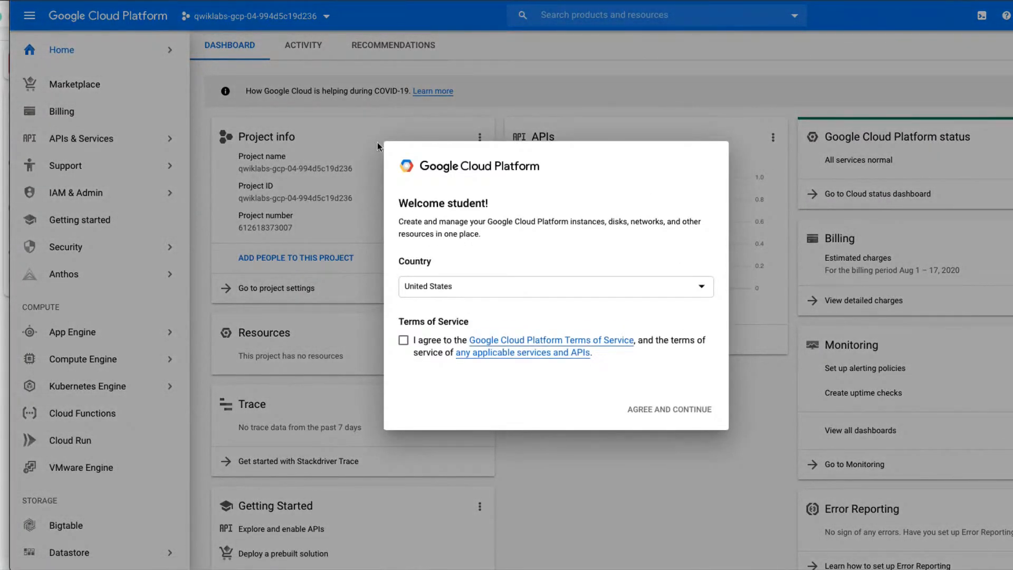
left_click(403, 341)
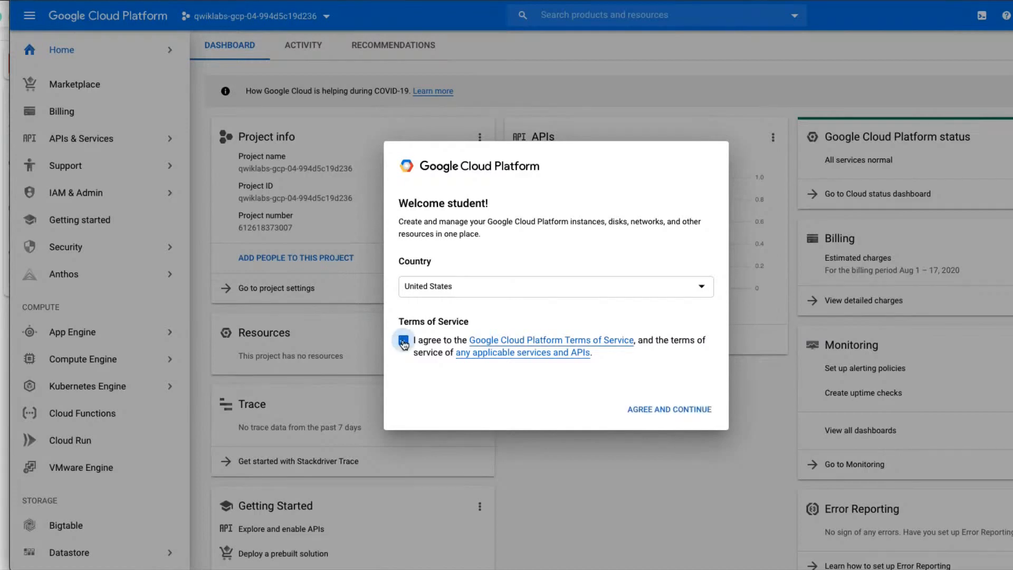
left_click(684, 411)
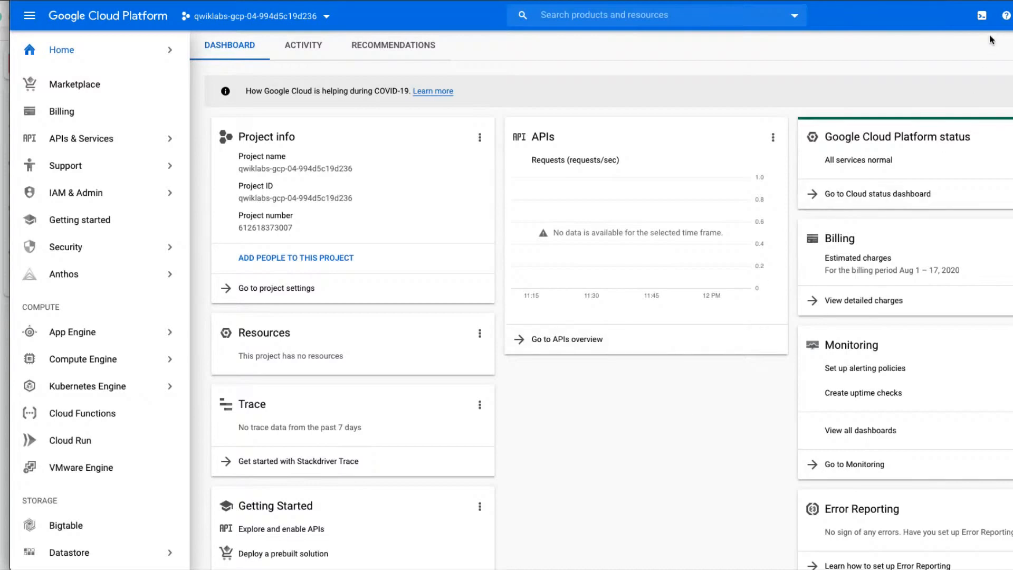
left_click(982, 18)
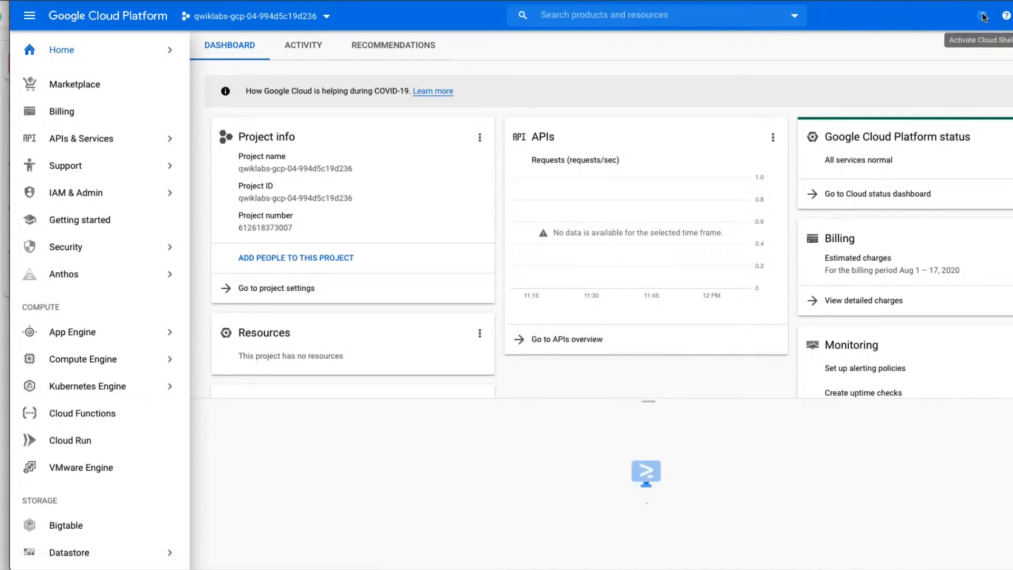
Return to the lab page and read the first instructions for creating the Stackdriver Extension instance on Apigee Edge.
left_click(232, 550)
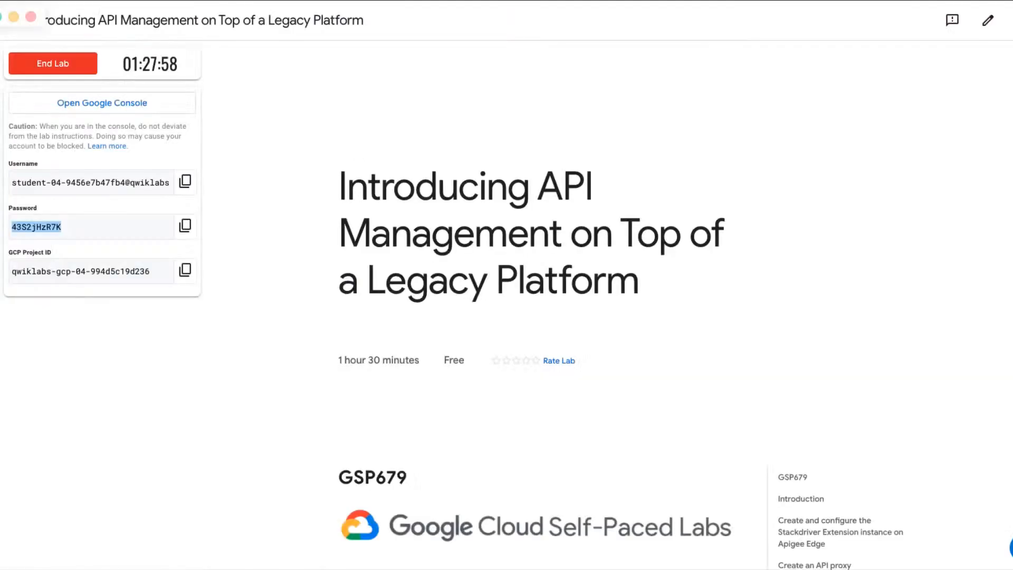
scroll(454, 454, "down", 3)
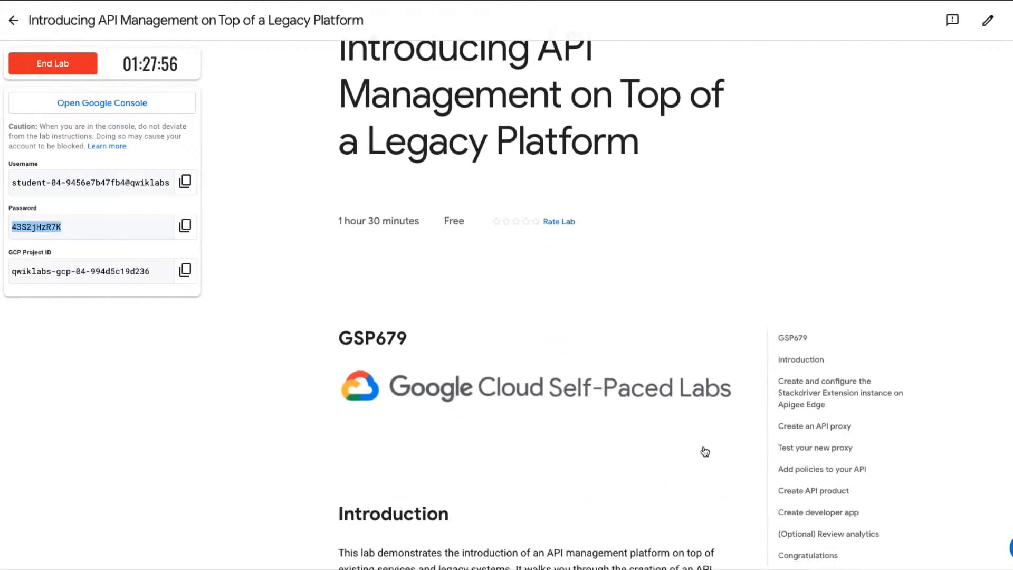
left_click(812, 393)
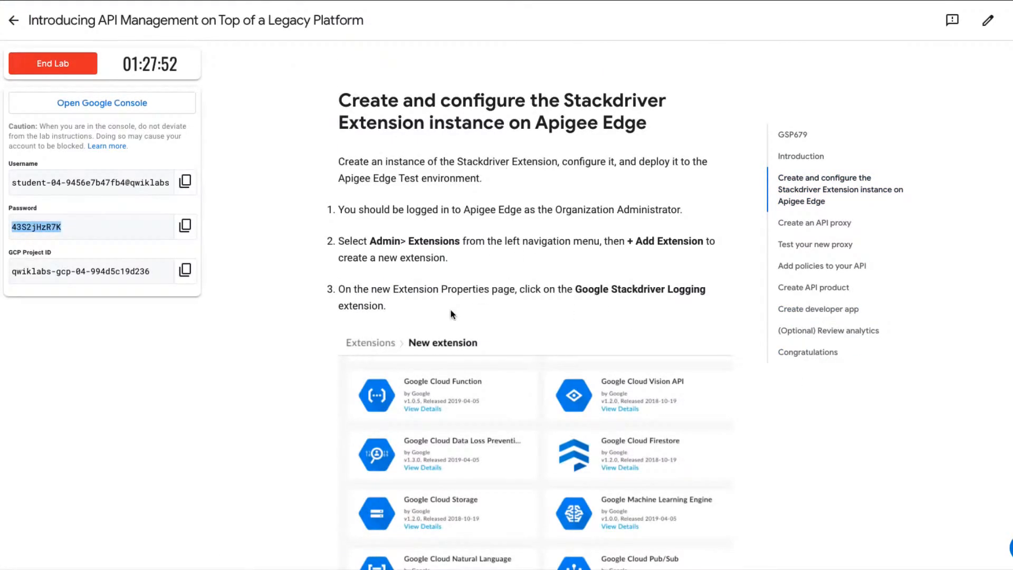
scroll(452, 314, "down", 1)
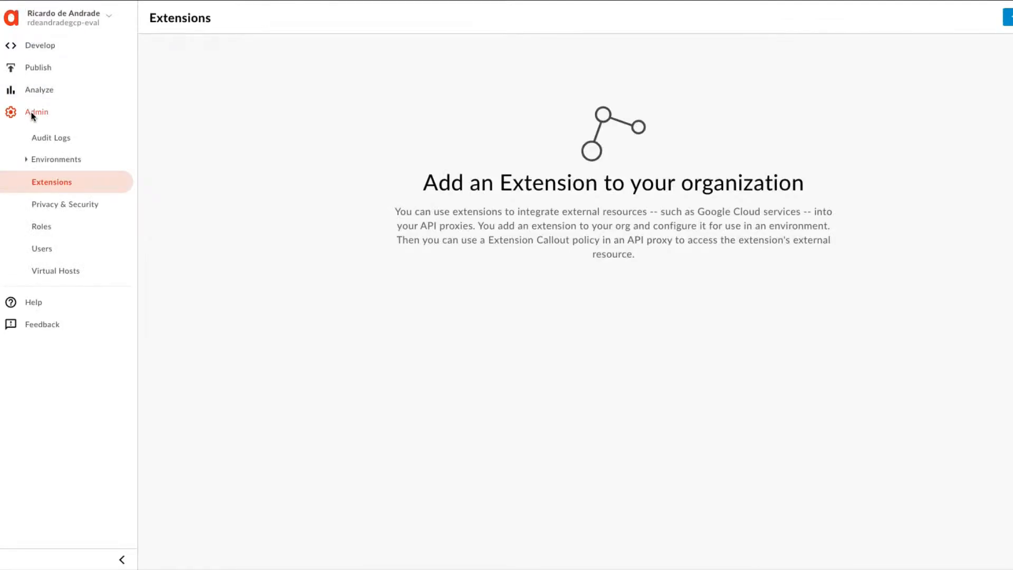
In Apigee Edge, start adding a new extension of the Google Stackdriver Logging type.
left_click(52, 182)
left_click(1008, 17)
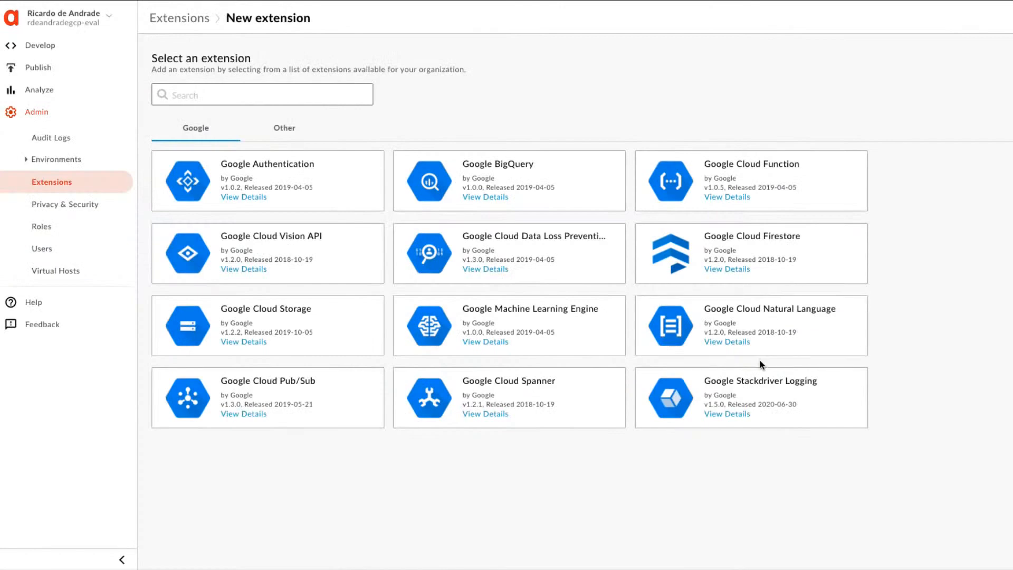
left_click(772, 395)
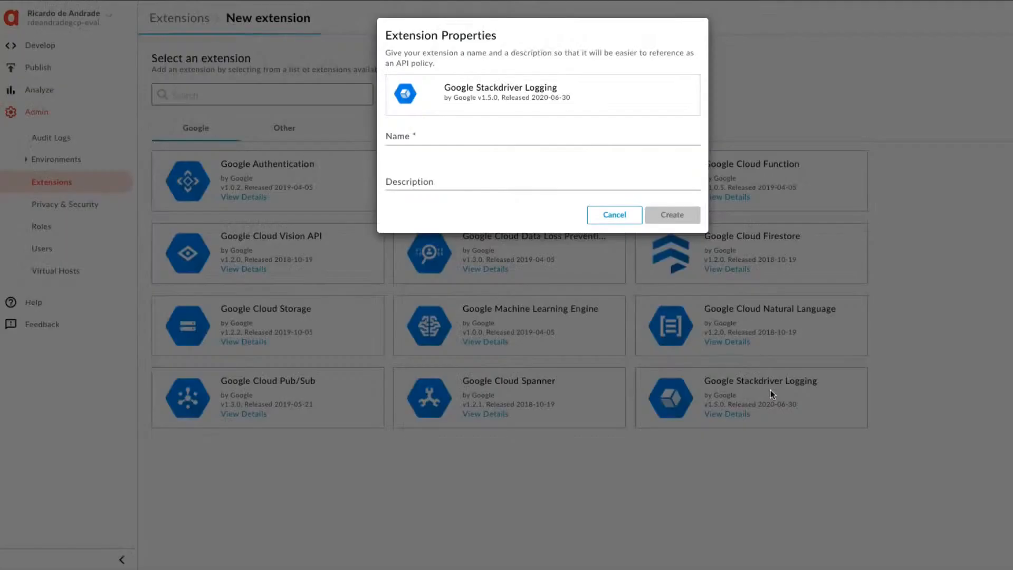
Check the lab instructions for the extension properties, and create the extension as stackdriver-logging-extension with no description.
left_click(431, 138)
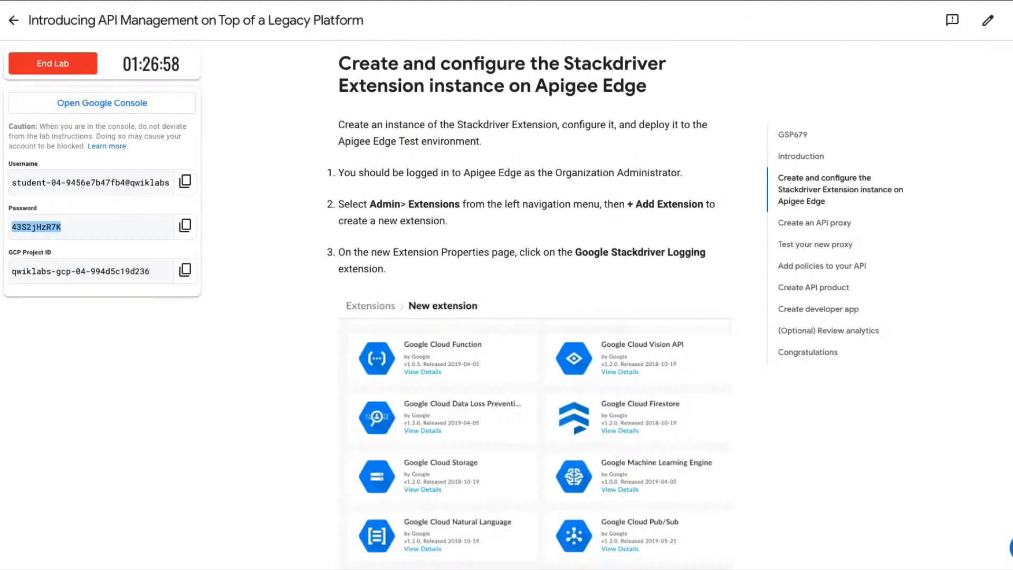
scroll(528, 295, "down", 5)
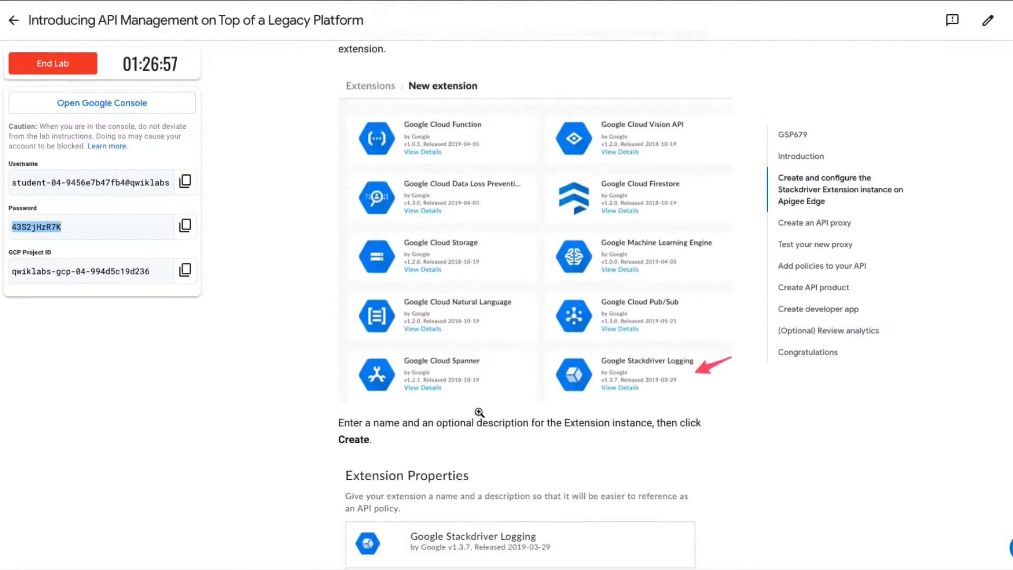
scroll(479, 412, "down", 2)
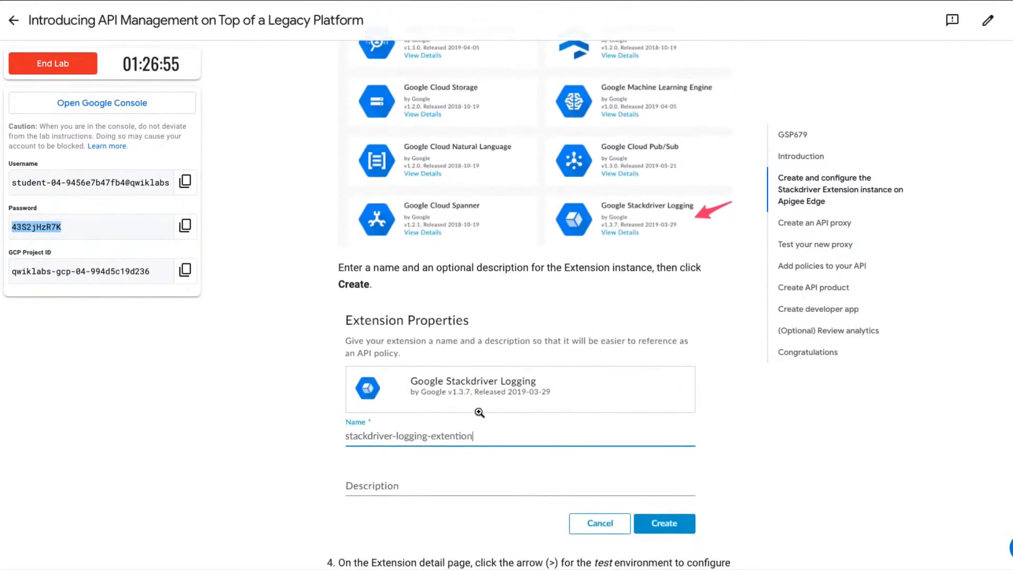
scroll(479, 412, "down", 2)
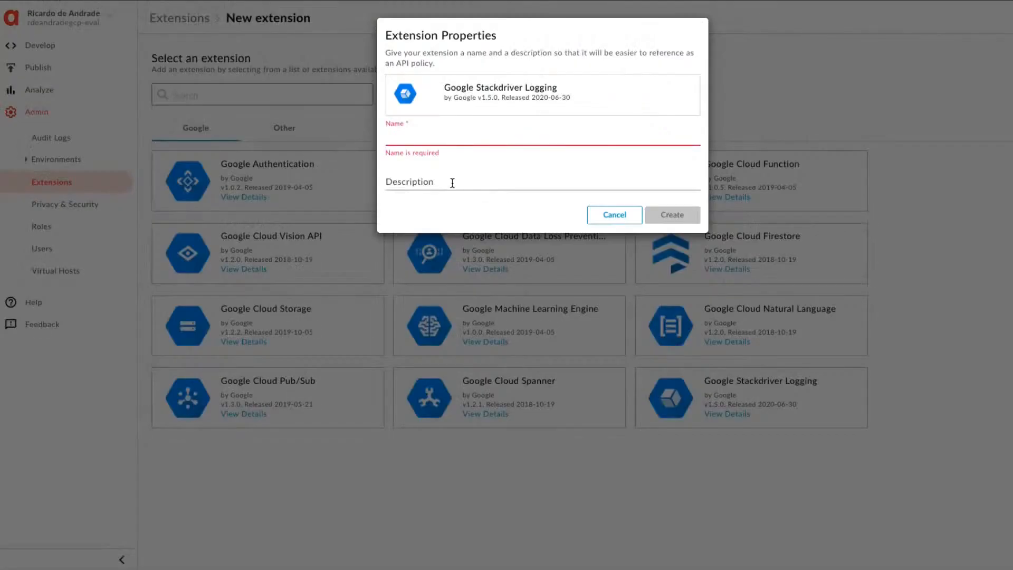
type("stackdriver")
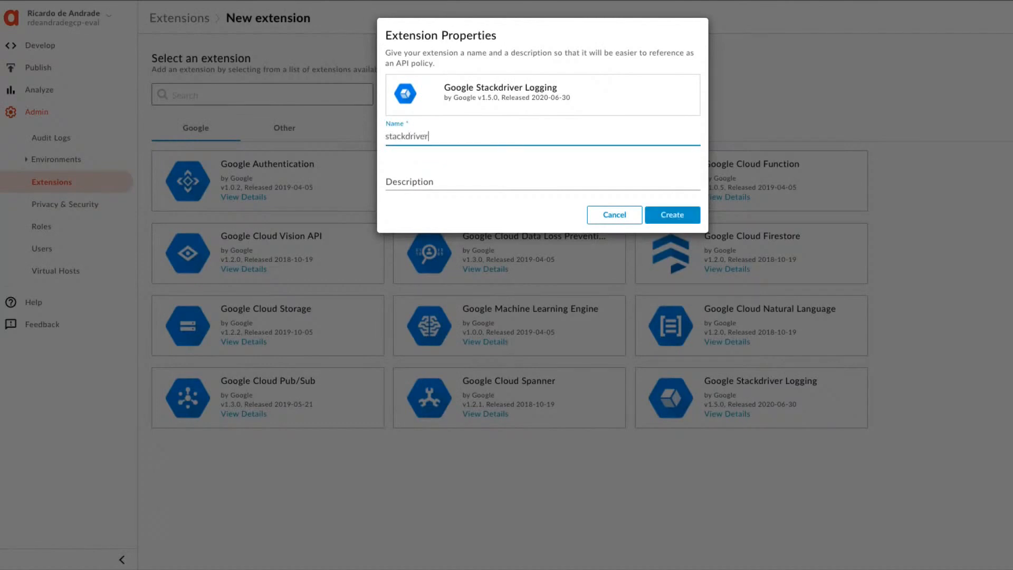
type("-logging-extension")
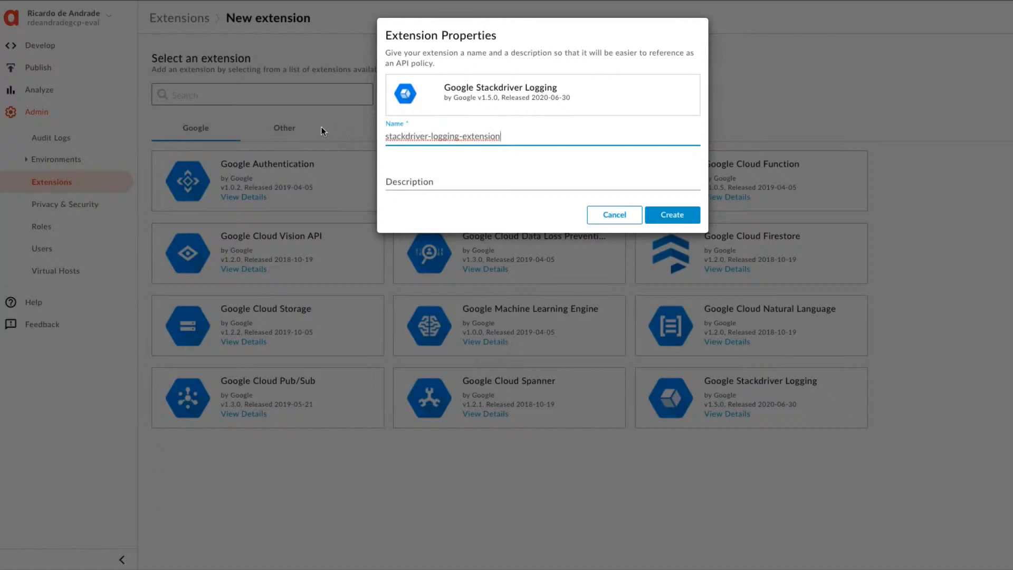
left_click(409, 181)
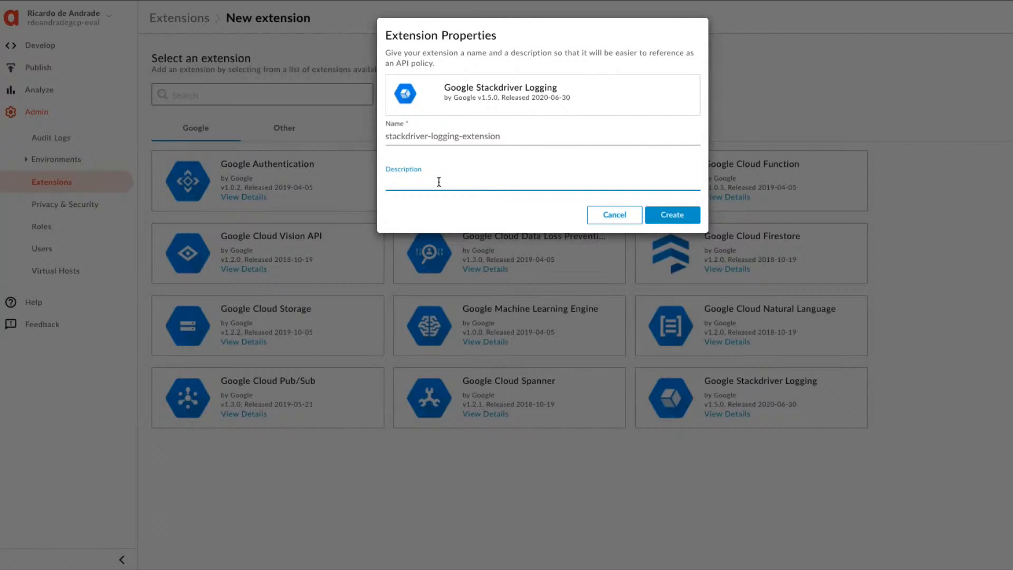
left_click(670, 214)
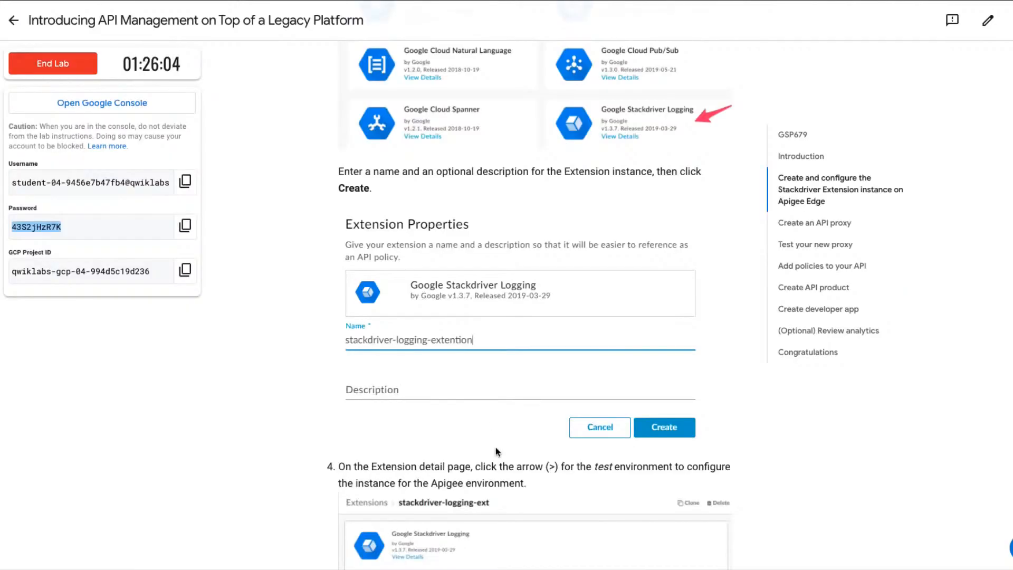
Read the lab instructions for configuring the extension's test environment, and copy the GCP Project ID from the lab credentials.
scroll(478, 371, "down", 1)
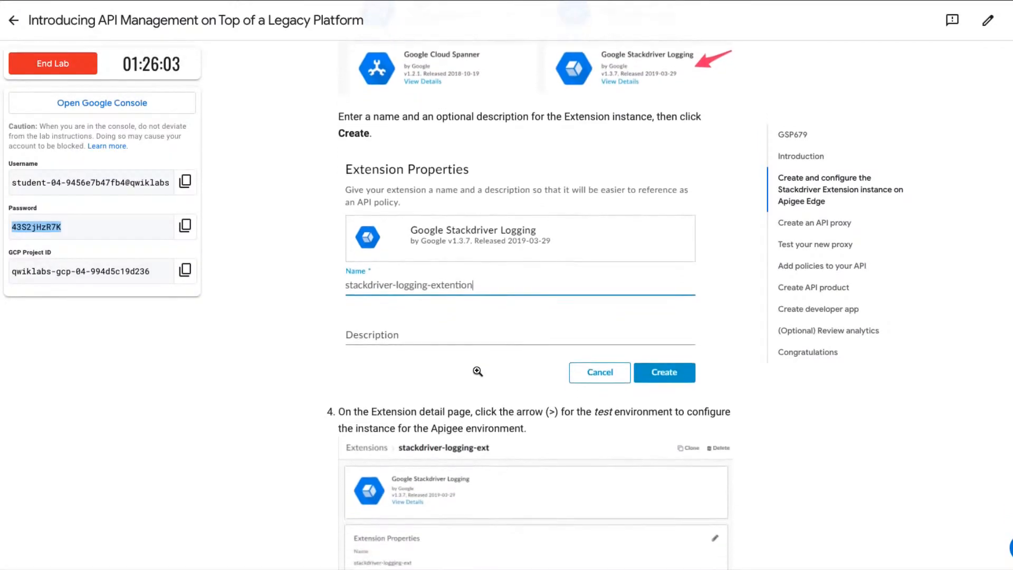
scroll(477, 371, "down", 5)
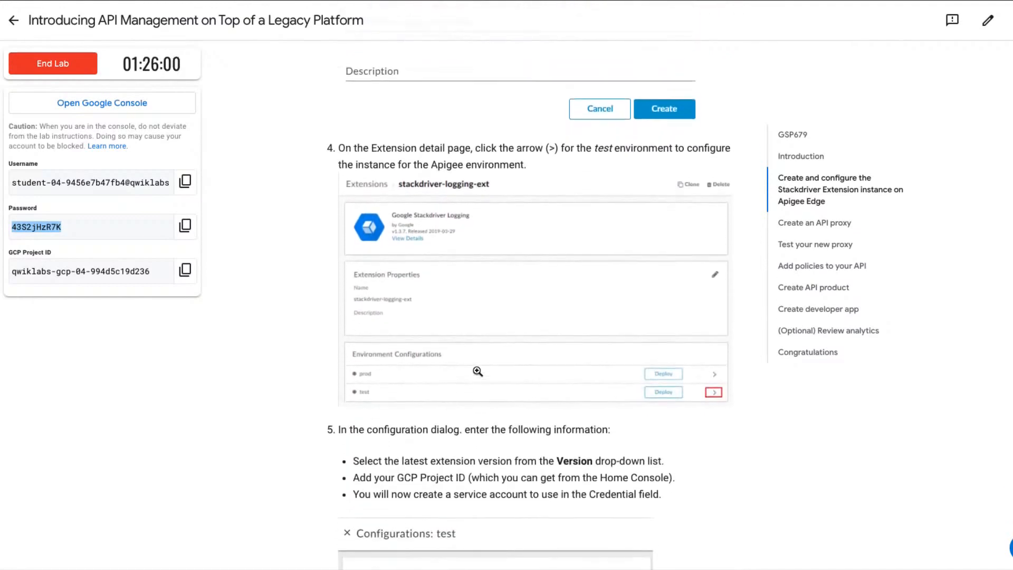
scroll(478, 371, "down", 1)
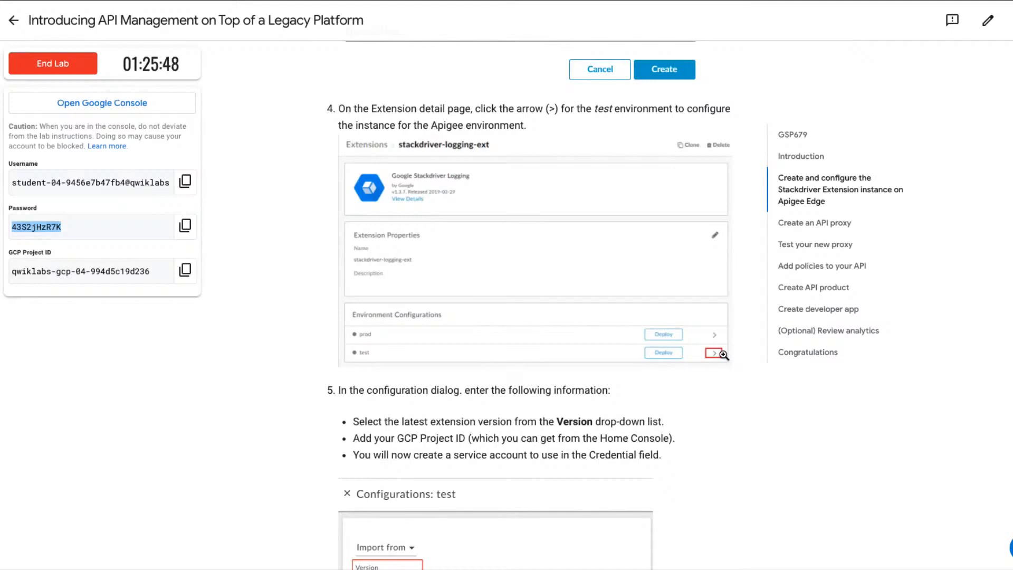
scroll(724, 355, "down", 4)
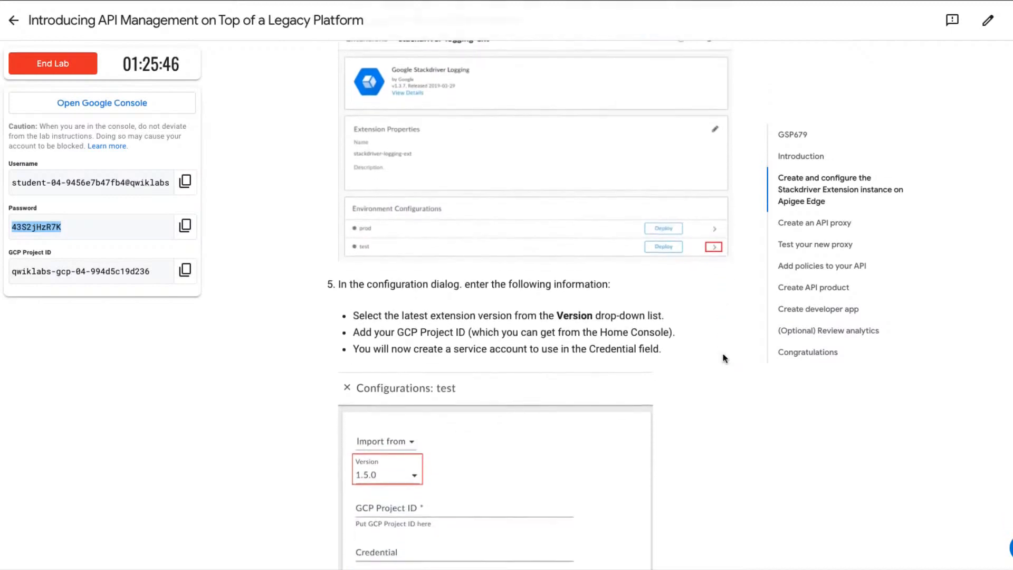
scroll(723, 358, "down", 2)
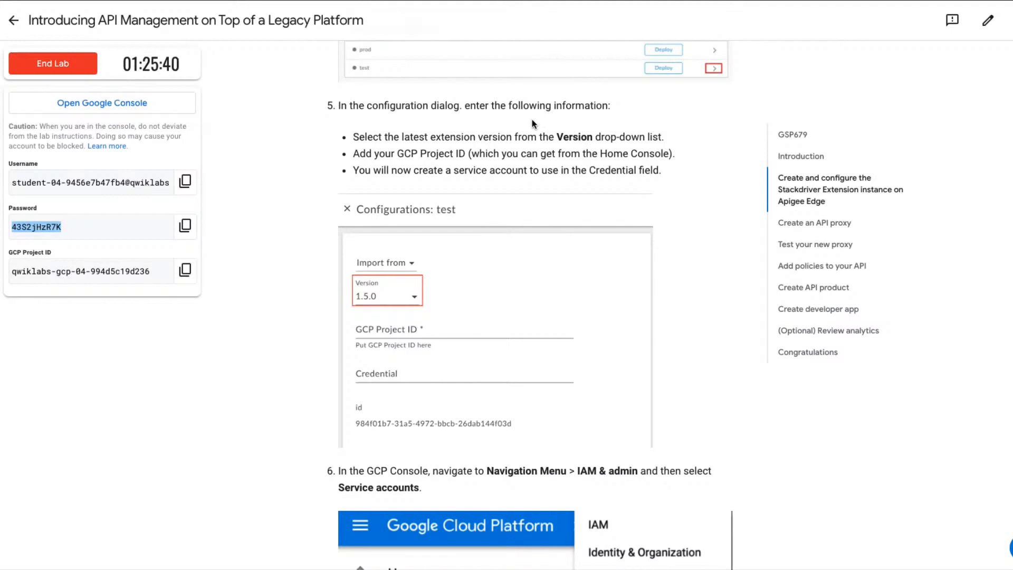
left_click(184, 271)
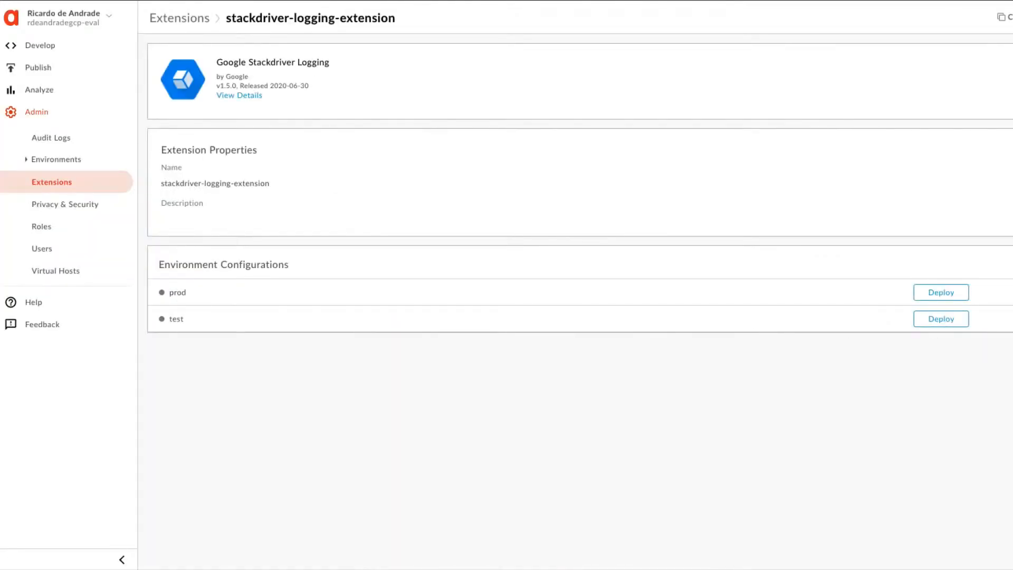
In Apigee Edge, open the extension's test environment configuration, select version 1.5.0 and enter the copied GCP Project ID.
left_click(176, 319)
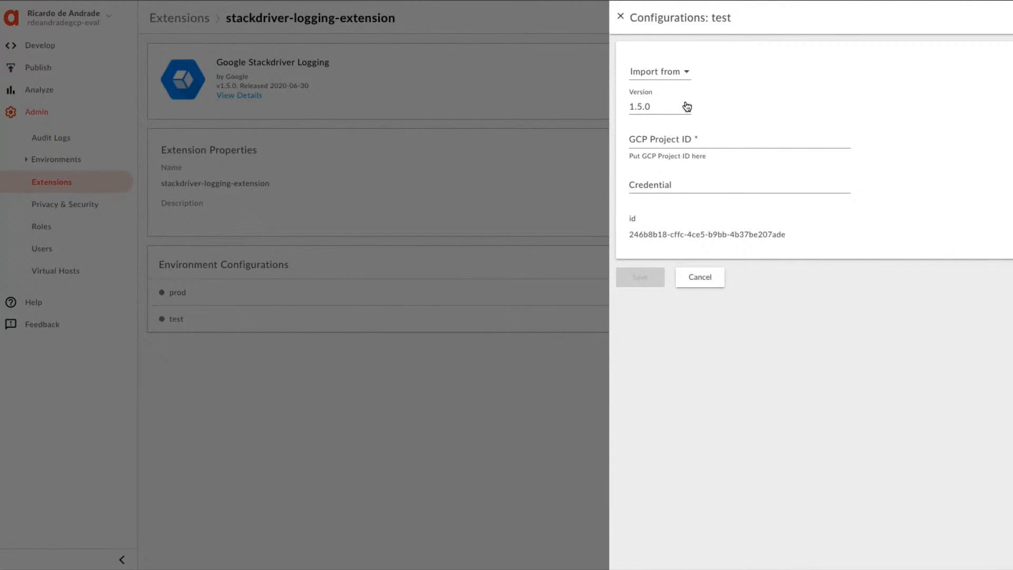
left_click(687, 74)
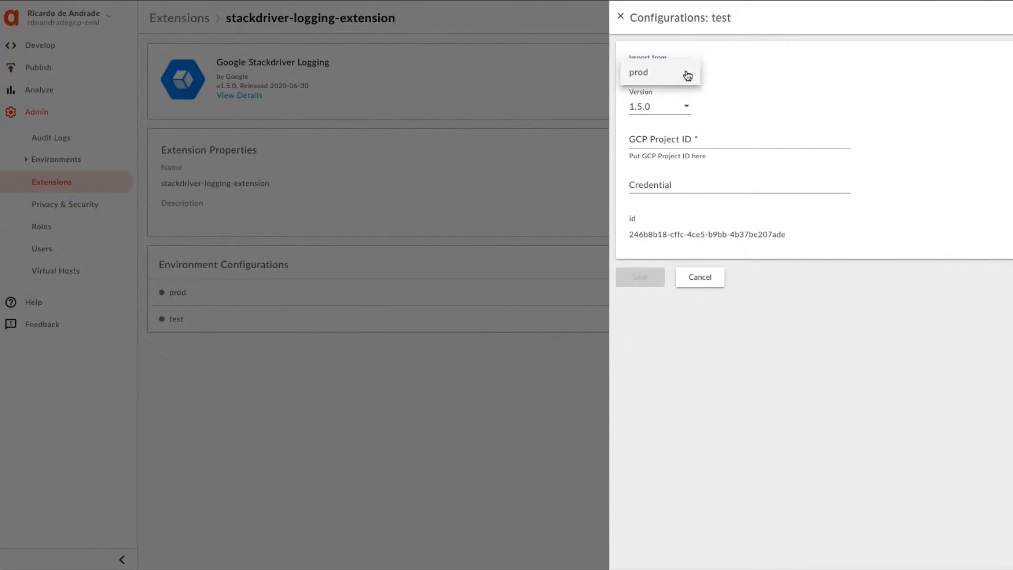
left_click(743, 84)
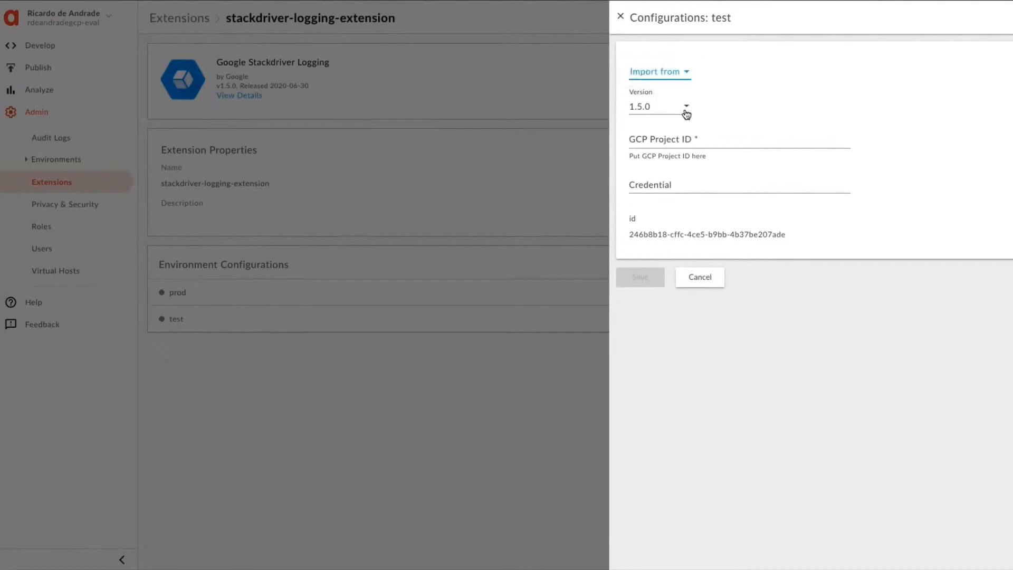
left_click(686, 108)
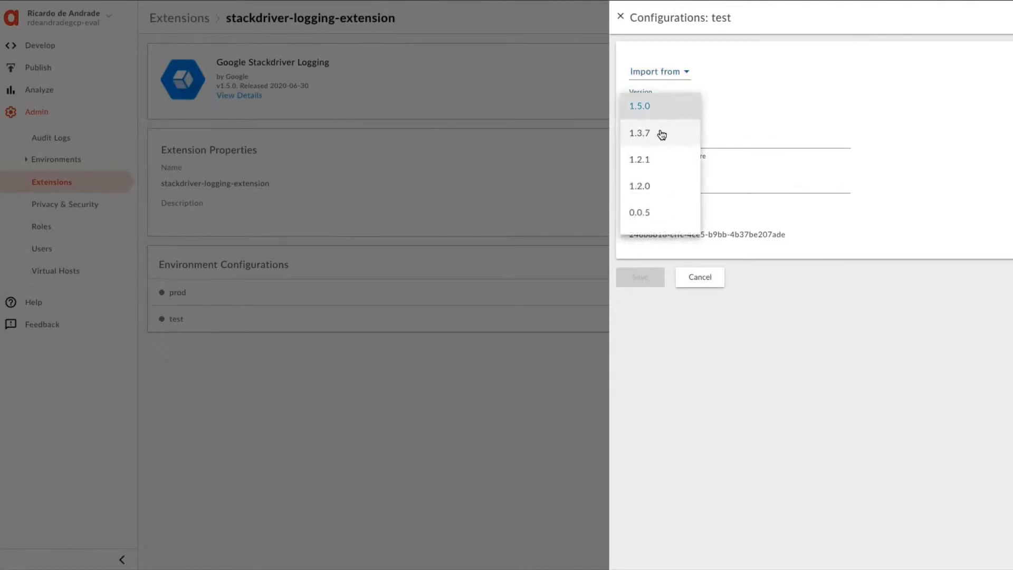
left_click(657, 108)
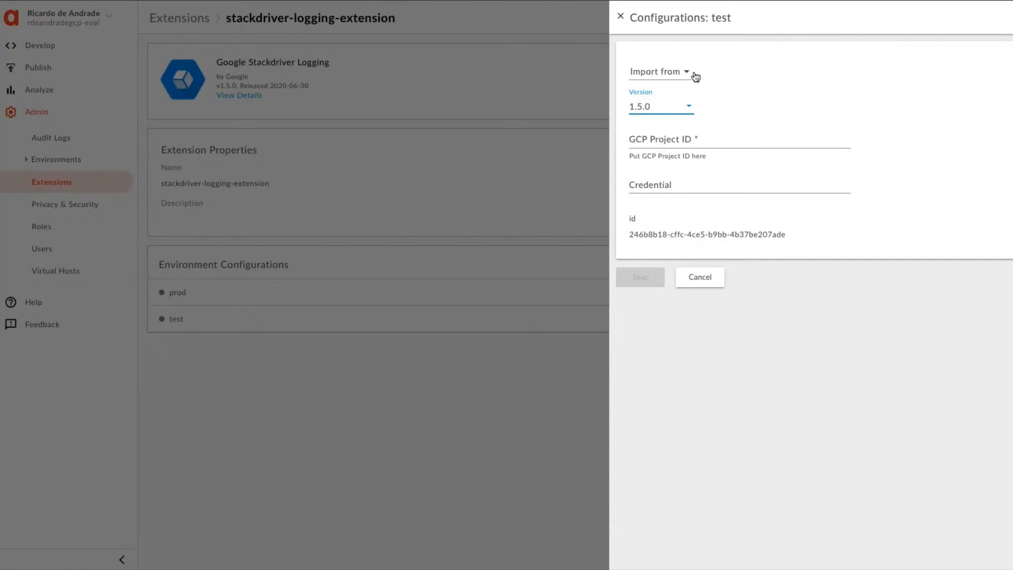
left_click(697, 138)
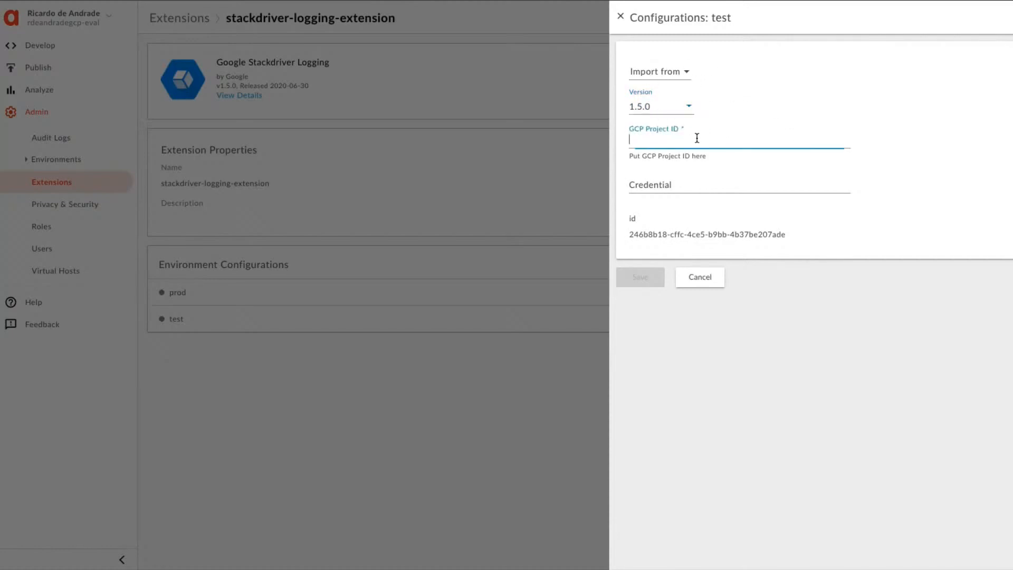
key("ctrl+v")
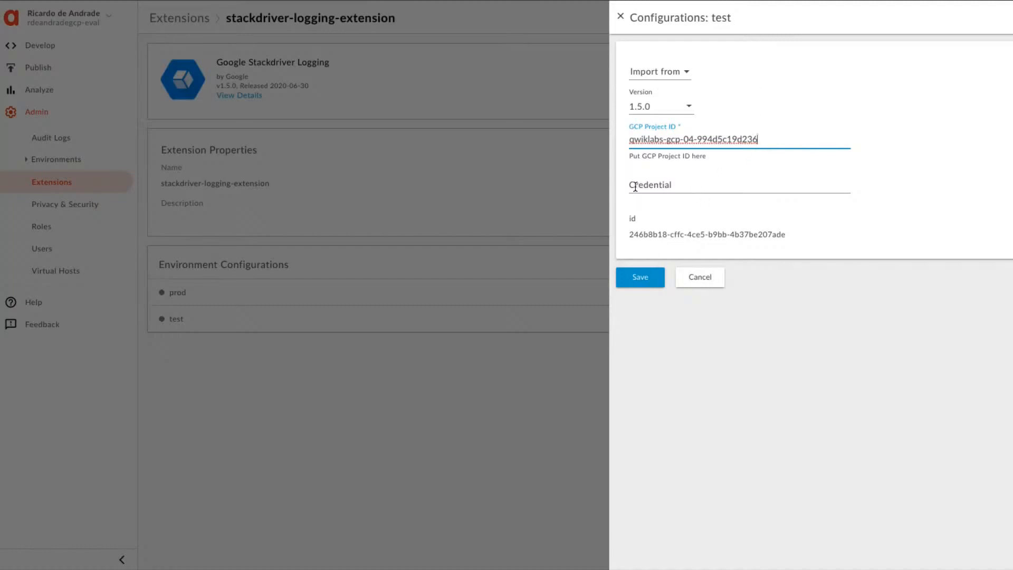
Return to the lab page and read how to reach the service accounts for the Credential field.
key("ctrl+shift+Tab")
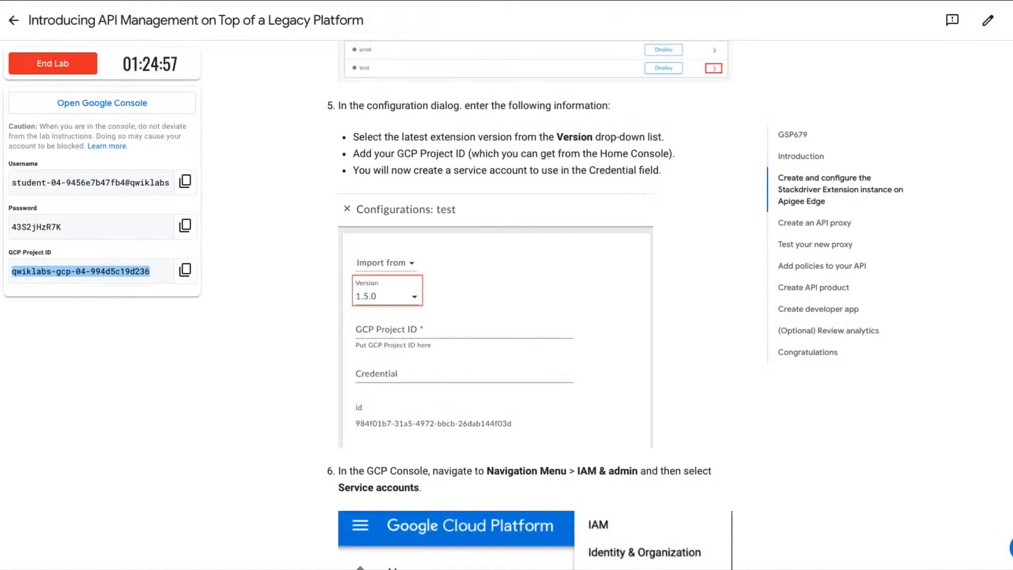
scroll(490, 452, "down", 1)
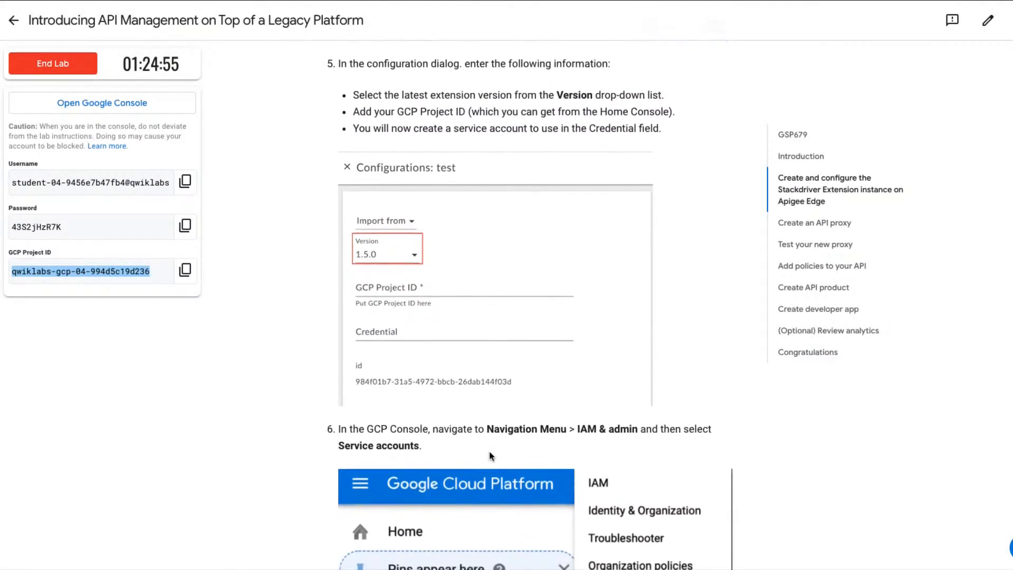
scroll(489, 451, "down", 3)
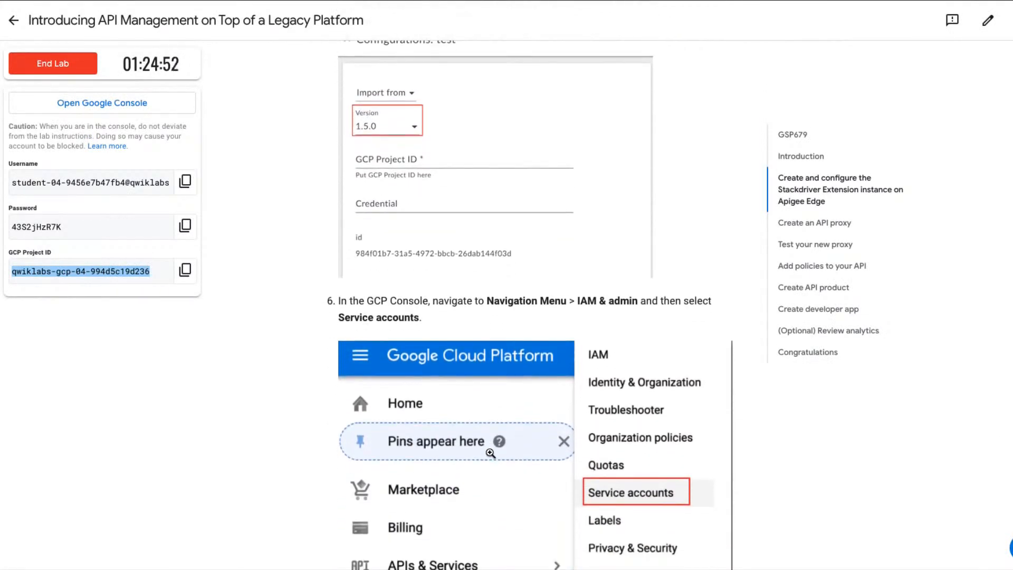
scroll(490, 453, "down", 1)
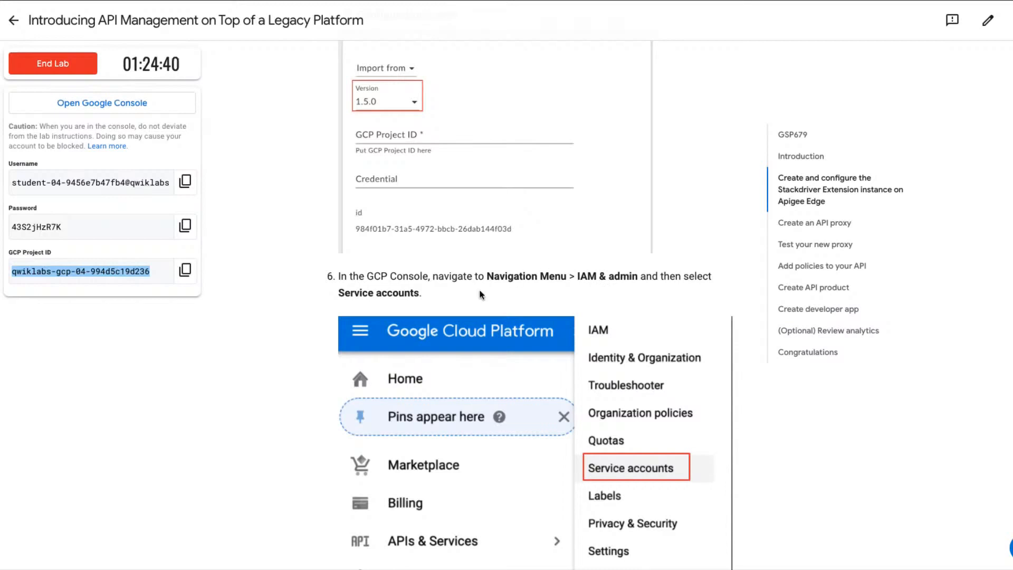
scroll(467, 324, "down", 2)
scroll(467, 325, "down", 2)
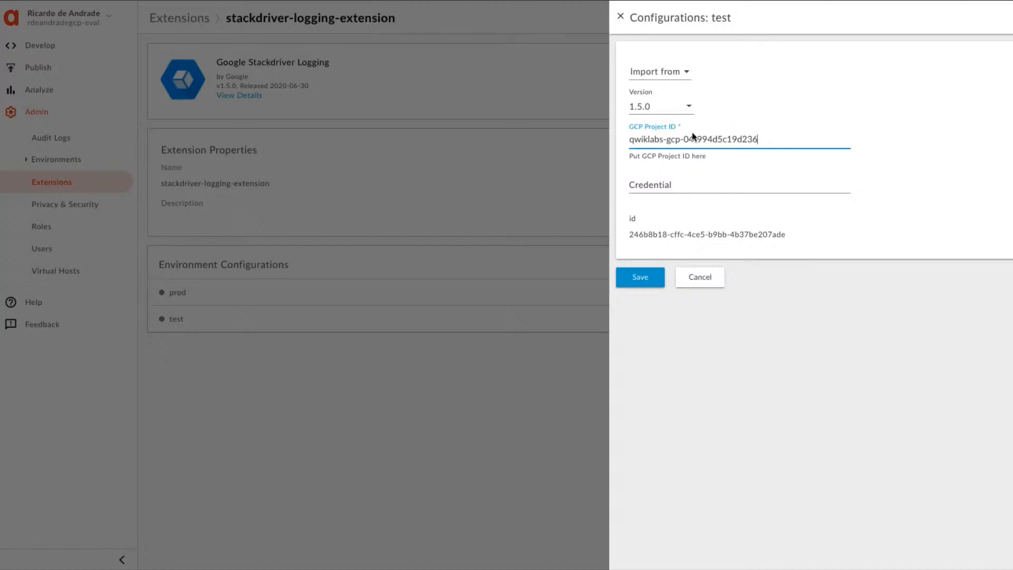
Switch to the Google Cloud console and open the Service Accounts page of IAM & Admin.
left_click(662, 182)
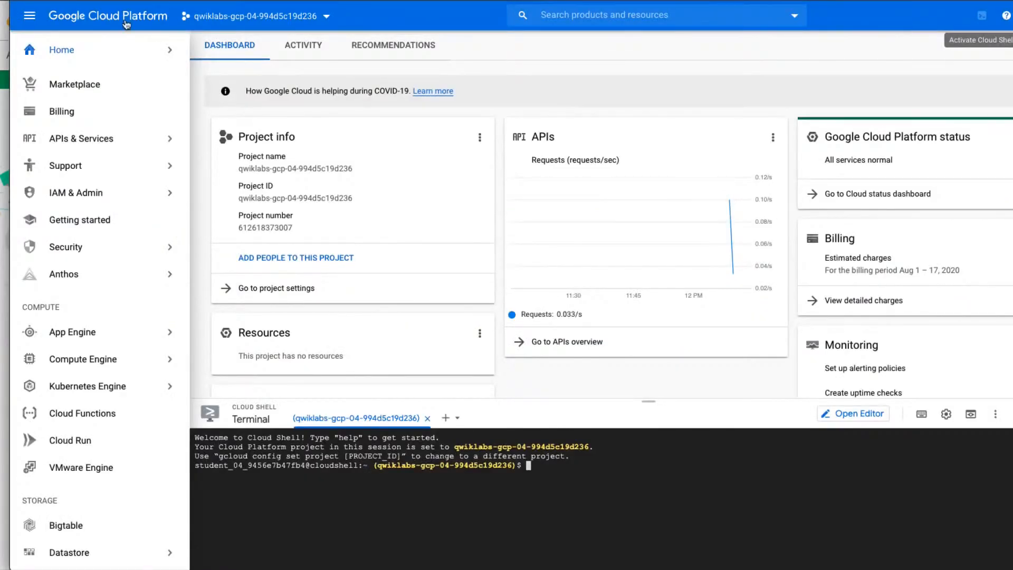
mouse_move(91, 196)
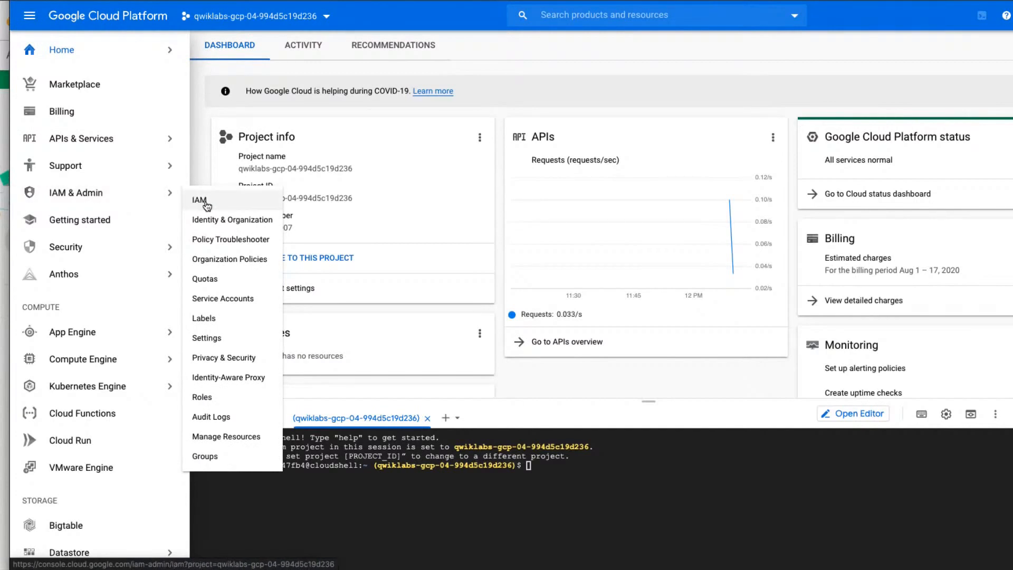
left_click(236, 299)
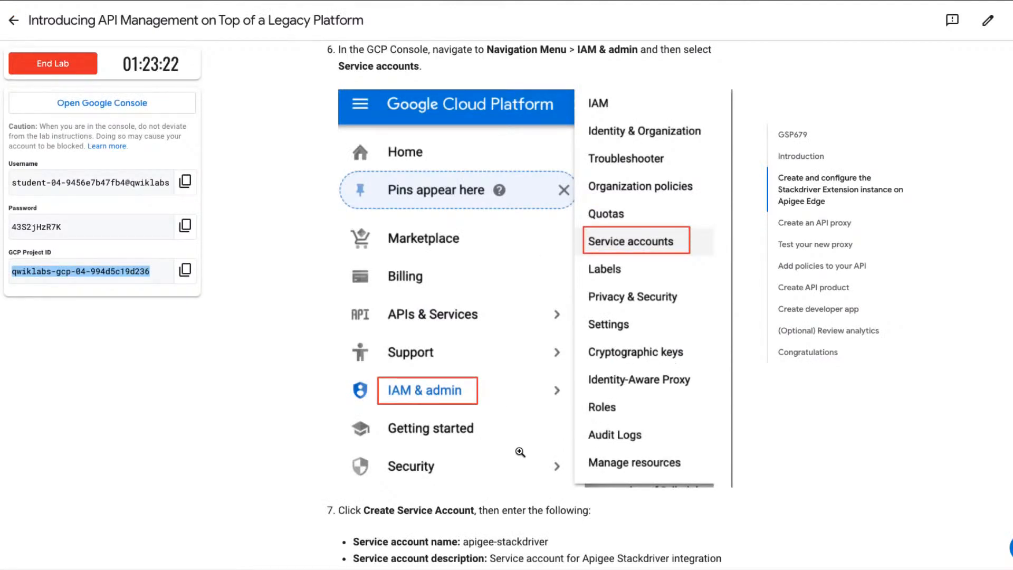
Review the lab instructions for the service account's name, description and role, including the enlarged Create service account figure.
scroll(520, 452, "down", 2)
scroll(520, 452, "down", 4)
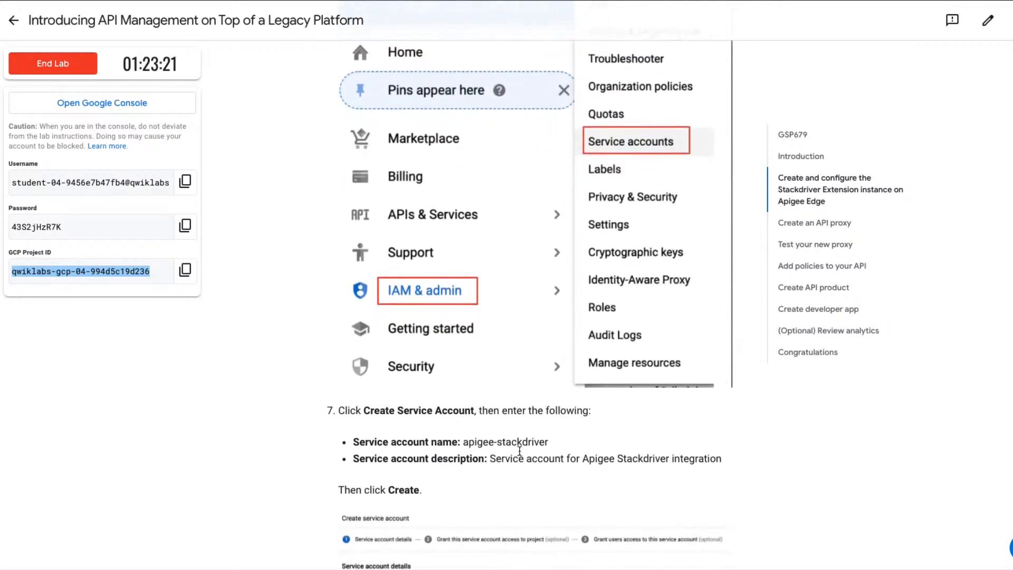
scroll(520, 452, "down", 1)
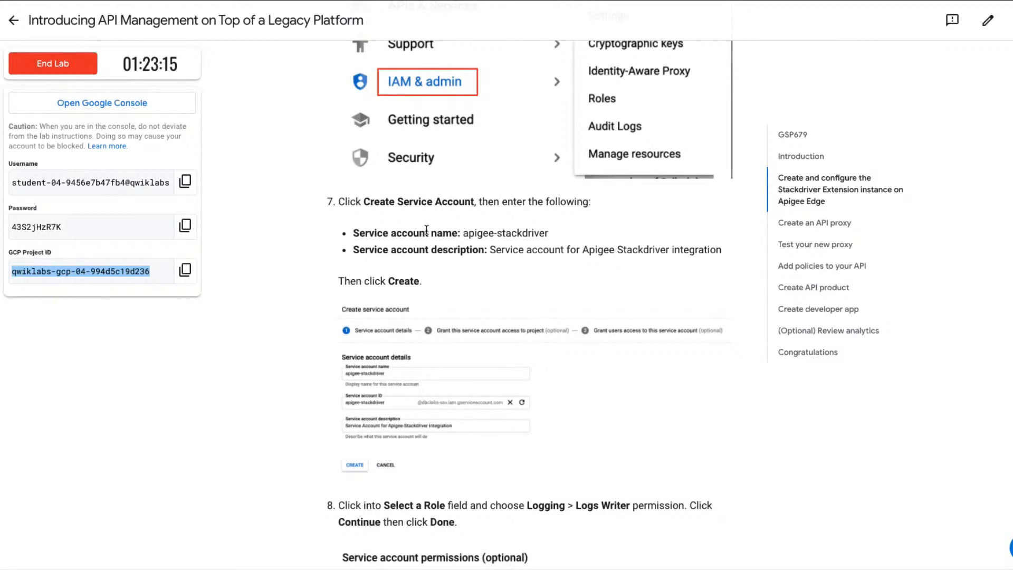
left_click_drag(464, 235, 548, 237)
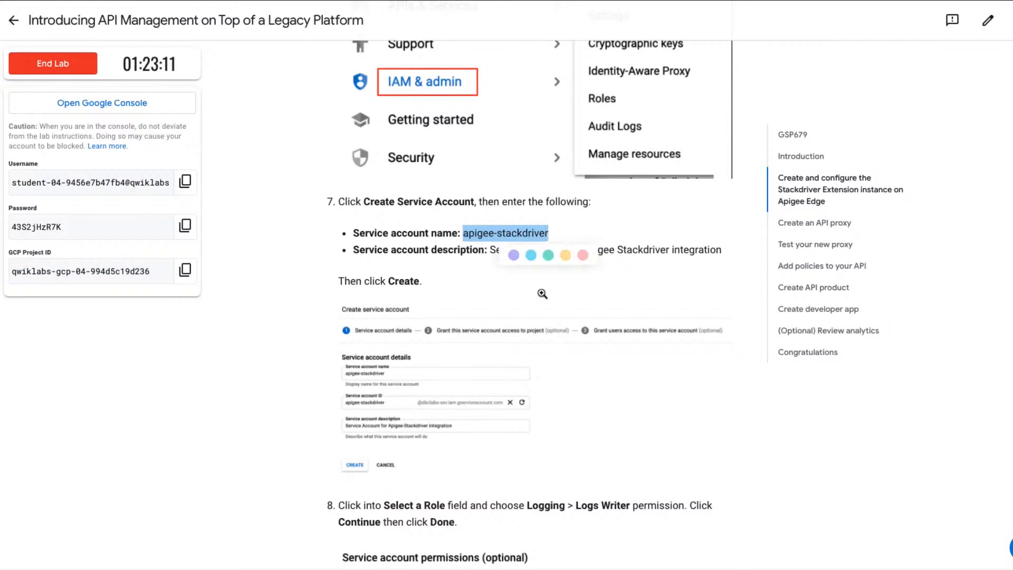
left_click(525, 320)
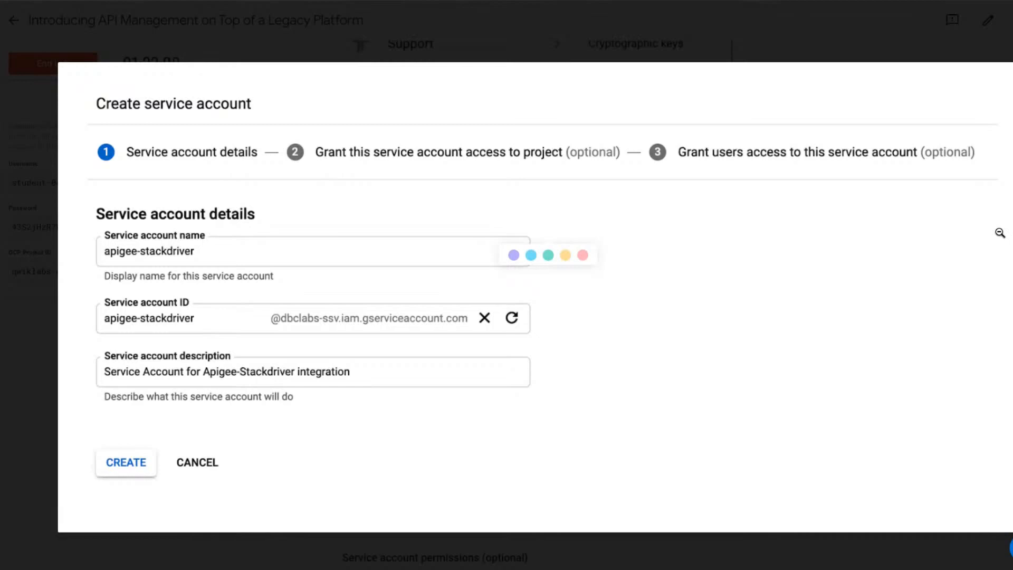
left_click(325, 34)
scroll(432, 231, "down", 1)
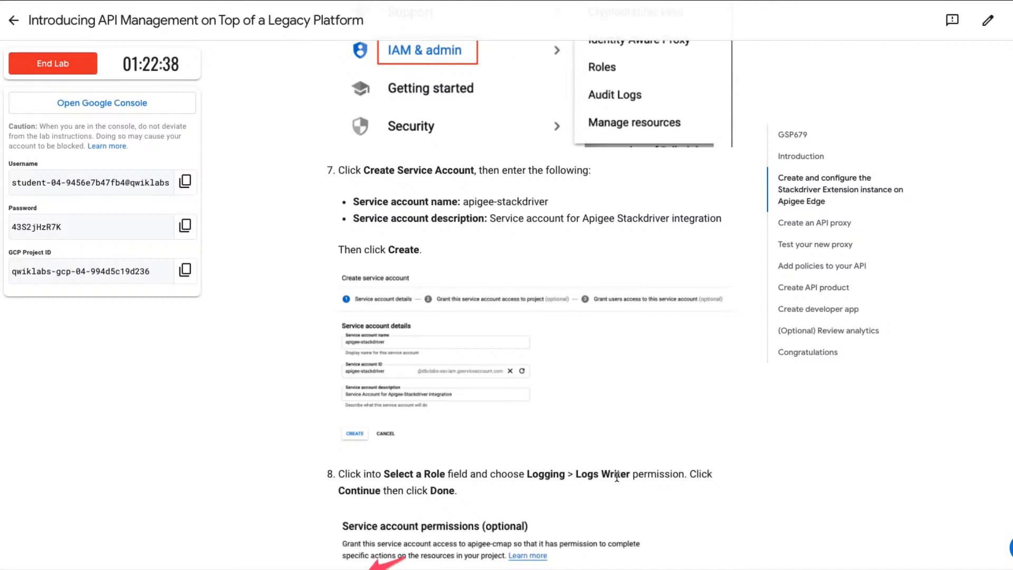
scroll(617, 477, "down", 1)
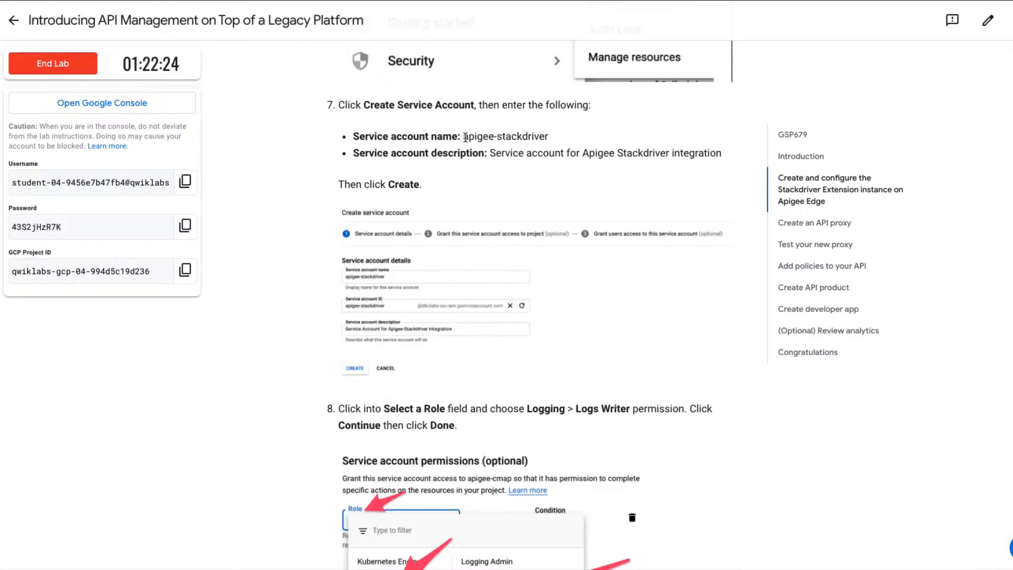
Copy the service account name from the lab page, and start a new service account named apigee-stackdriver in the Google Cloud console.
left_click_drag(463, 137, 551, 138)
key("ctrl+c")
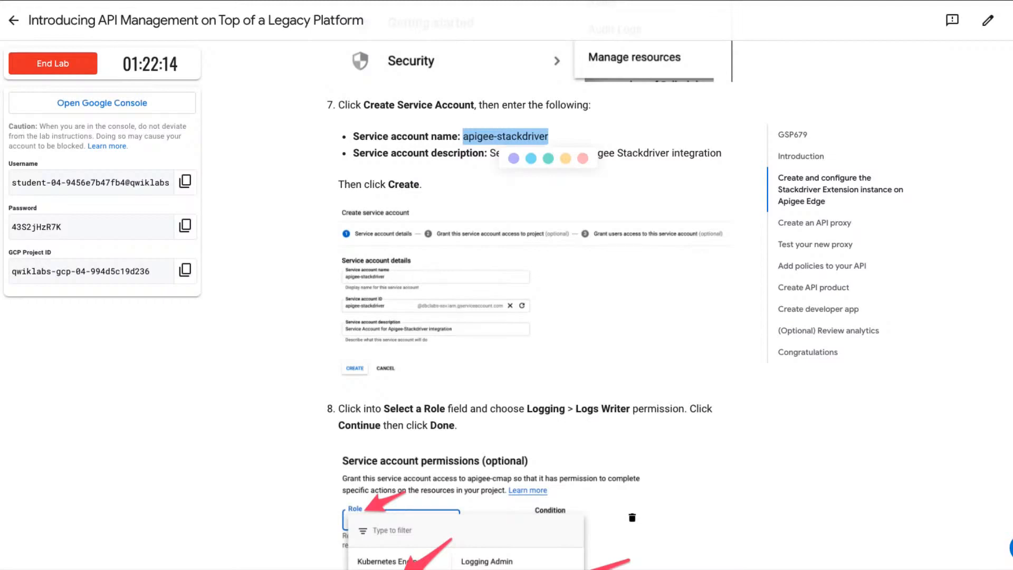
key("super+grave")
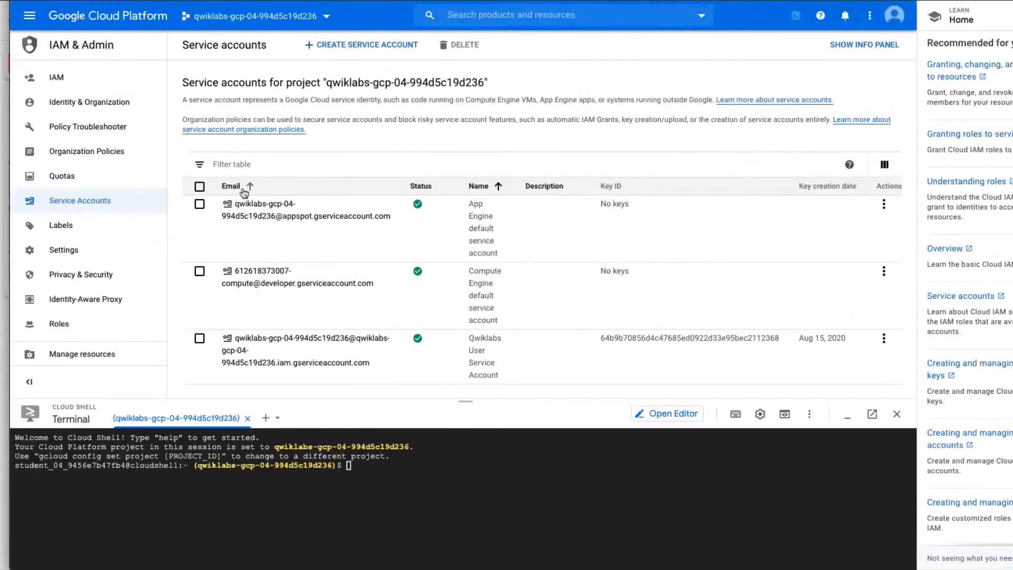
left_click(360, 47)
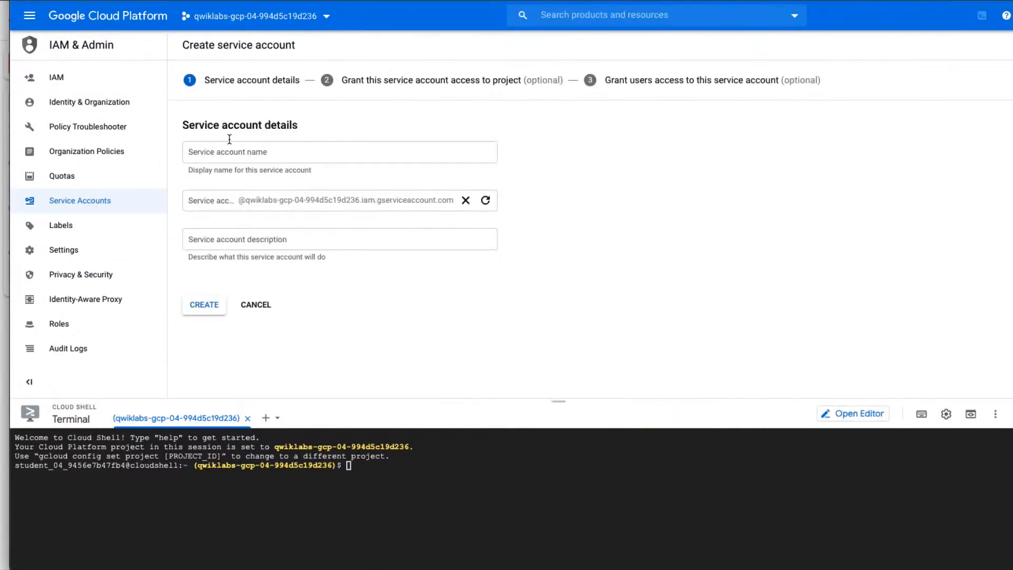
left_click(214, 153)
key("ctrl+v")
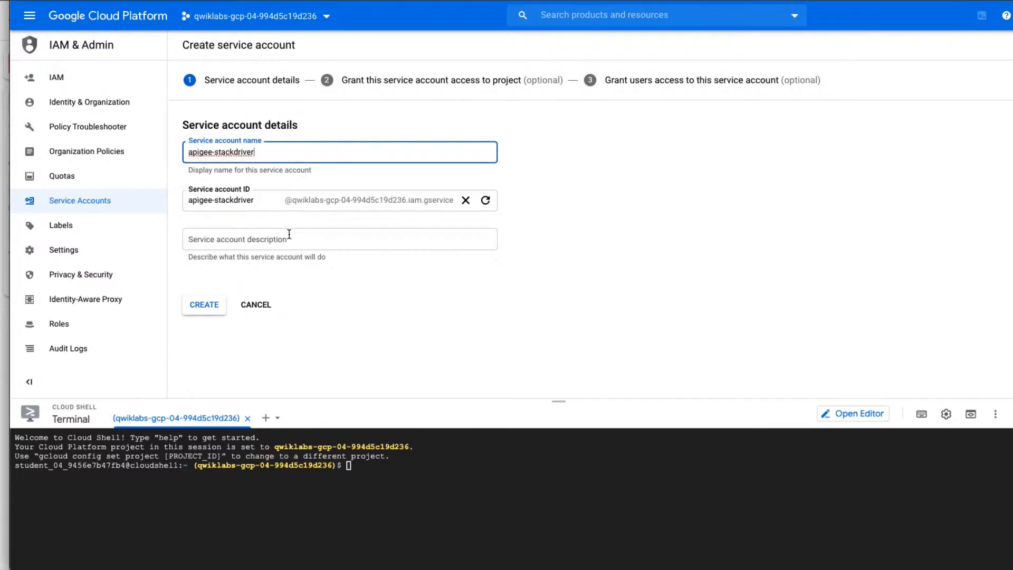
Enter the description "Apigee logging account" for the service account and create it.
left_click(308, 269)
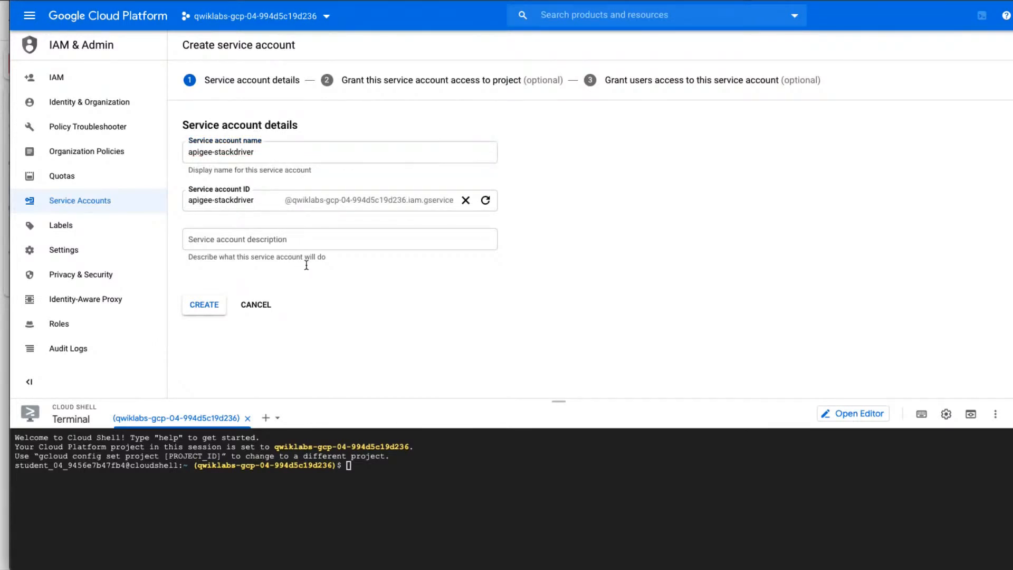
left_click(266, 240)
type("Apig")
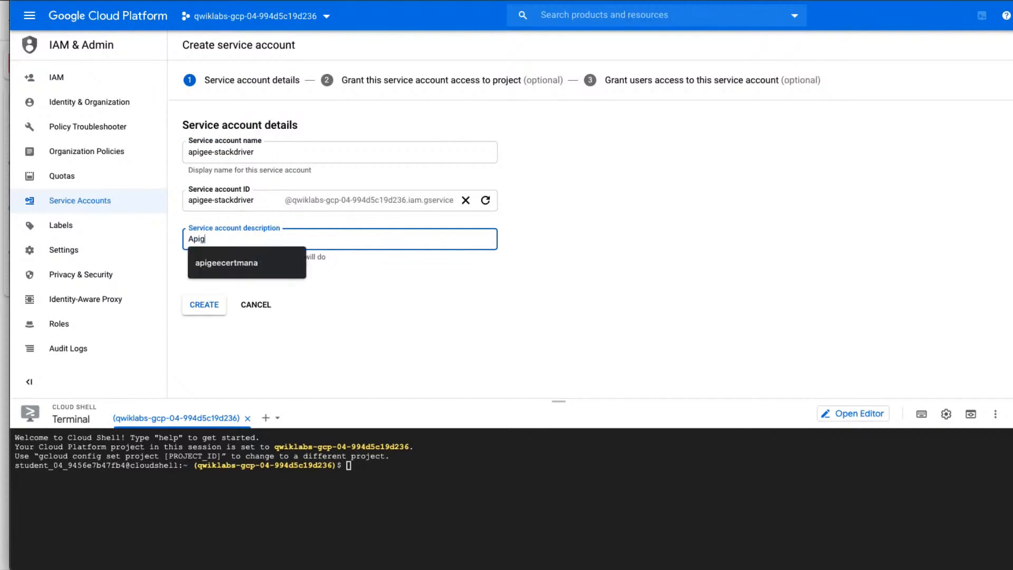
type("ge logging ")
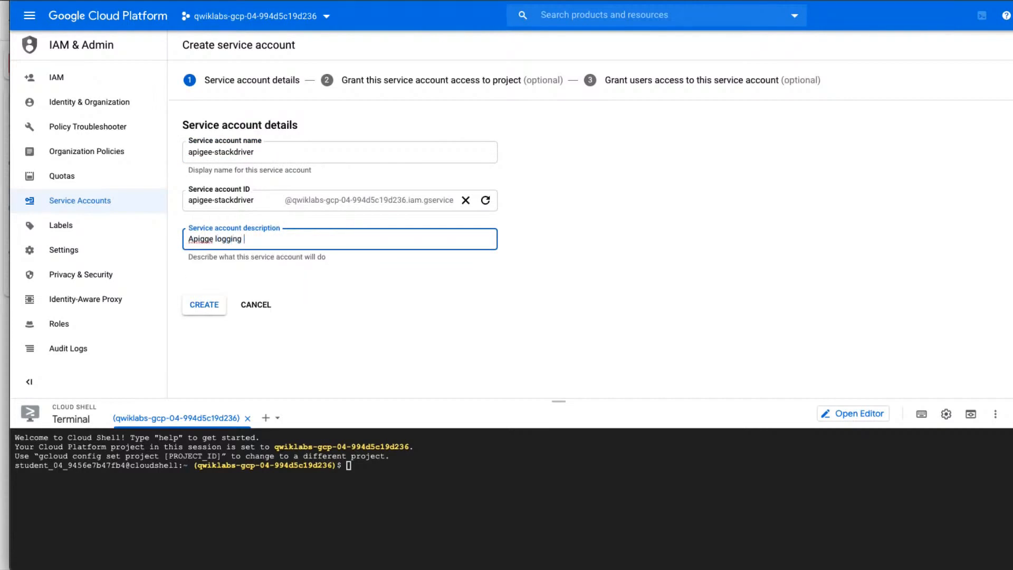
type("account")
left_click(213, 240)
key("BackSpace")
type("e")
left_click(194, 306)
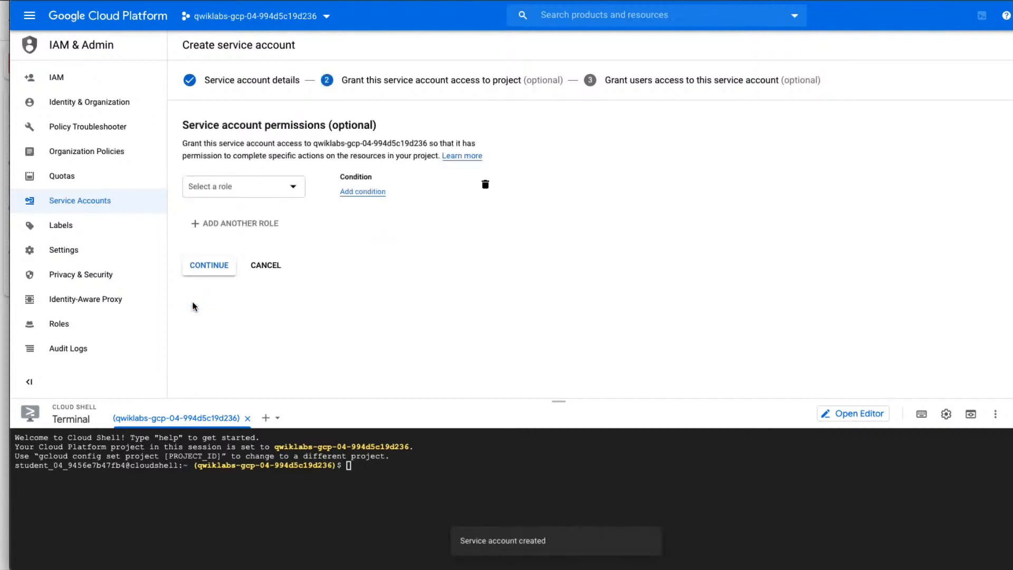
Grant the new service account the Logging > Logs Writer role and continue to the user access stage.
left_click(294, 187)
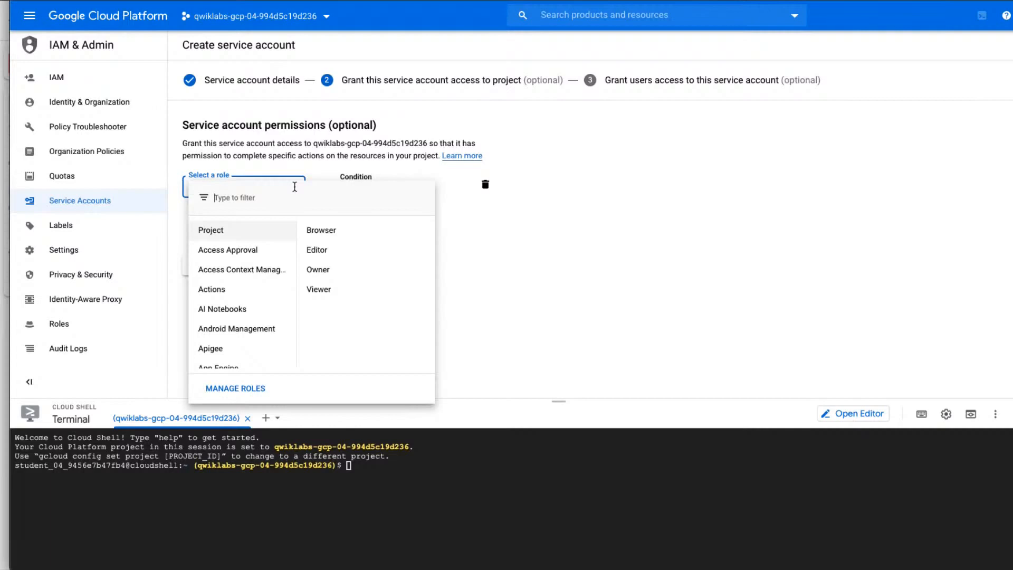
type("logger")
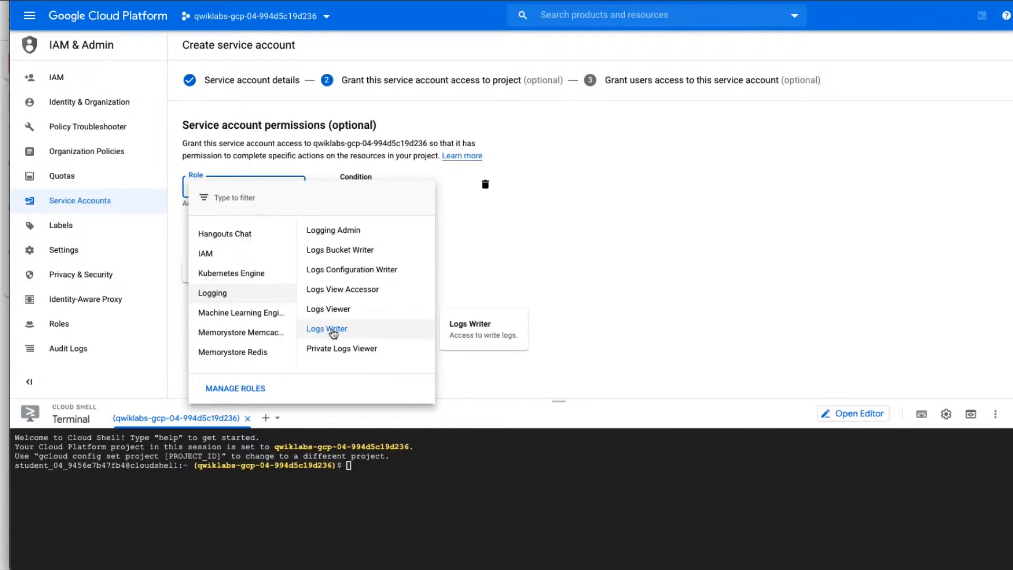
left_click(333, 332)
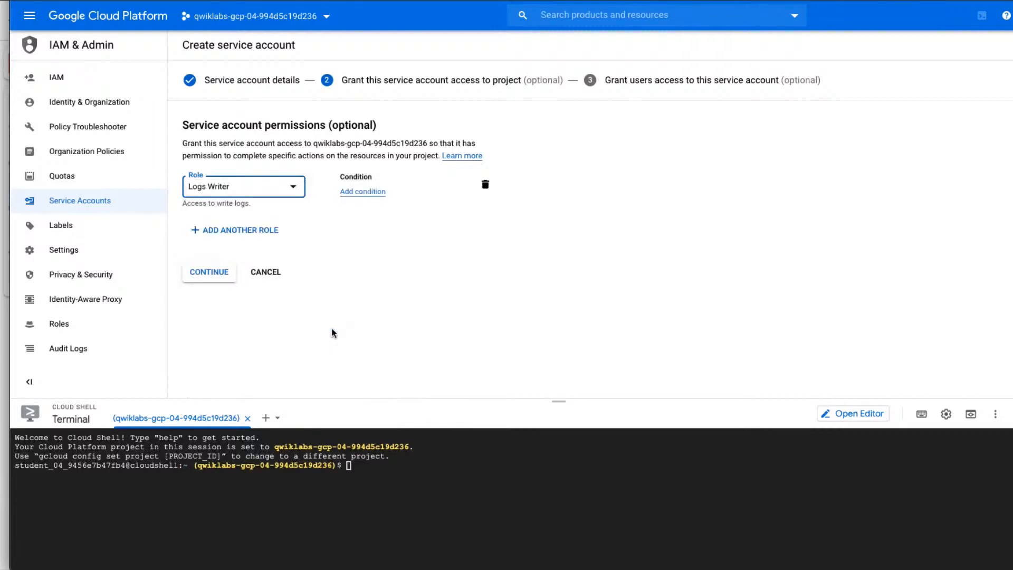
left_click(217, 274)
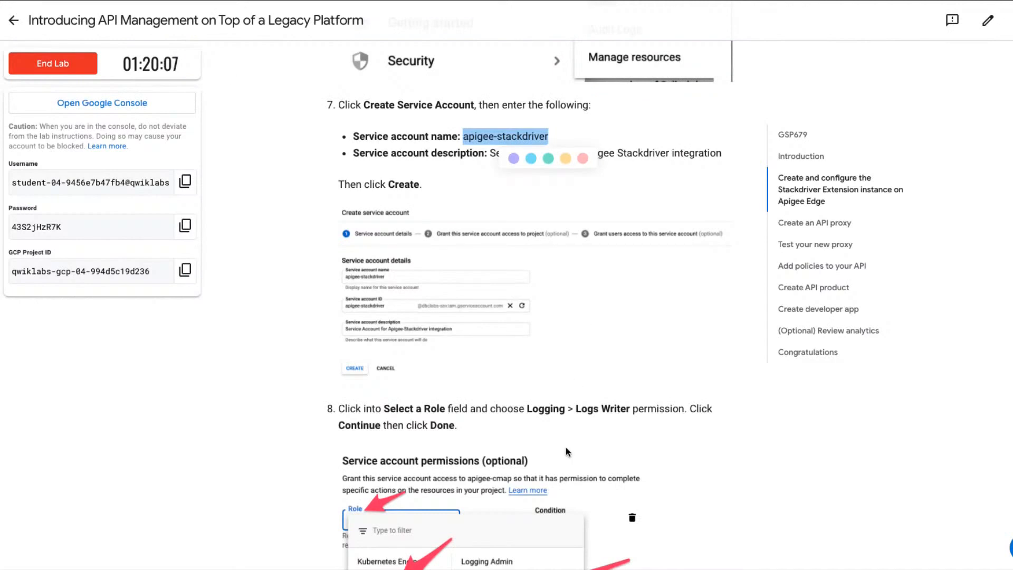
Check the lab instructions on the role and key, and finish creating the service account without granting any users access.
scroll(566, 447, "down", 1)
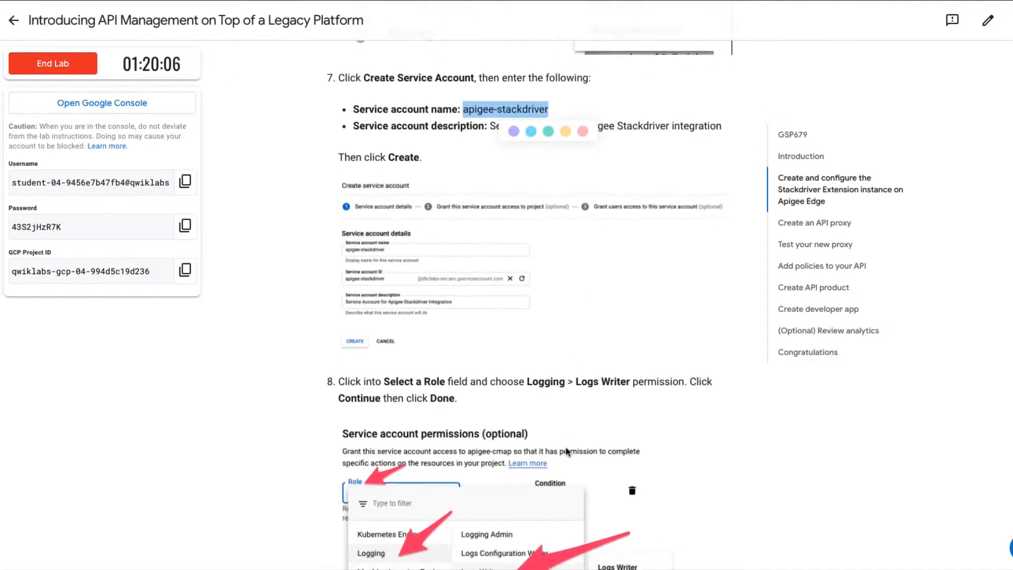
scroll(566, 452, "down", 3)
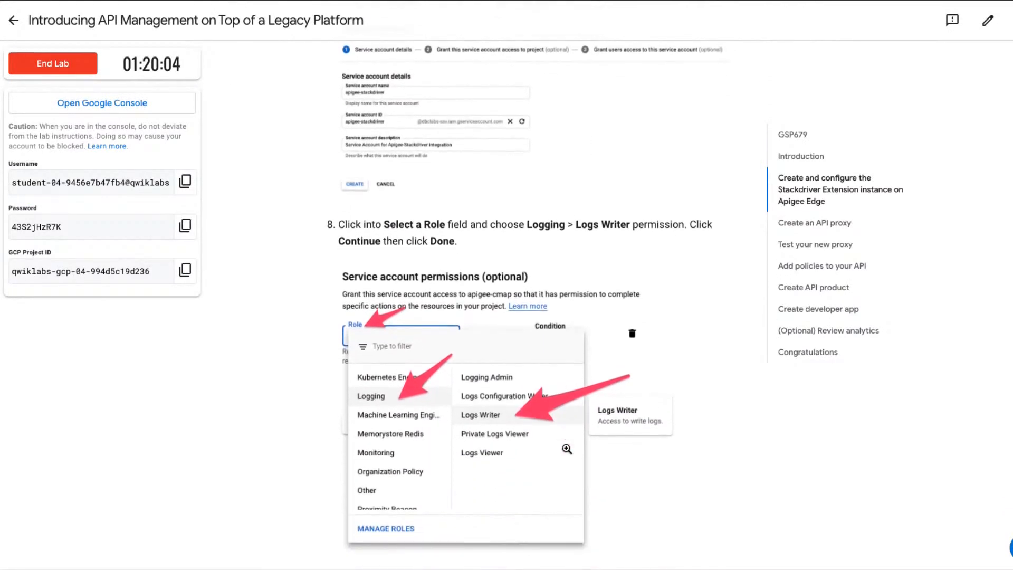
scroll(567, 448, "down", 3)
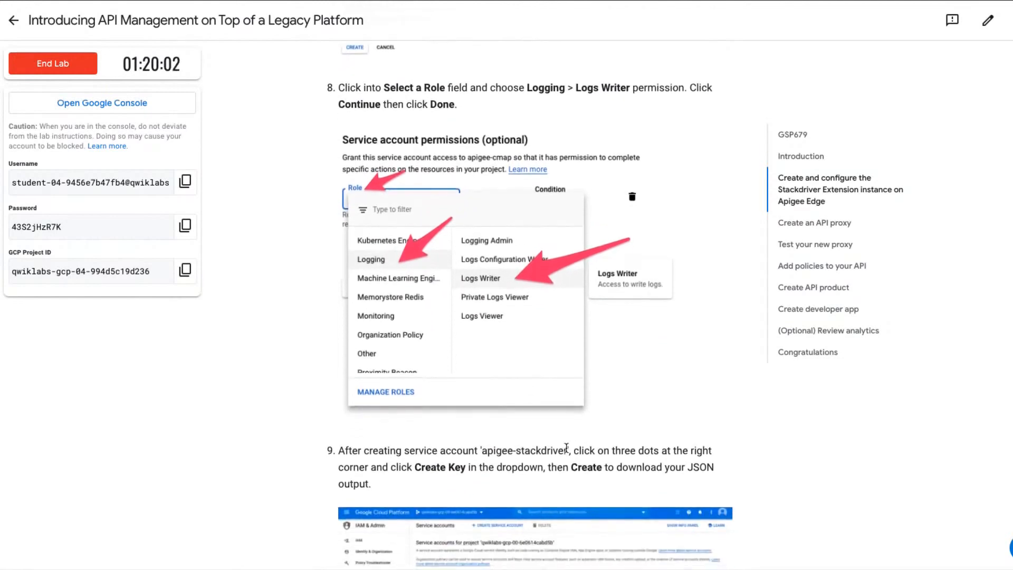
scroll(566, 447, "down", 4)
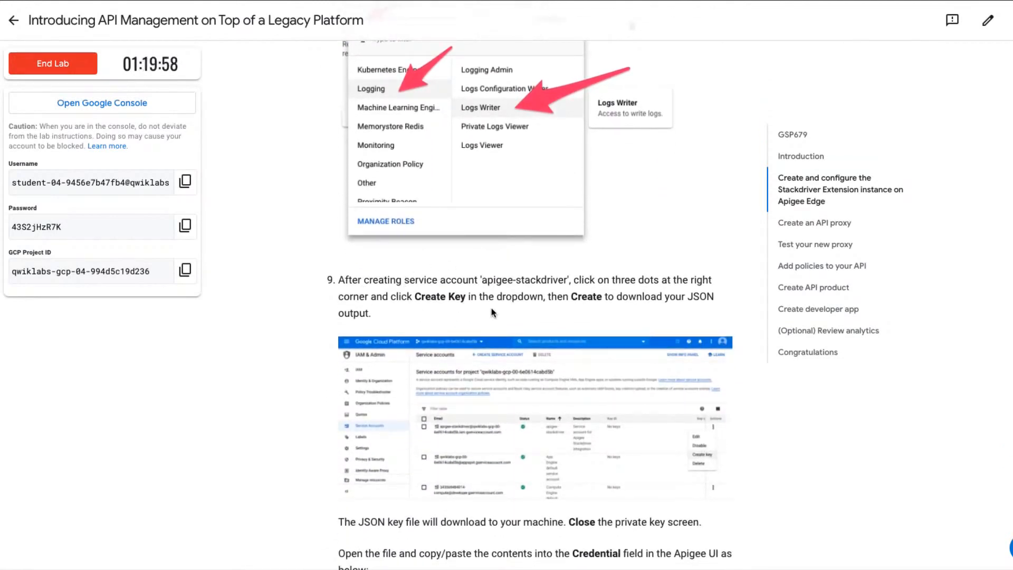
scroll(491, 313, "down", 2)
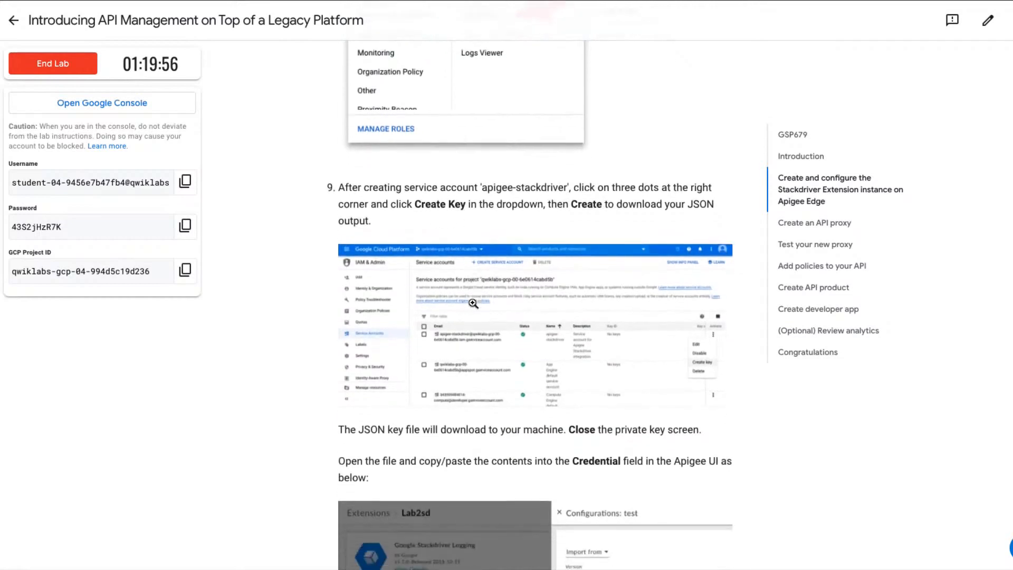
scroll(473, 303, "down", 1)
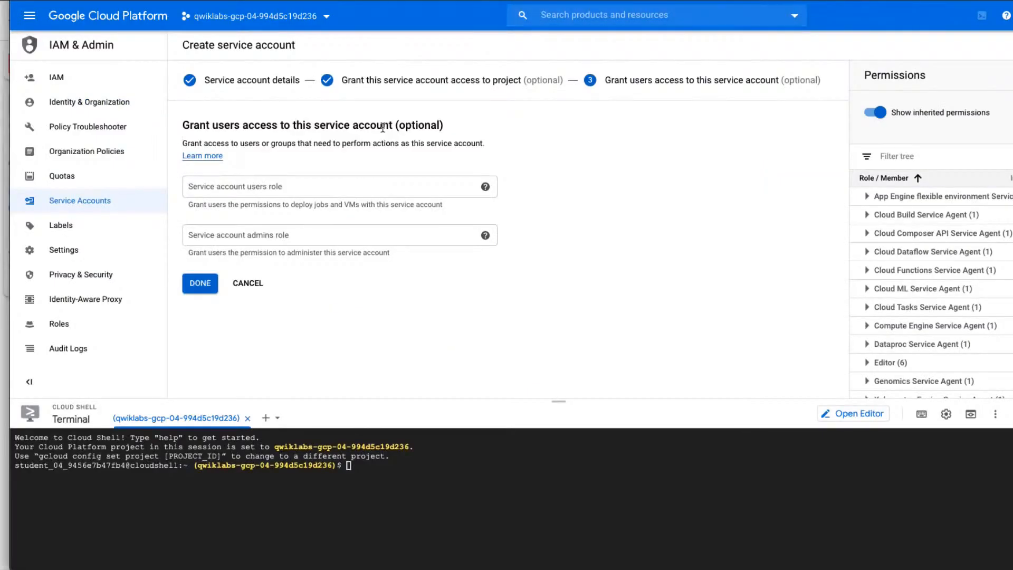
left_click(201, 284)
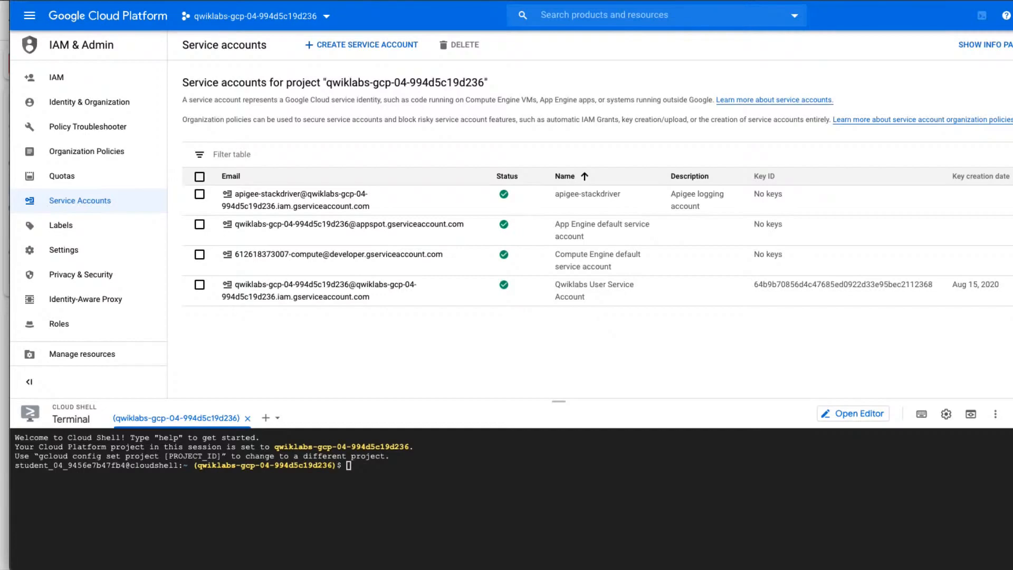
Create and download a JSON private key for the apigee-stackdriver service account, as the lab instructions describe.
left_click(1012, 230)
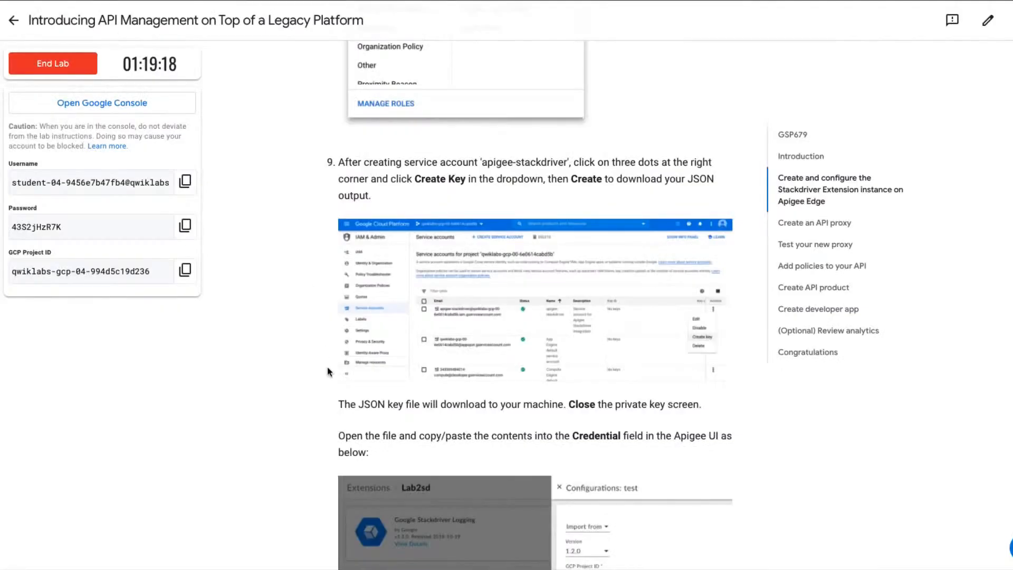
scroll(327, 372, "down", 2)
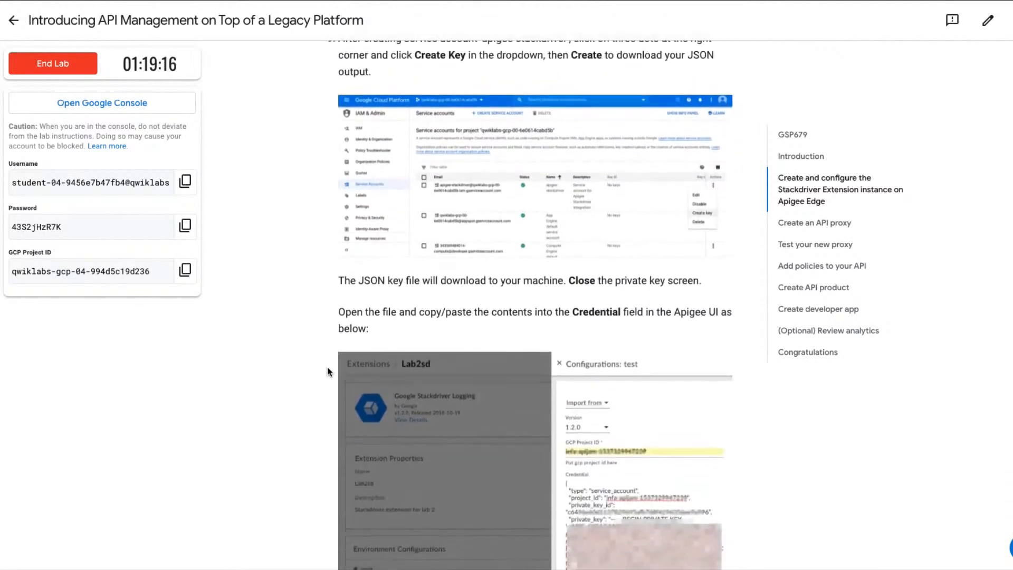
scroll(327, 368, "up", 2)
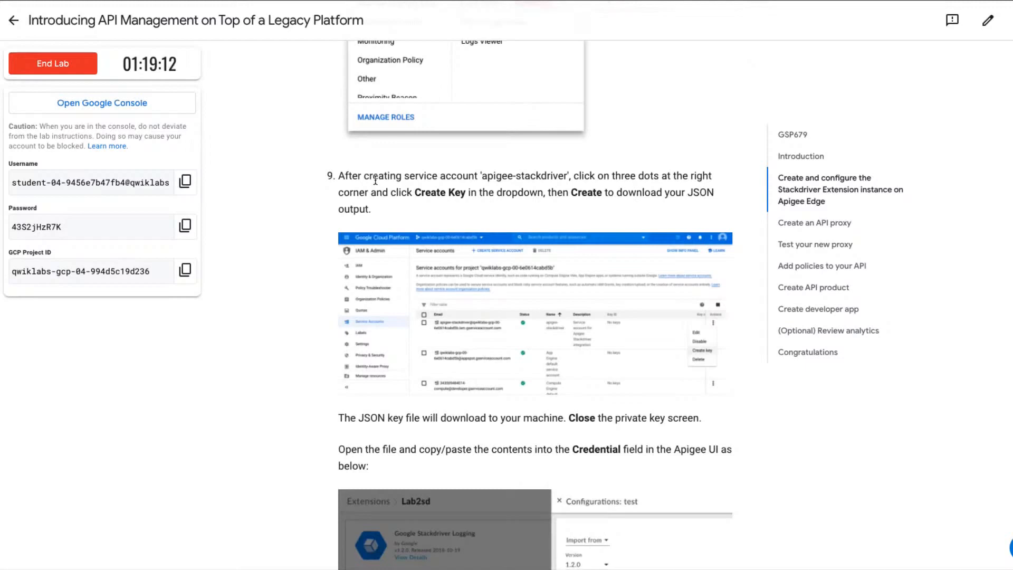
scroll(504, 364, "down", 1)
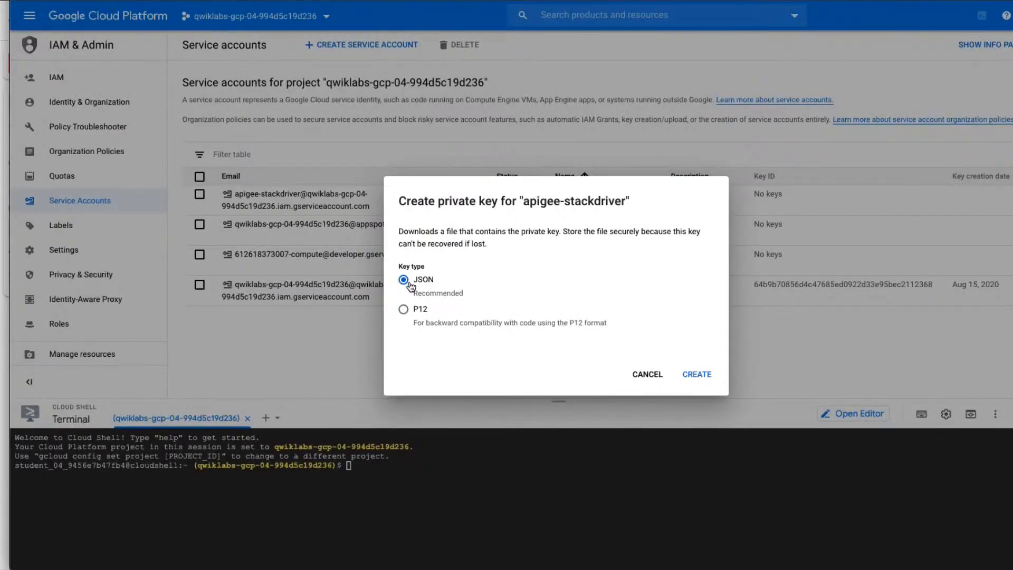
left_click(707, 376)
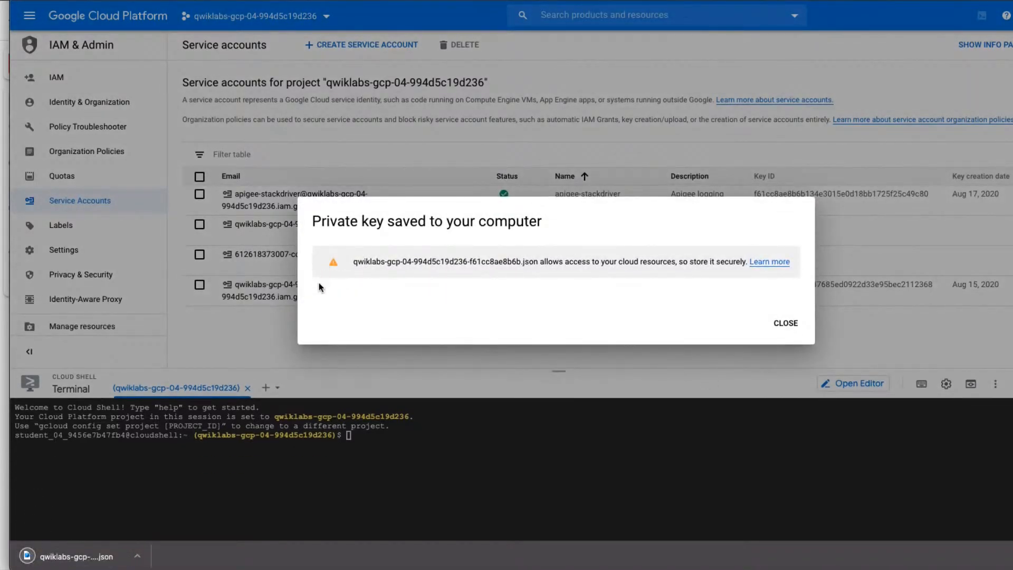
Dismiss the key-saved notice, copy the entire contents of the downloaded JSON key file in the text editor, and minimize the editor.
left_click(78, 557)
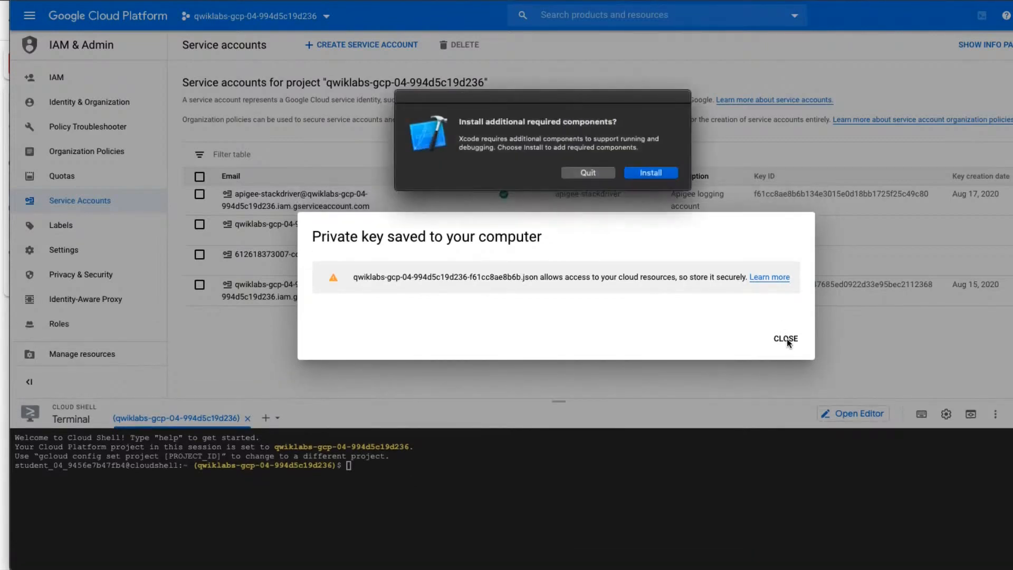
left_click(787, 338)
left_click(787, 338)
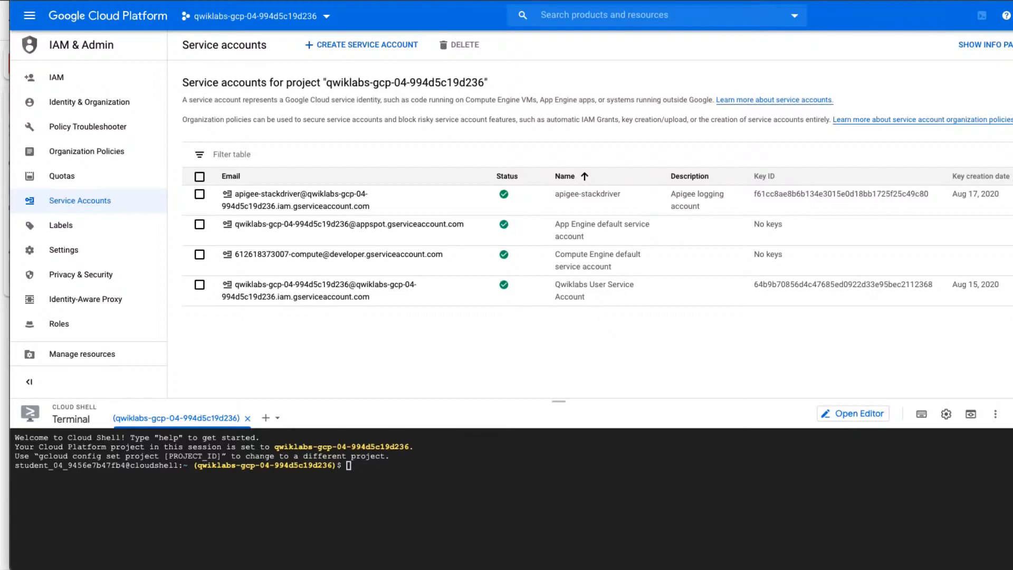
left_click_drag(0, 139, 403, 68)
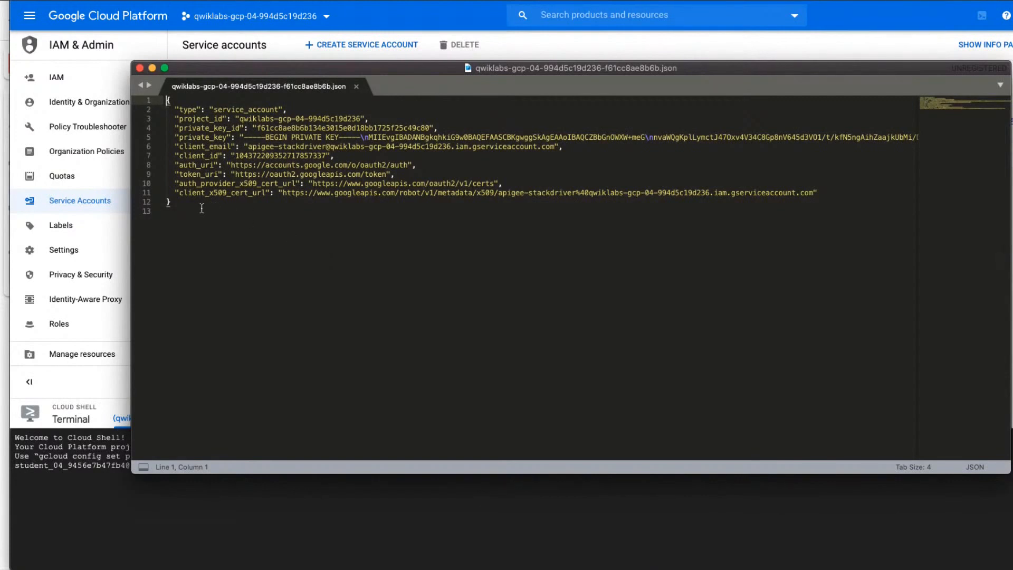
left_click_drag(171, 202, 161, 100)
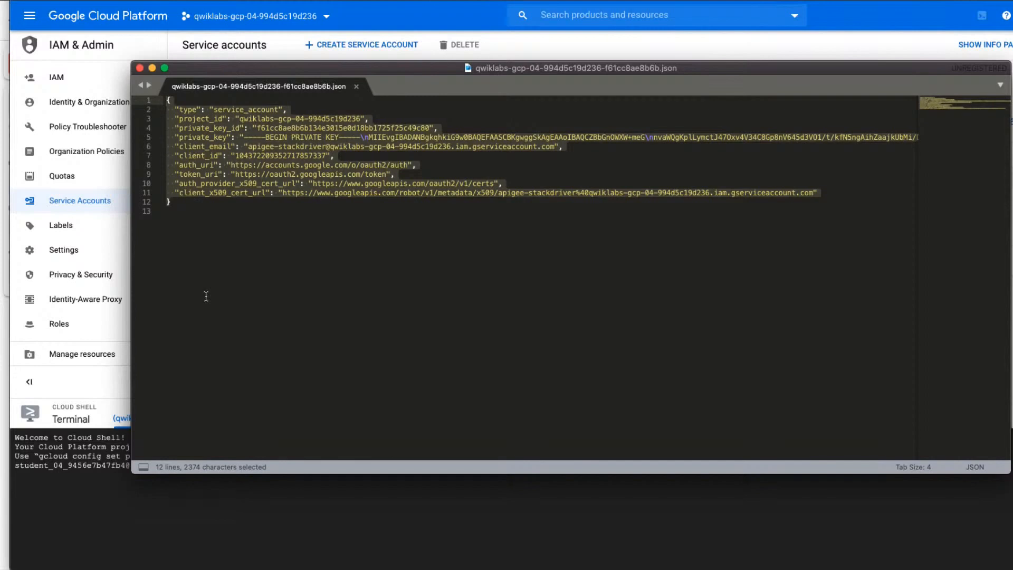
key("super+c")
left_click(152, 68)
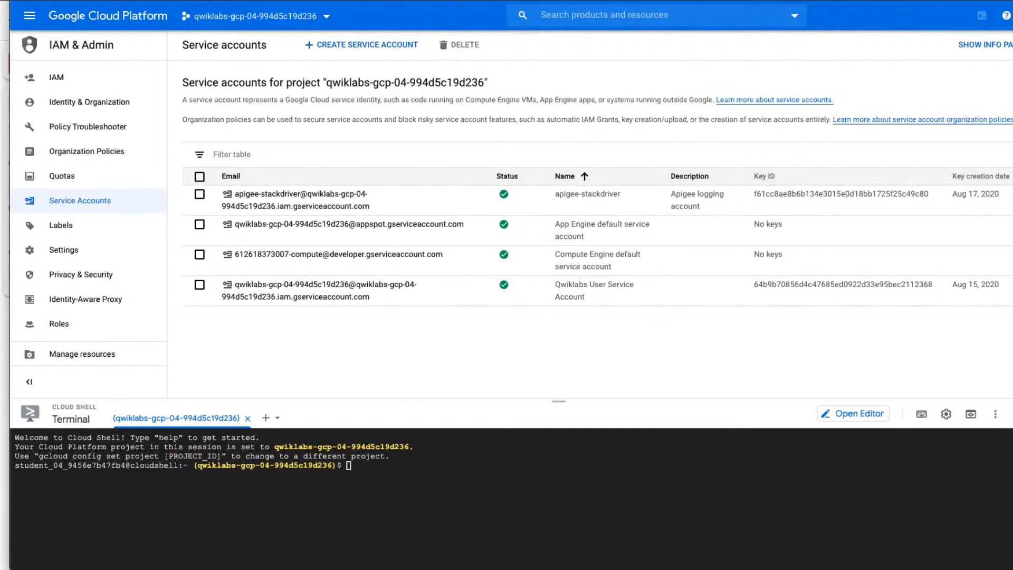
Switch to Apigee Edge, paste the copied service account key into the test configuration's Credential field, and save the configuration.
key("super+grave")
scroll(606, 416, "down", 2)
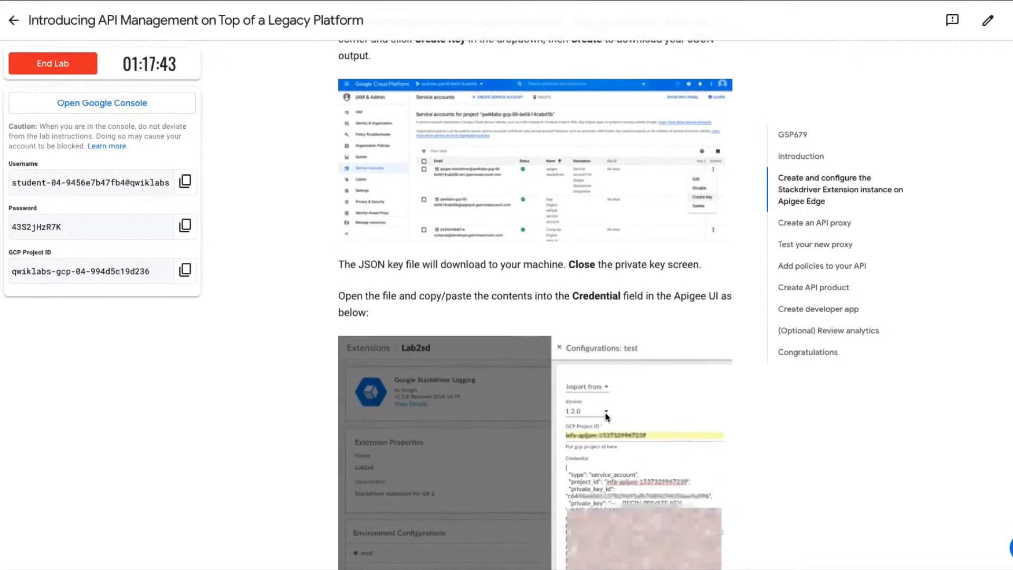
scroll(607, 416, "down", 2)
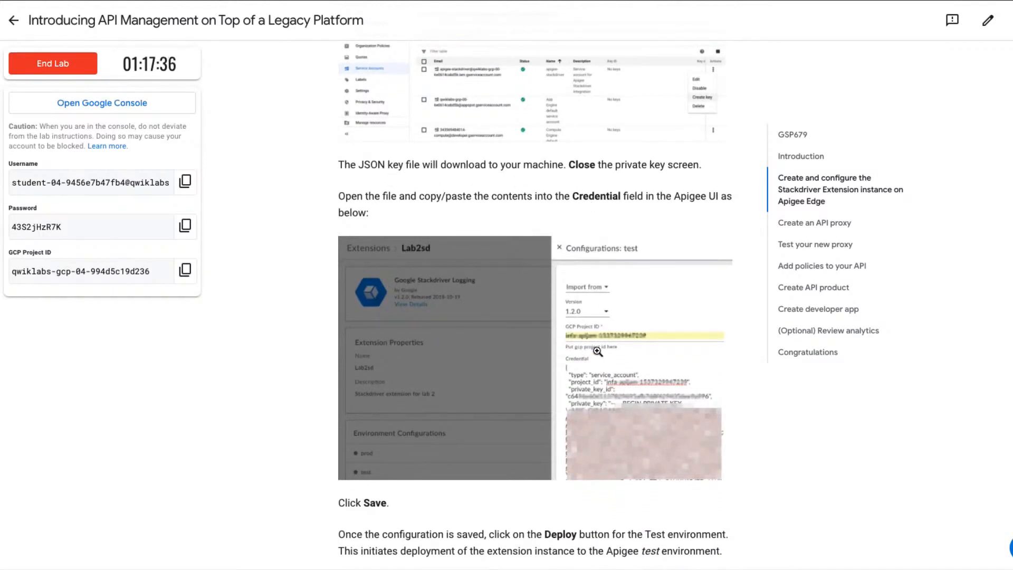
scroll(598, 352, "down", 1)
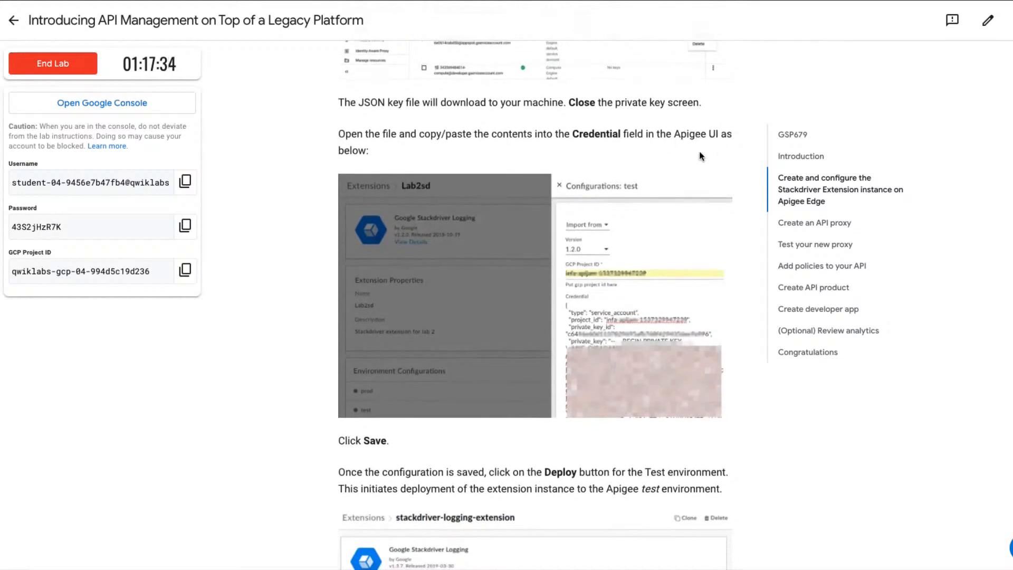
scroll(630, 355, "down", 1)
scroll(630, 355, "down", 1)
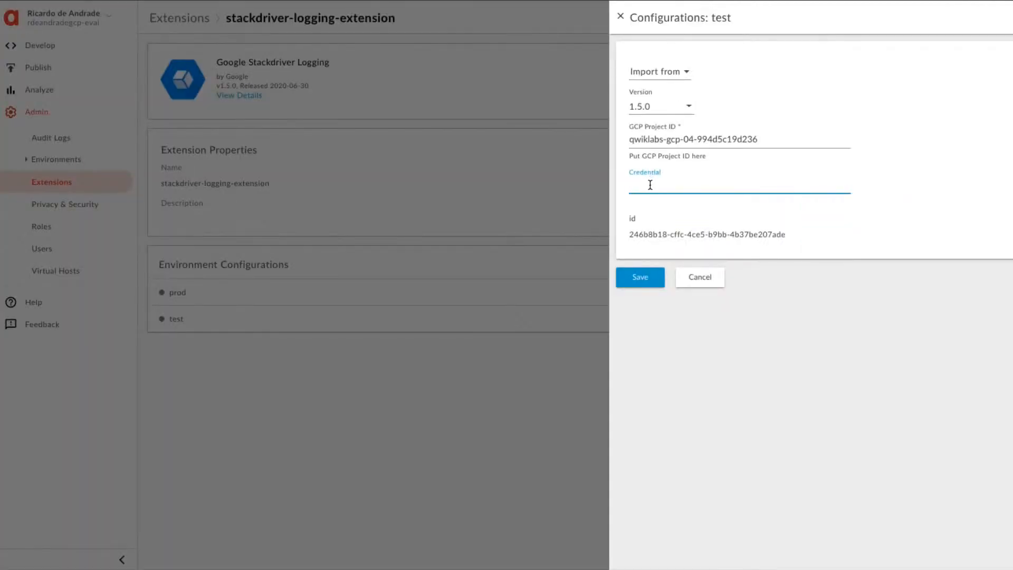
key("ctrl+v")
scroll(650, 185, "up", 3)
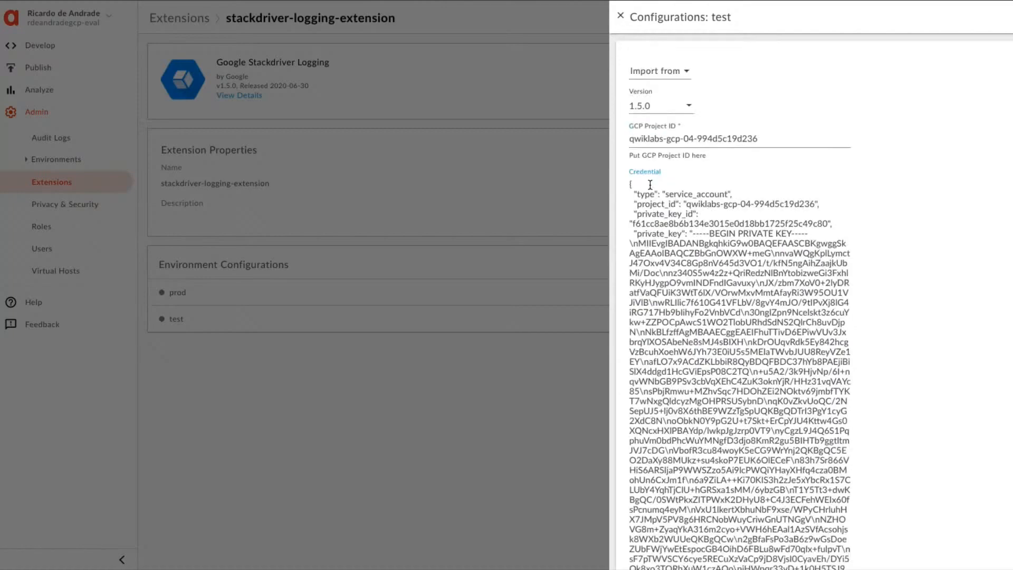
scroll(650, 184, "down", 5)
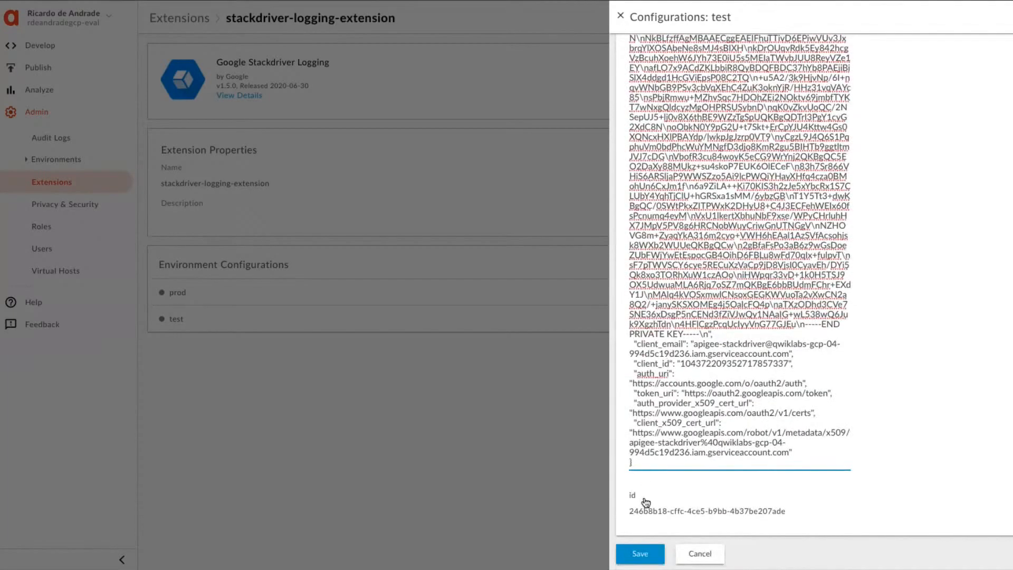
left_click(649, 560)
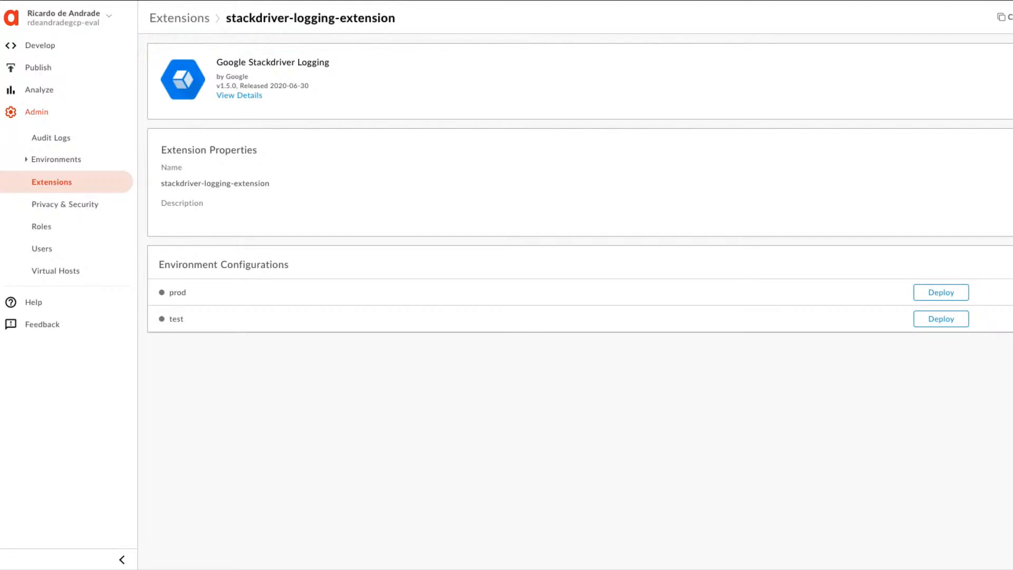
Check the lab's deployment instructions and deploy stackdriver-logging-extension to the test environment in Apigee Edge.
key("ctrl+shift+Tab")
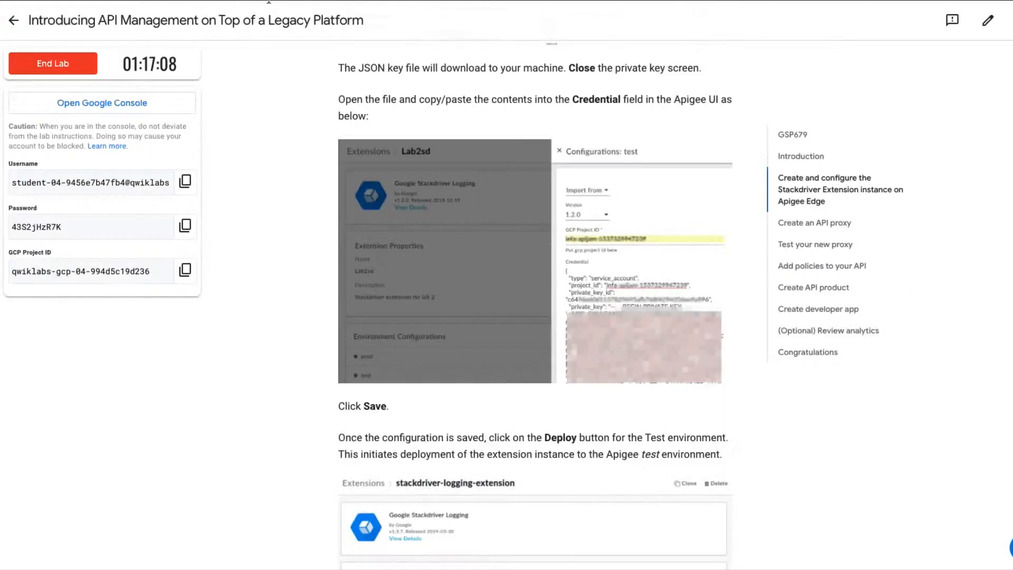
scroll(581, 384, "down", 2)
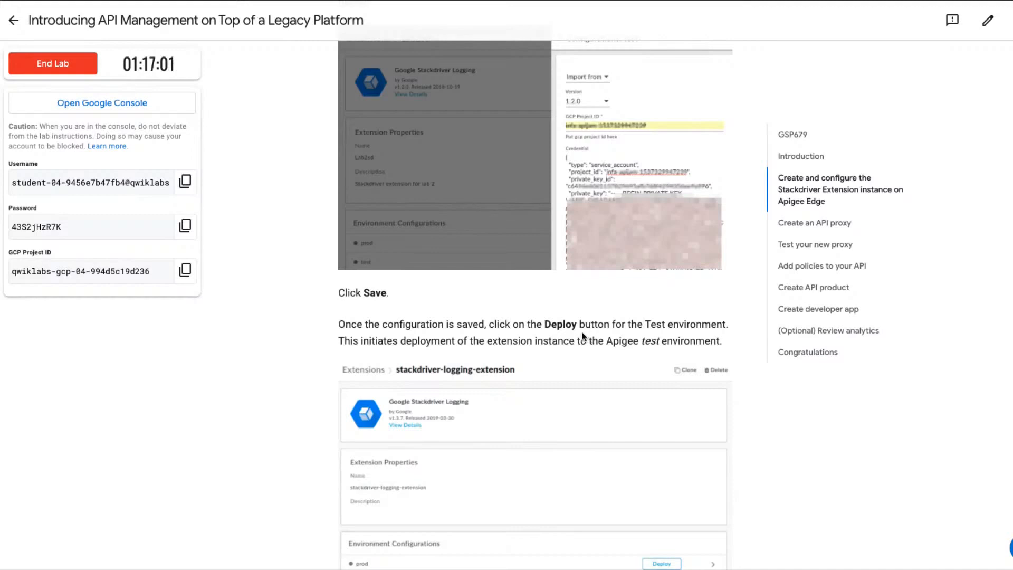
scroll(571, 337, "down", 2)
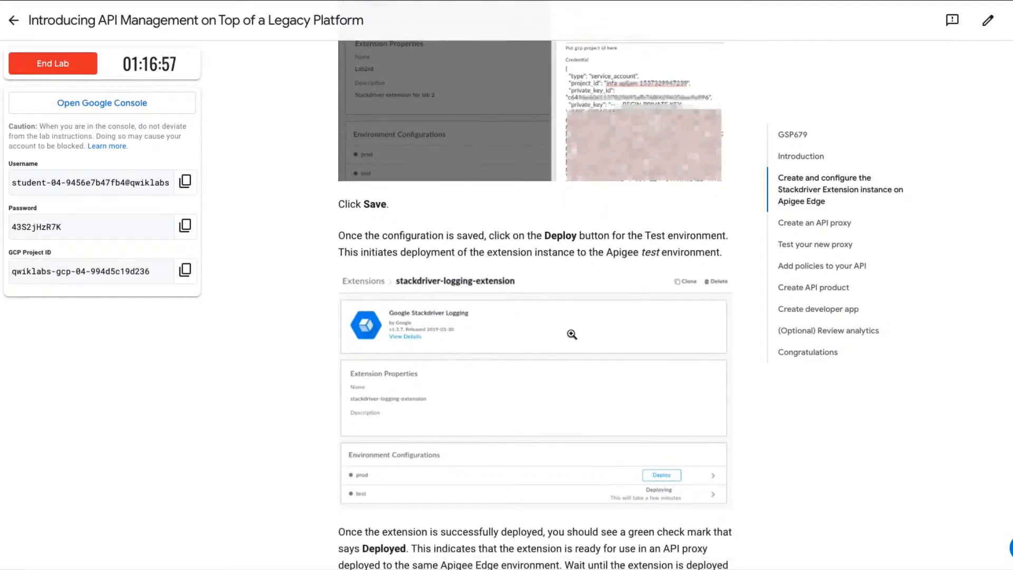
scroll(571, 334, "down", 3)
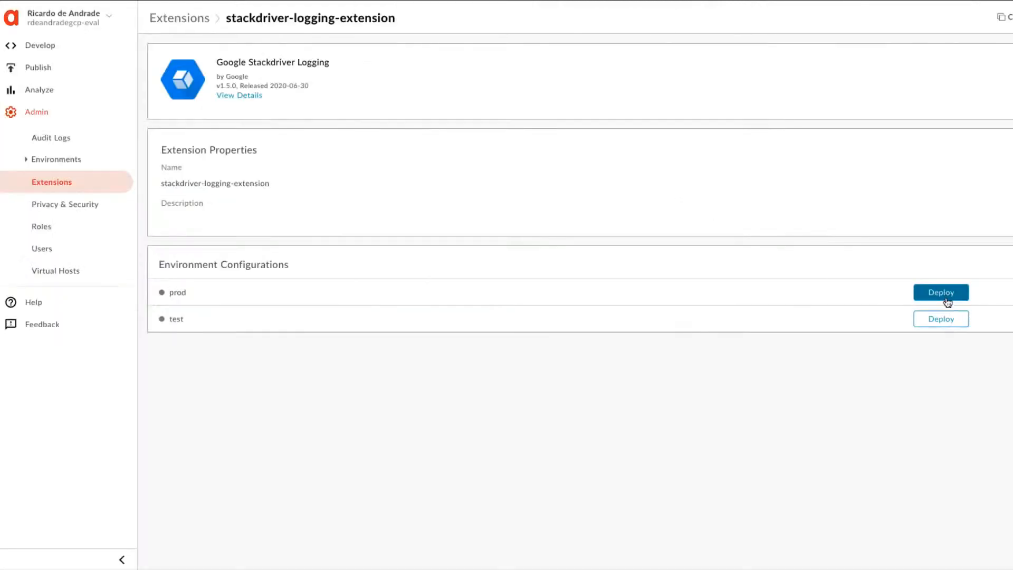
left_click(941, 321)
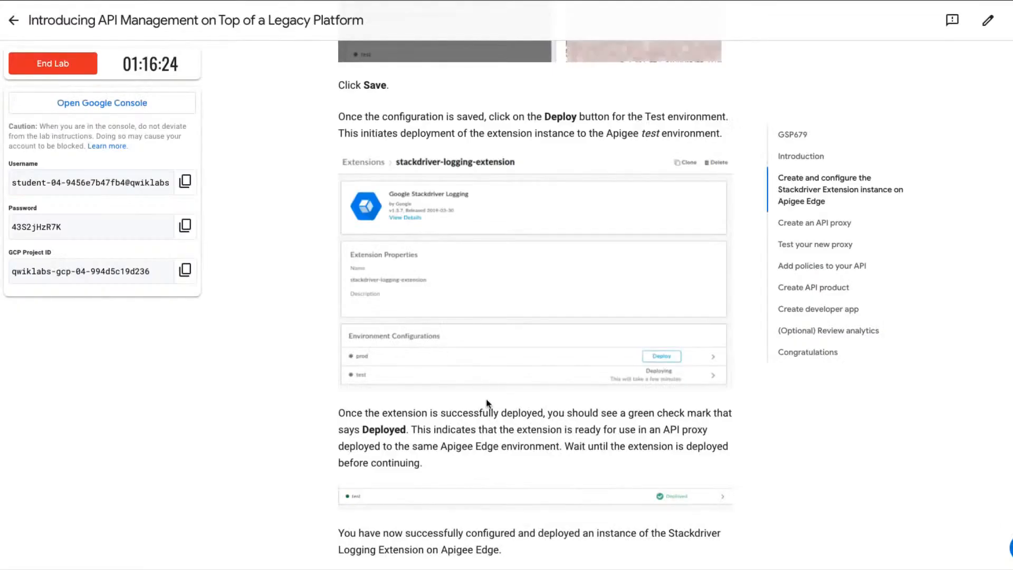
Return to the lab page and check progress on the "Create a service account and key" objective.
scroll(550, 408, "down", 4)
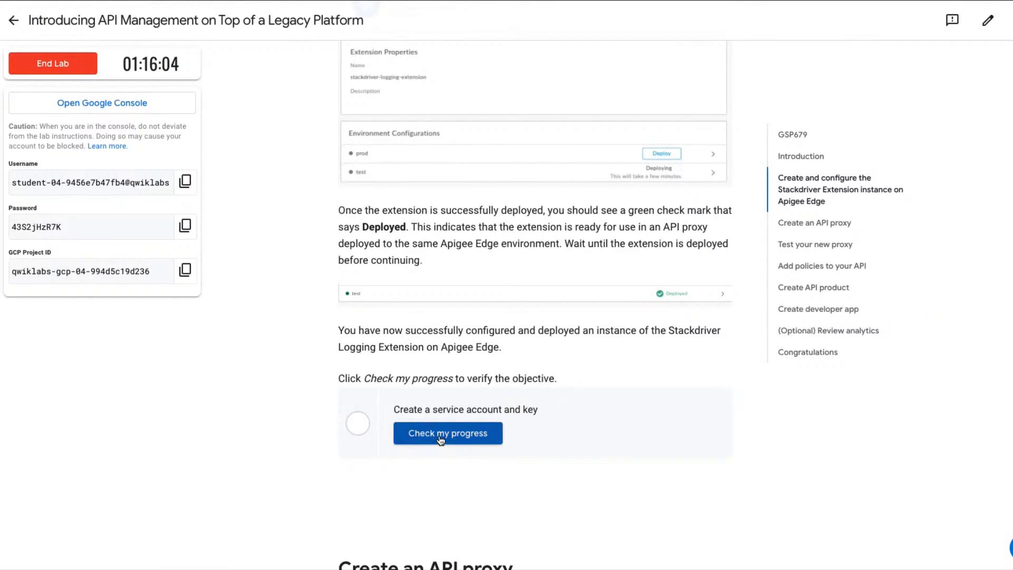
left_click(440, 434)
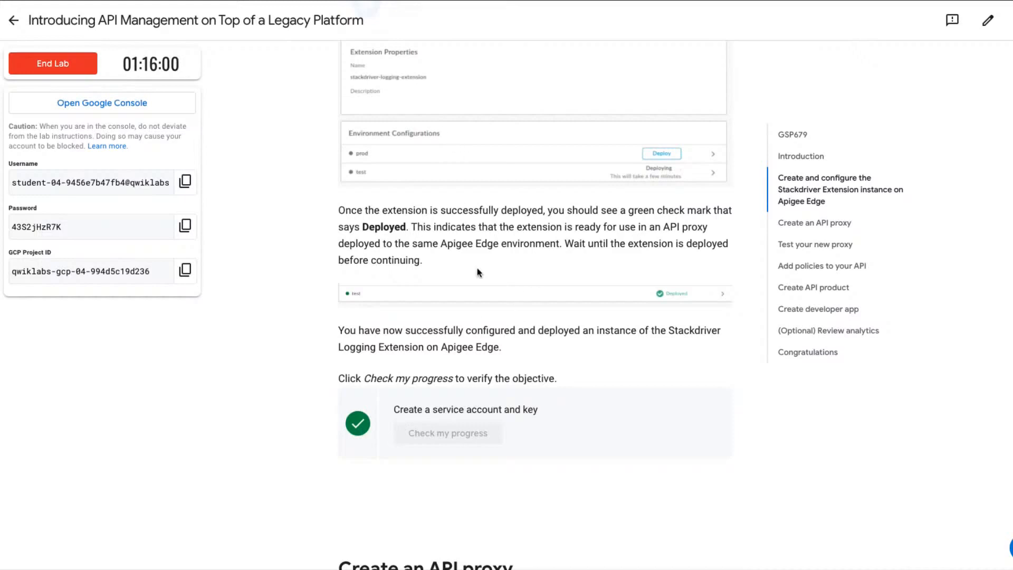
Read the lab's "Create an API proxy" instructions up to the proxy name, base path, and existing API settings.
scroll(559, 307, "down", 1)
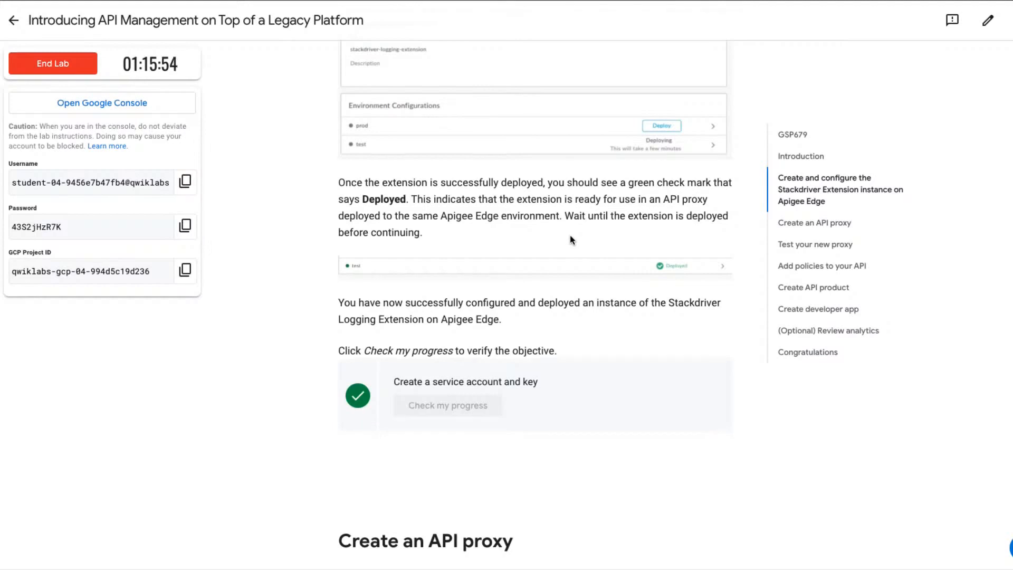
scroll(571, 240, "down", 3)
scroll(571, 240, "down", 5)
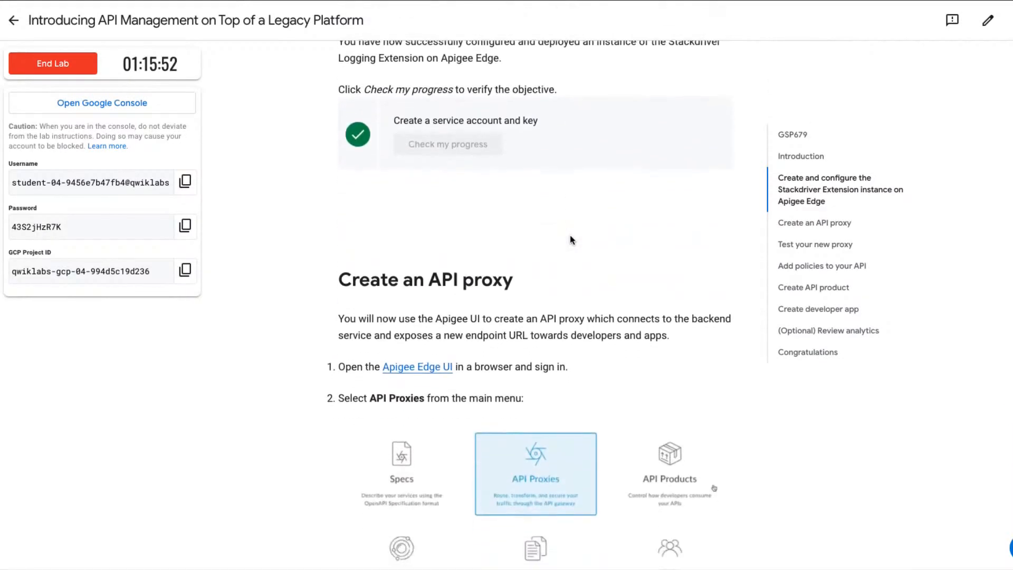
scroll(570, 236, "down", 2)
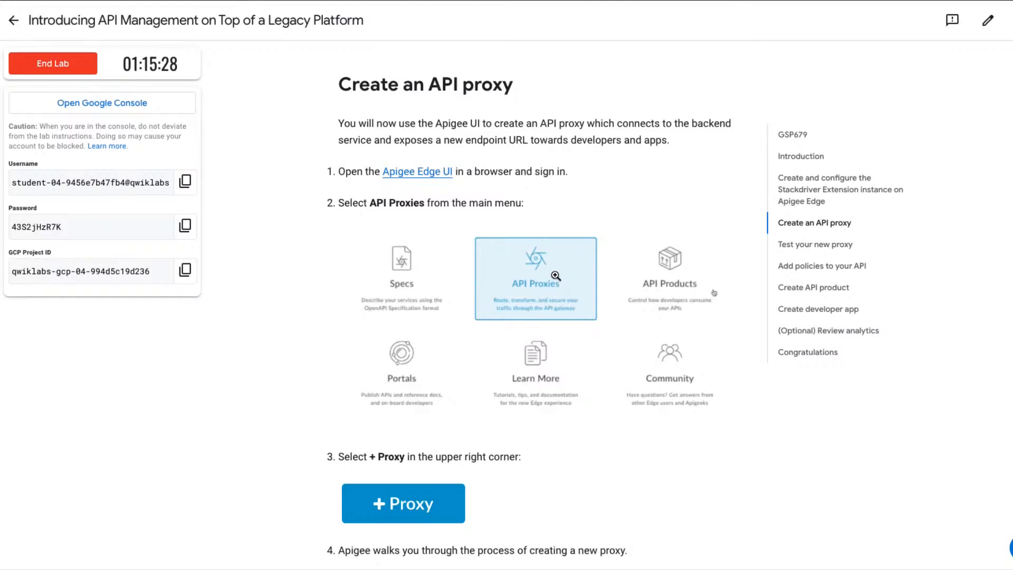
scroll(556, 275, "down", 3)
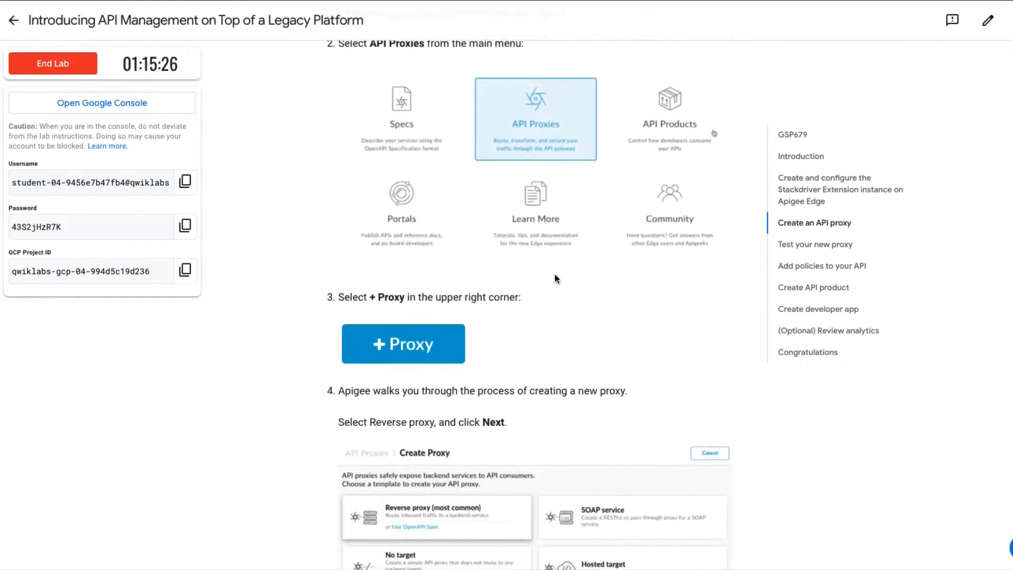
scroll(555, 274, "down", 3)
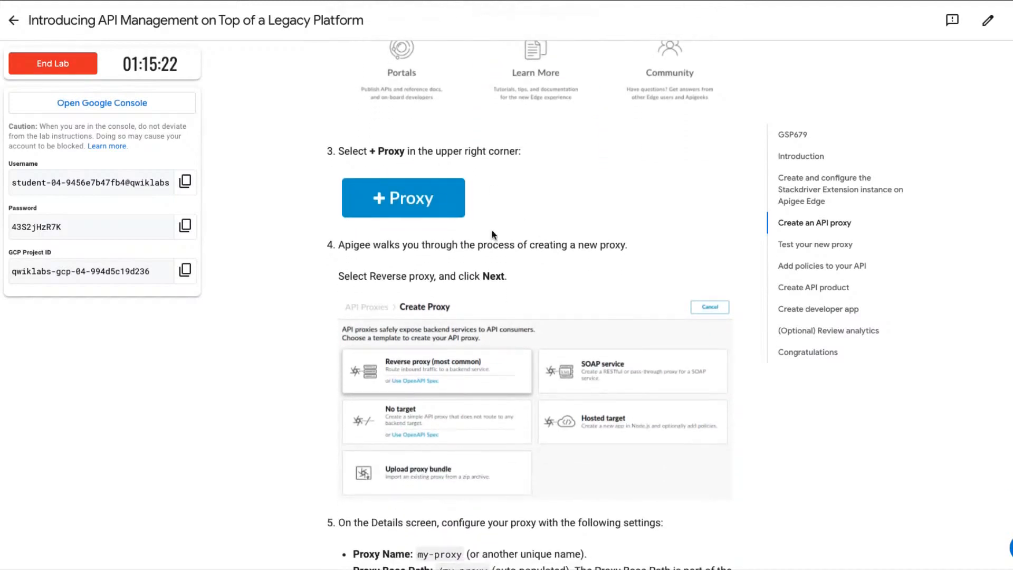
scroll(544, 291, "down", 1)
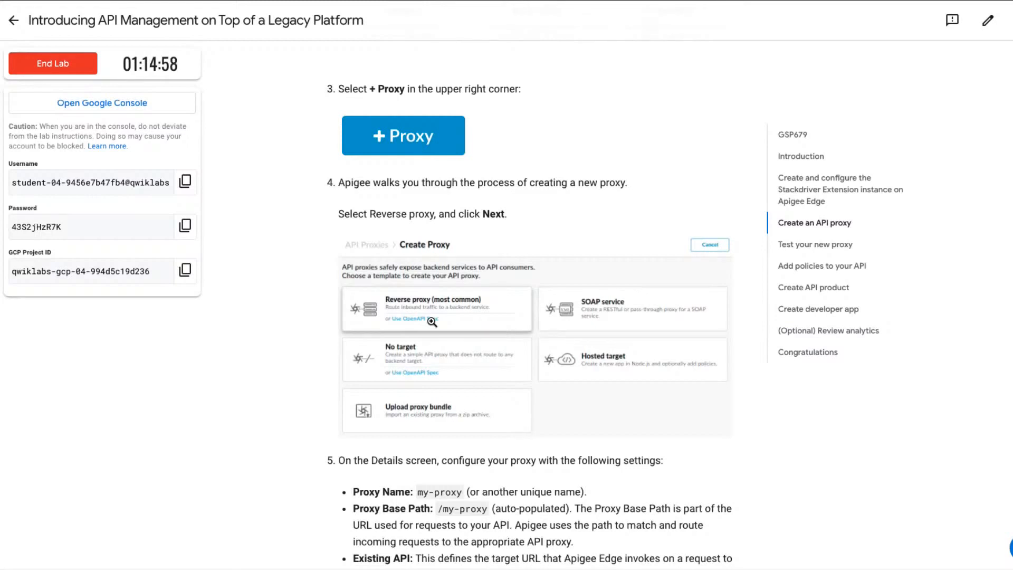
scroll(432, 321, "down", 2)
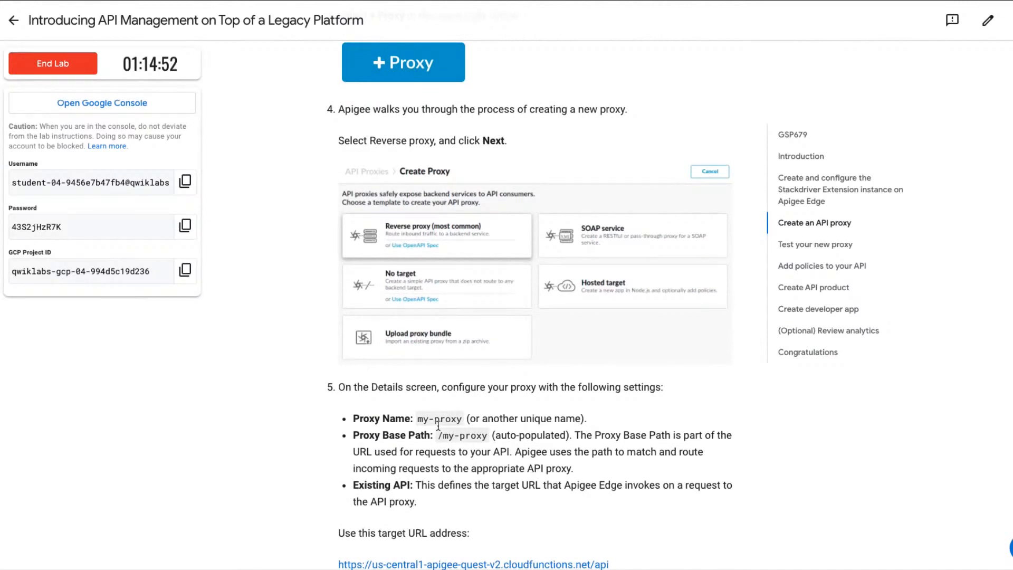
Copy the proxy name from the lab page, switch to Apigee Edge, and start a new reverse proxy named my-proxy.
left_click_drag(419, 419, 461, 421)
key("ctrl+c")
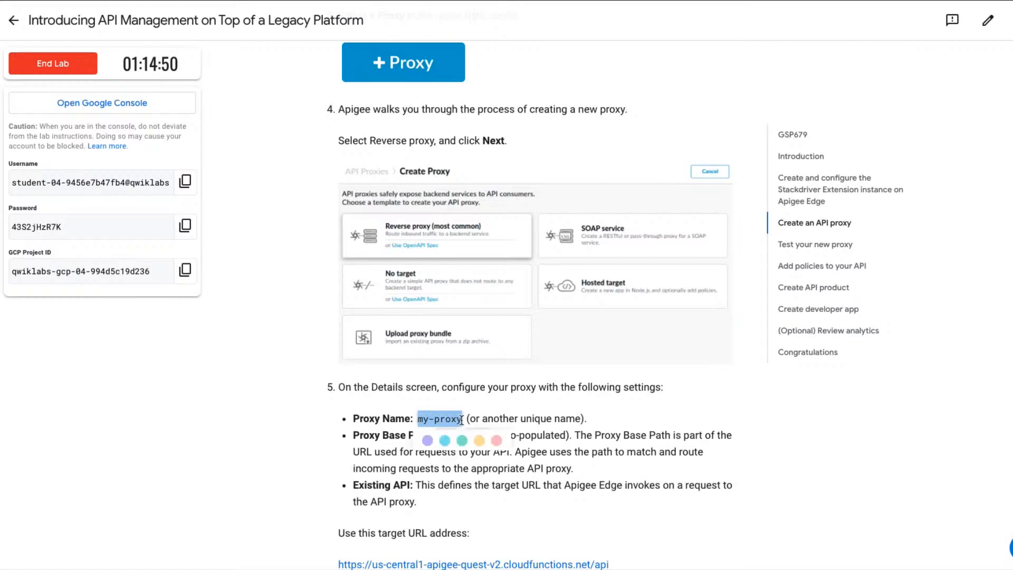
left_click(671, 426)
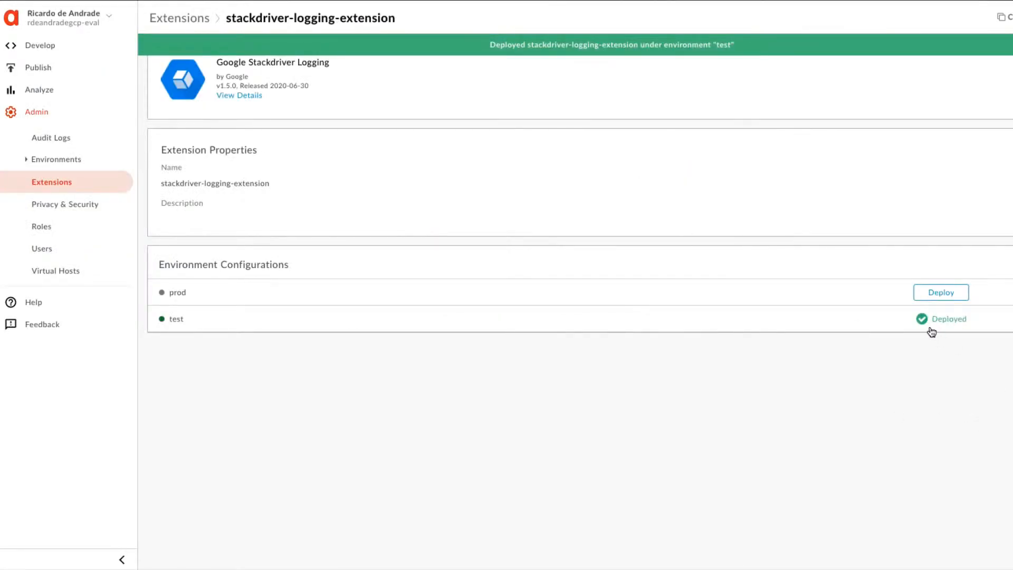
left_click(36, 50)
left_click(57, 92)
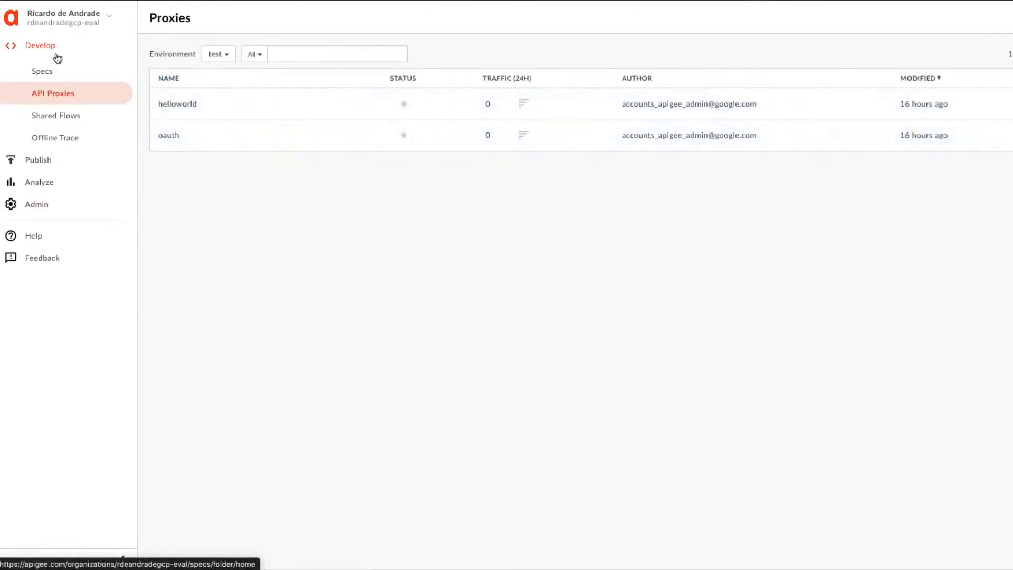
left_click(11, 21)
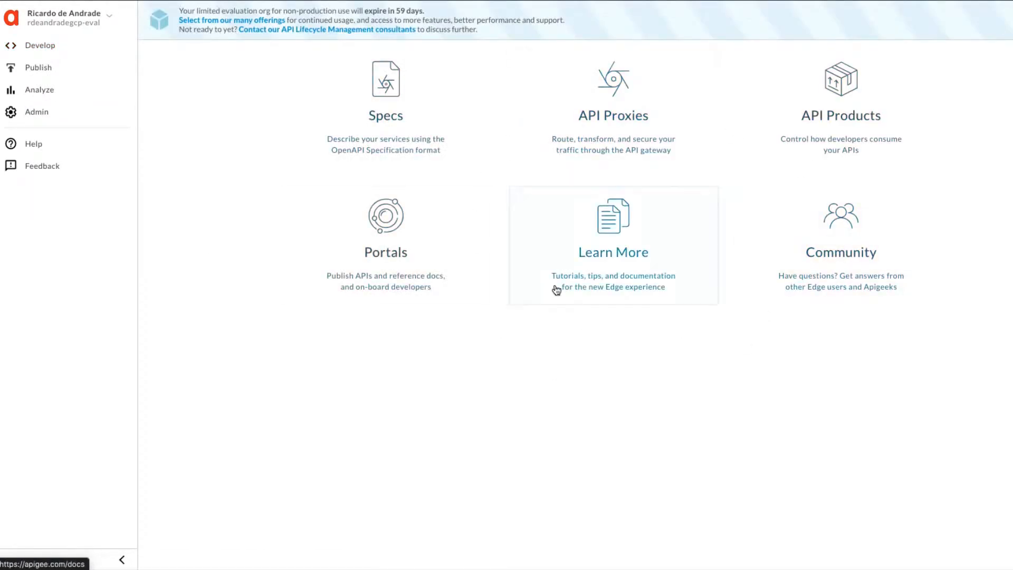
left_click(616, 124)
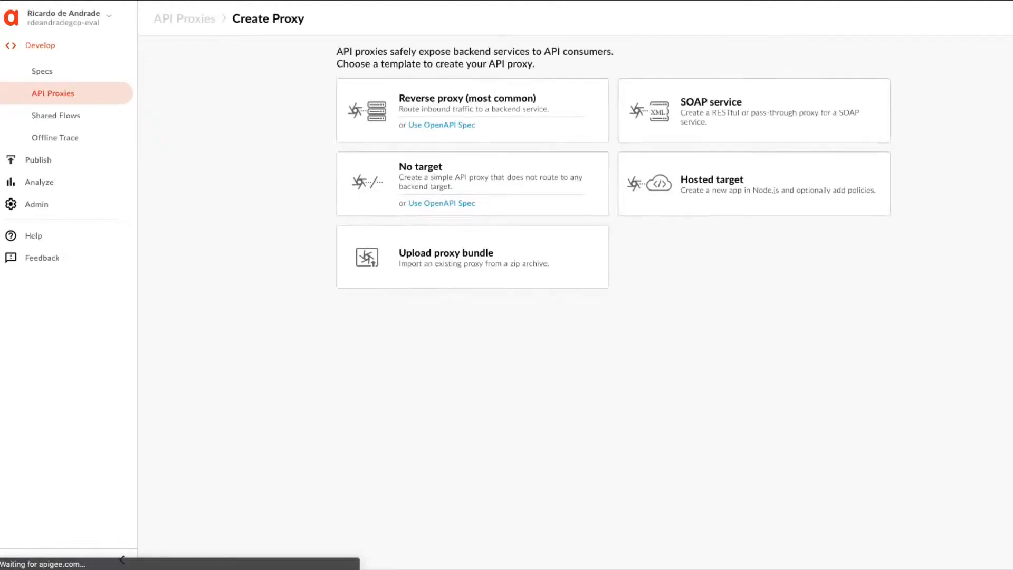
left_click(459, 97)
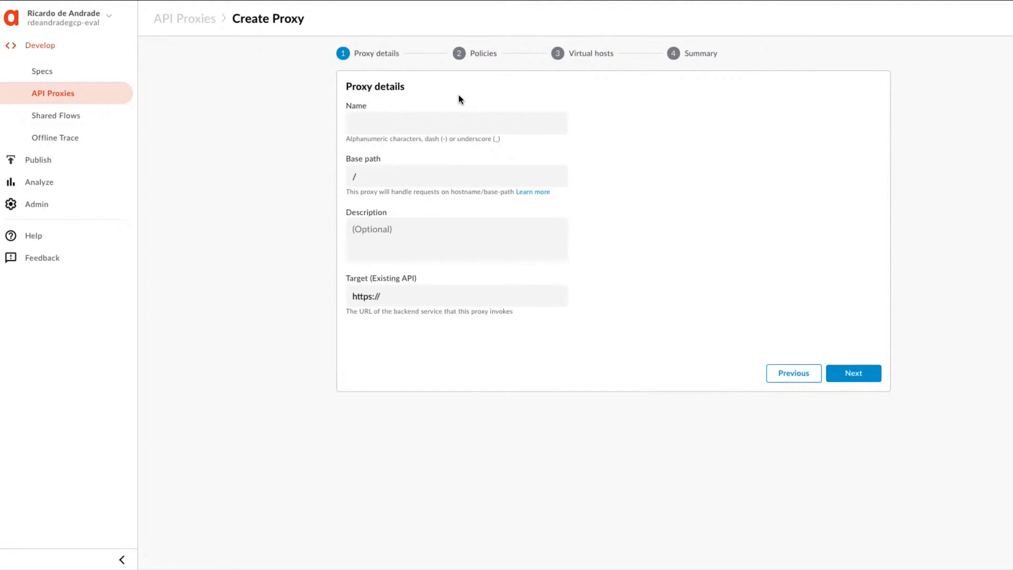
left_click(378, 121)
key("ctrl+v")
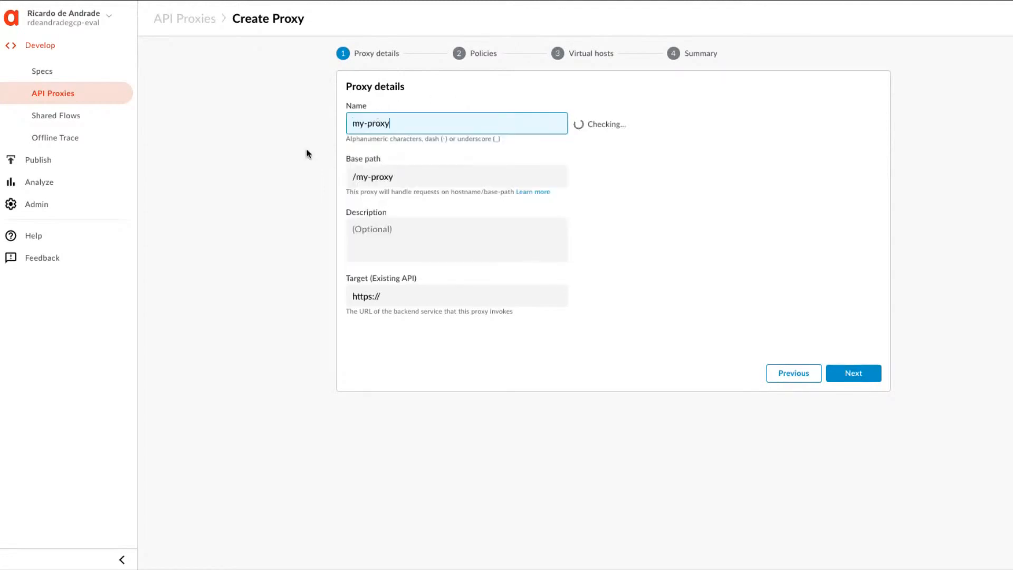
key("ctrl+shift+Tab")
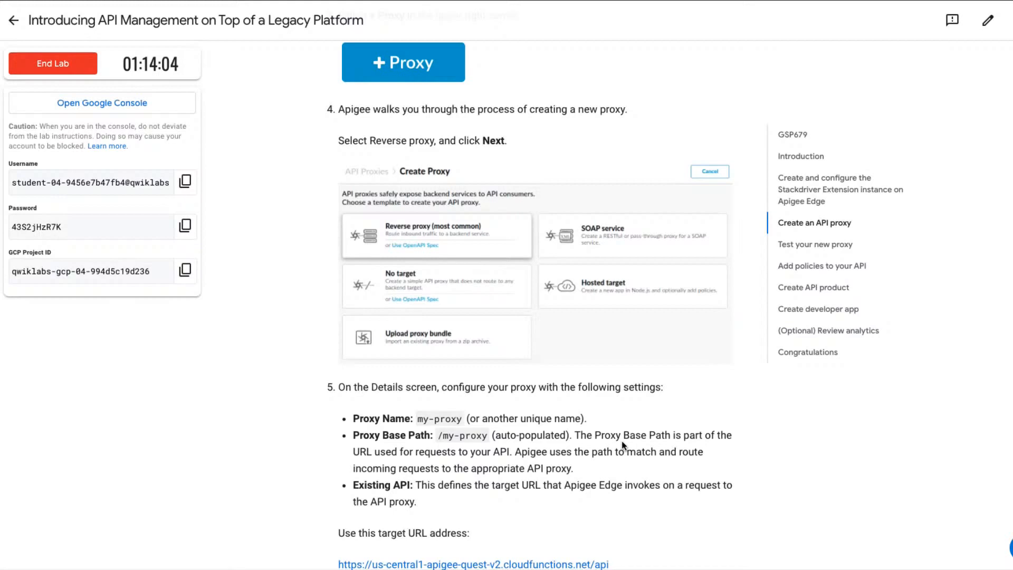
scroll(622, 445, "down", 2)
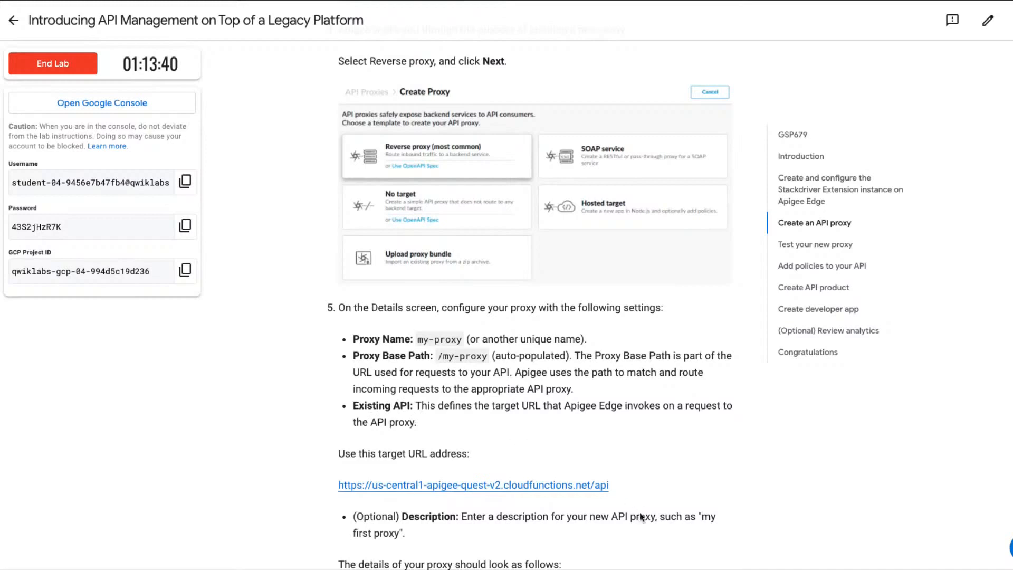
mouse_move(609, 485)
left_mouse_down()
mouse_move(440, 474)
mouse_move(338, 483)
left_mouse_up()
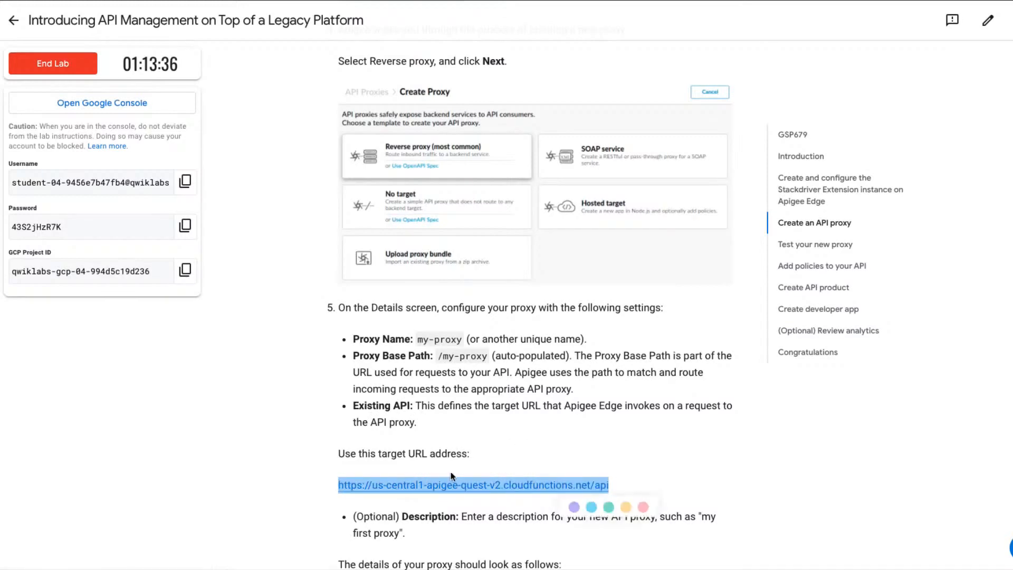
scroll(533, 457, "down", 2)
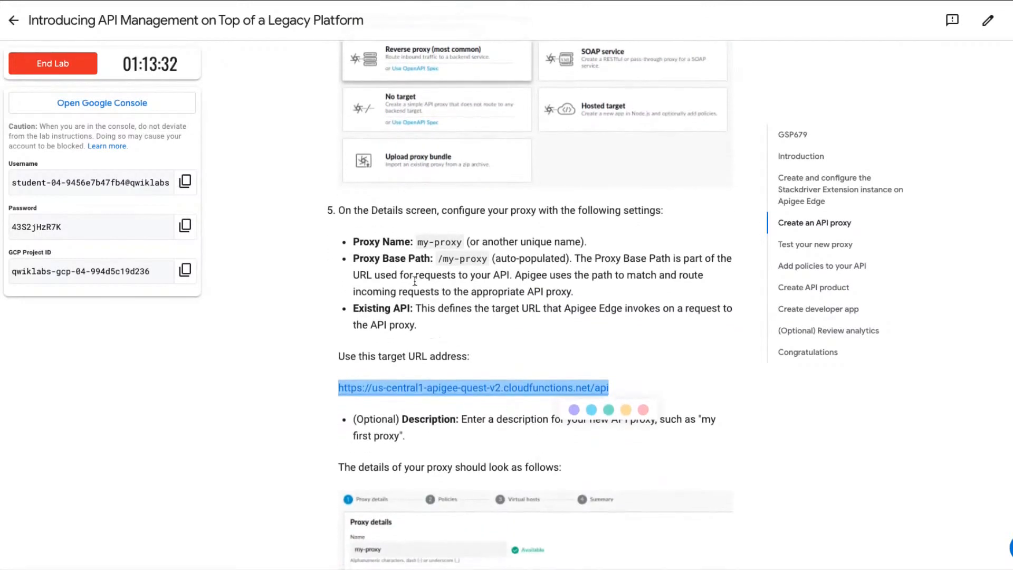
Switch to Apigee Edge, replace the proxy's Target (Existing API) with the copied URL, and continue to the policies.
key("ctrl+Tab")
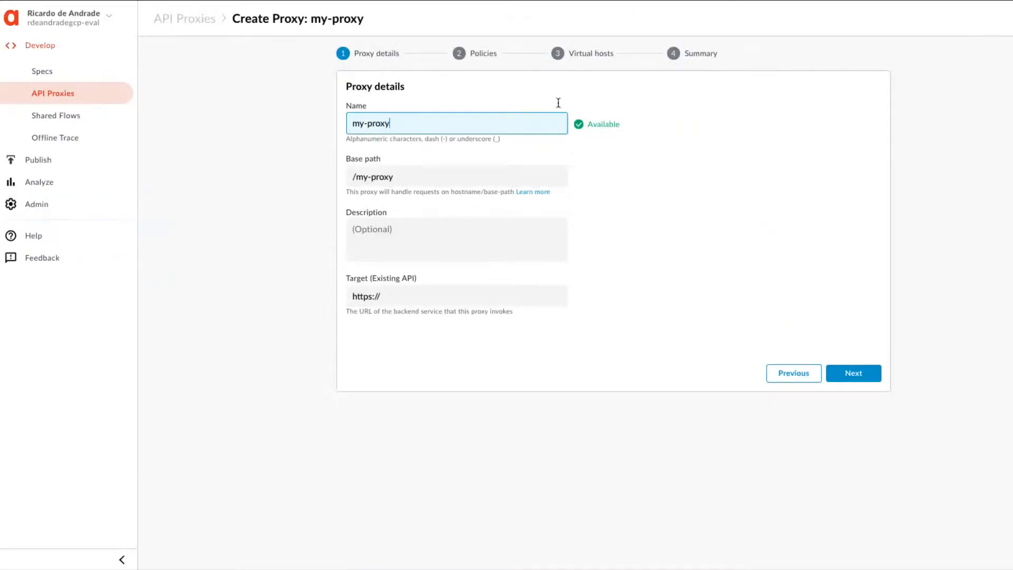
left_click(389, 298)
key("ctrl+a")
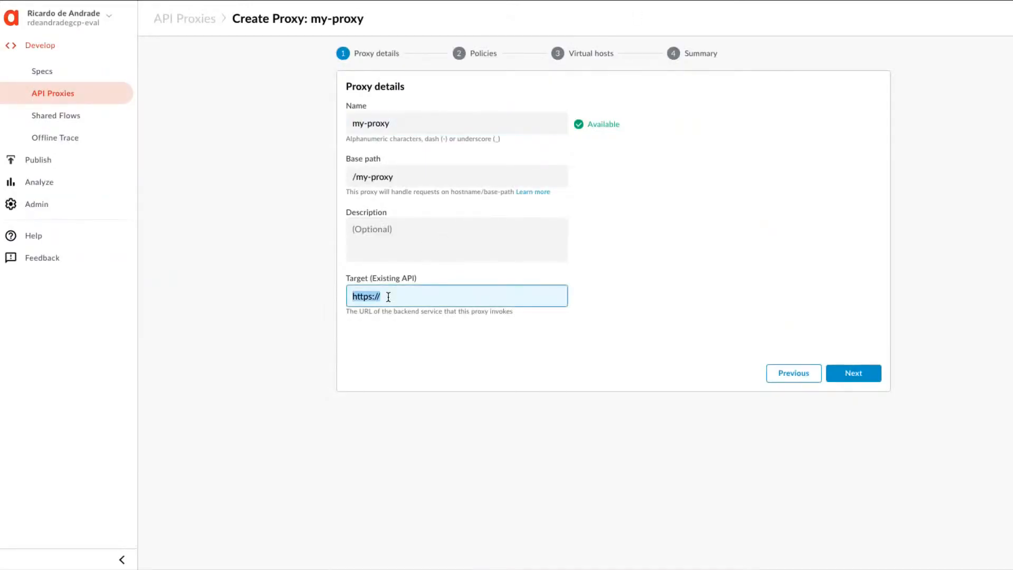
key("ctrl+v")
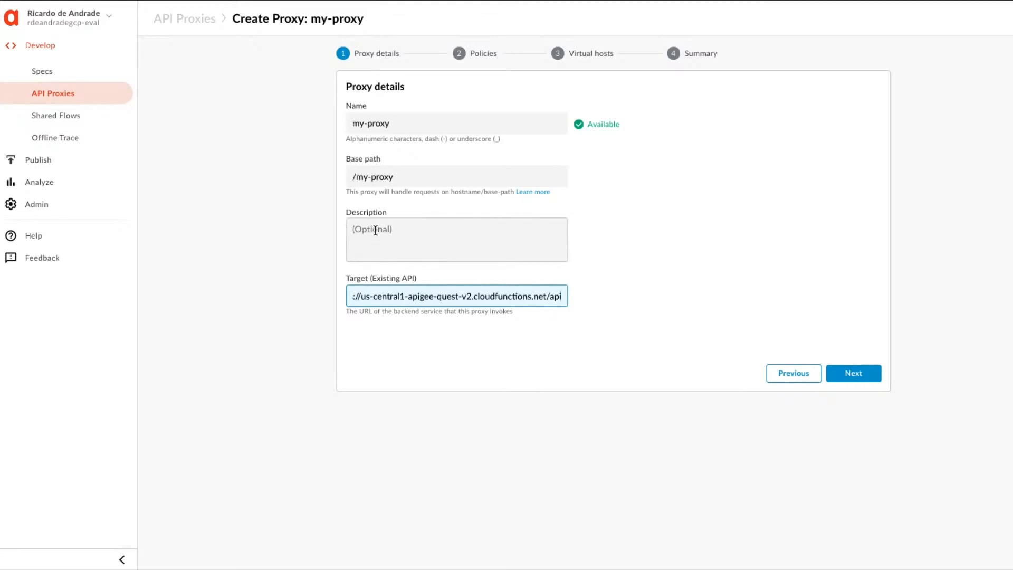
left_click(852, 376)
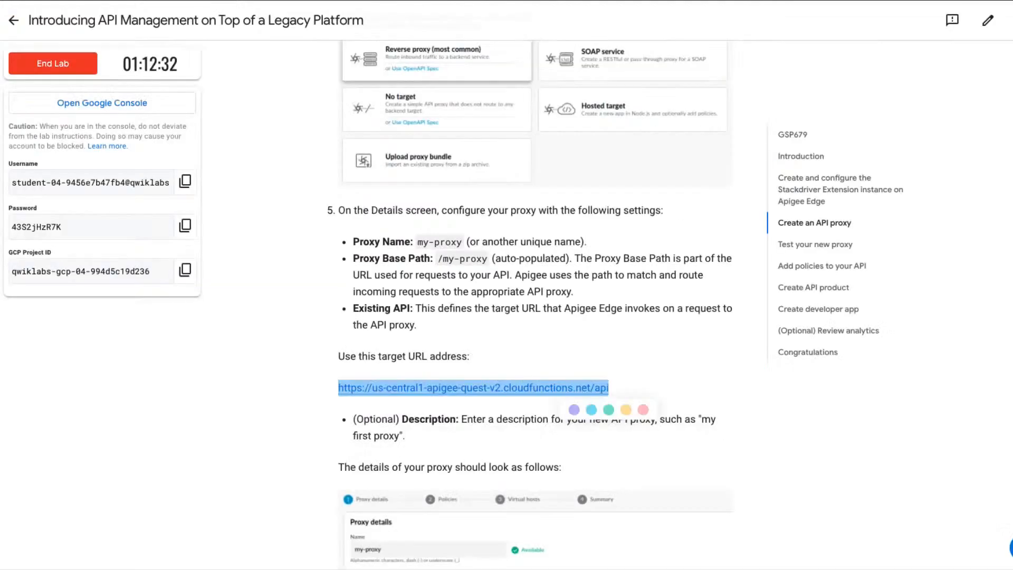
Check the lab's policy instructions, enable Add CORS headers for my-proxy in Apigee Edge, and continue to the virtual hosts.
scroll(404, 416, "down", 2)
scroll(404, 417, "down", 3)
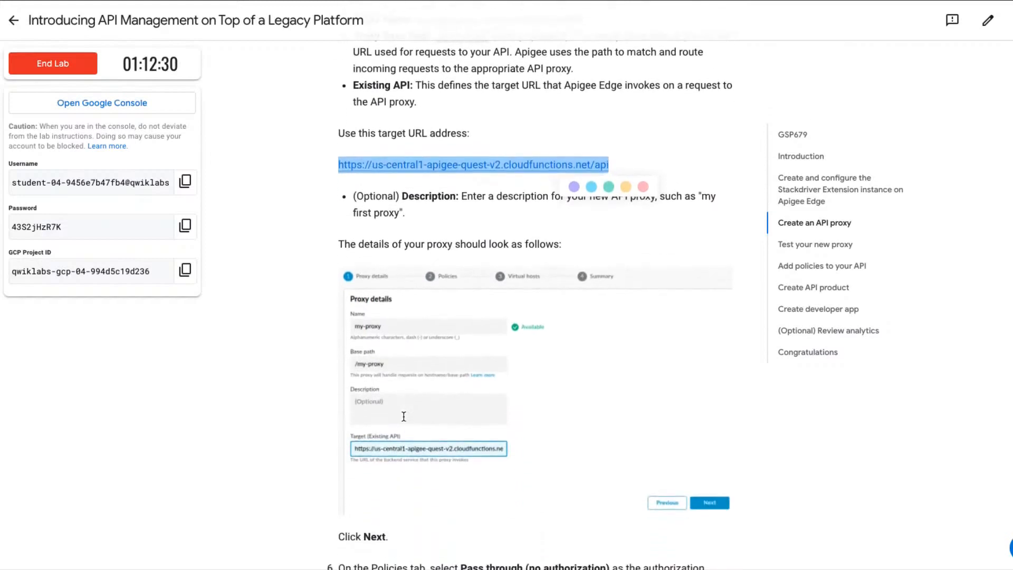
scroll(405, 418, "down", 1)
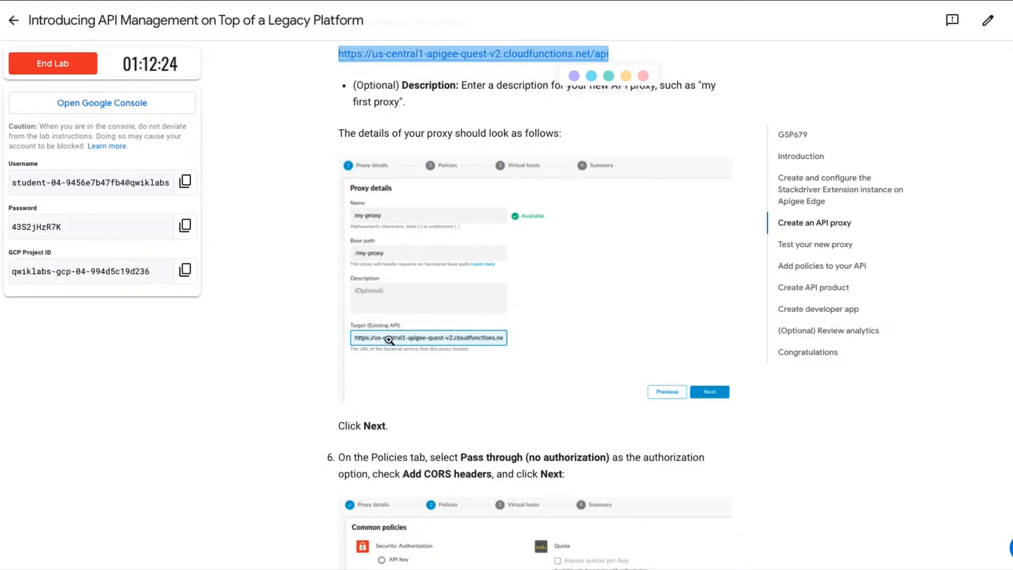
scroll(390, 340, "down", 2)
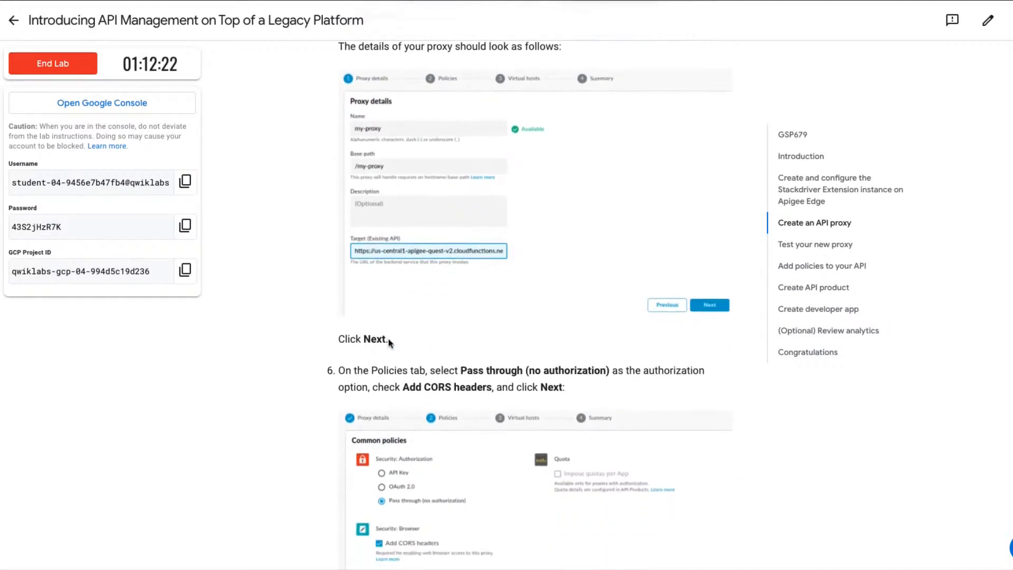
scroll(389, 342, "down", 5)
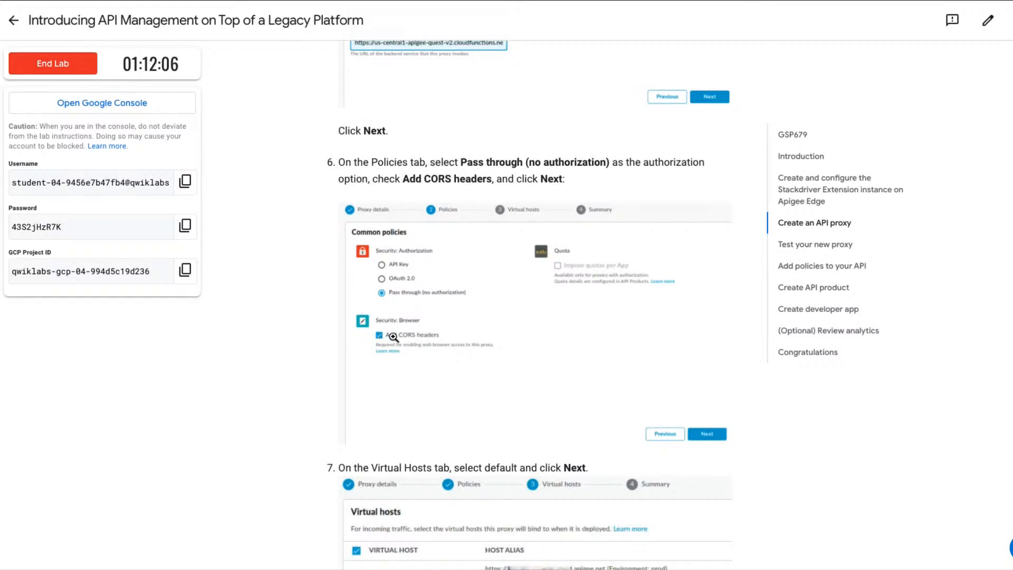
scroll(393, 337, "down", 2)
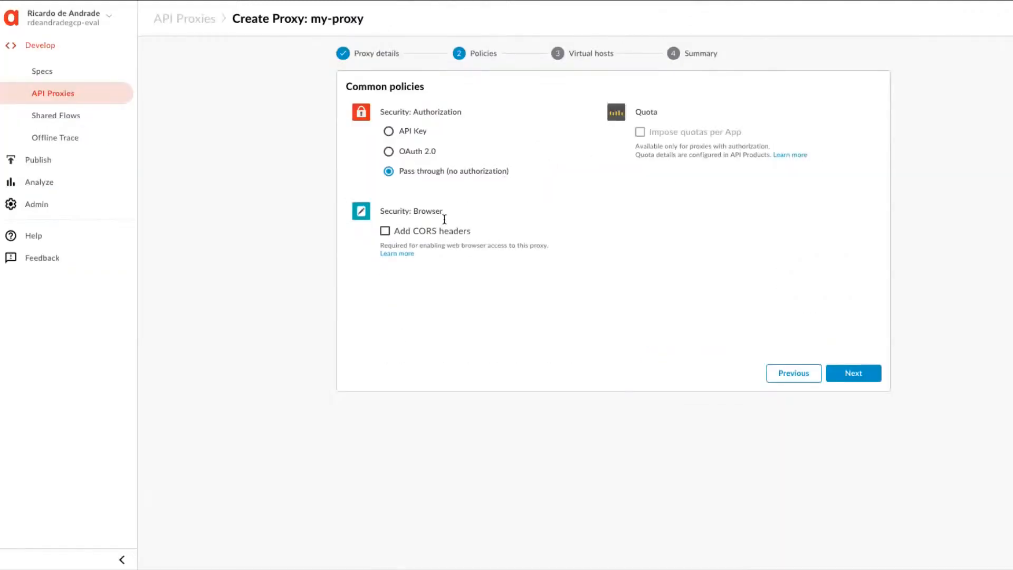
left_click(396, 232)
left_click(849, 376)
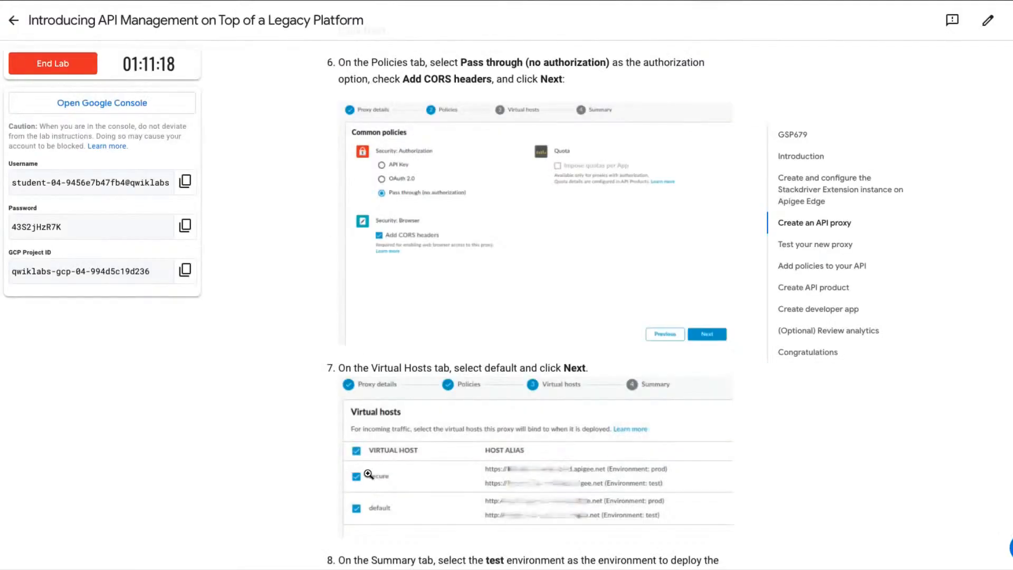
Read the lab's instructions on selecting virtual hosts, deploying the API proxy to the test environment, and viewing its overview.
scroll(368, 473, "down", 3)
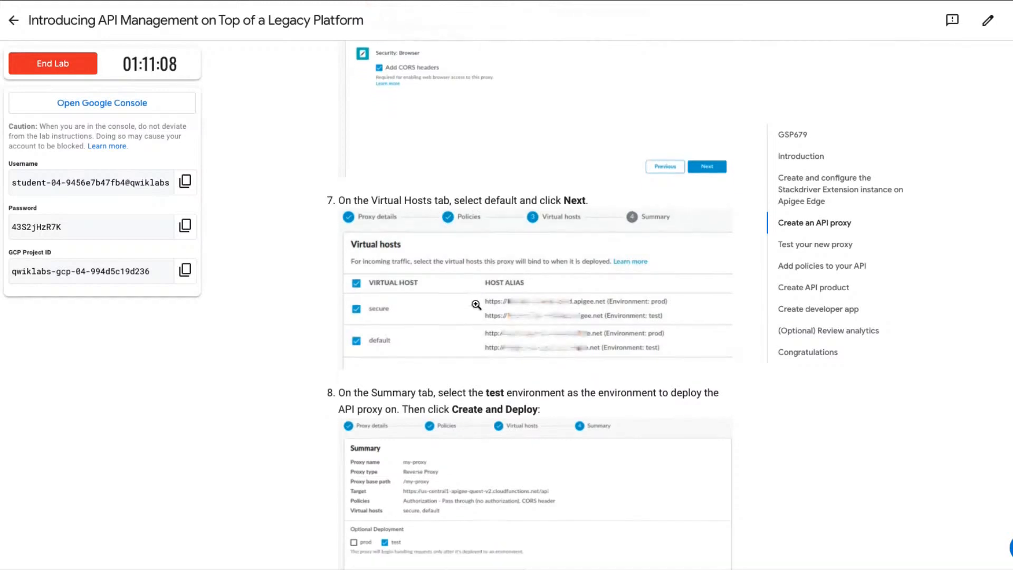
scroll(476, 303, "down", 2)
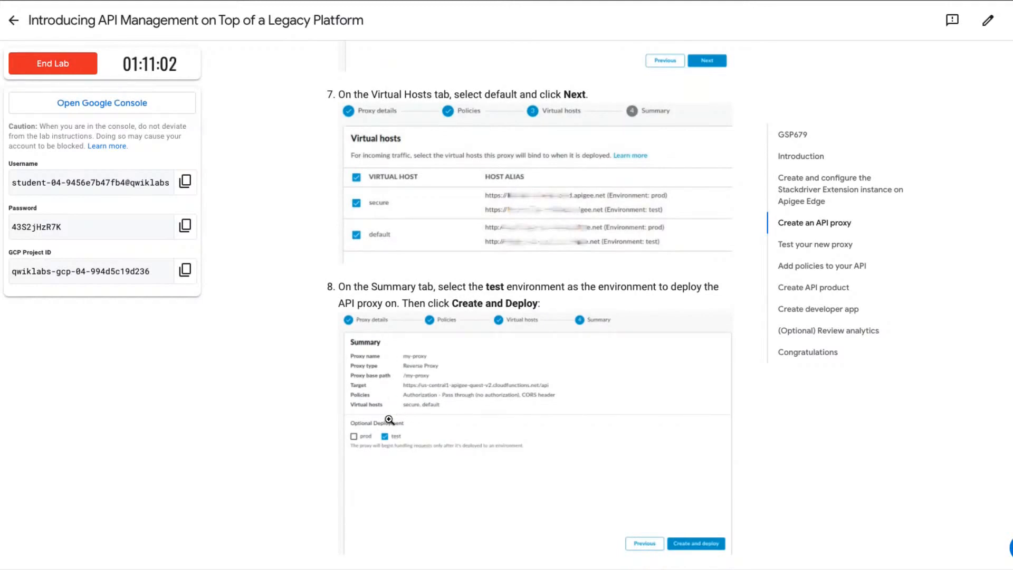
scroll(386, 438, "down", 2)
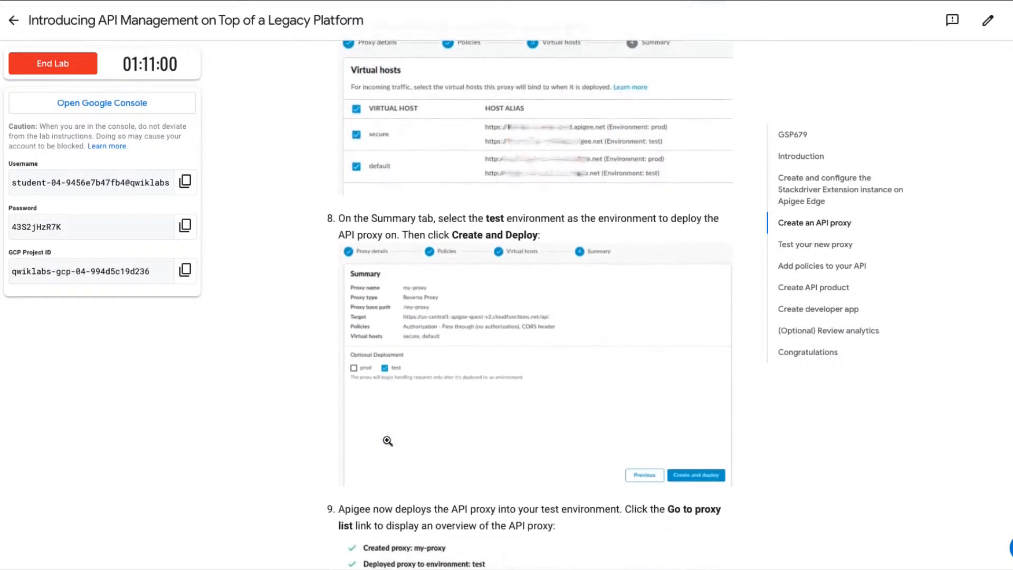
scroll(388, 440, "down", 1)
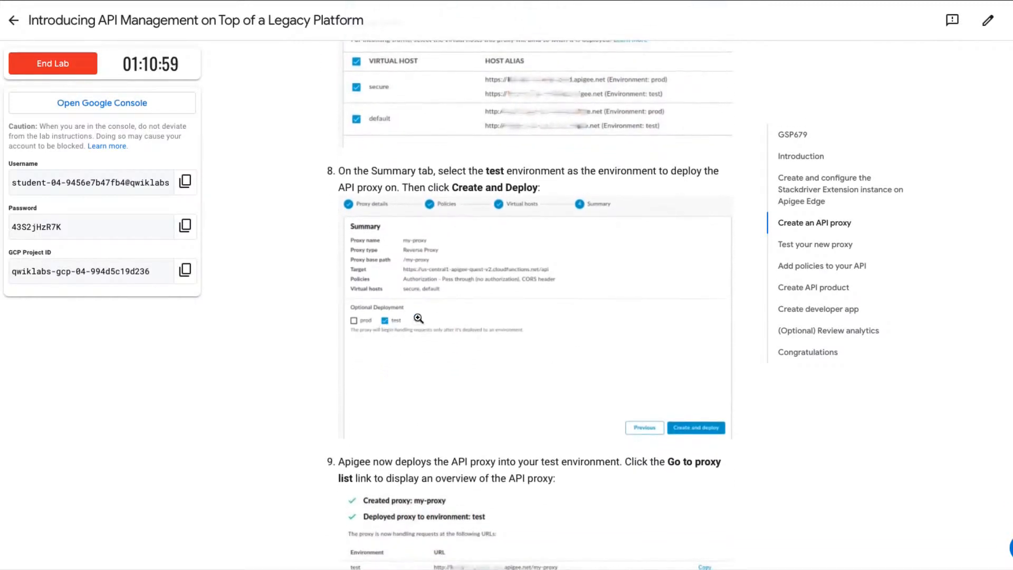
scroll(397, 327, "down", 3)
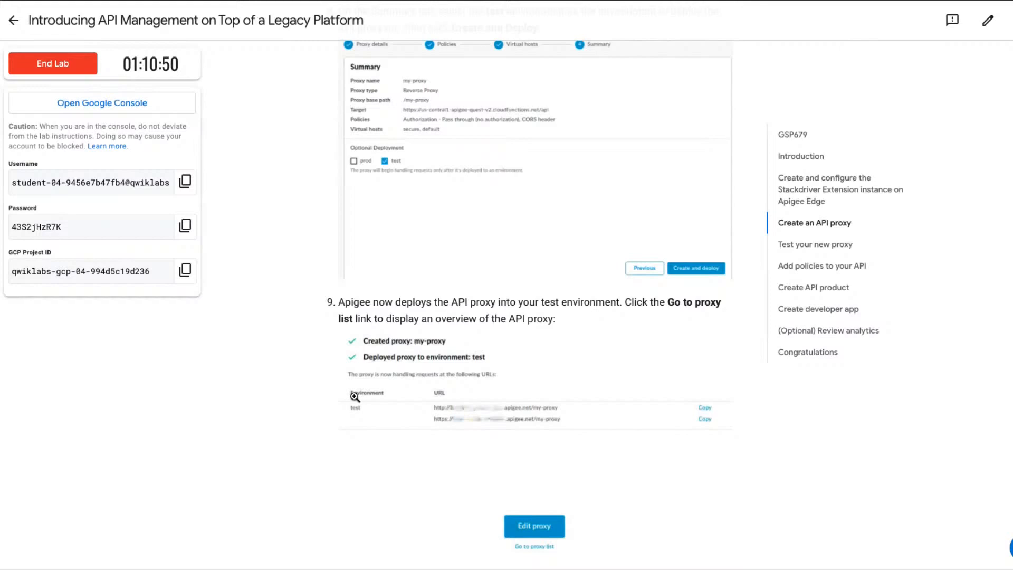
scroll(355, 396, "down", 3)
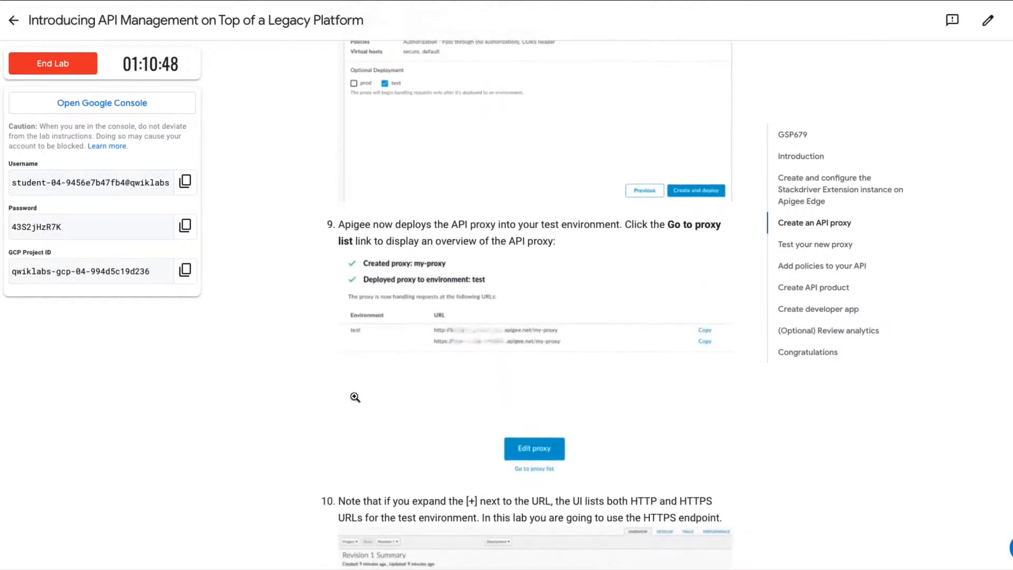
scroll(356, 398, "down", 1)
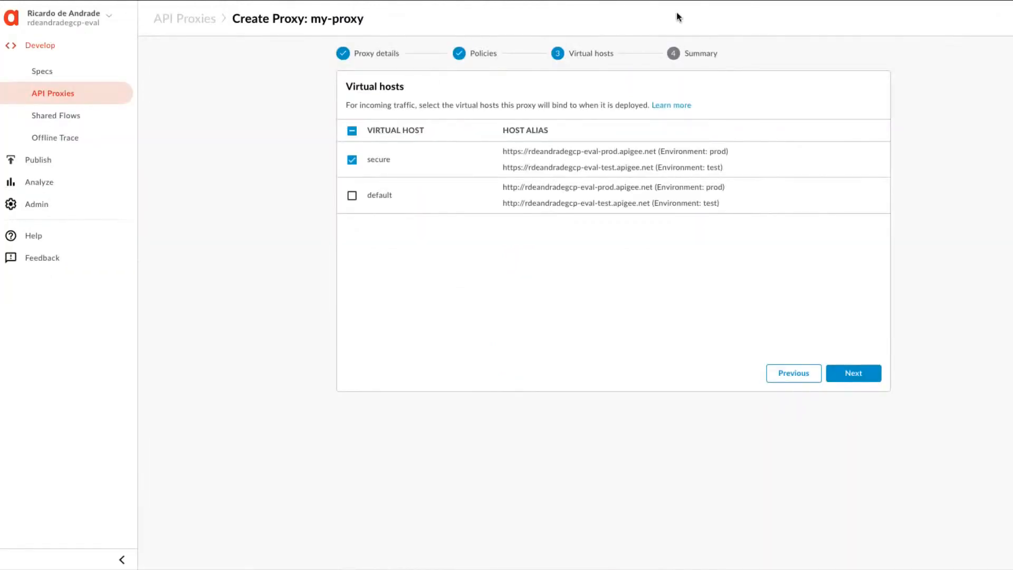
Add the default virtual host to my-proxy alongside secure, then create the proxy with deployment to the test environment.
left_click(353, 196)
left_click(847, 374)
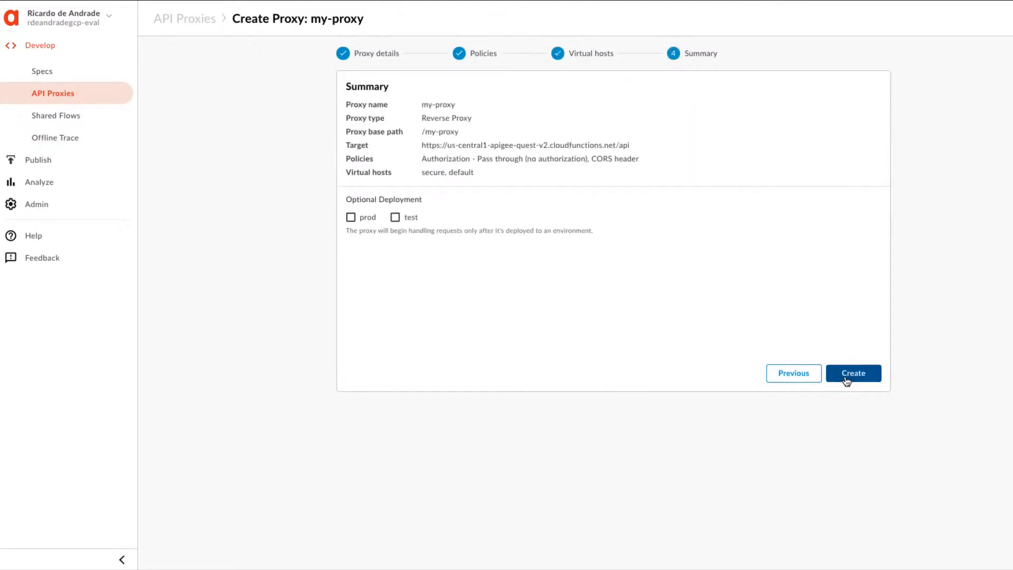
left_click(396, 217)
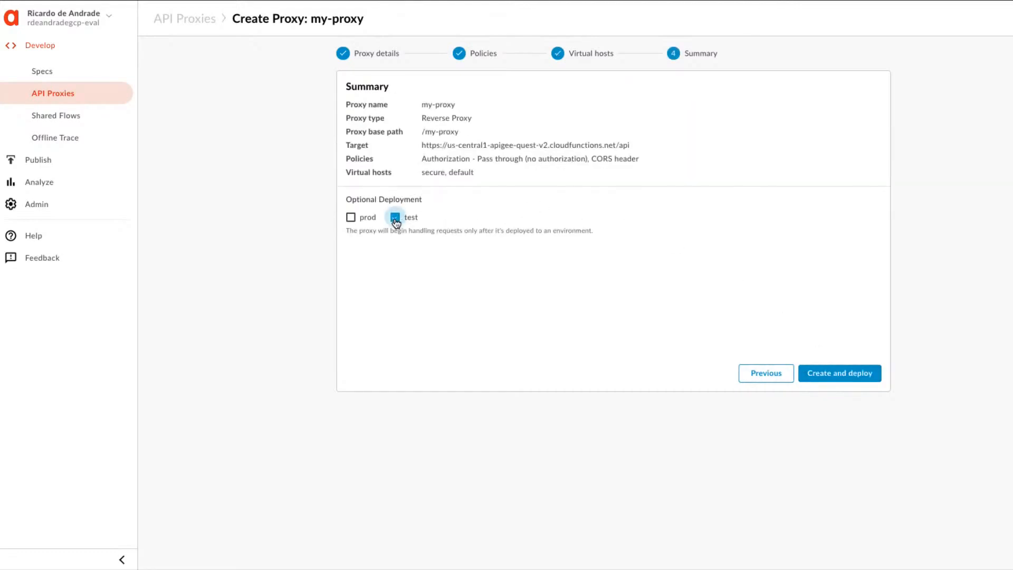
left_click(839, 375)
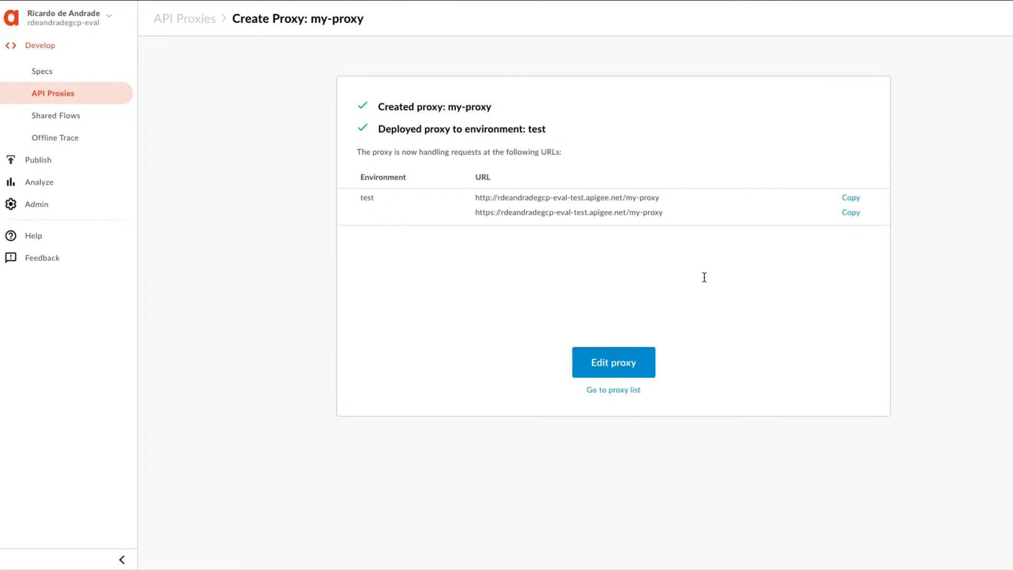
Open my-proxy for editing and expand its test deployment URLs and the default proxy endpoint in the revision overview.
left_click(615, 369)
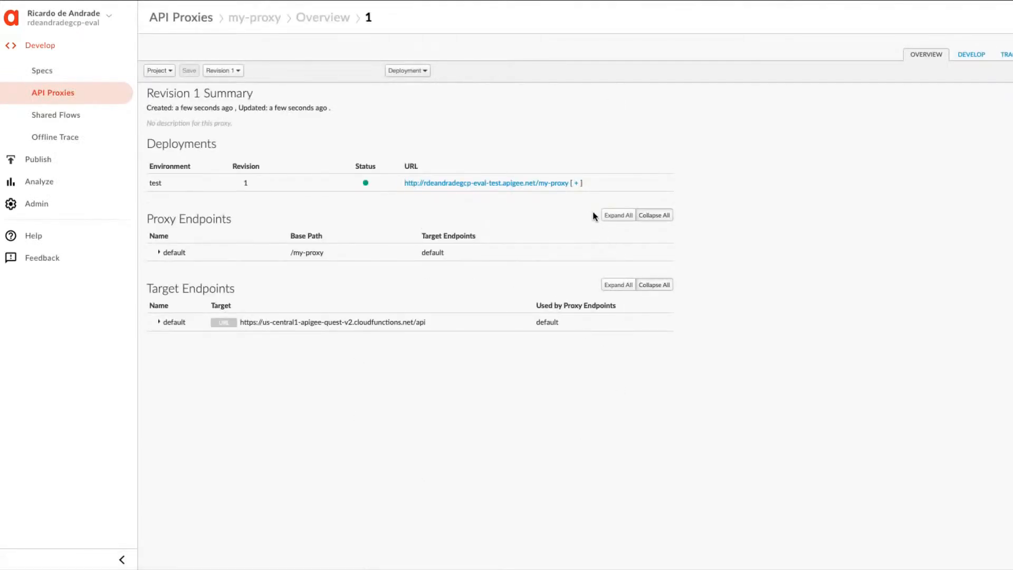
left_click(577, 183)
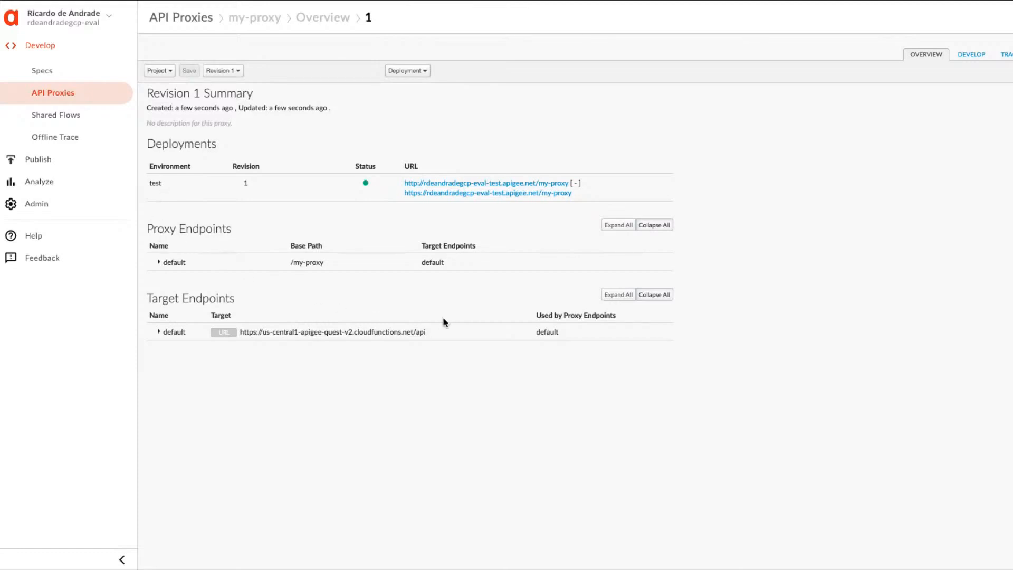
left_click(157, 261)
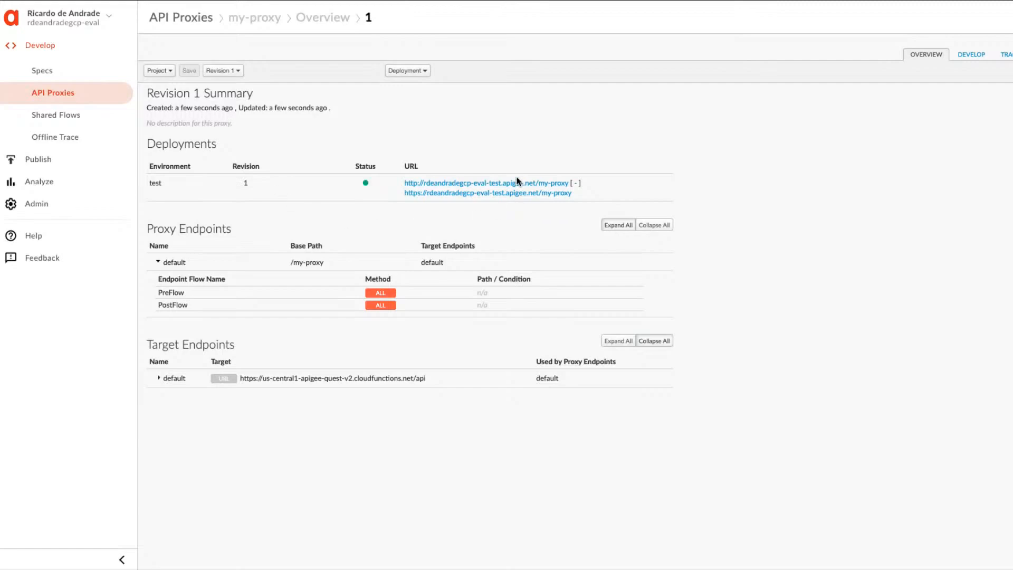
Return to the lab page and read the instructions for testing the new proxy, highlighting the factorial/12 operation in the URL.
key("ctrl+shift+Tab")
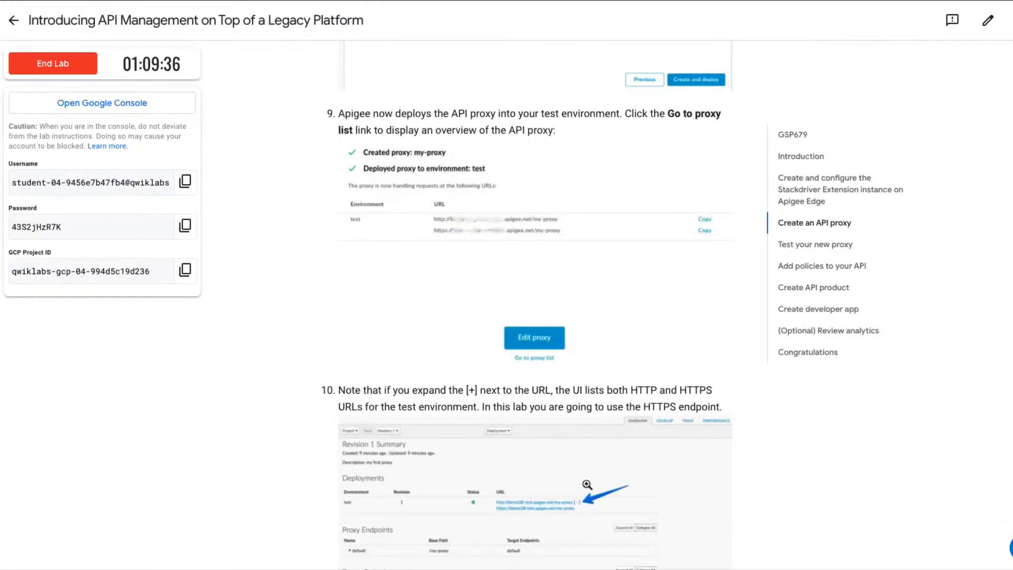
scroll(587, 484, "down", 3)
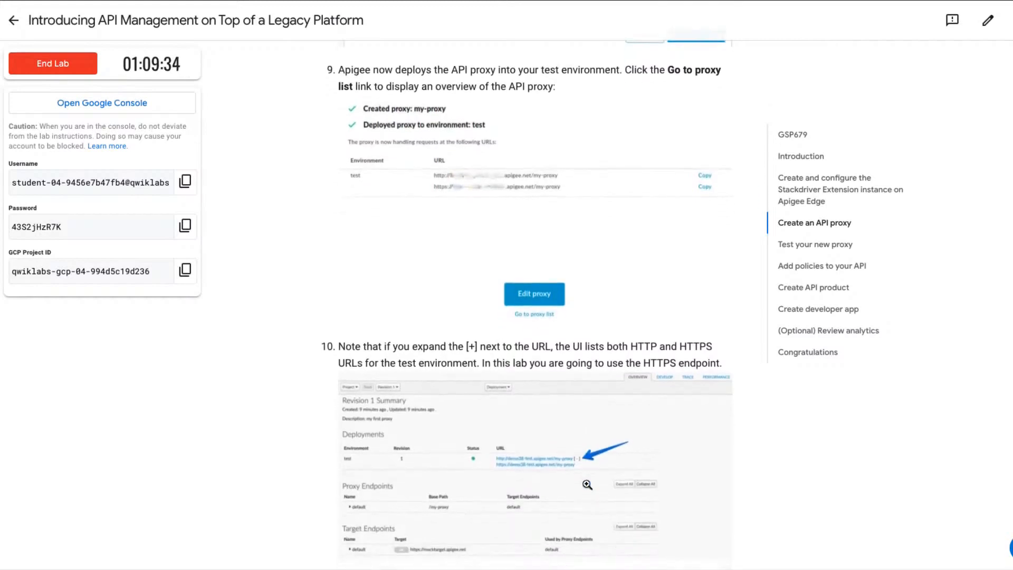
scroll(587, 483, "down", 4)
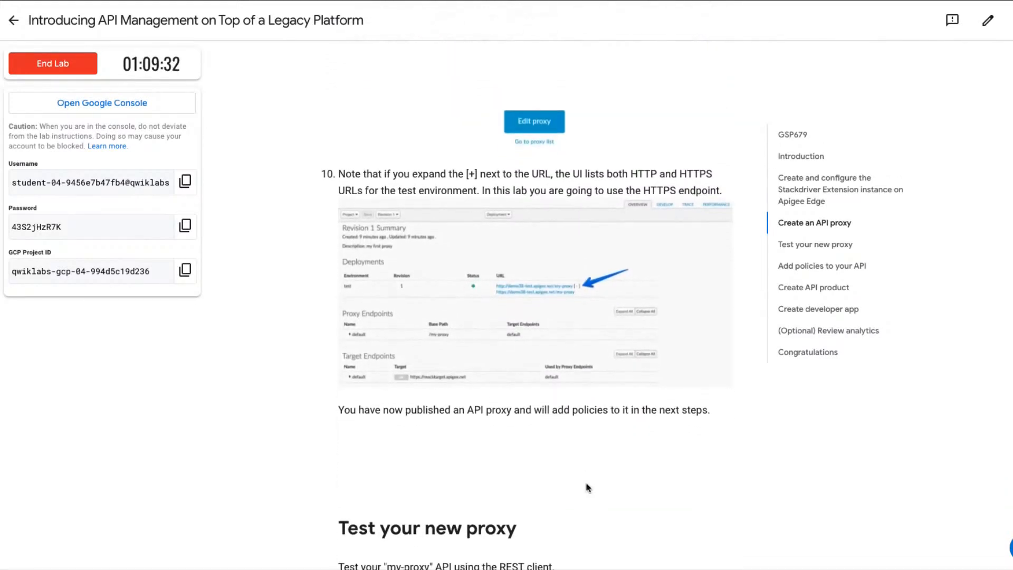
scroll(587, 484, "down", 1)
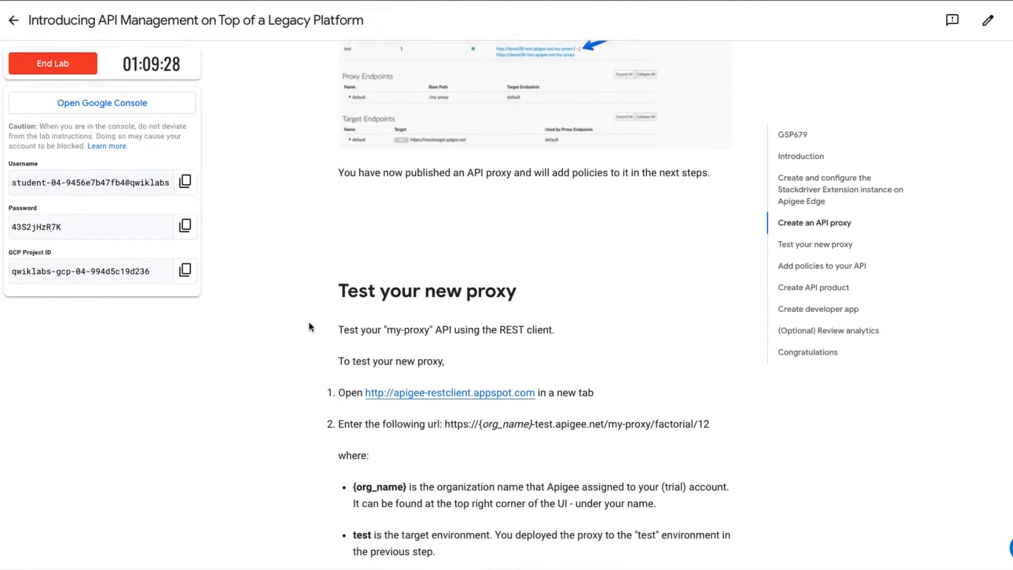
scroll(383, 324, "down", 2)
scroll(383, 324, "down", 2)
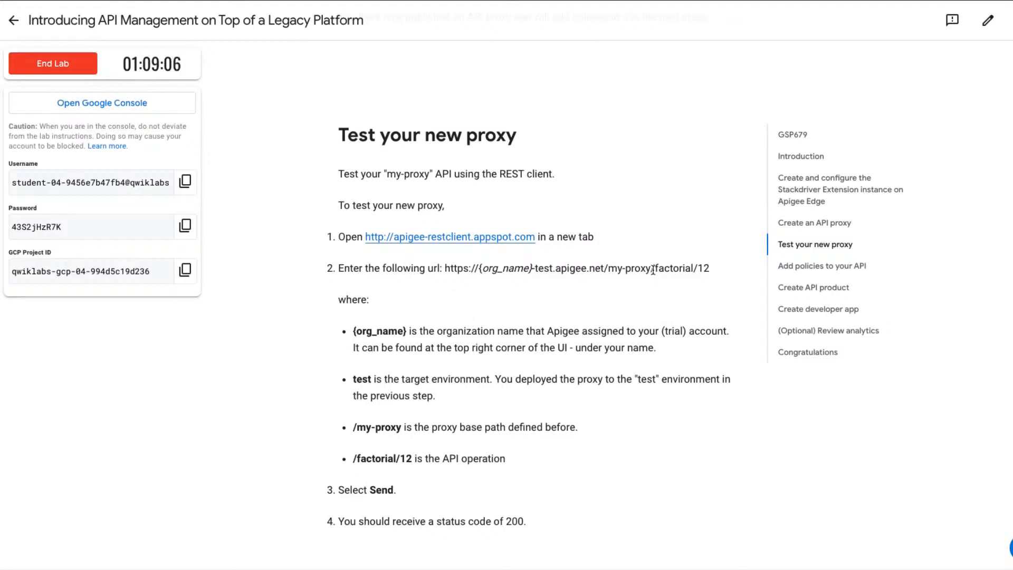
left_click_drag(654, 268, 709, 271)
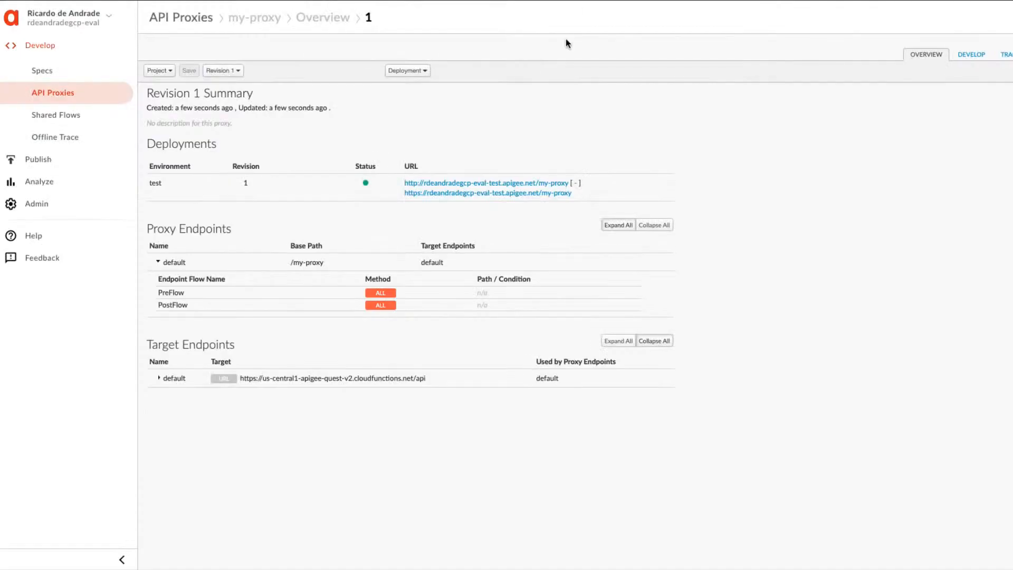
Copy my-proxy's HTTPS test URL from Apigee Edge and paste it as the request URL in the Apigee REST client.
mouse_move(584, 195)
left_mouse_down()
mouse_move(531, 184)
mouse_move(396, 191)
mouse_move(405, 196)
left_mouse_up()
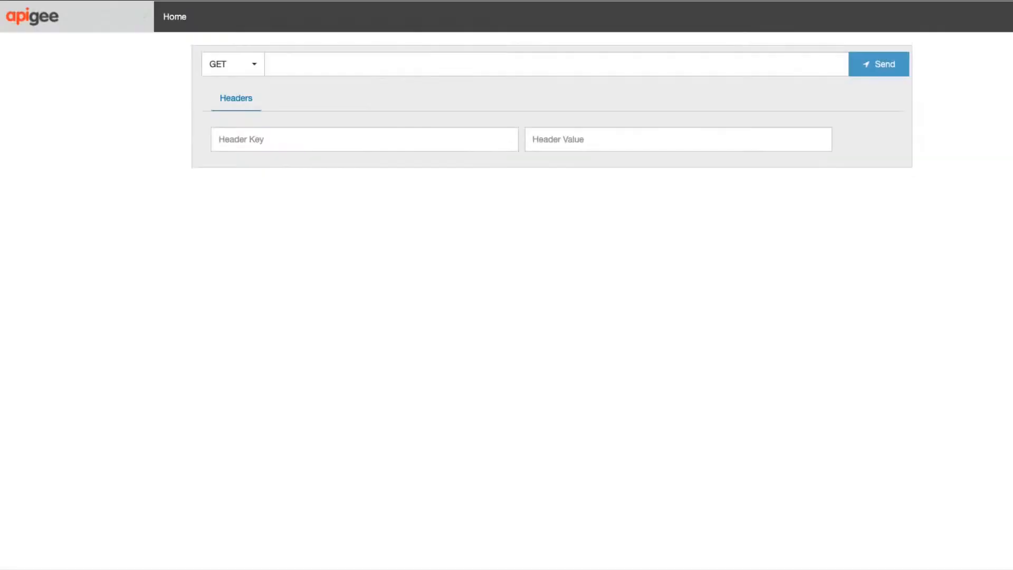
left_click(344, 60)
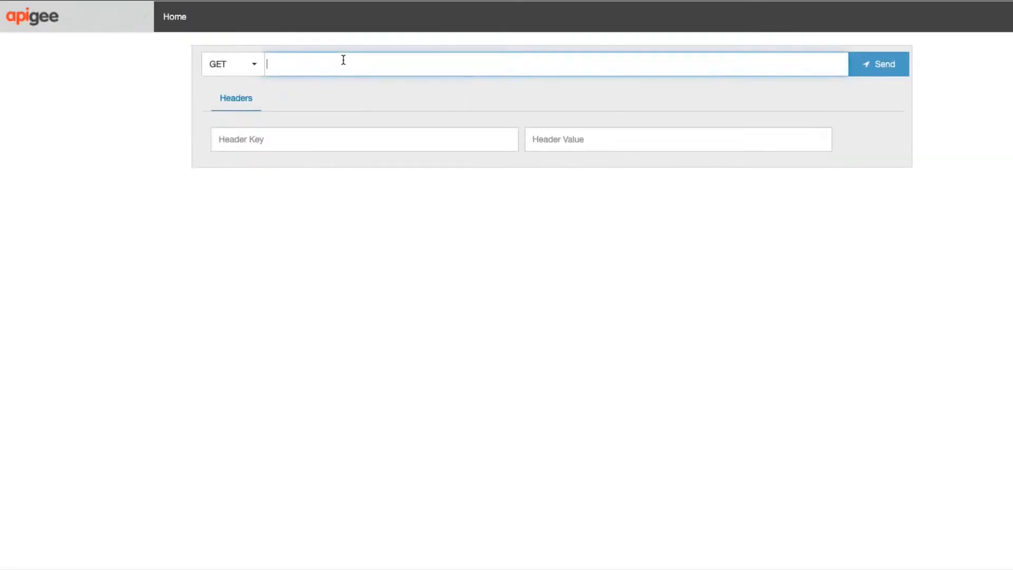
key("ctrl+v")
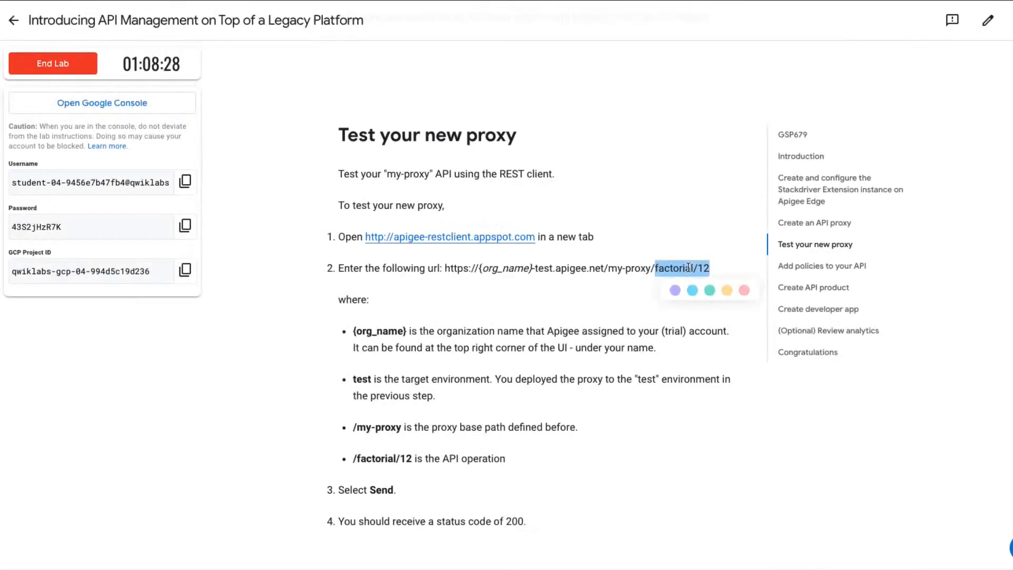
Copy factorial/12 from the lab page, append /factorial/12 to the REST client's request URL, and send the GET request.
right_click(685, 269)
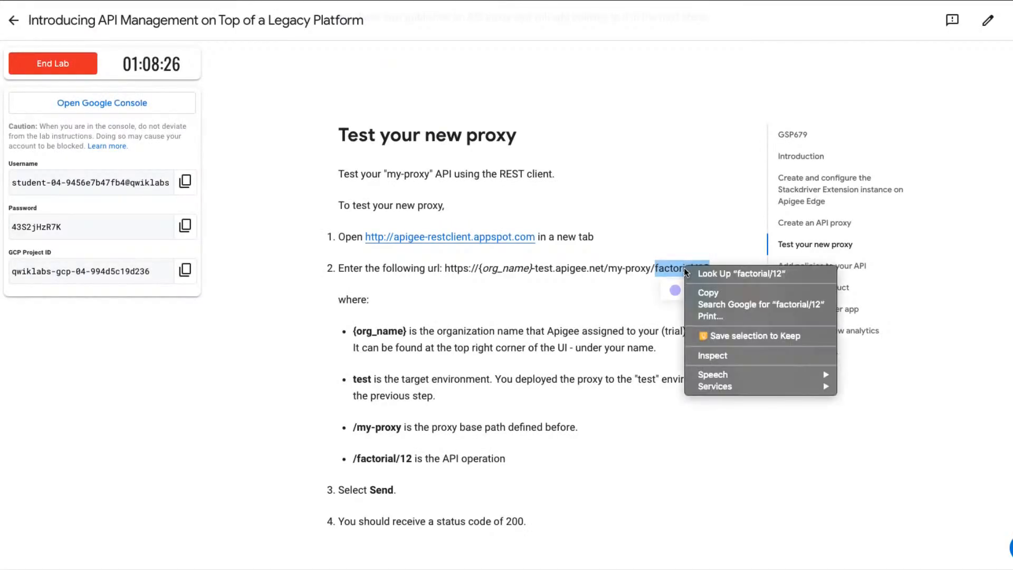
left_click(698, 293)
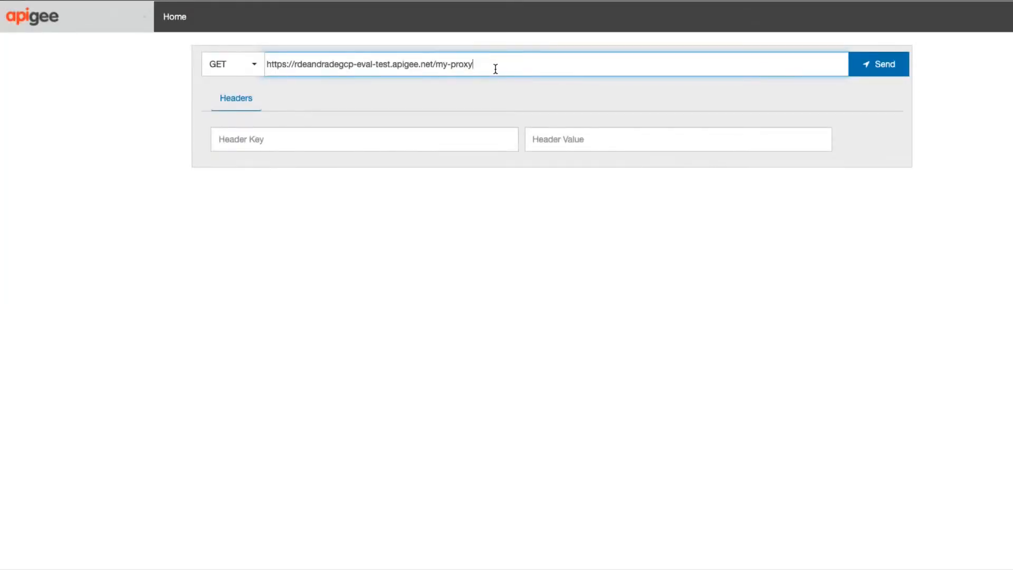
key("super+v")
left_click(474, 64)
type("/")
left_click(865, 68)
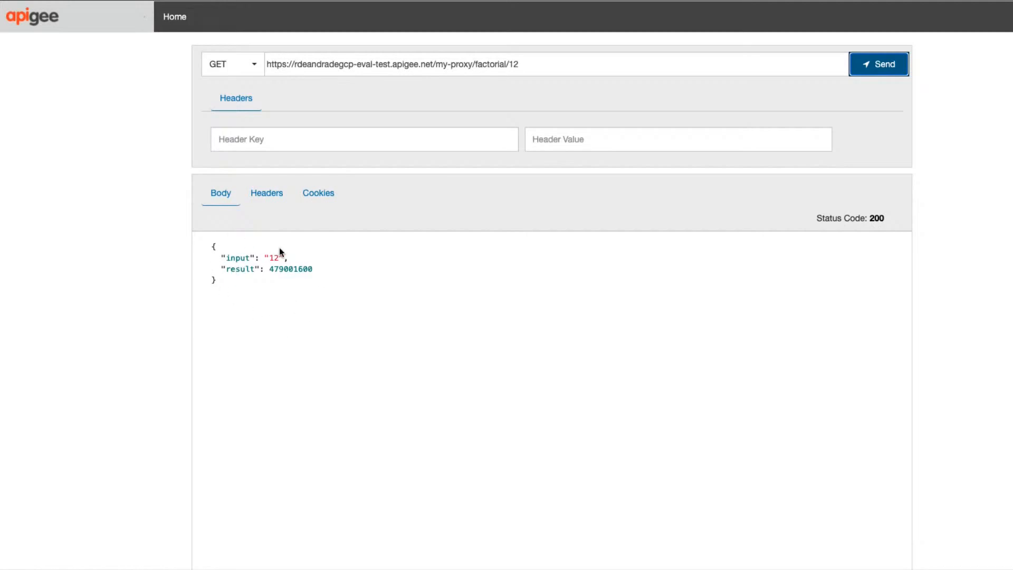
double_click(275, 269)
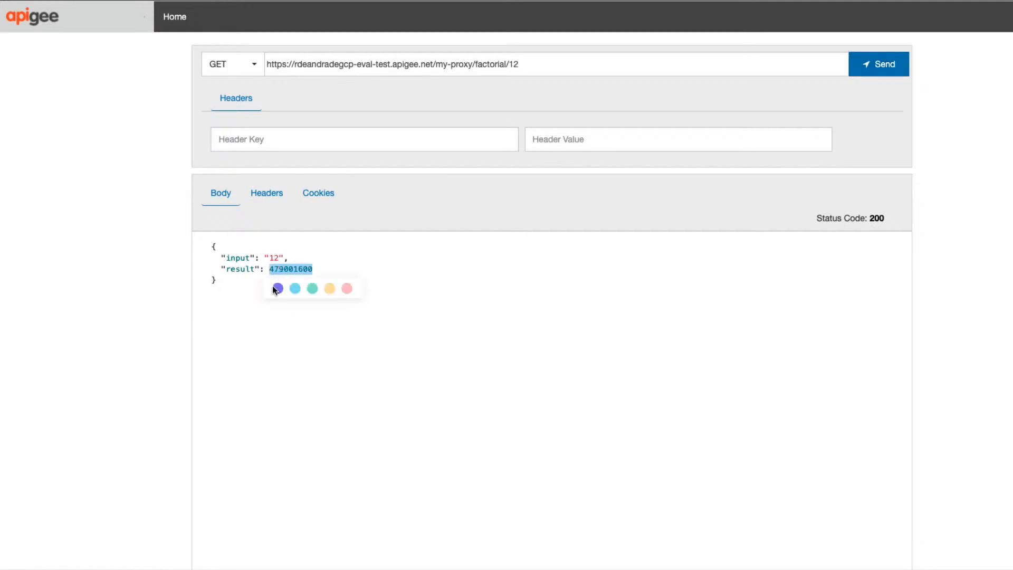
left_click(239, 321)
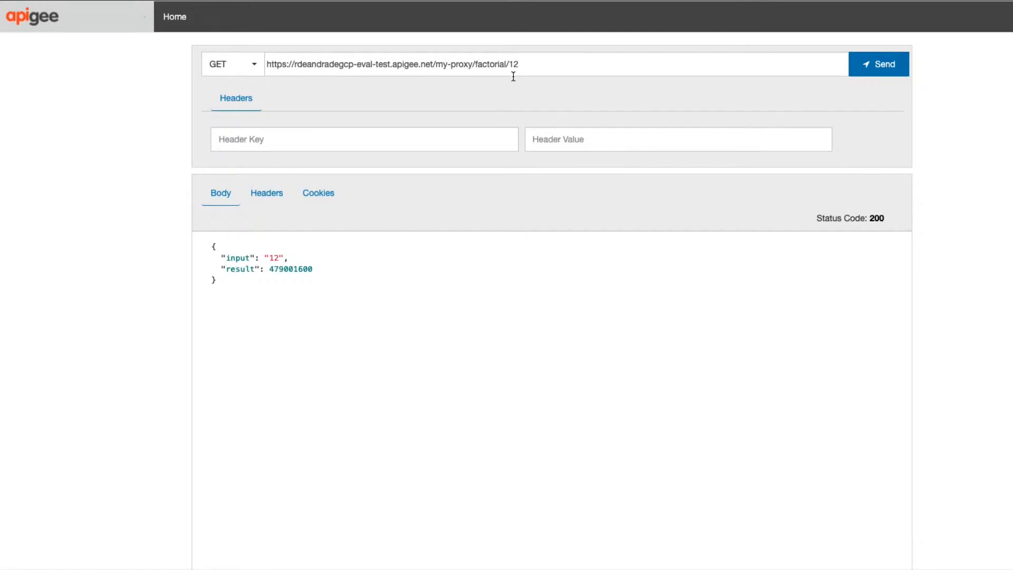
Return to the lab page, check the expected test response, and read the introduction and first instructions of Add policies to your API.
key("ctrl+shift+Tab")
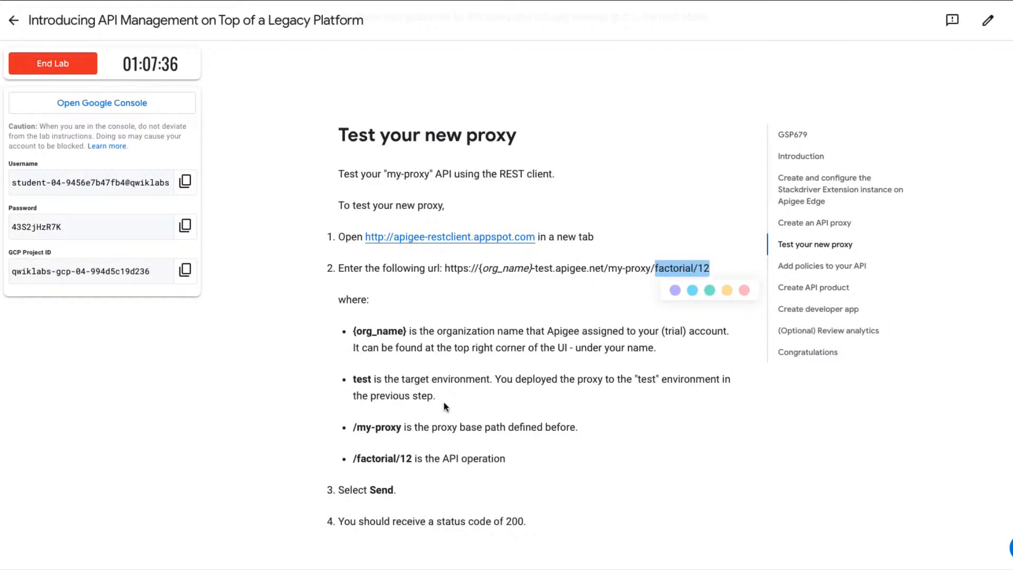
scroll(444, 402, "down", 1)
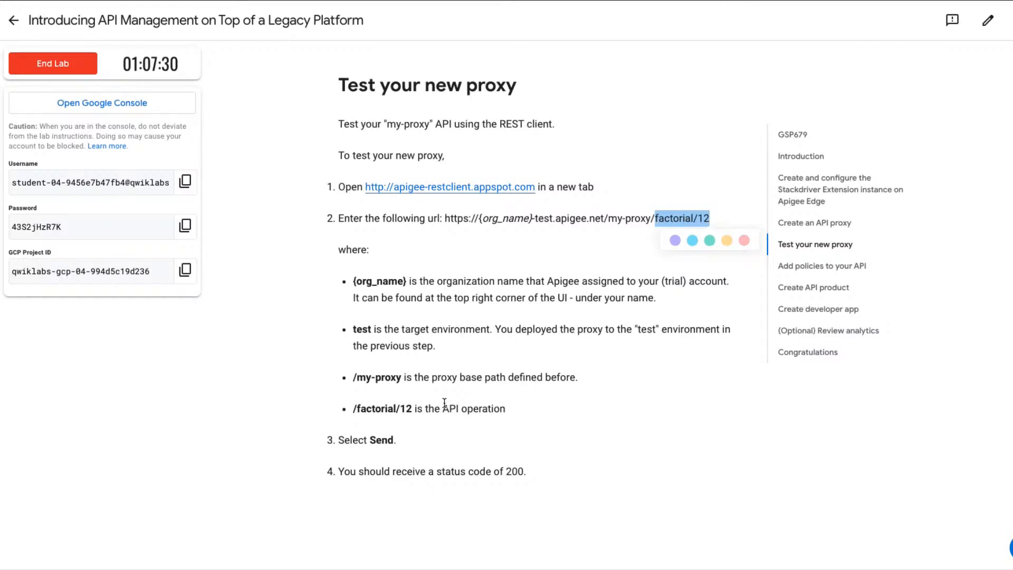
scroll(444, 402, "down", 2)
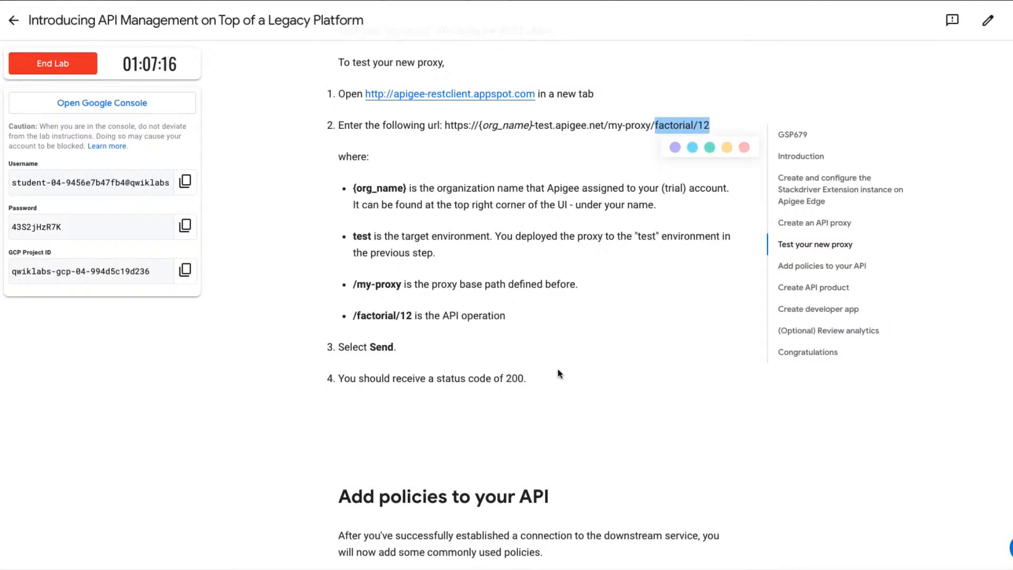
scroll(558, 371, "down", 1)
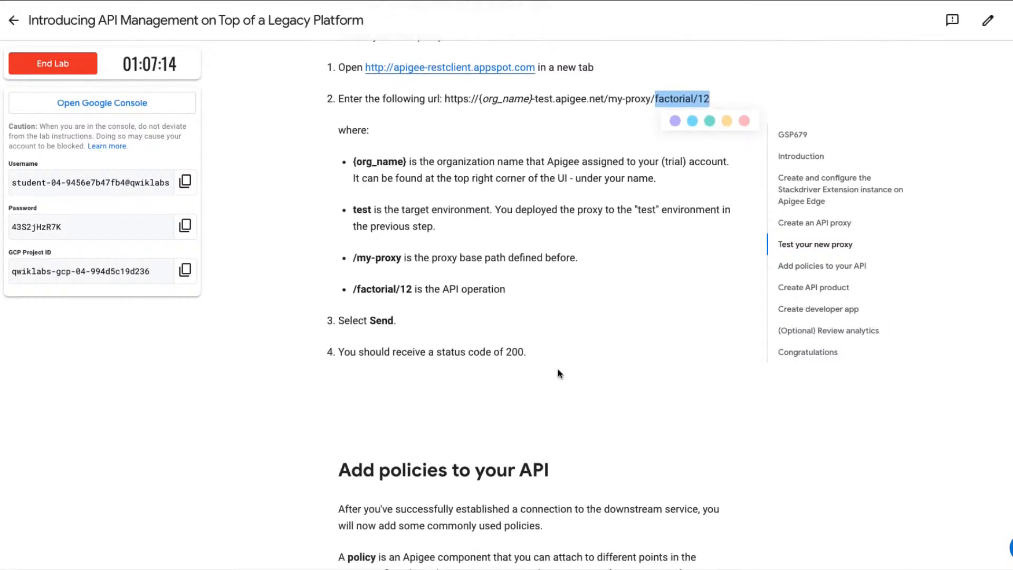
left_click(457, 373)
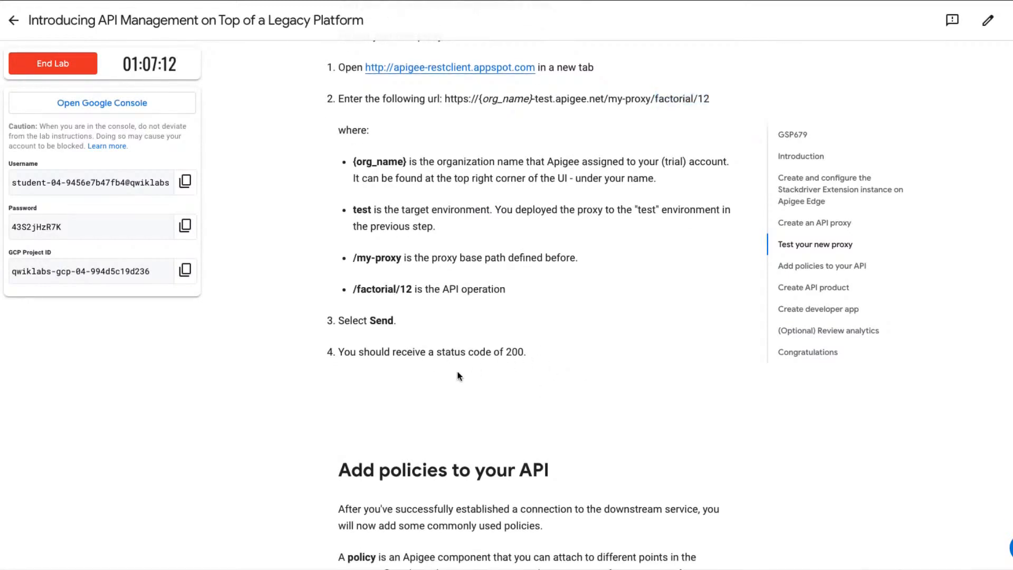
left_click_drag(555, 355, 328, 350)
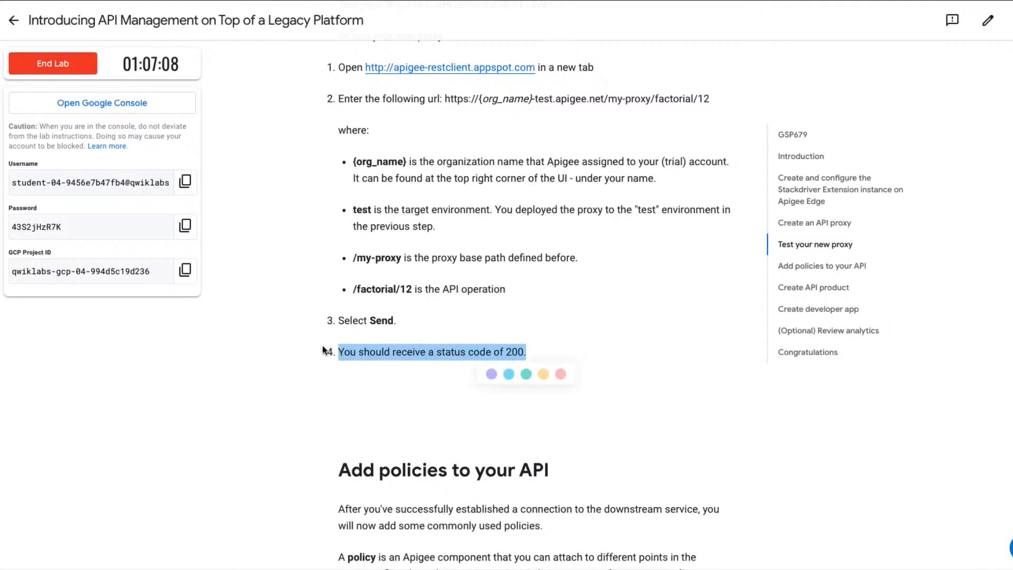
scroll(323, 347, "down", 3)
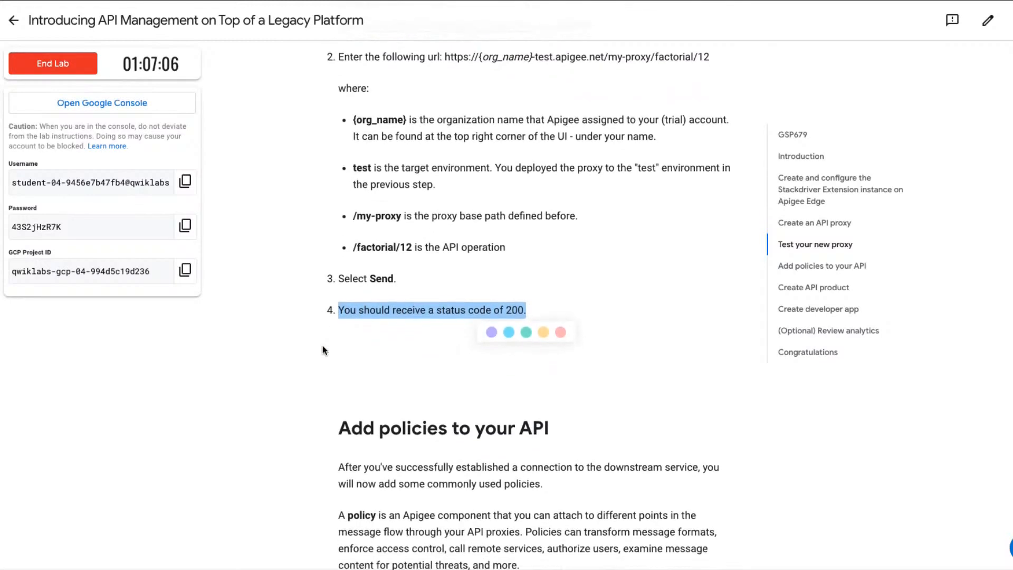
scroll(324, 350, "down", 2)
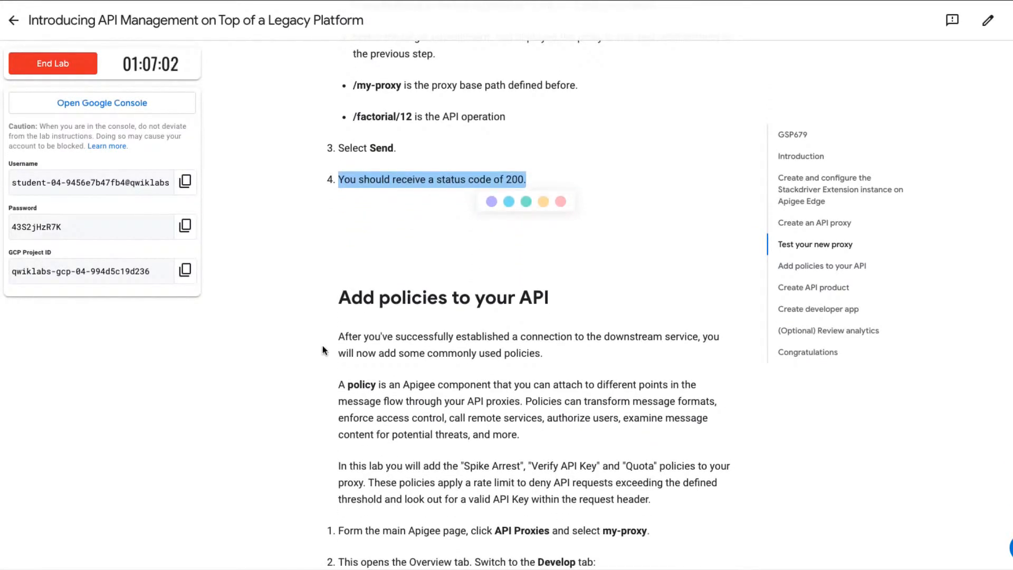
scroll(323, 349, "down", 1)
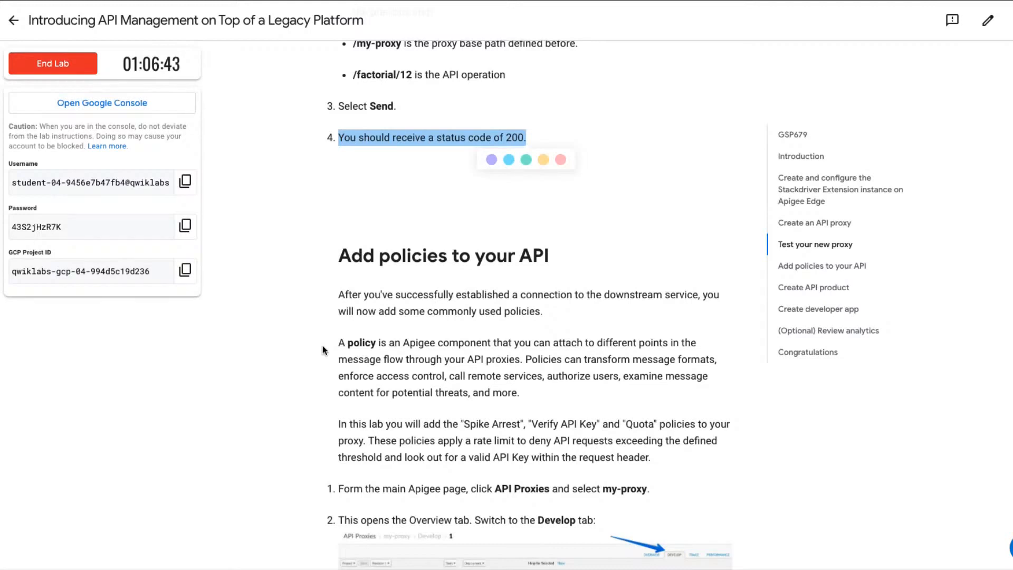
scroll(323, 346, "down", 3)
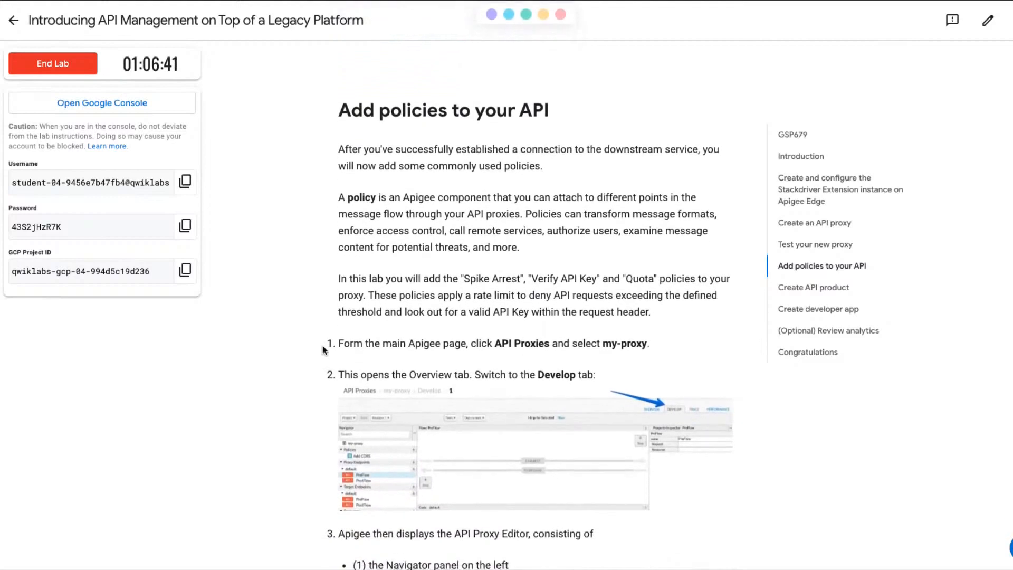
scroll(322, 348, "down", 1)
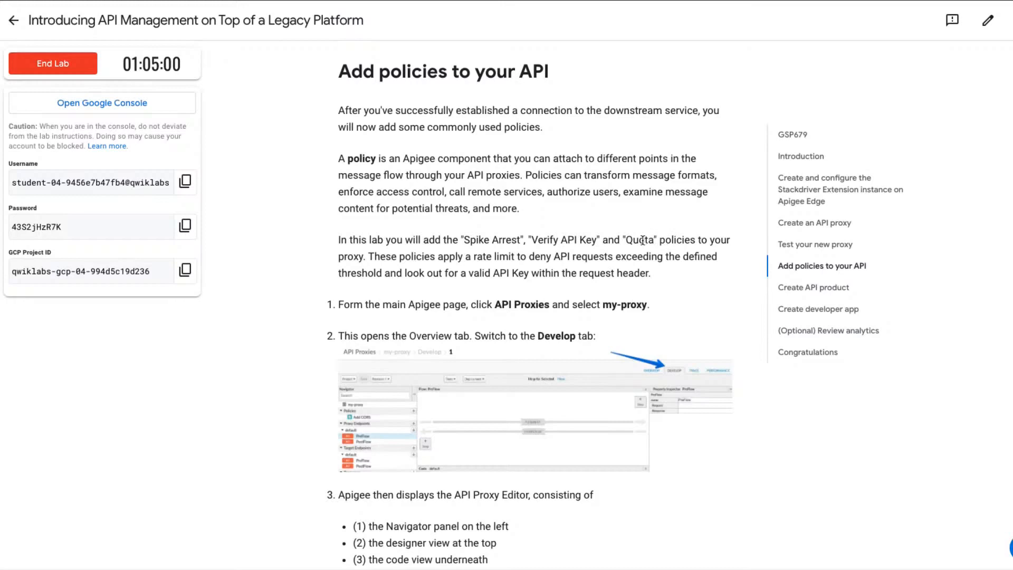
Read the lab instructions on opening my-proxy's Develop view and the four areas of the API Proxy Editor.
scroll(642, 241, "down", 2)
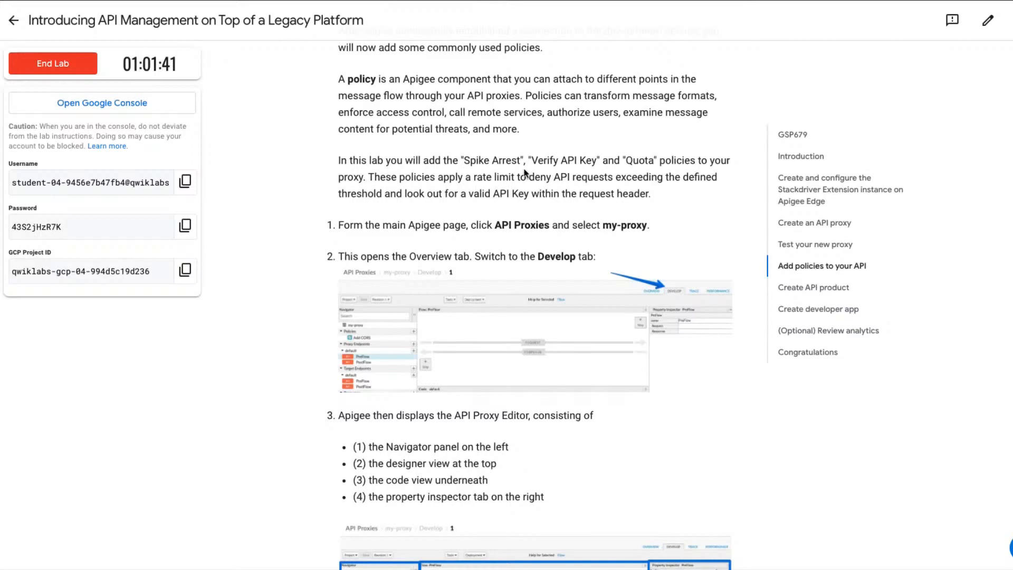
scroll(491, 218, "down", 1)
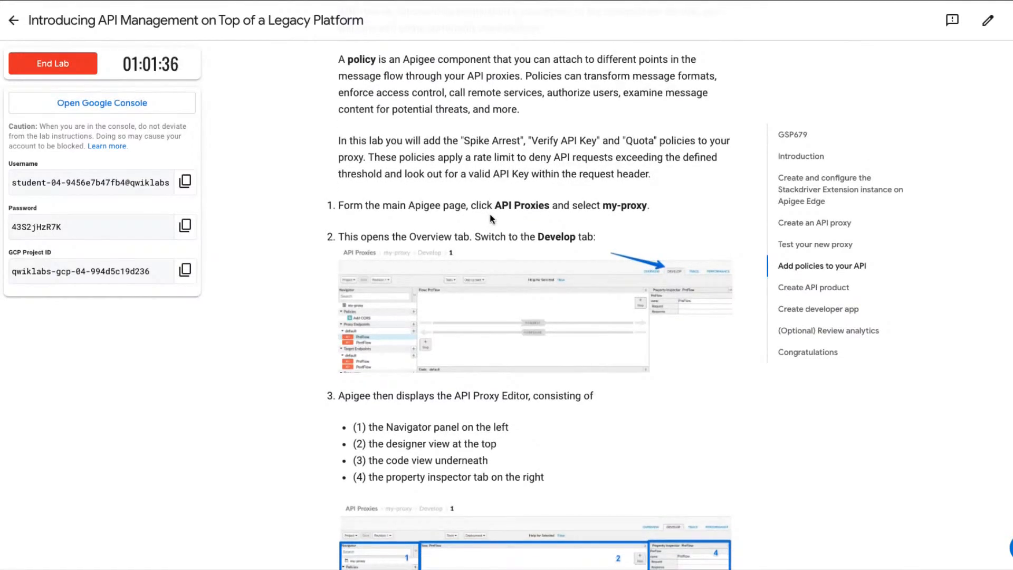
scroll(491, 219, "down", 1)
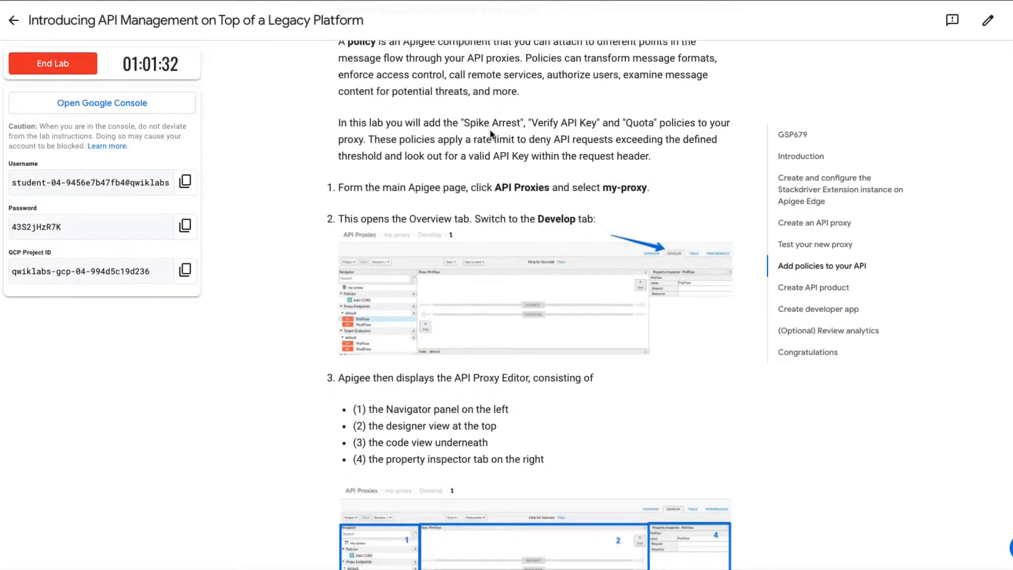
scroll(490, 134, "down", 1)
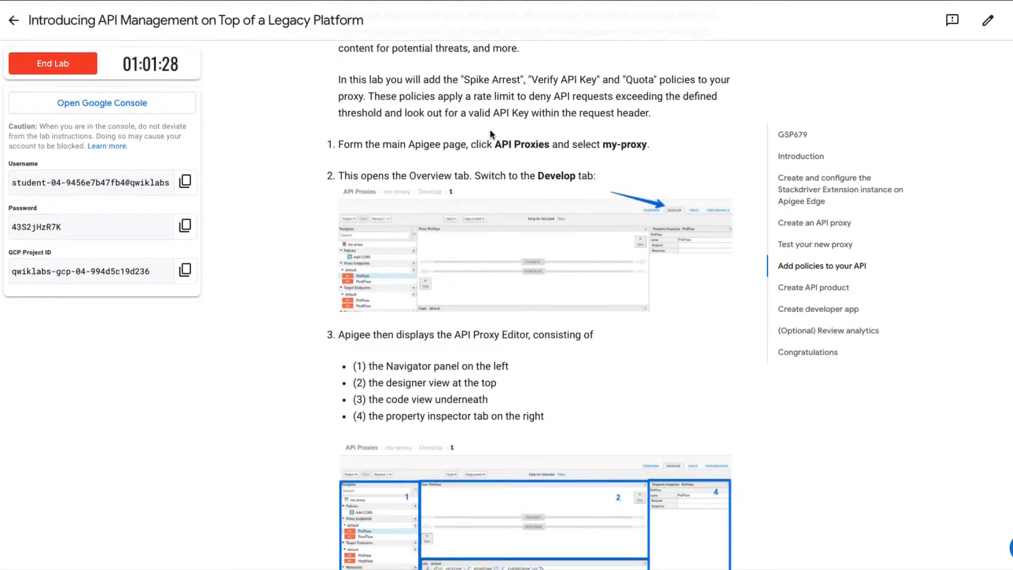
scroll(491, 134, "down", 2)
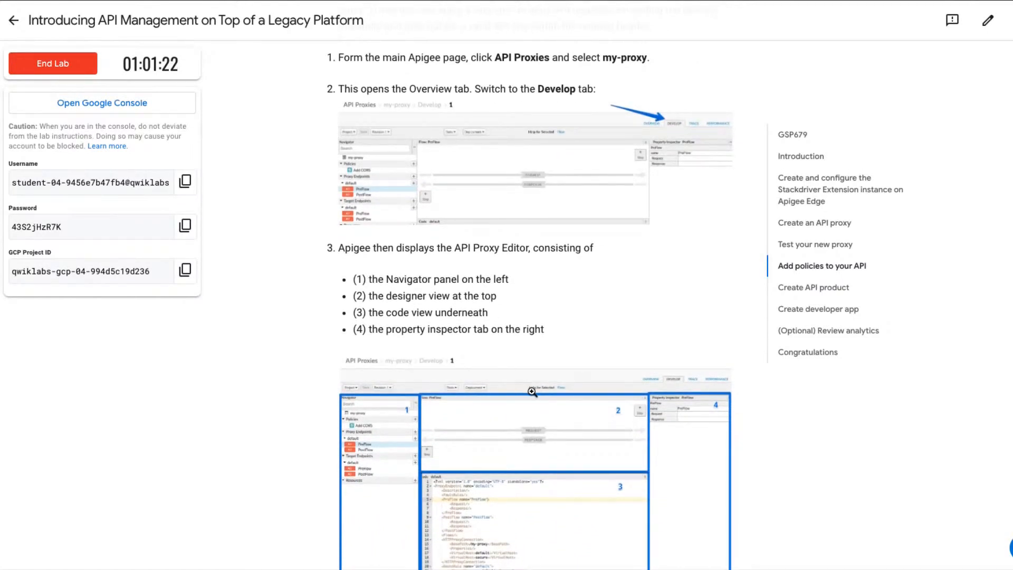
scroll(532, 391, "down", 1)
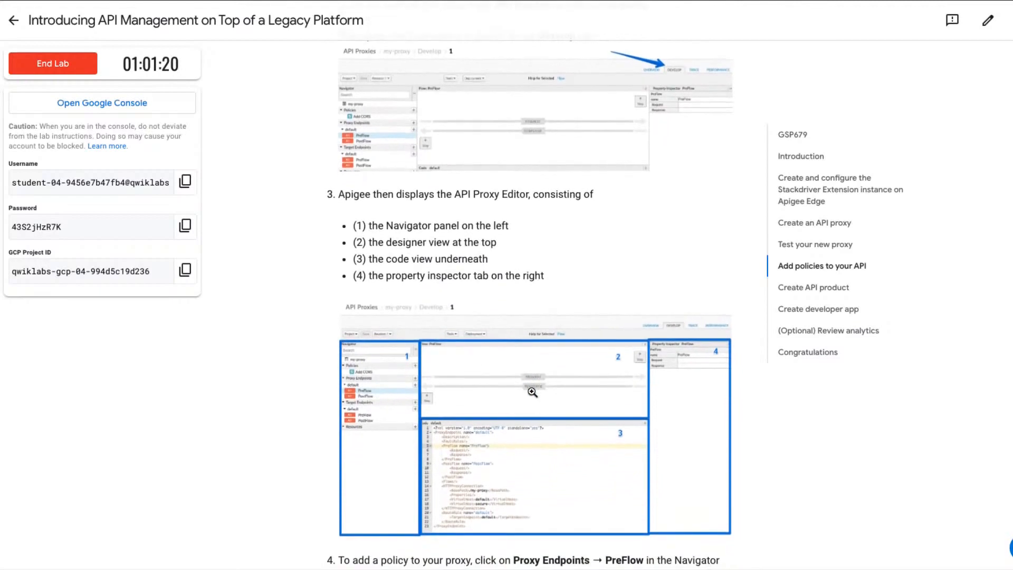
scroll(532, 391, "up", 1)
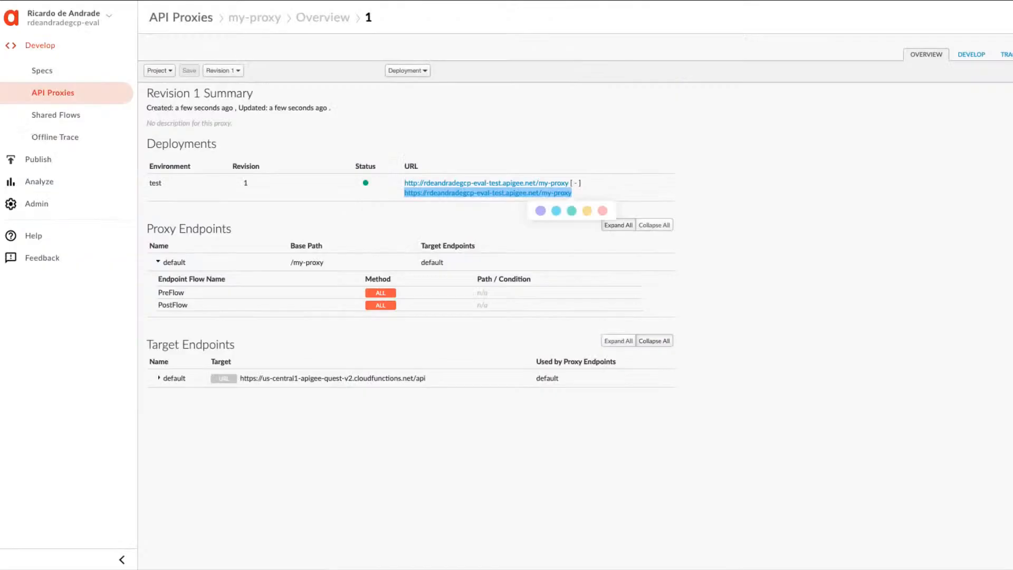
Switch to Apigee Edge, reopen my-proxy from the API Proxies list, and show its Develop view.
left_click(428, 142)
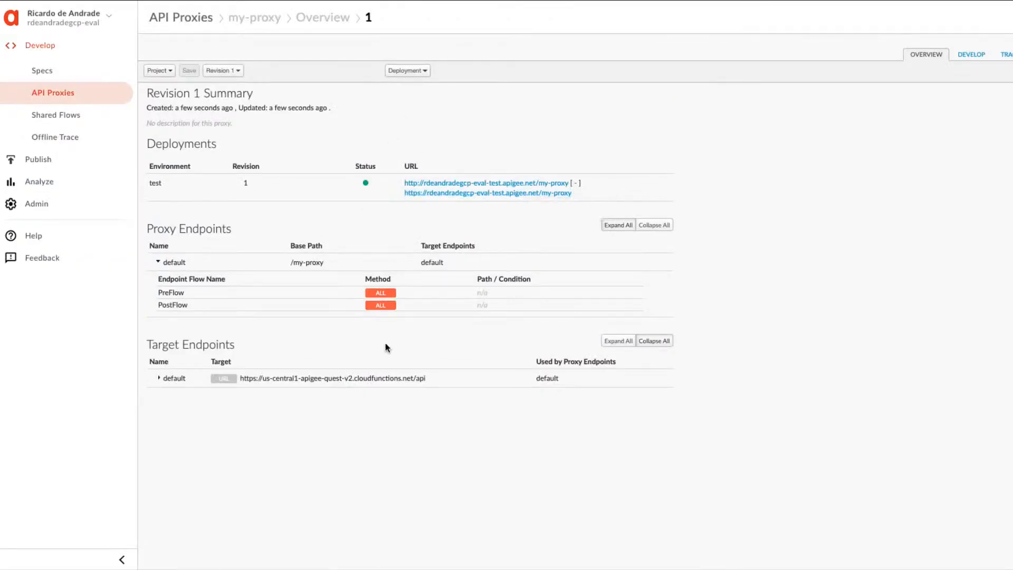
left_click(972, 56)
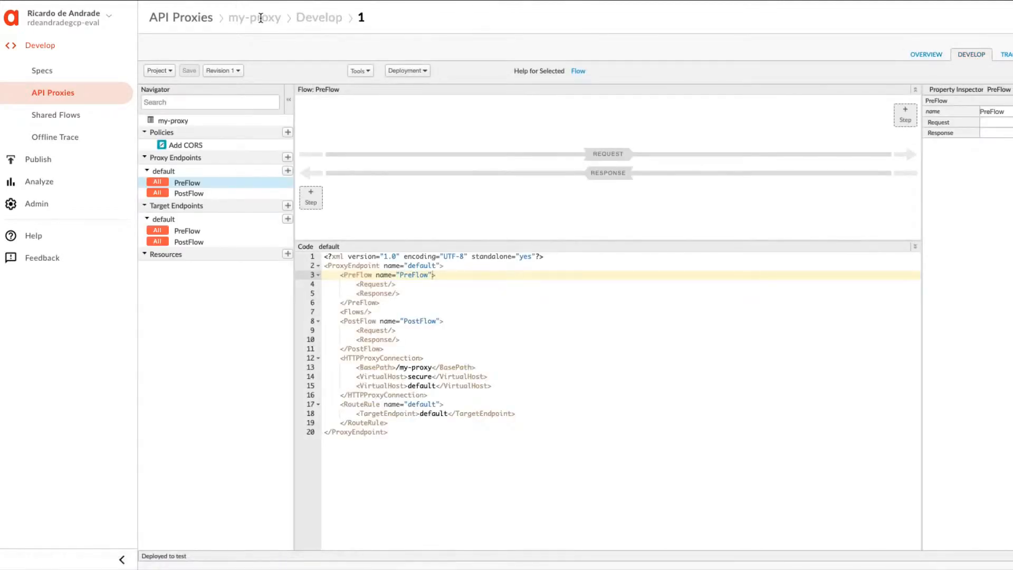
left_click(170, 22)
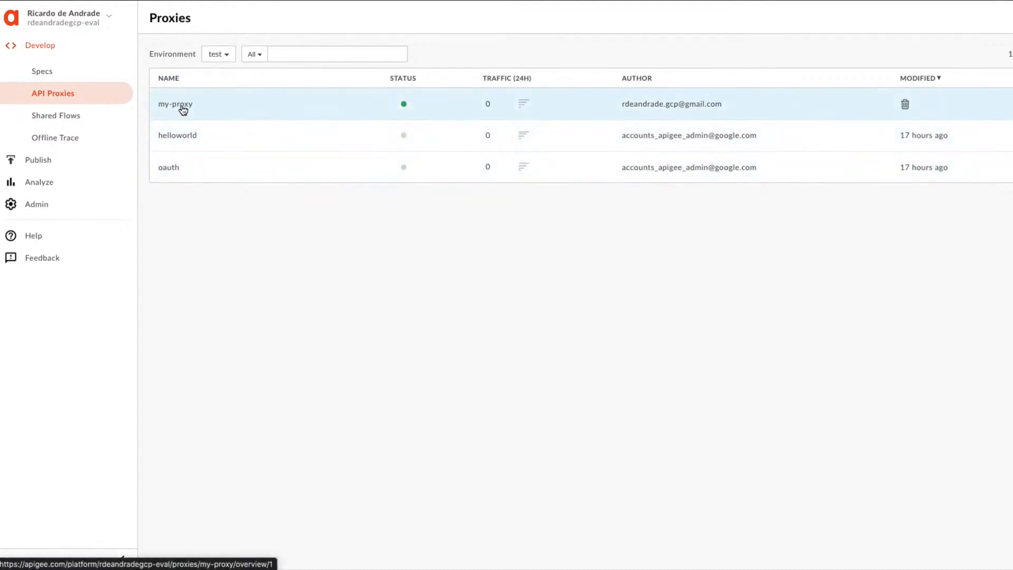
left_click(183, 110)
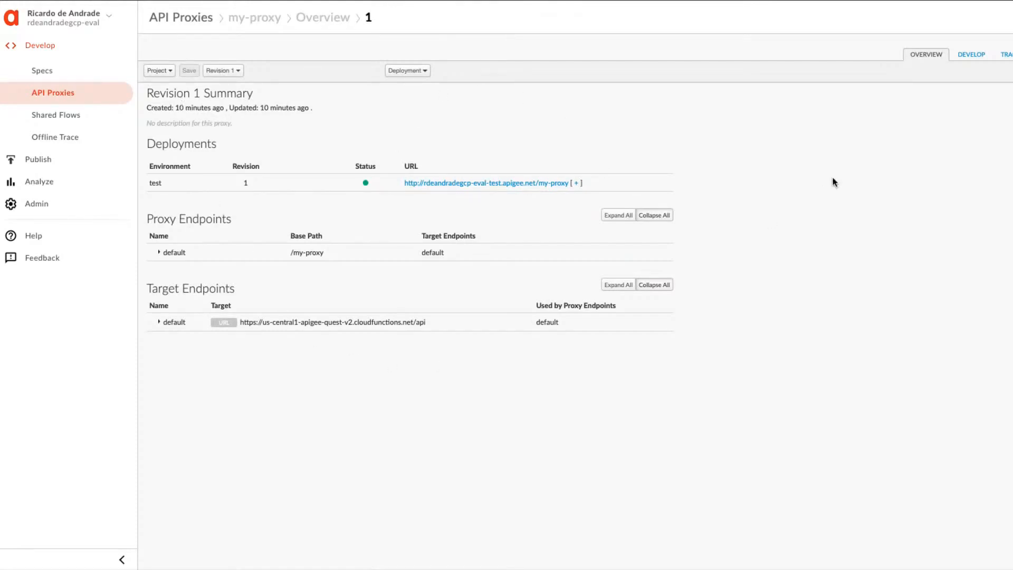
left_click(978, 58)
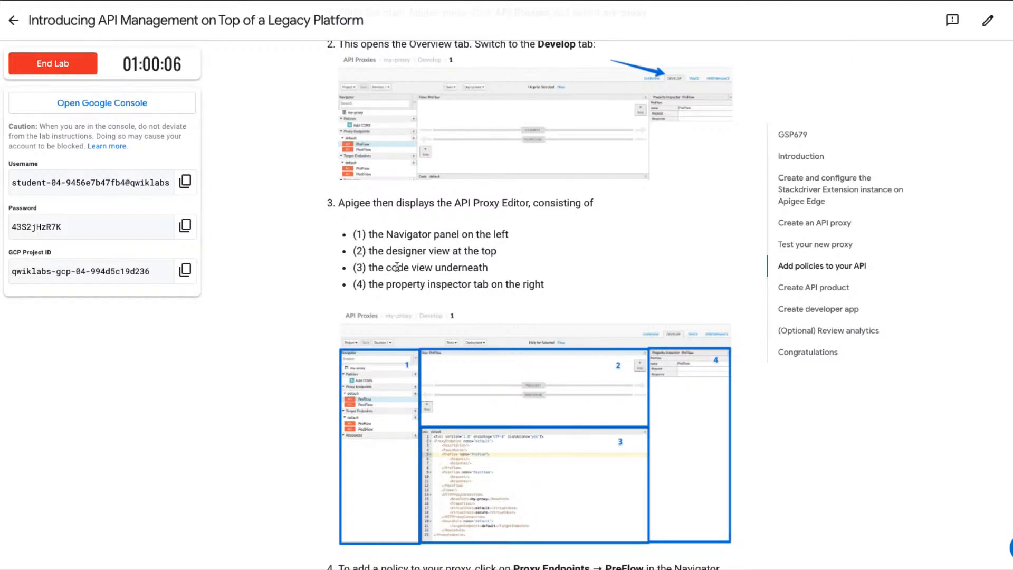
Return to the lab page and read the instructions for adding a Spike Arrest policy to the proxy endpoint's PreFlow.
scroll(716, 399, "down", 3)
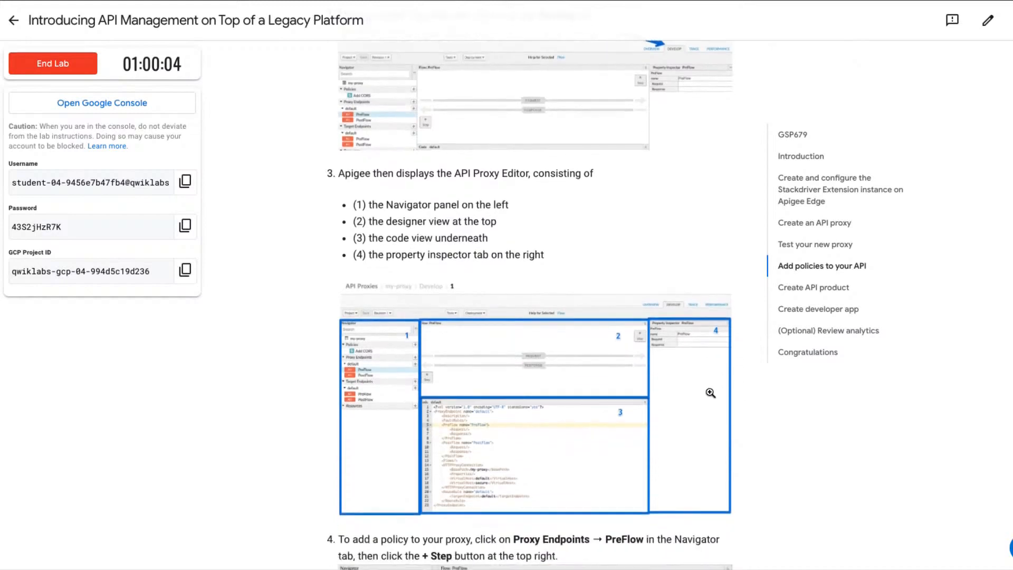
scroll(710, 393, "down", 6)
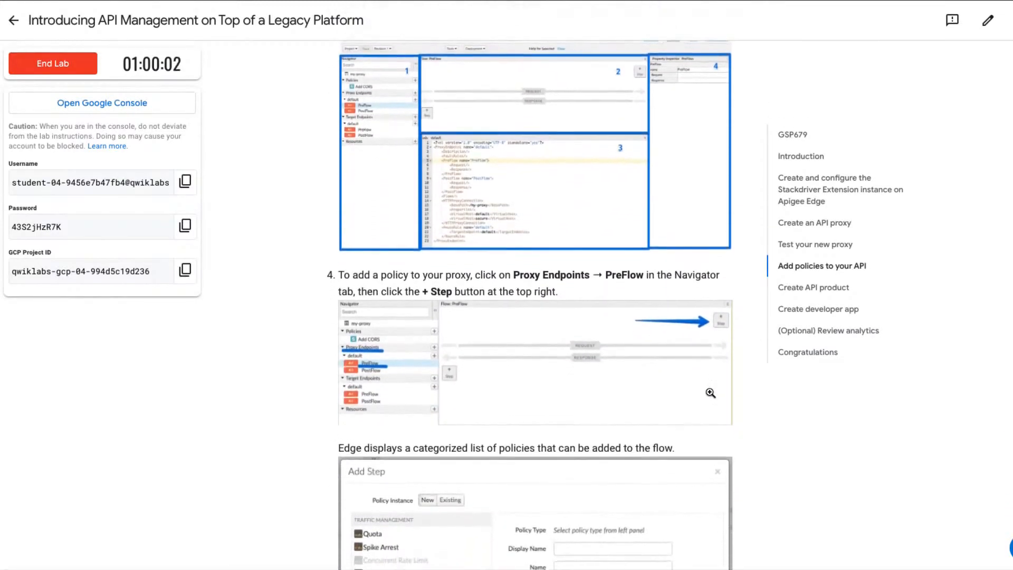
scroll(711, 393, "down", 1)
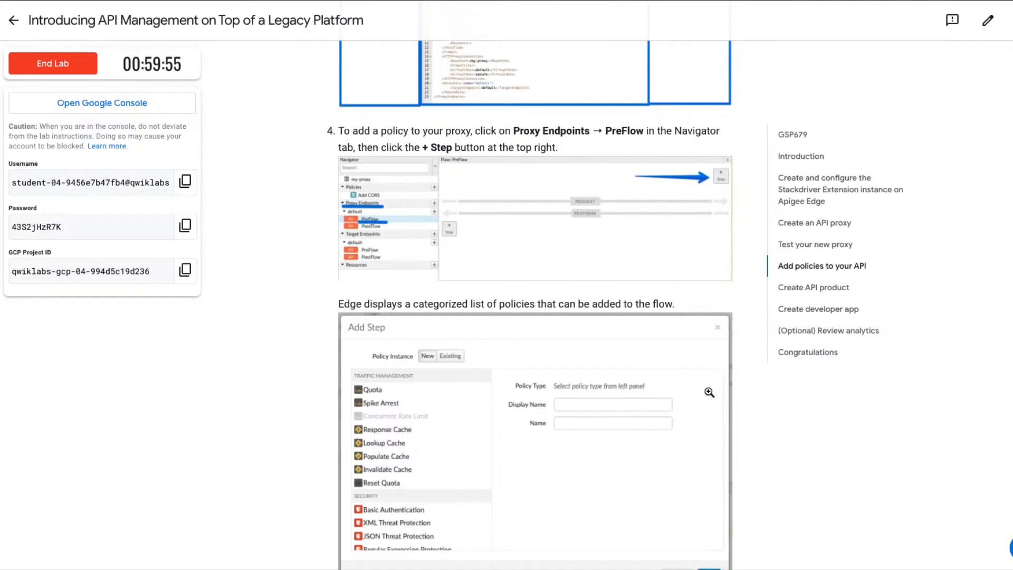
scroll(709, 392, "down", 3)
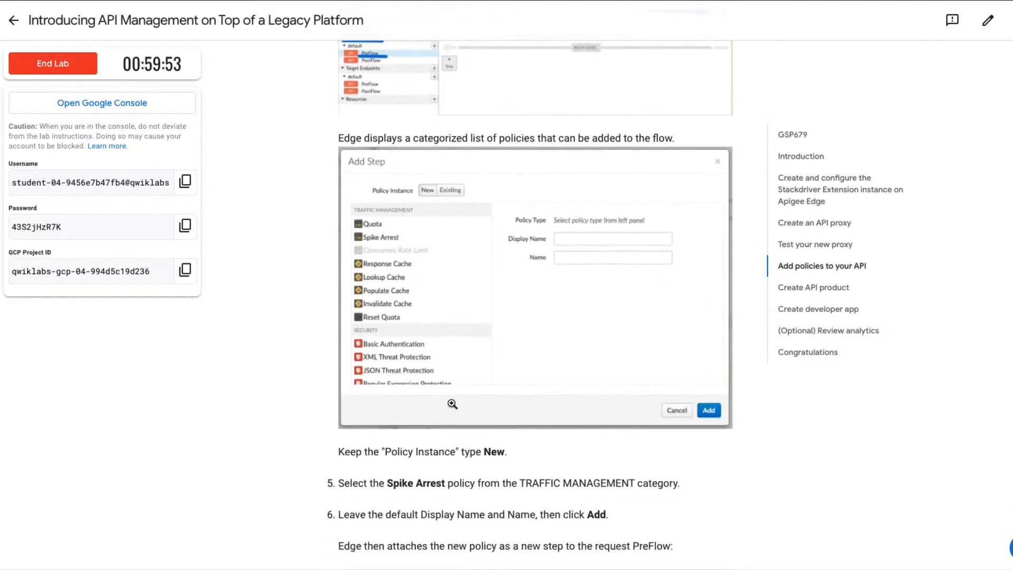
scroll(499, 319, "up", 2)
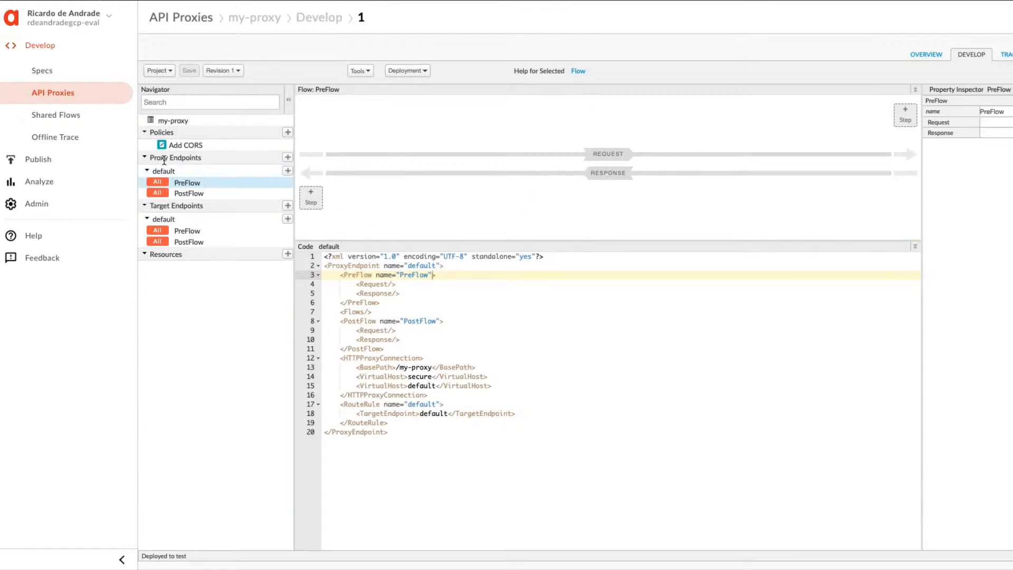
In my-proxy's editor, check the Proxy Endpoints and Target Endpoints groups and start adding a step to the proxy endpoint's PreFlow request.
left_click(145, 158)
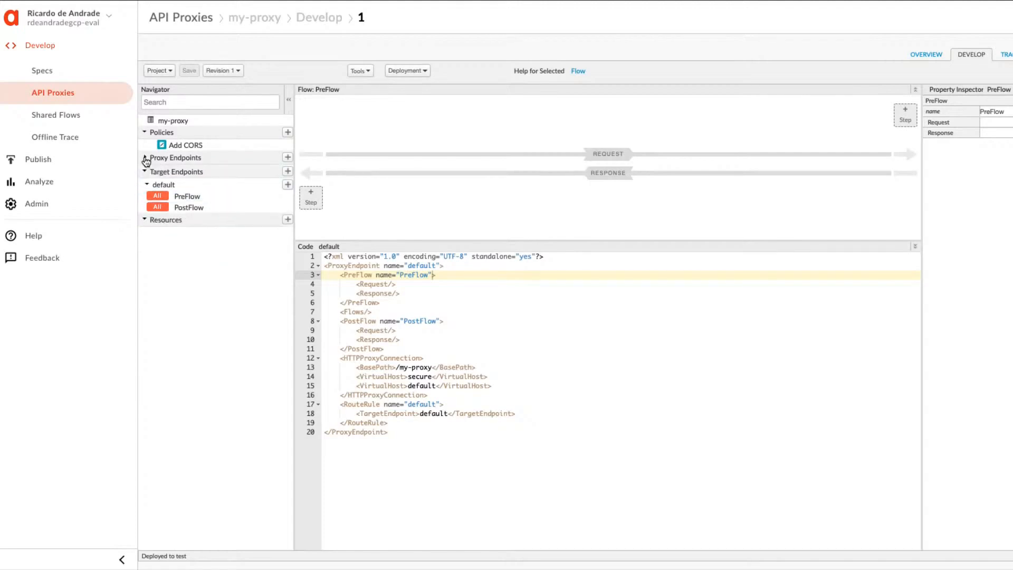
left_click(145, 159)
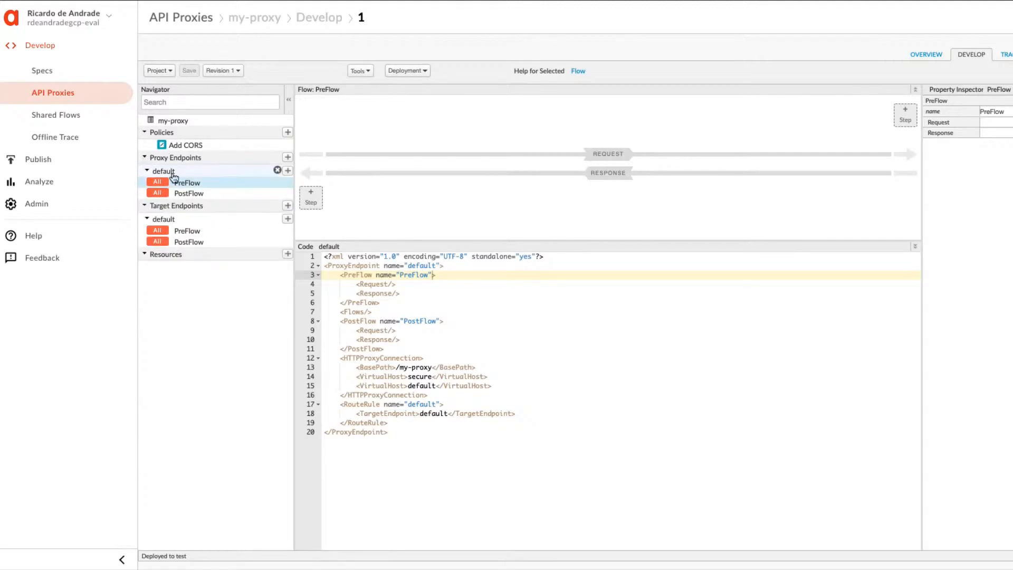
left_click(146, 207)
left_click(146, 207)
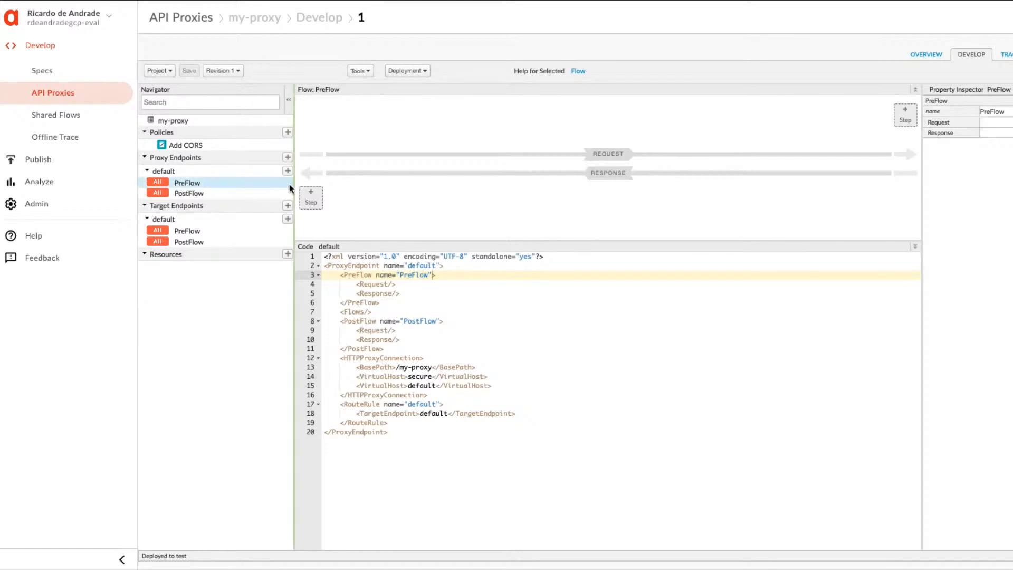
left_click(904, 113)
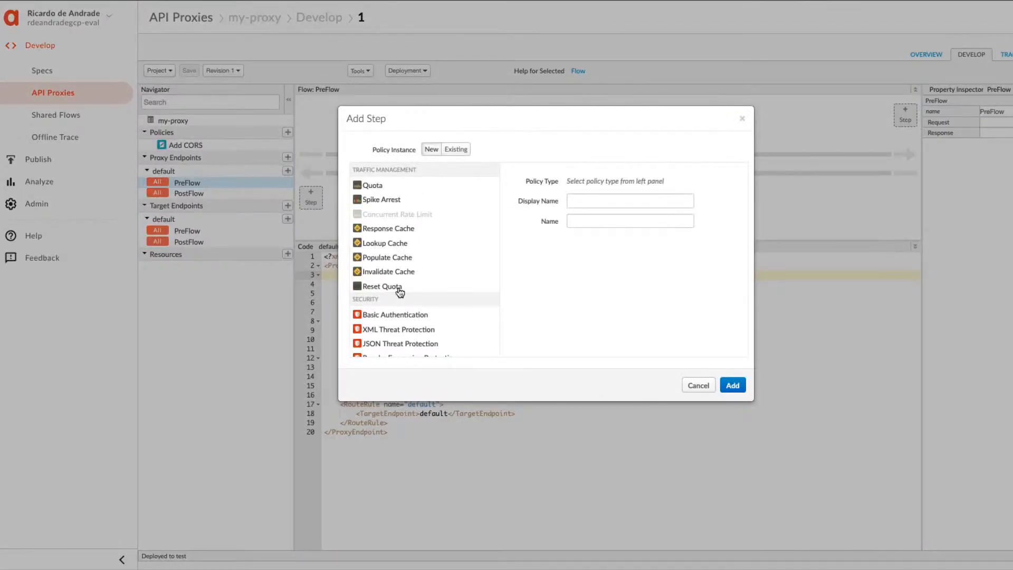
Look through the available policy categories for the new step and select Spike Arrest under Traffic Management.
scroll(400, 292, "down", 3)
scroll(400, 292, "down", 10)
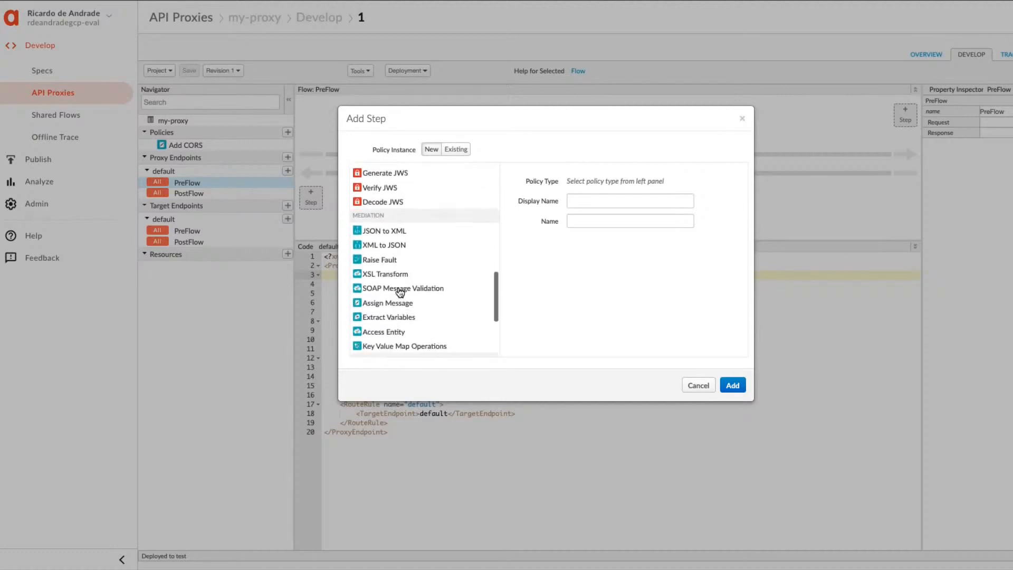
scroll(400, 292, "up", 8)
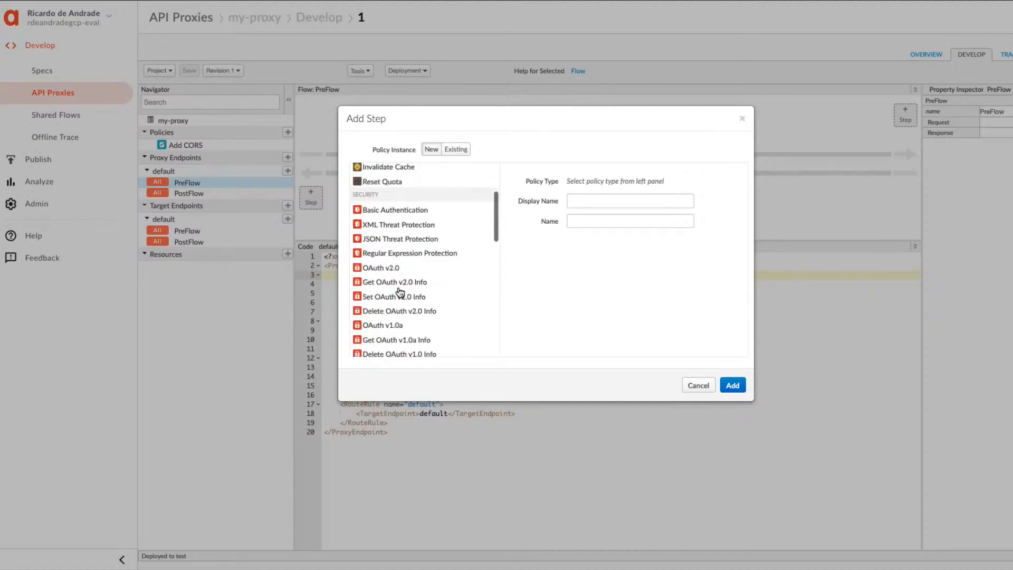
scroll(399, 290, "down", 6)
scroll(399, 290, "up", 15)
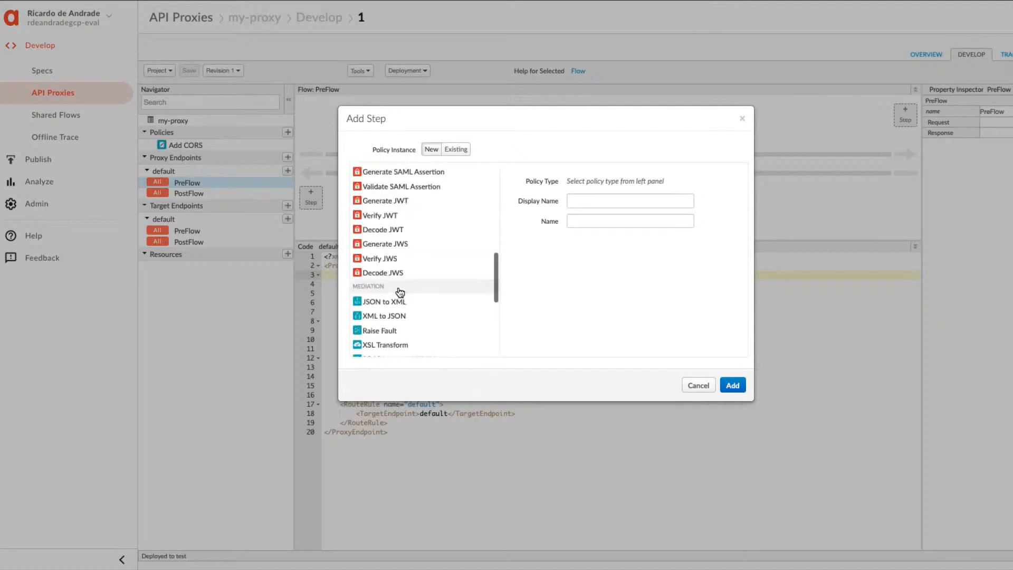
scroll(391, 283, "down", 10)
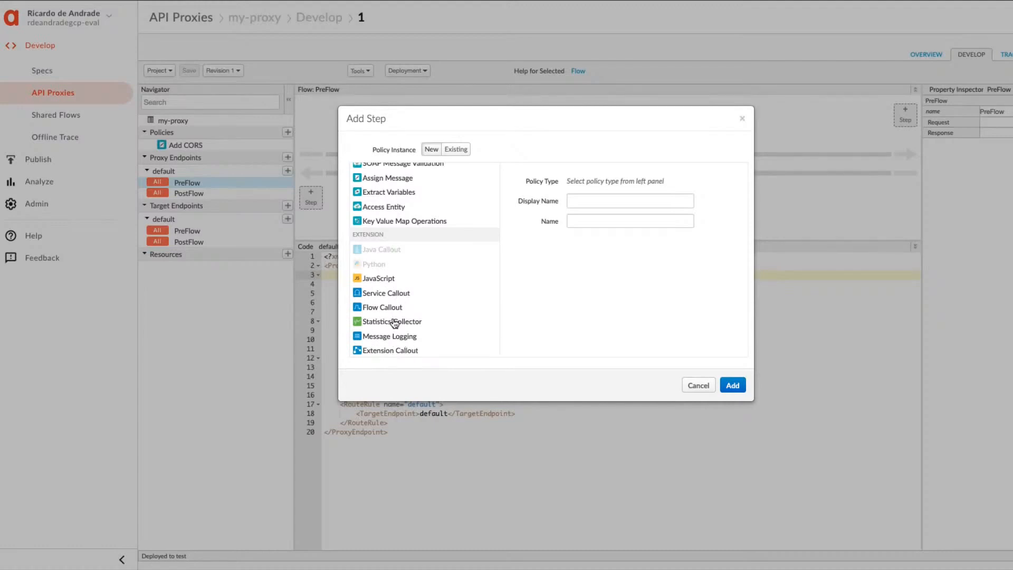
scroll(402, 257, "up", 10)
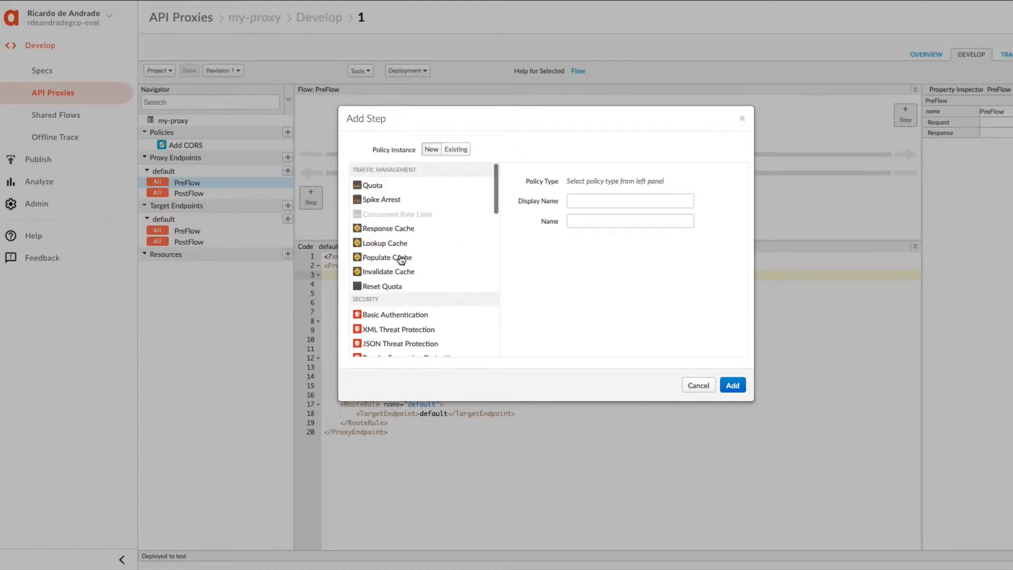
left_click(384, 204)
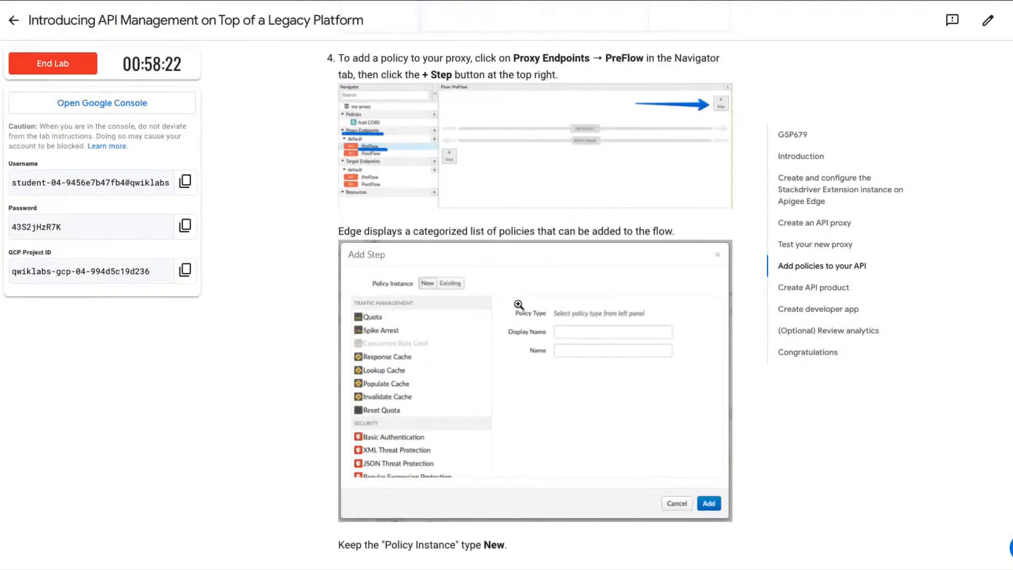
Return to the lab page and read how the Spike Arrest policy is attached to the request PreFlow and how policies can be placed.
scroll(500, 422, "down", 5)
scroll(501, 419, "down", 1)
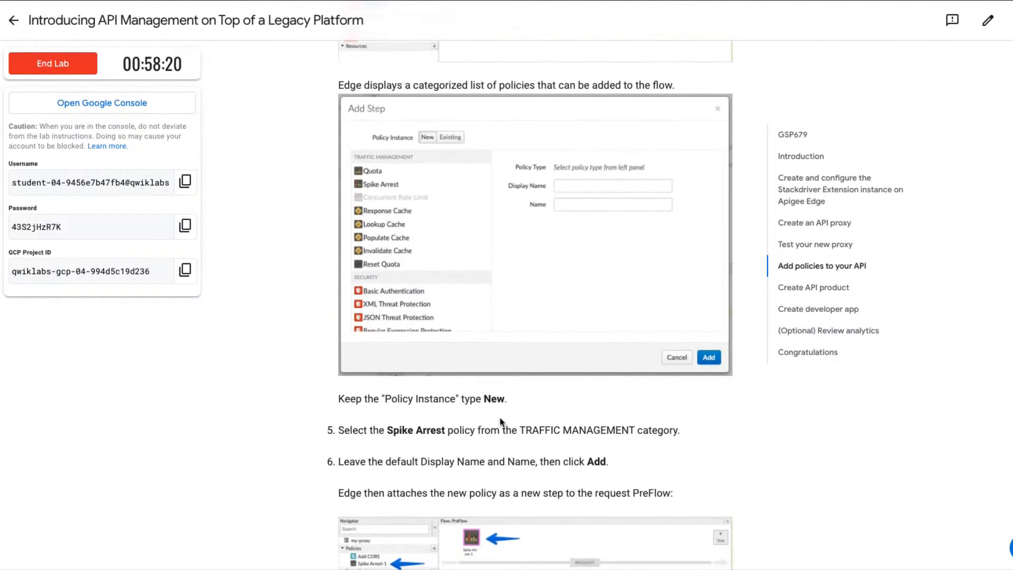
scroll(500, 417, "down", 3)
scroll(500, 418, "down", 3)
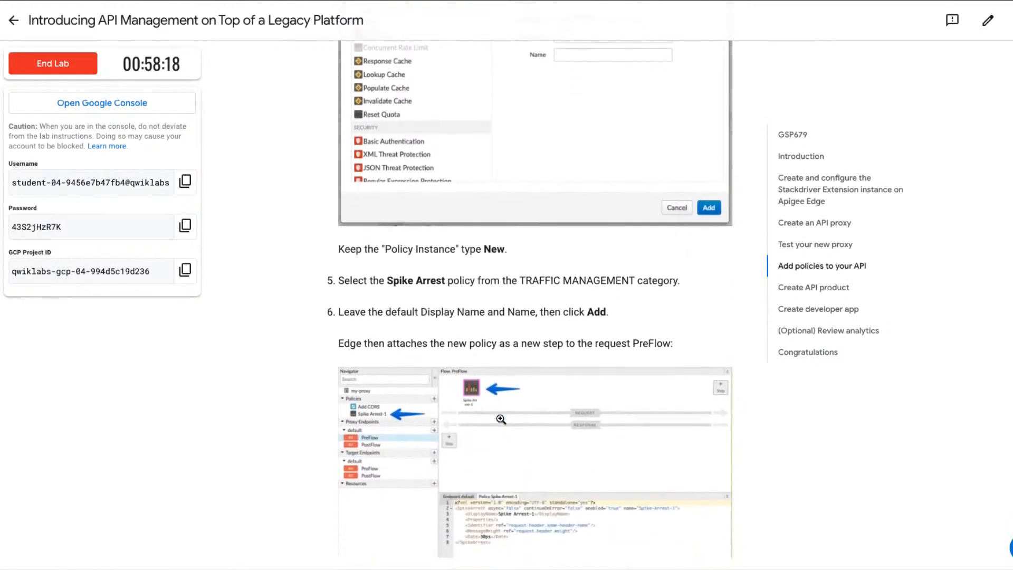
scroll(500, 419, "down", 1)
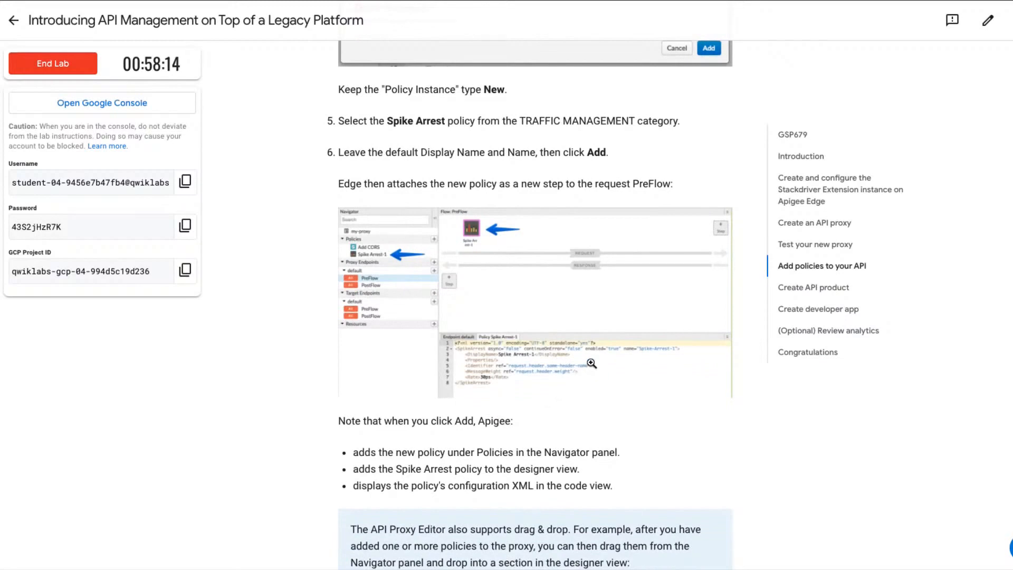
scroll(592, 364, "down", 1)
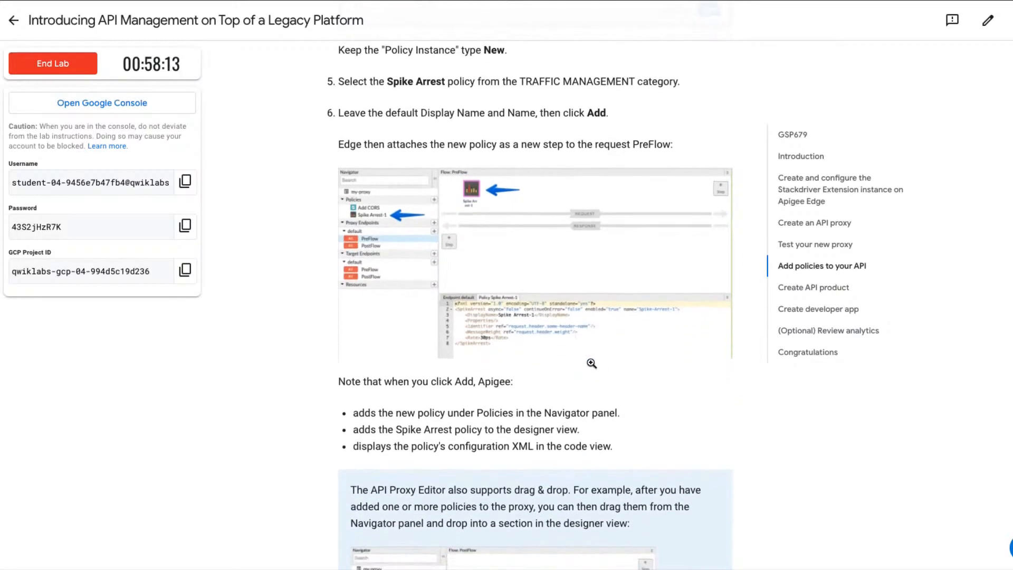
scroll(591, 366, "down", 1)
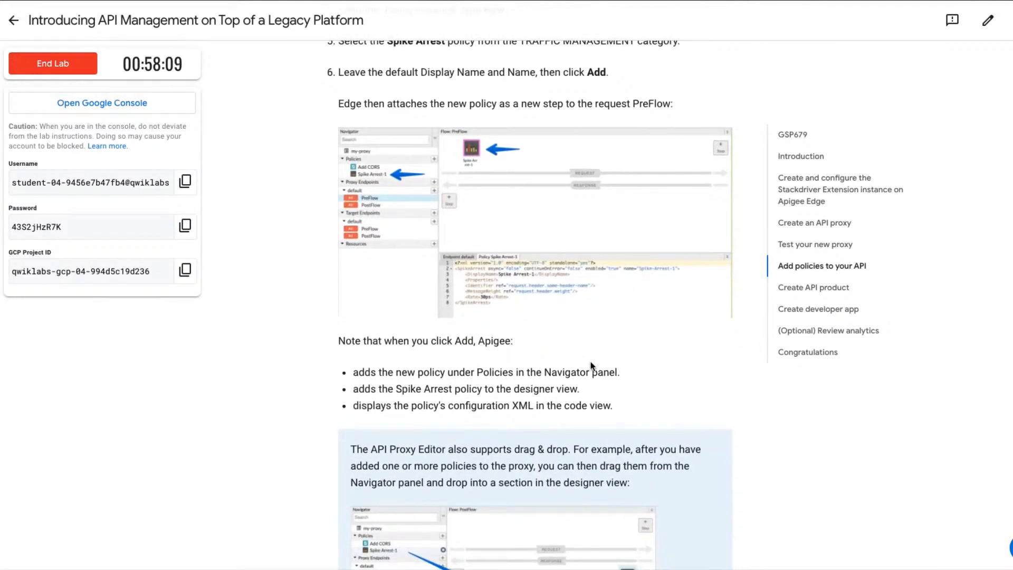
scroll(591, 365, "down", 1)
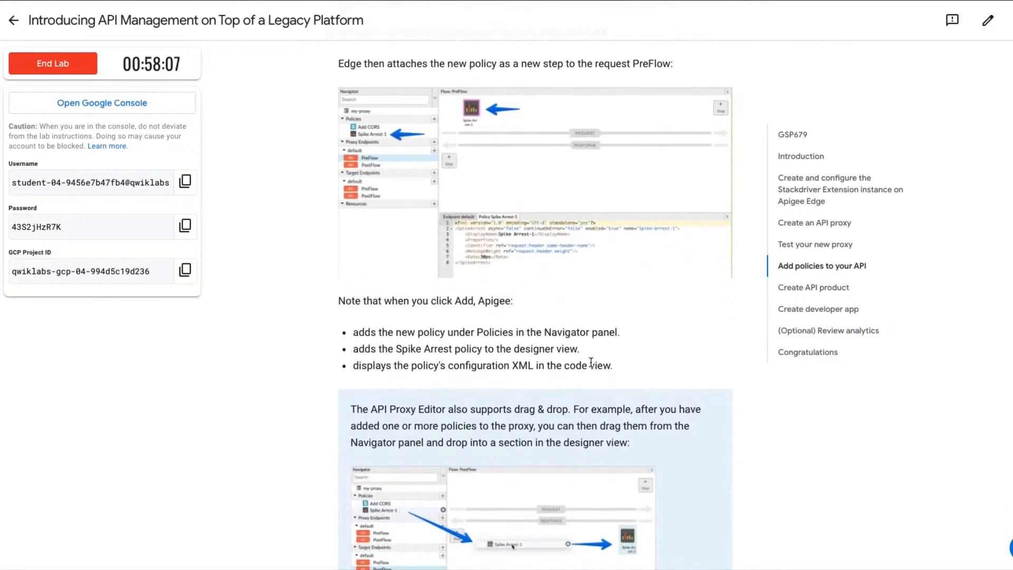
scroll(591, 363, "down", 2)
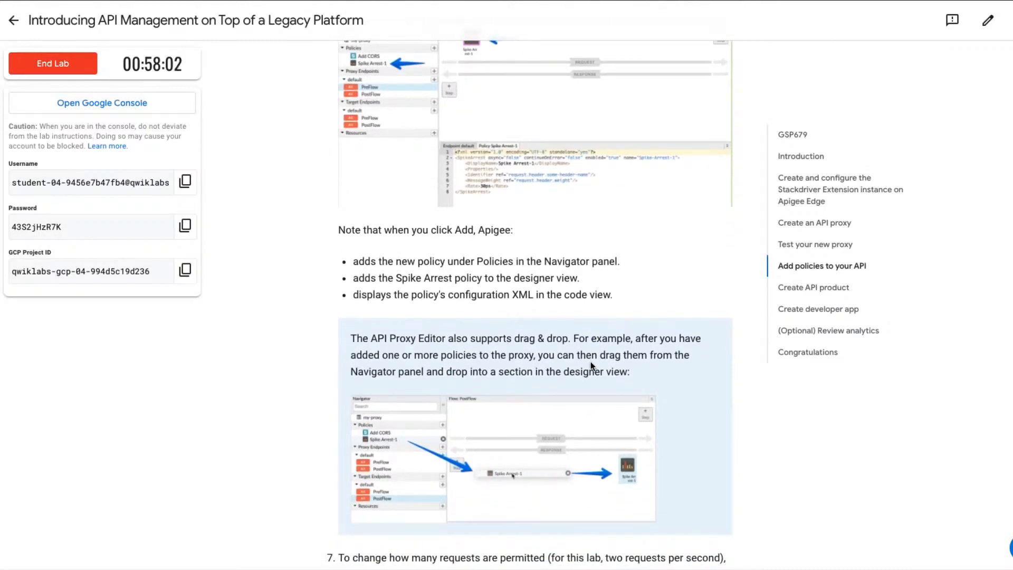
scroll(591, 365, "up", 3)
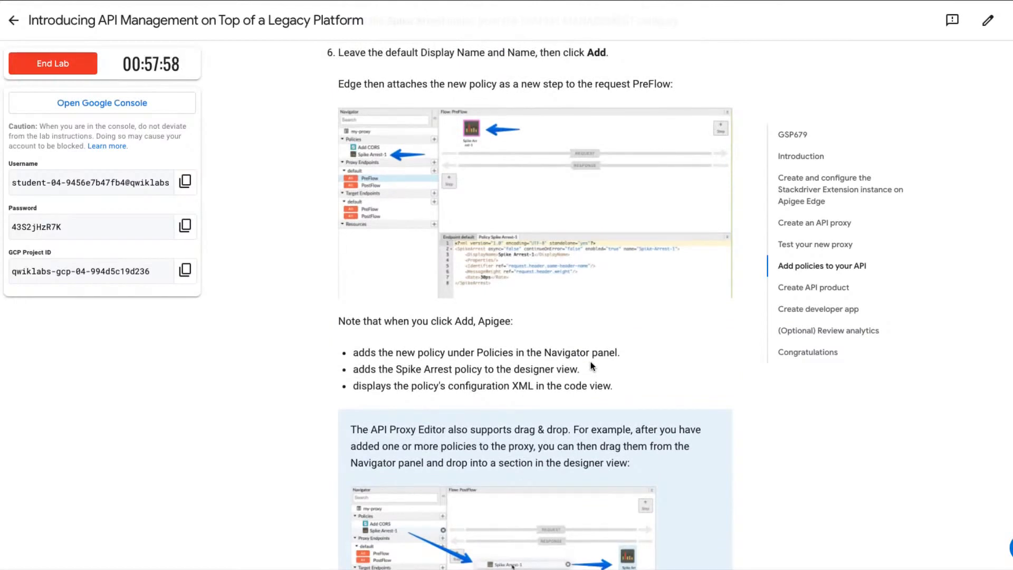
Check the lab's notes on policy placement and rate, and add the Spike Arrest policy to the request PreFlow with its default names.
scroll(591, 366, "down", 4)
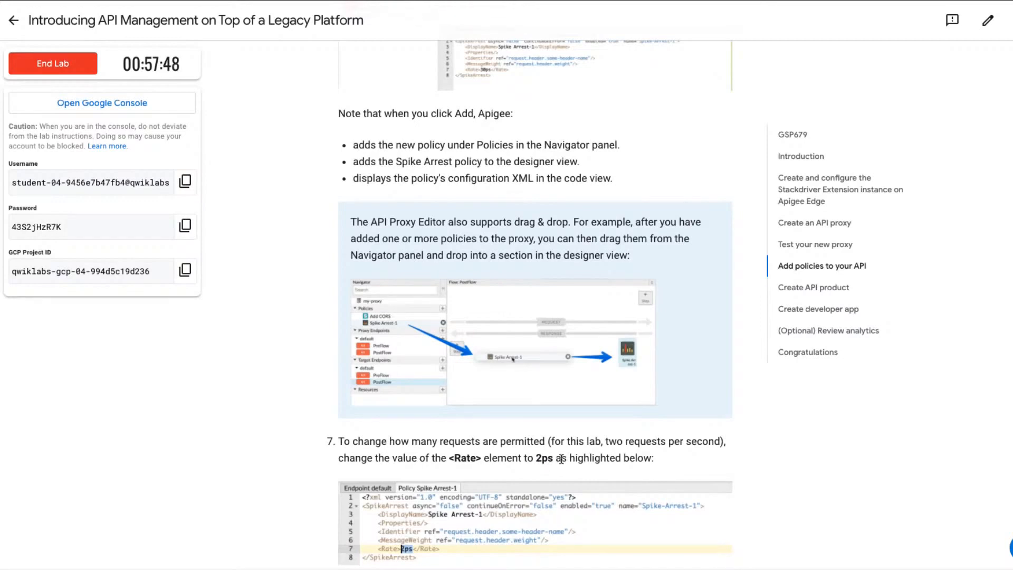
scroll(562, 459, "up", 7)
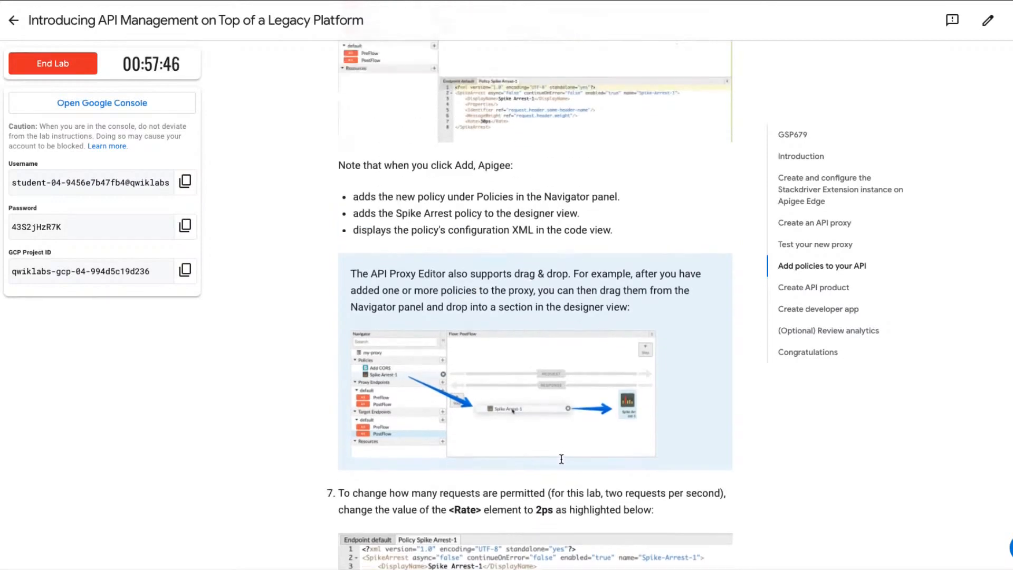
scroll(561, 459, "up", 4)
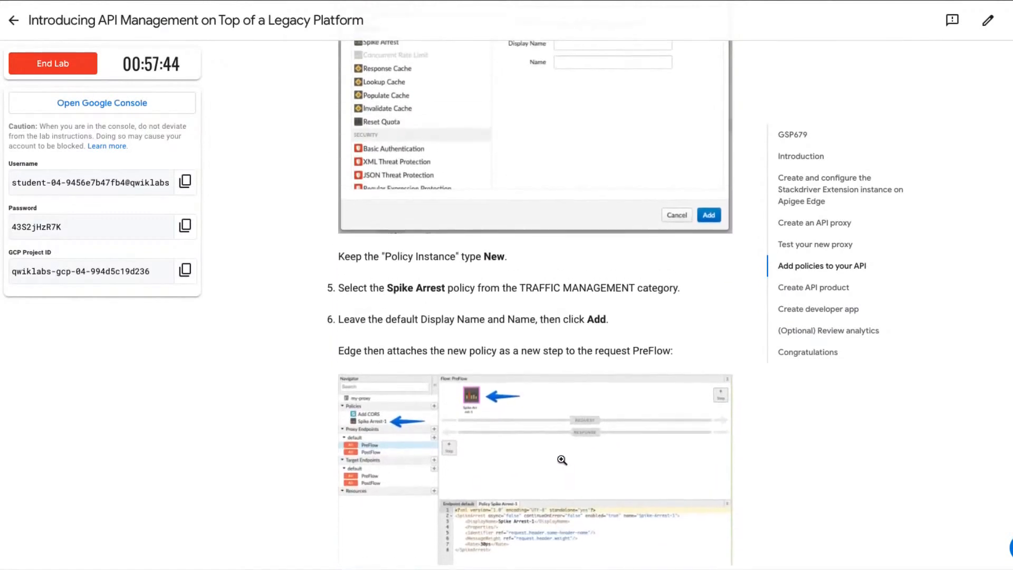
scroll(561, 458, "up", 1)
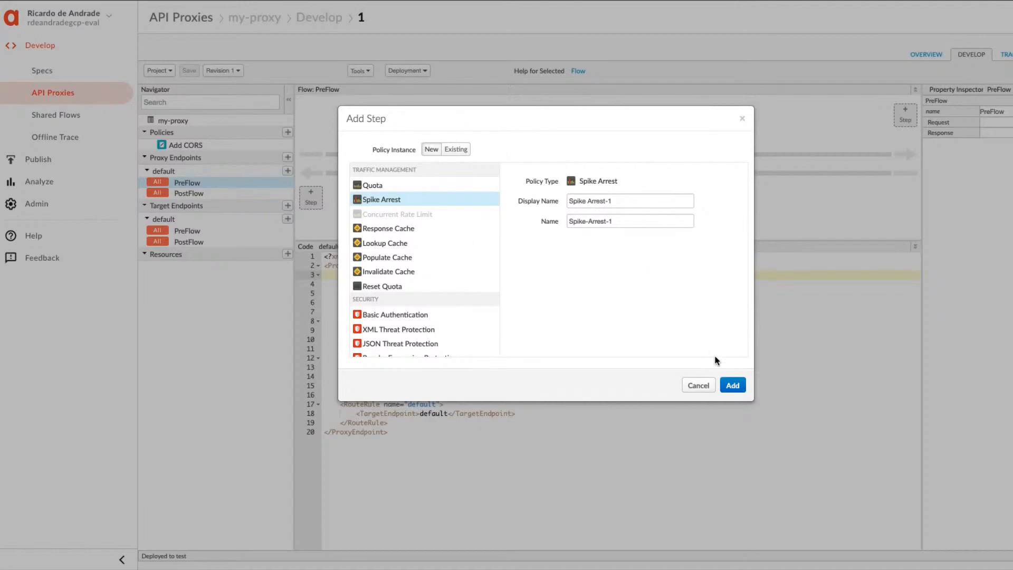
left_click(733, 385)
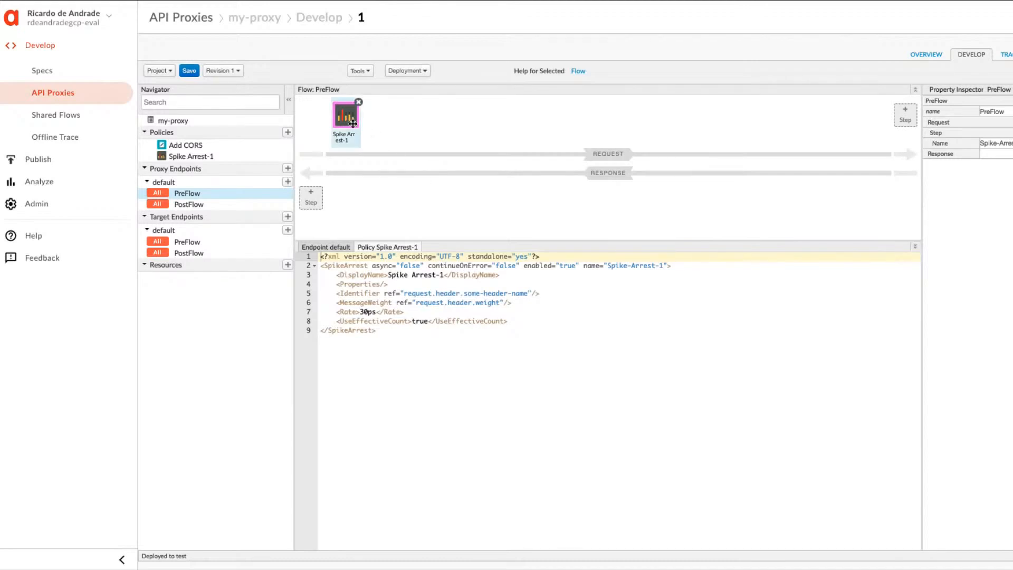
Try moving Spike Arrest to the PreFlow response and back, and attaching and removing a second copy on the response.
left_click_drag(352, 121, 374, 205)
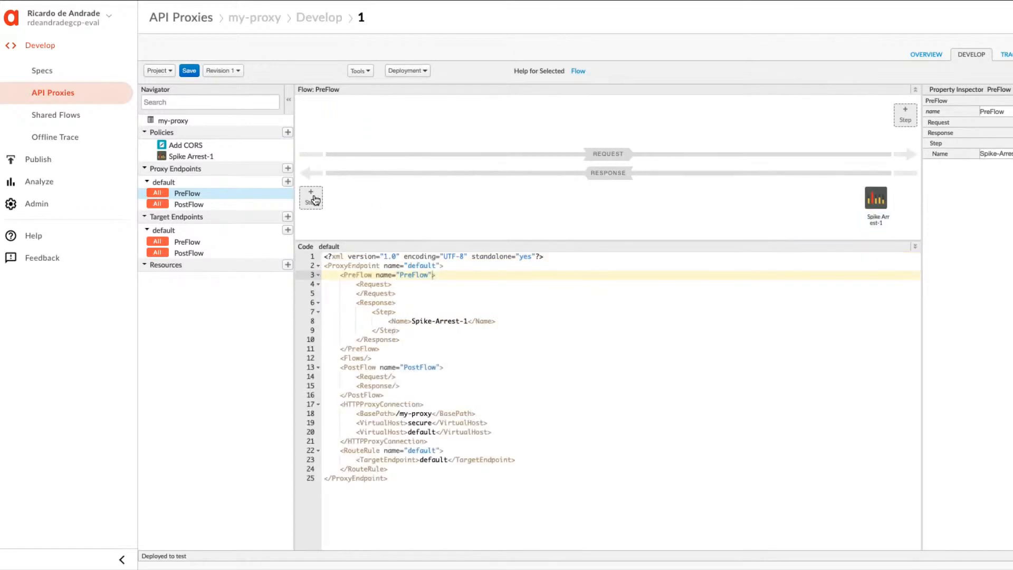
left_click_drag(880, 202, 790, 125)
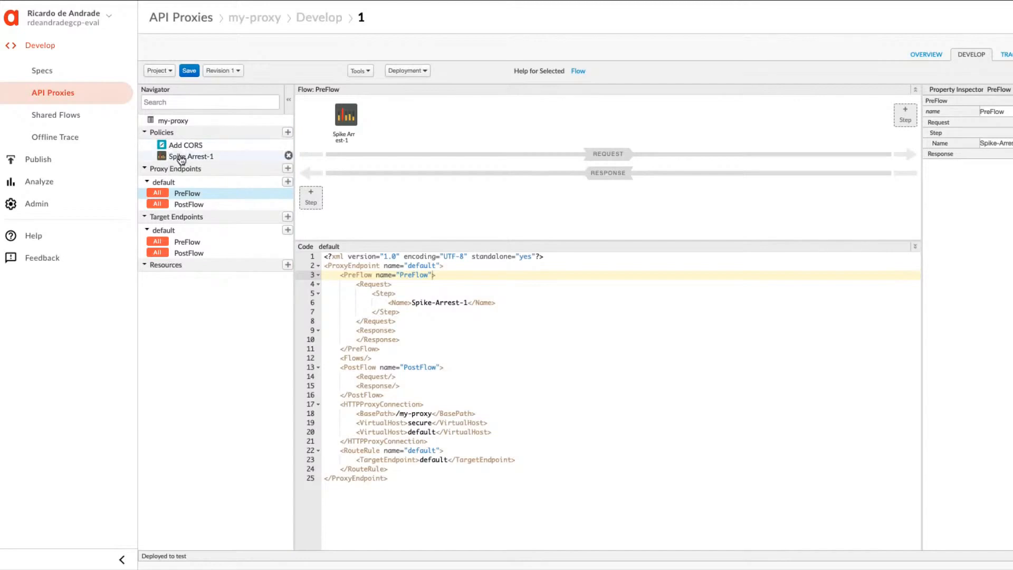
left_click_drag(181, 160, 389, 213)
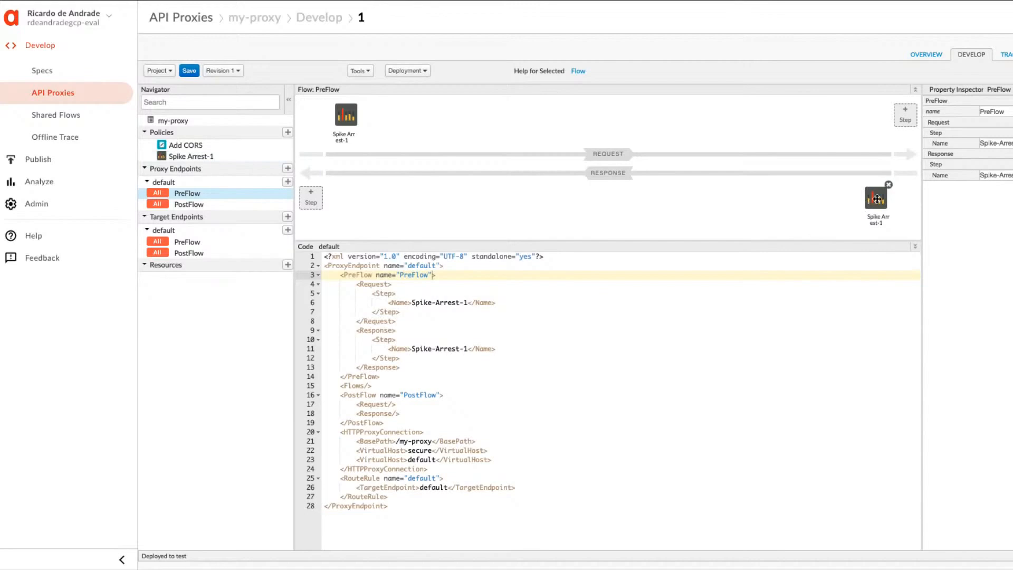
left_click(889, 186)
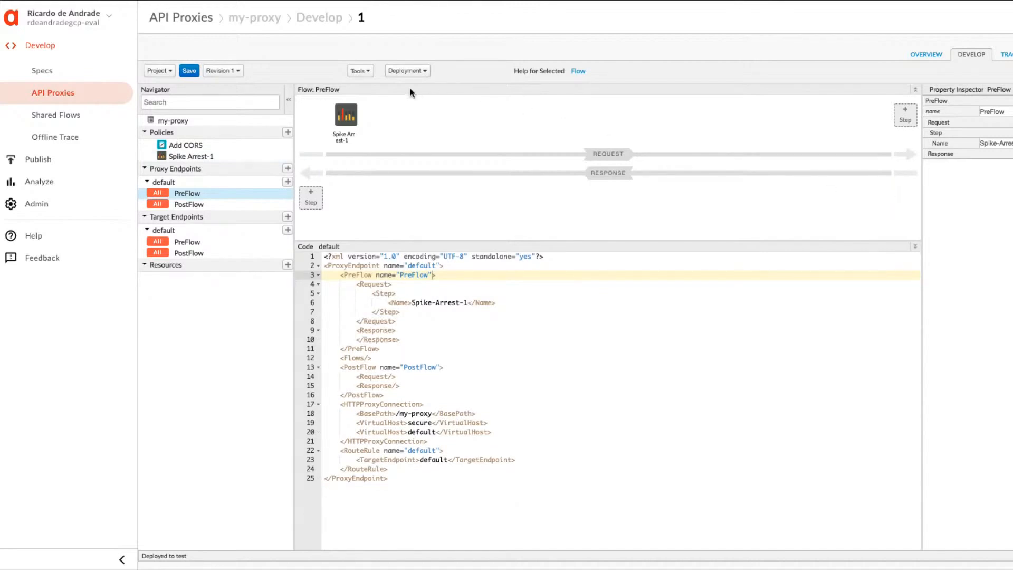
Open the Spike Arrest policy's configuration from the policy list and set its Rate element to 2ps.
mouse_move(348, 115)
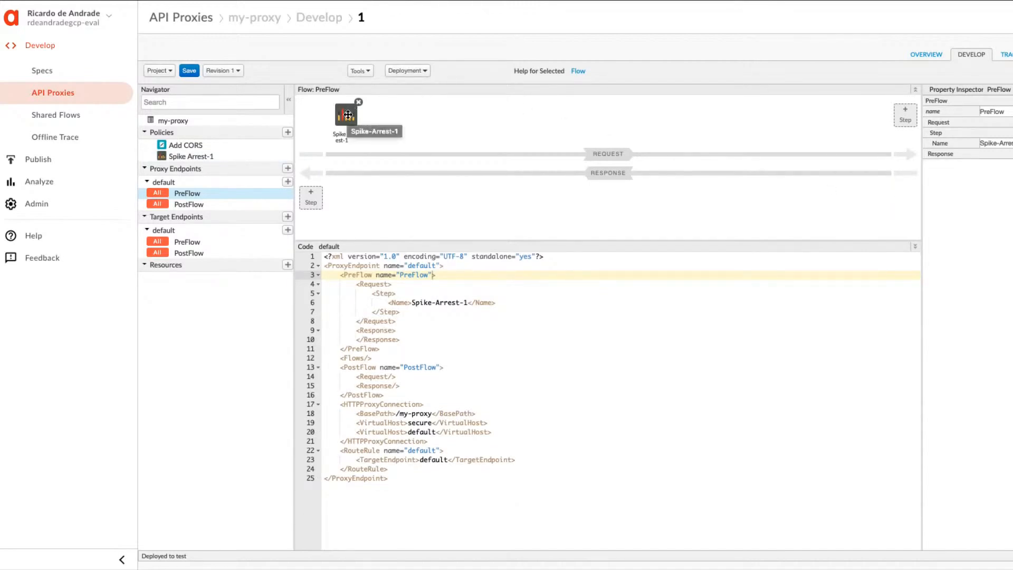
left_click(189, 194)
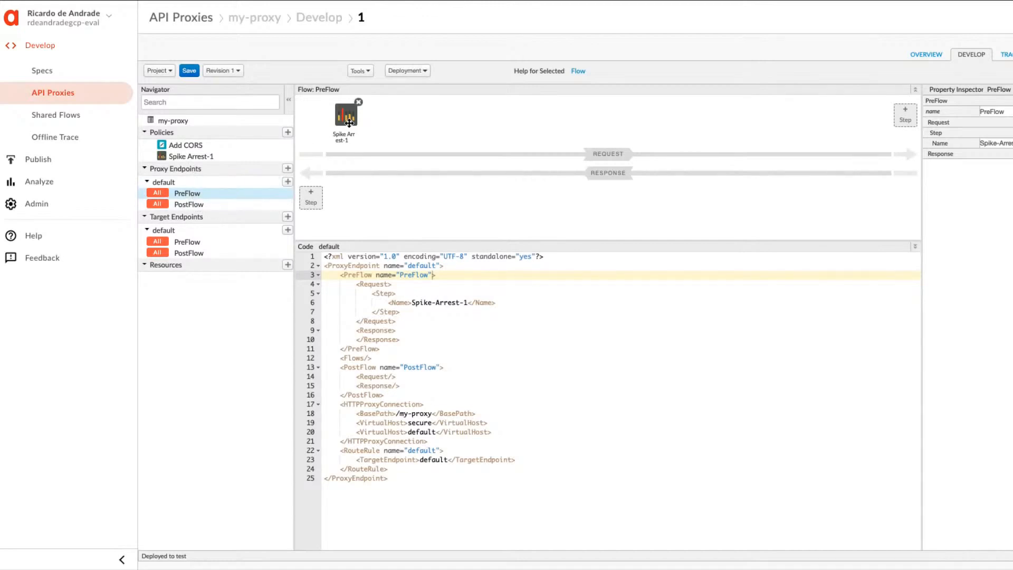
left_click(205, 158)
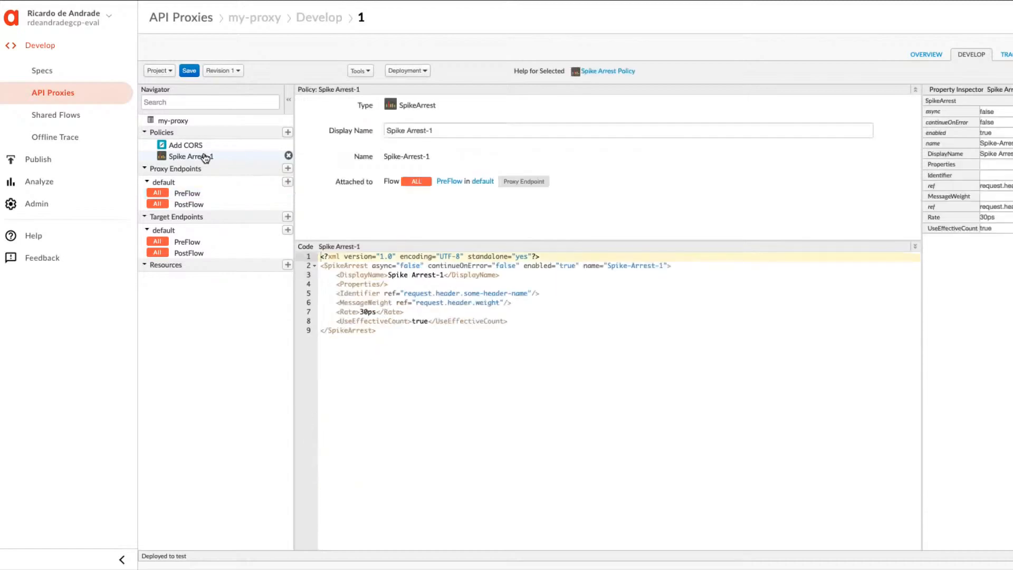
double_click(363, 312)
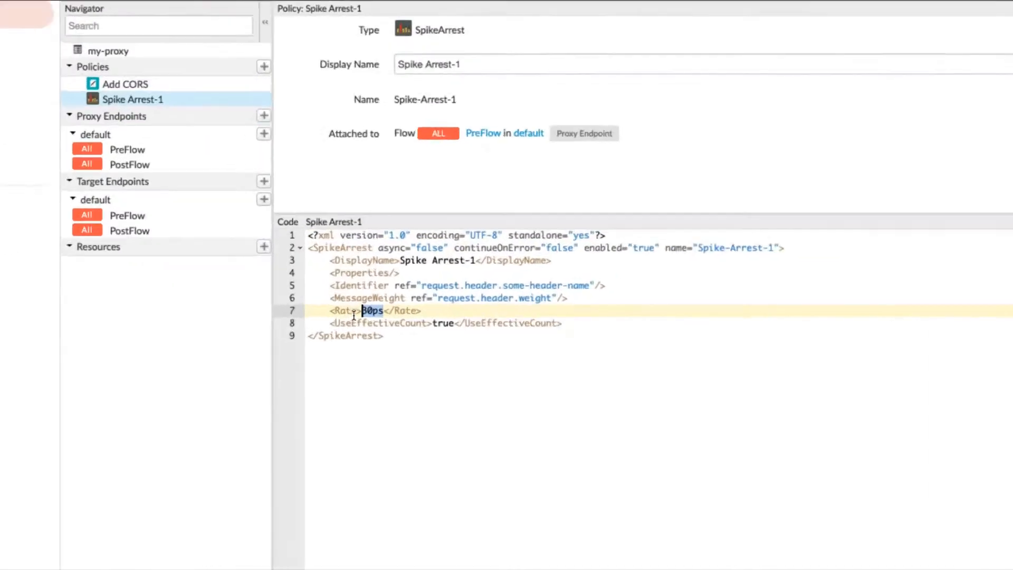
left_click(385, 325)
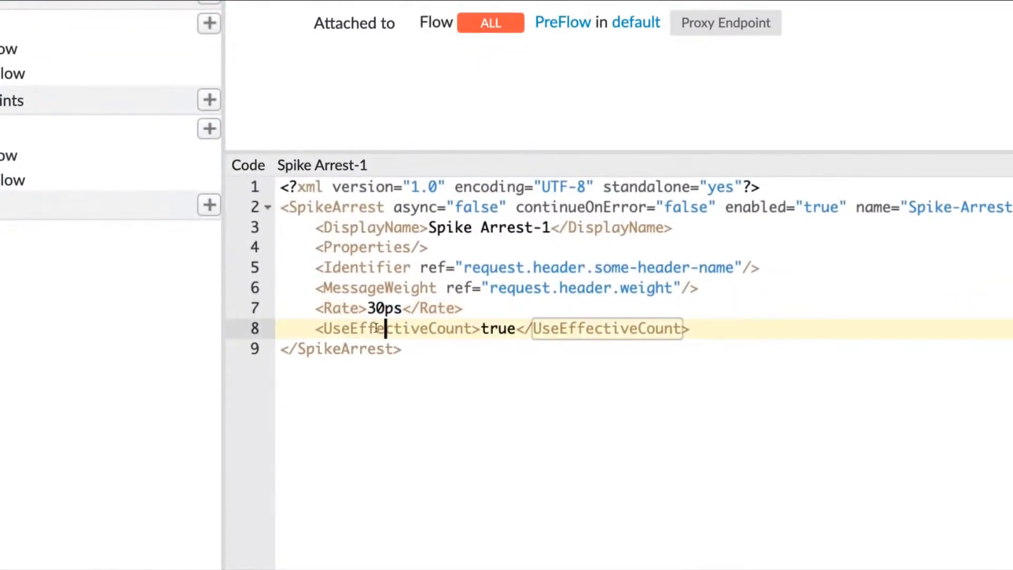
double_click(374, 308)
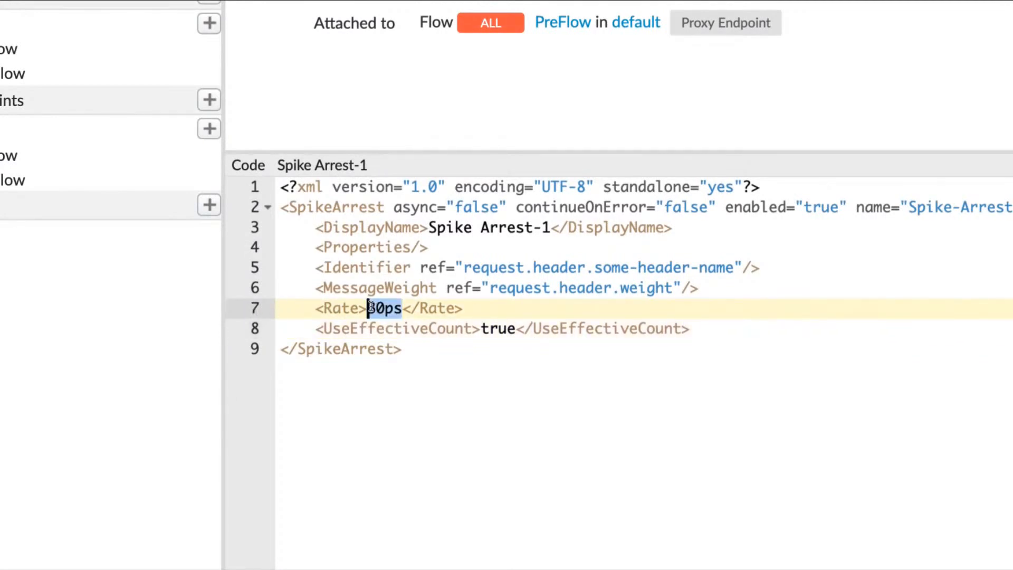
left_click(377, 309)
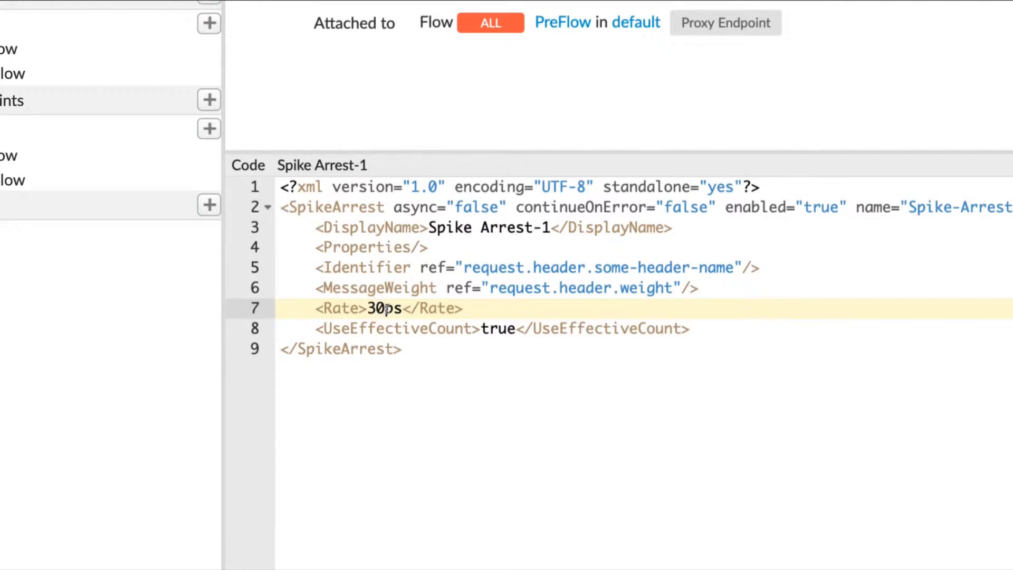
key("Delete")
key("BackSpace")
type("2")
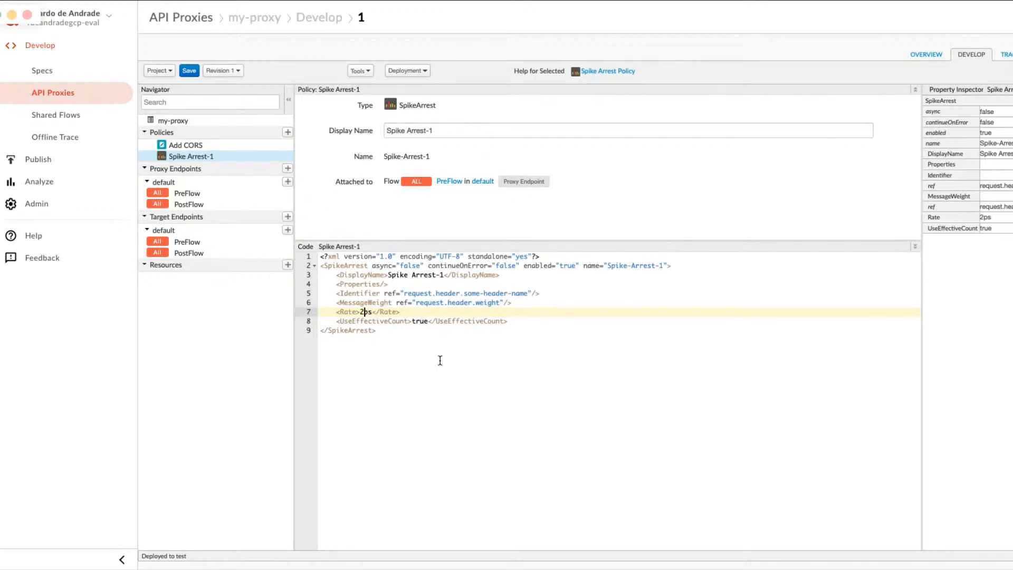
Save my-proxy with the Spike Arrest rate at 2ps.
left_click(190, 71)
left_click(364, 311)
type("0")
key("BackSpace")
left_click(195, 70)
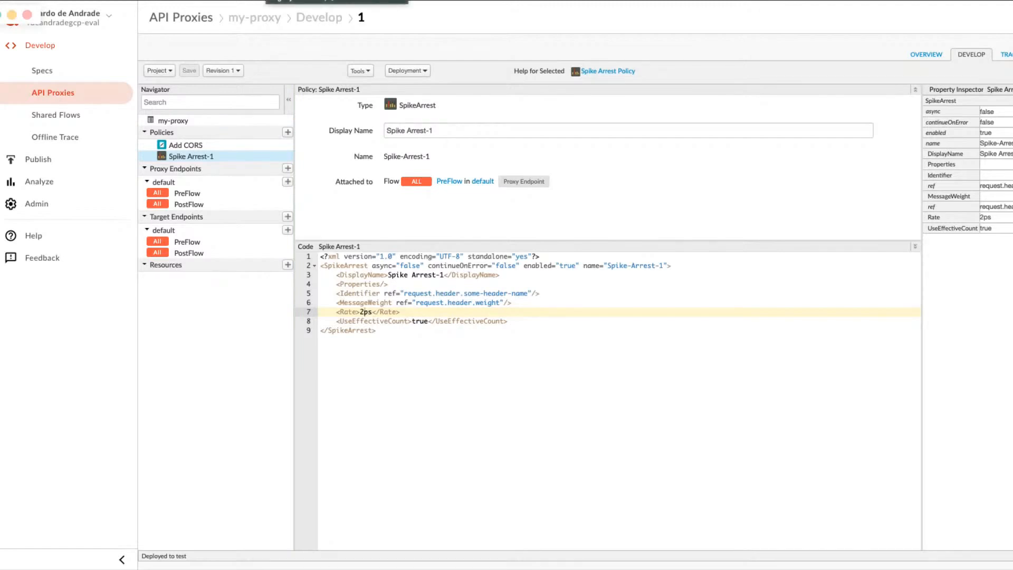
Return to the lab page and read the instructions for the 2ps rate and for adding the Verify API Key and Quota policies.
left_click(317, 1)
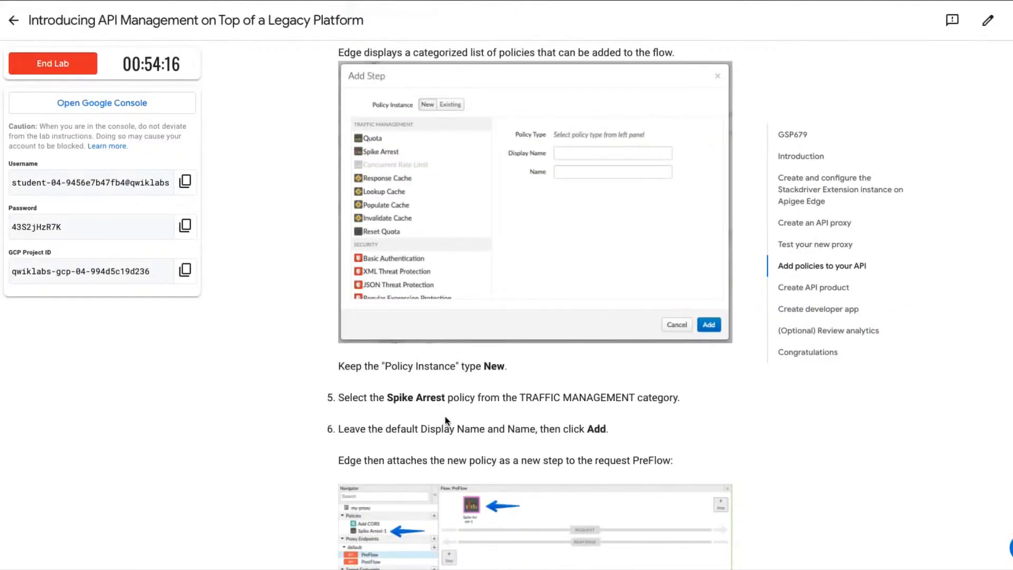
scroll(446, 417, "down", 2)
scroll(446, 417, "down", 1)
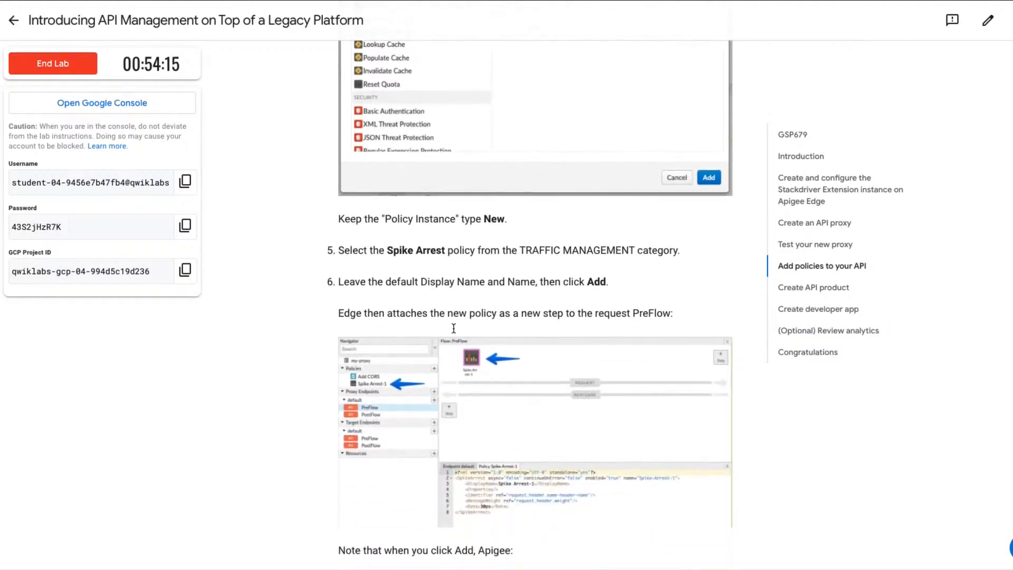
scroll(422, 334, "down", 1)
scroll(423, 334, "down", 3)
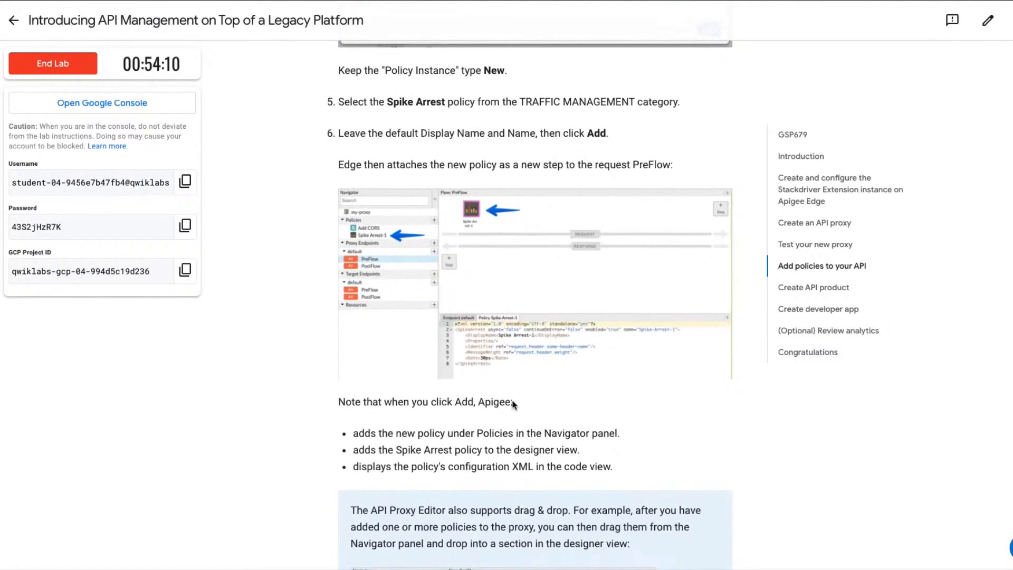
scroll(479, 274, "down", 3)
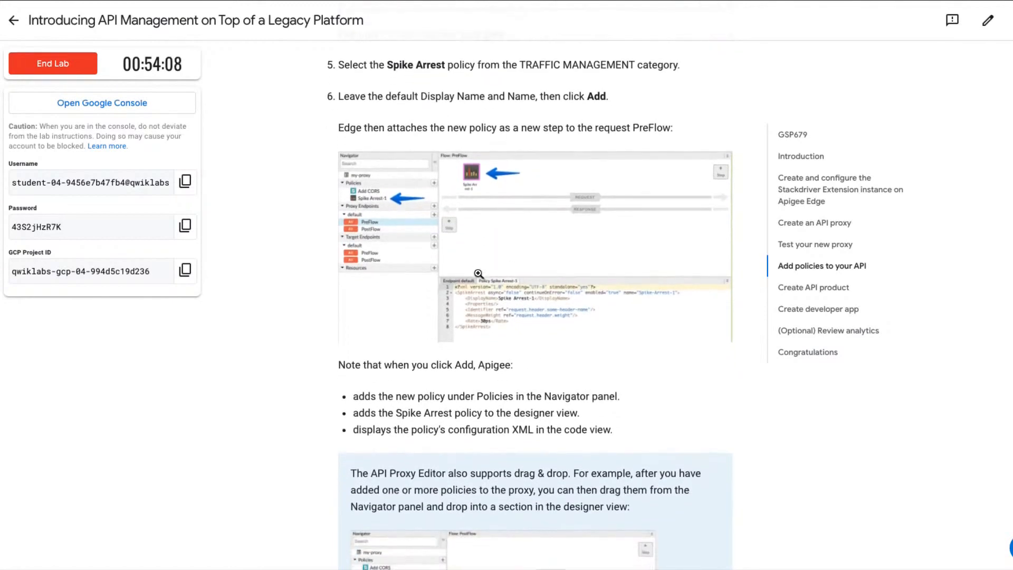
scroll(482, 327, "down", 10)
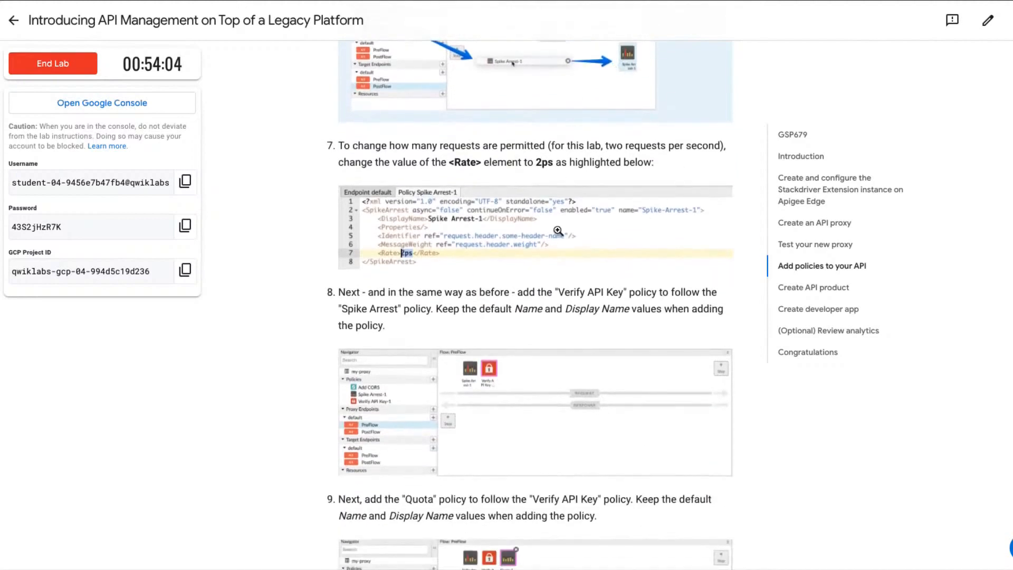
scroll(559, 230, "down", 4)
scroll(559, 230, "down", 1)
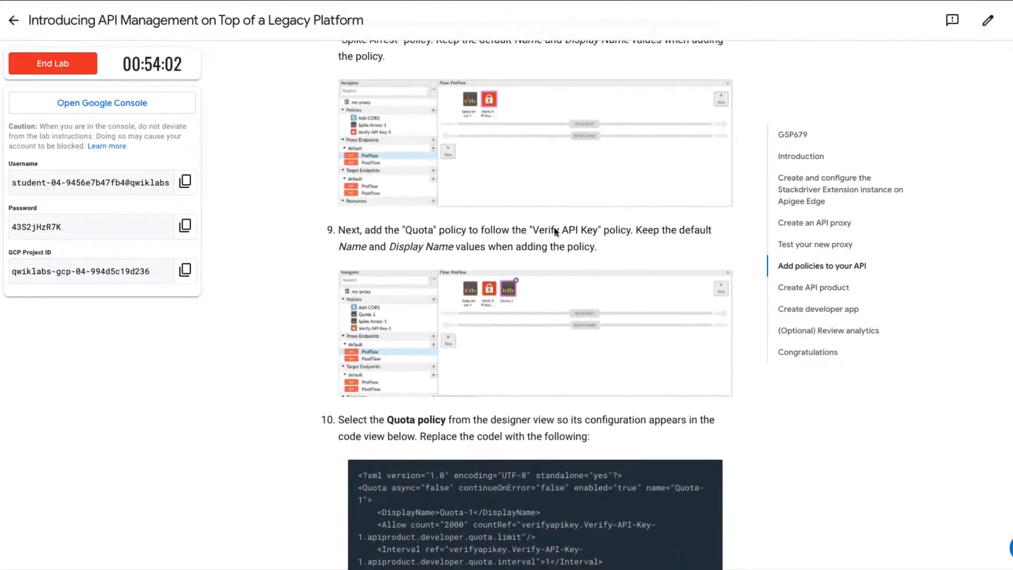
scroll(533, 214, "up", 1)
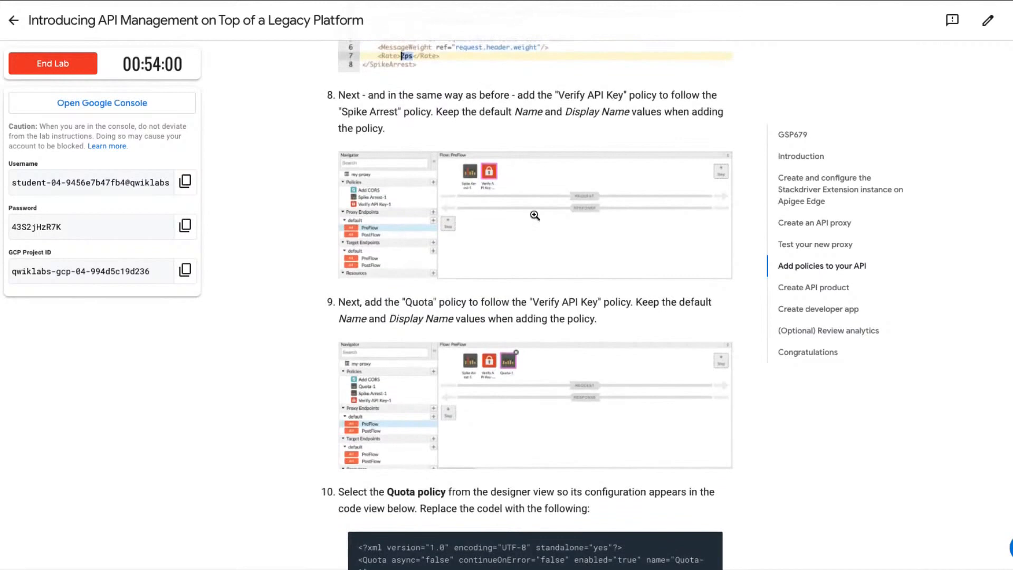
scroll(534, 215, "up", 2)
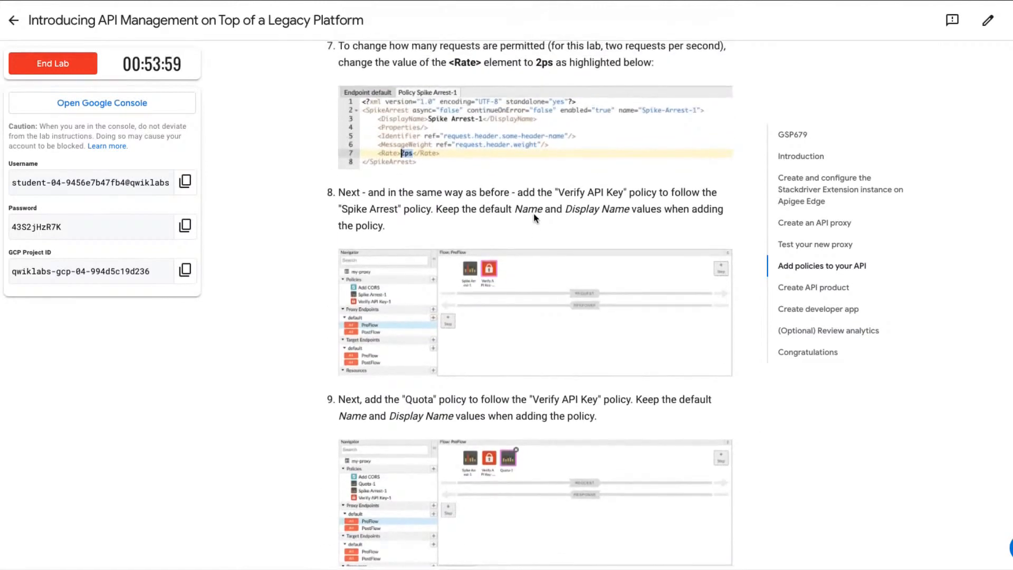
double_click(544, 62)
left_click(618, 72)
scroll(489, 257, "down", 2)
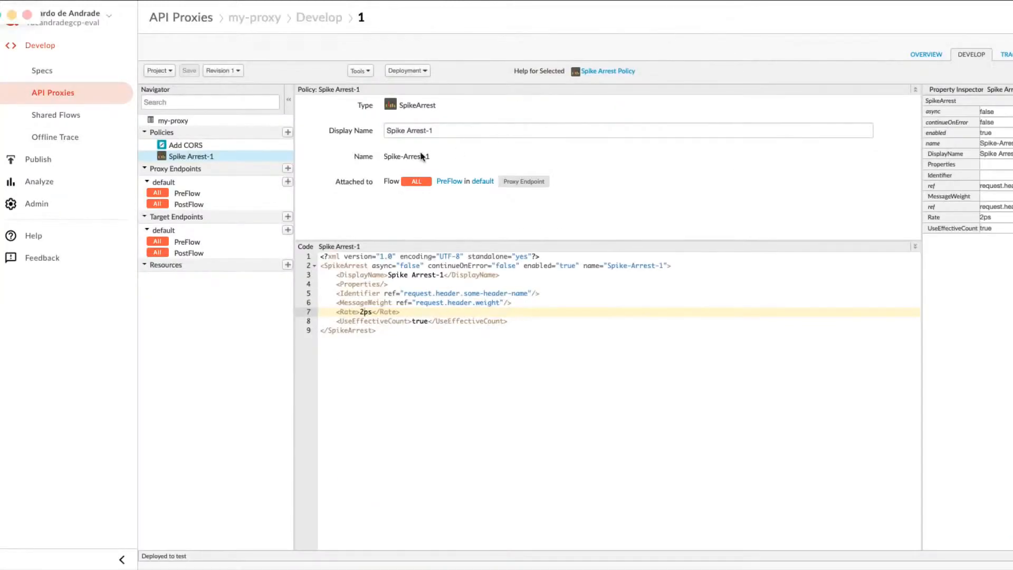
In my-proxy's editor, add a Verify API Key policy with default names after Spike Arrest in the proxy endpoint's PreFlow request.
left_click(188, 194)
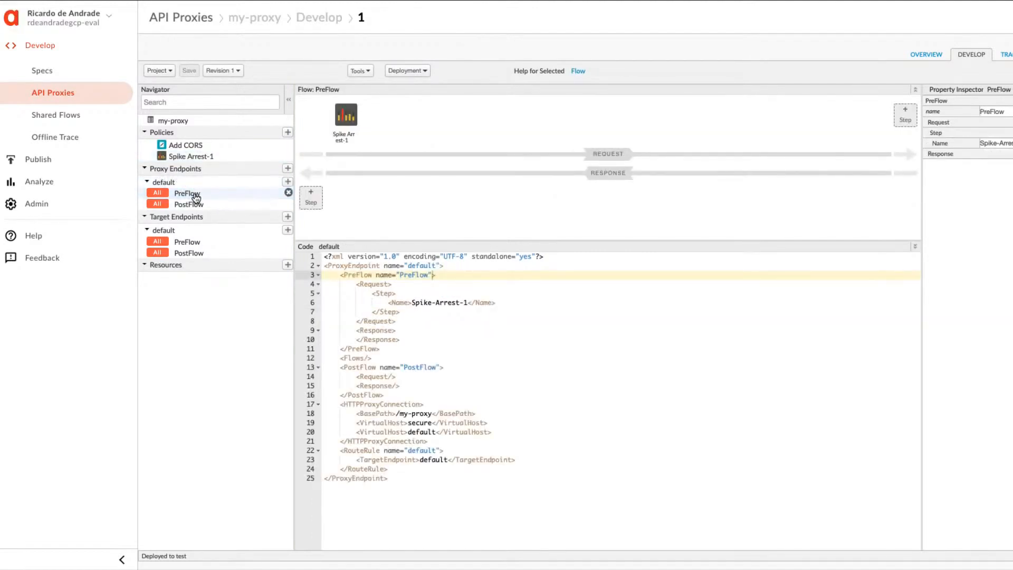
left_click(906, 116)
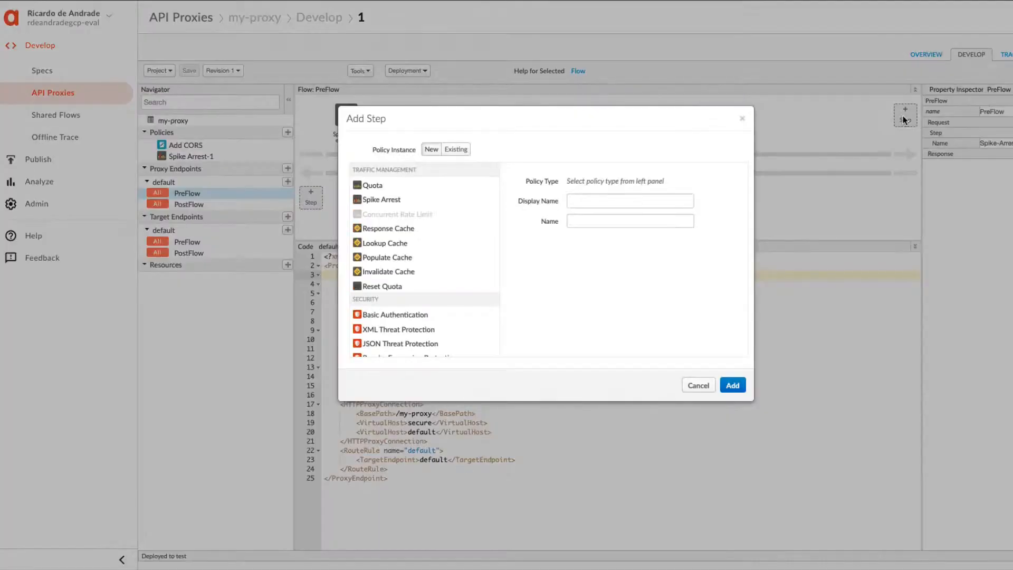
scroll(393, 291, "down", 2)
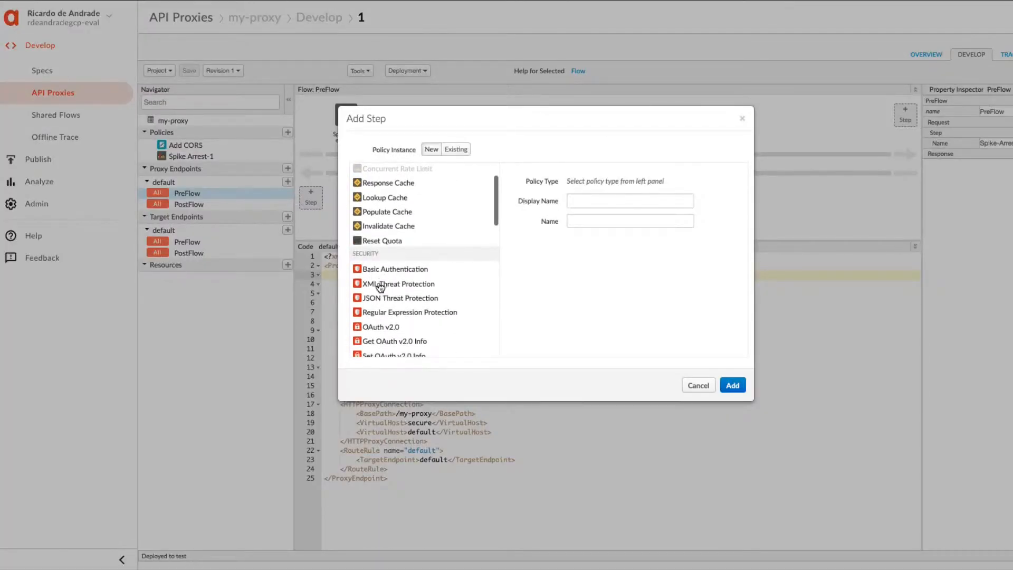
scroll(381, 291, "down", 2)
scroll(381, 293, "down", 2)
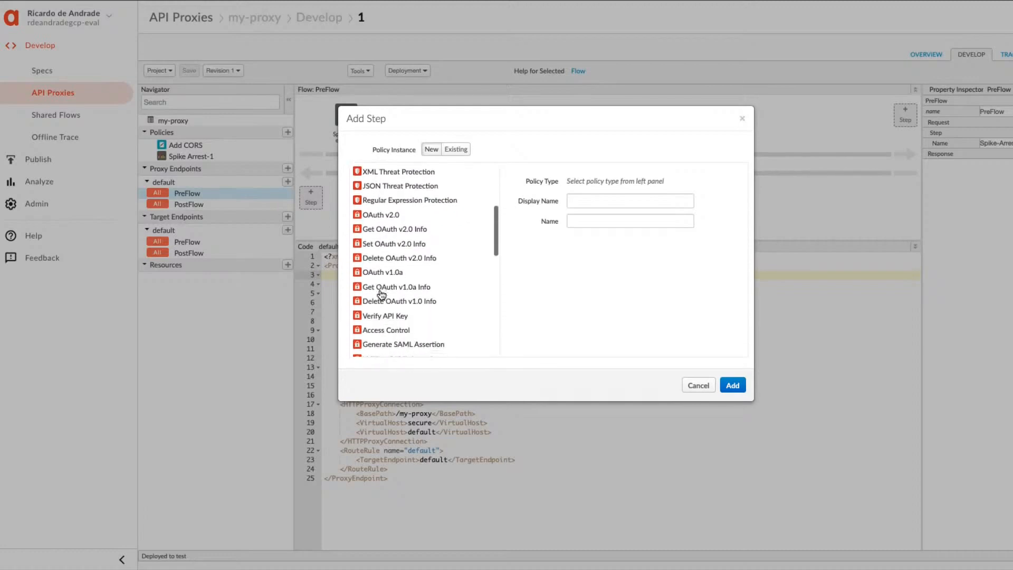
left_click(389, 317)
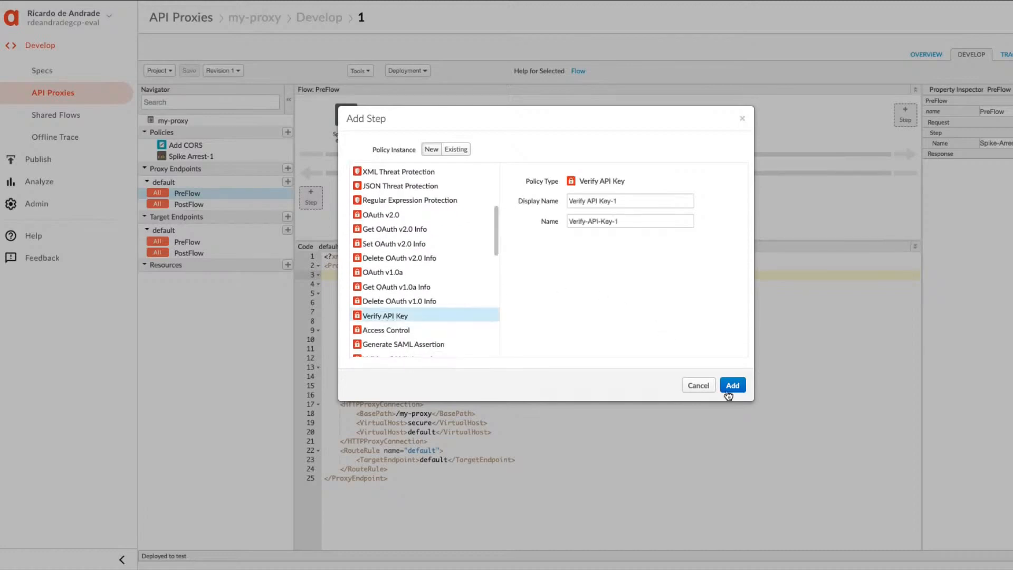
left_click(734, 387)
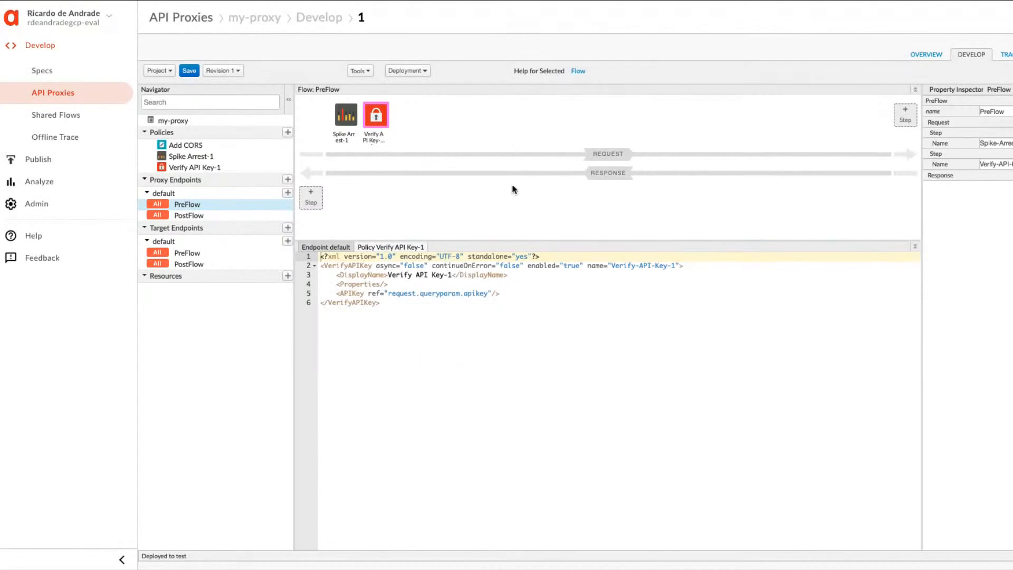
Add a Quota policy with default names after Verify API Key in the proxy endpoint's PreFlow request and save my-proxy.
left_click(905, 116)
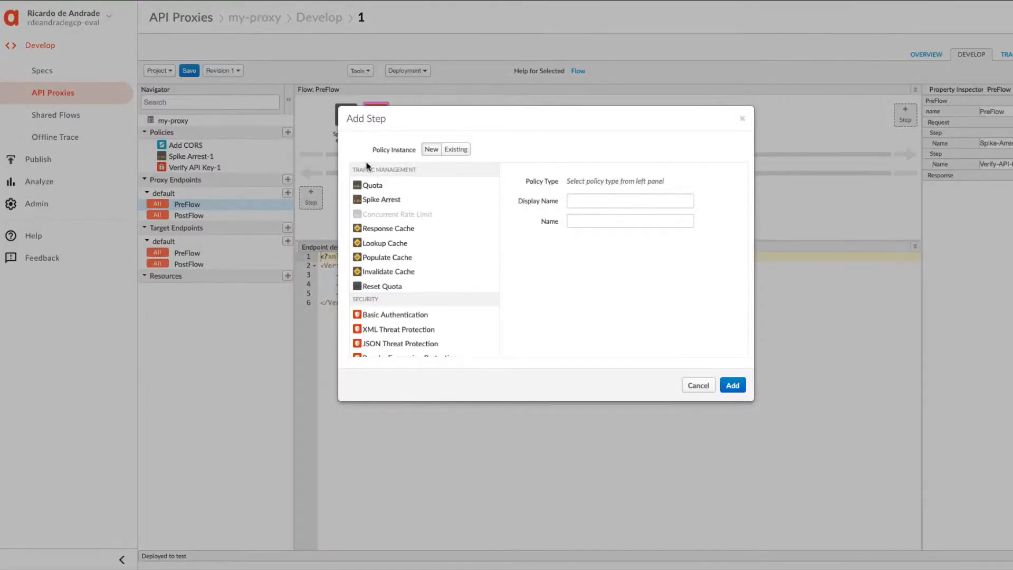
left_click(376, 186)
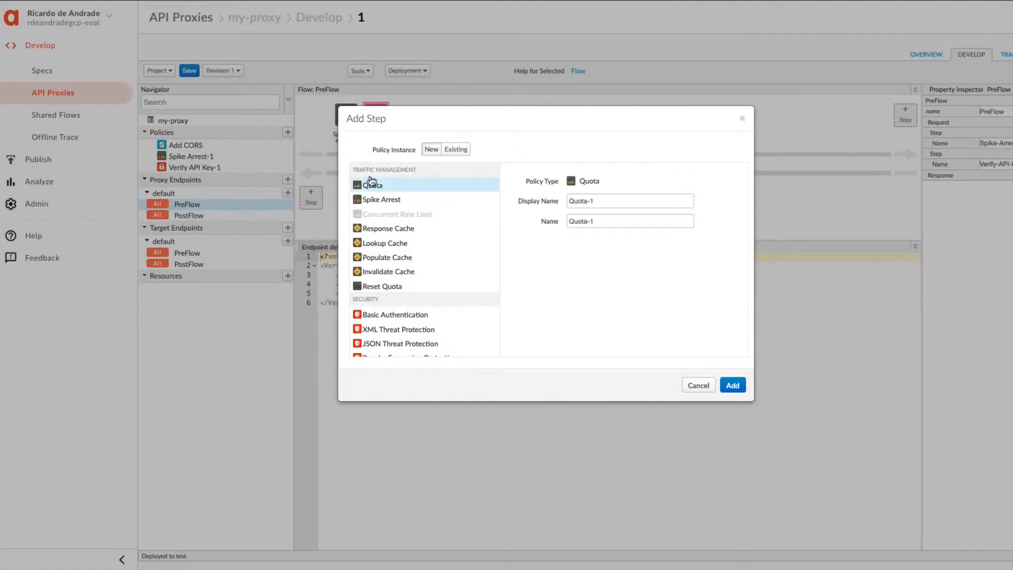
left_click(733, 386)
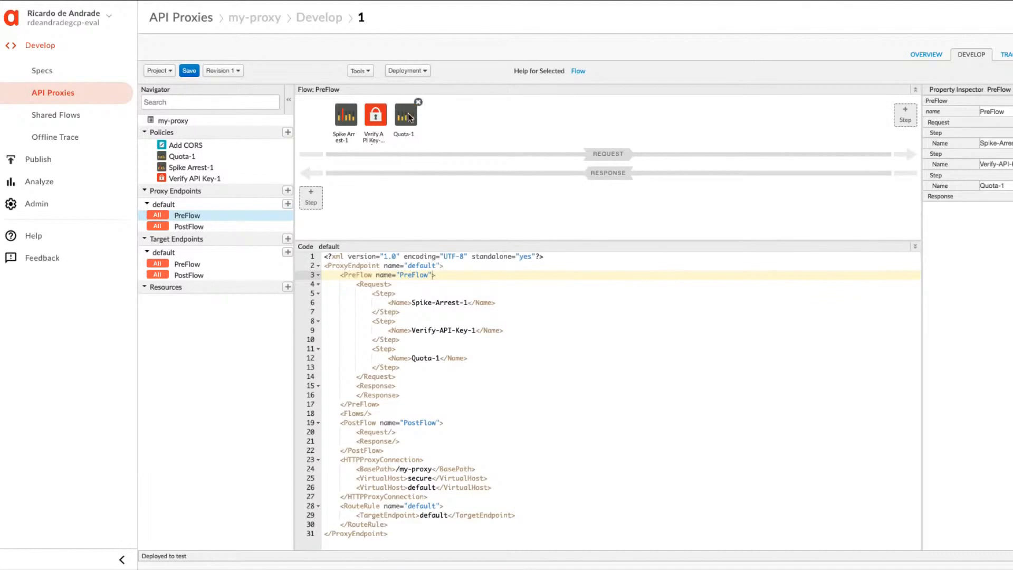
left_click(187, 70)
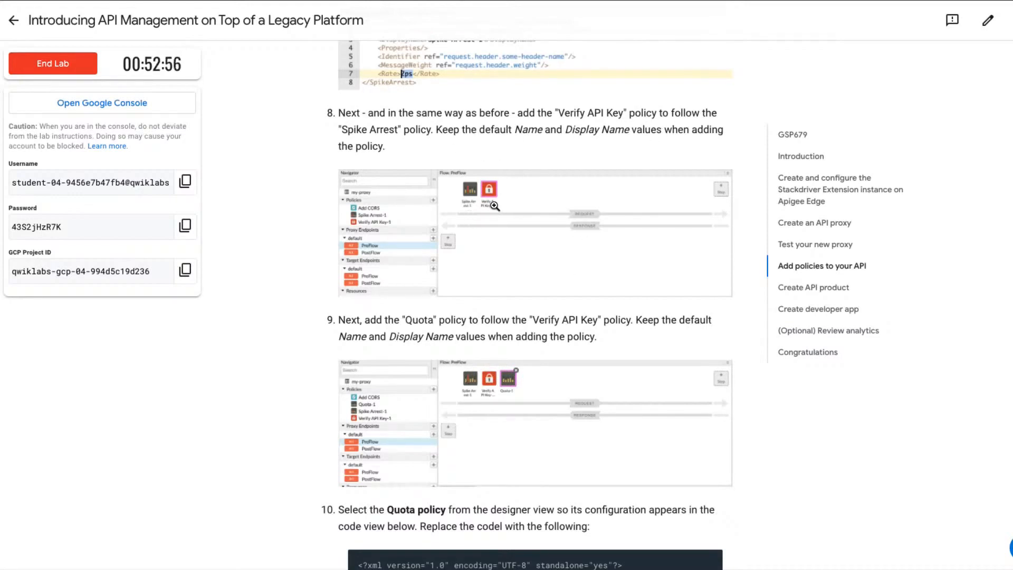
Replace the Quota policy's entire configuration with the Quota-1 XML code given in step 10 of the lab page.
scroll(553, 330, "down", 3)
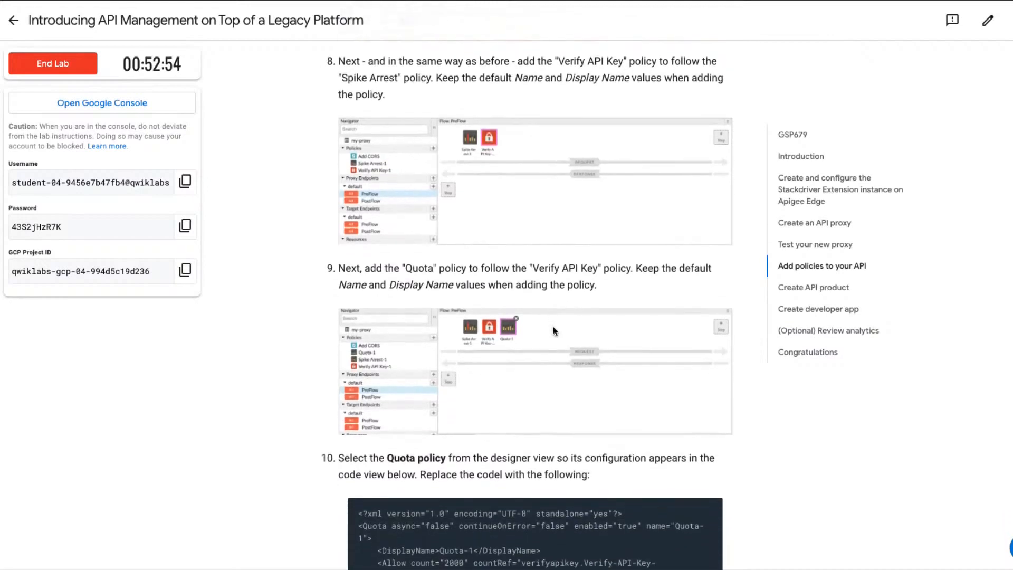
scroll(553, 328, "down", 1)
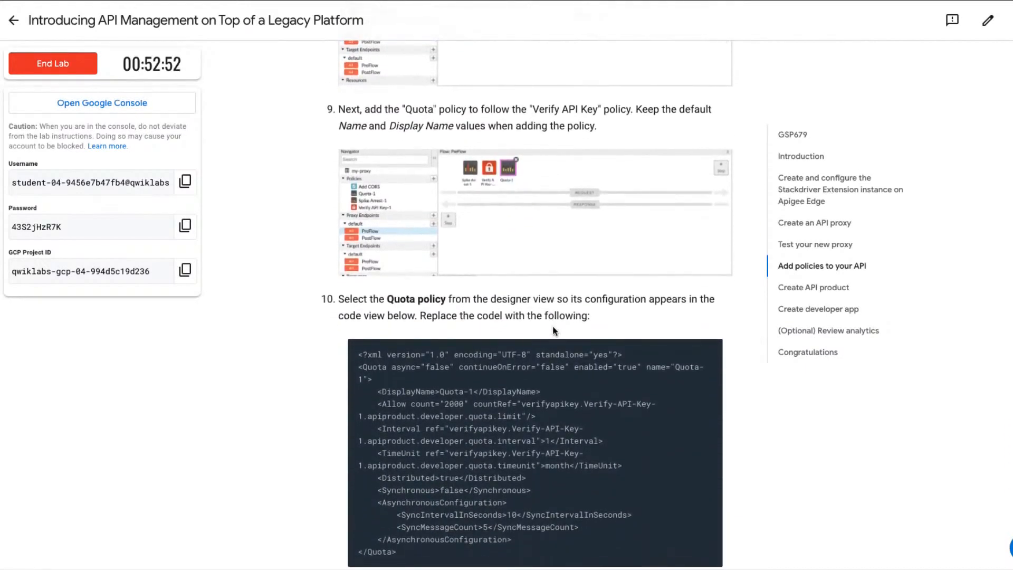
scroll(553, 330, "down", 1)
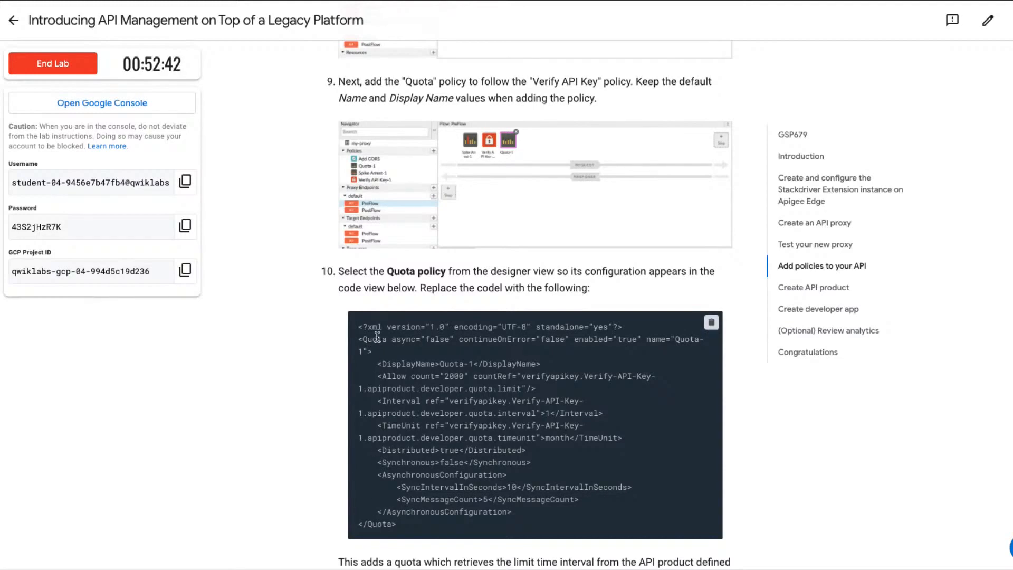
scroll(377, 337, "down", 2)
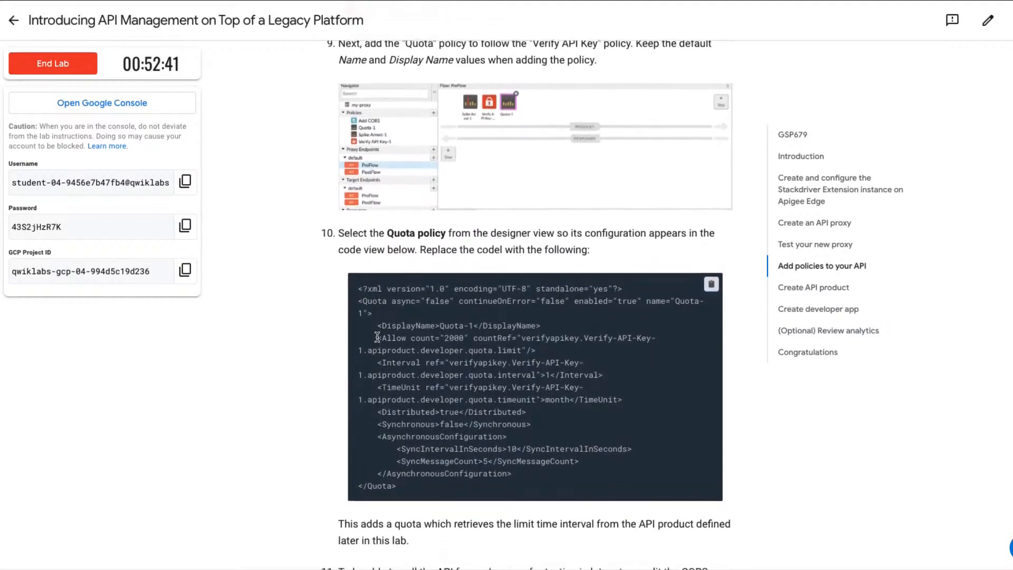
scroll(377, 337, "down", 1)
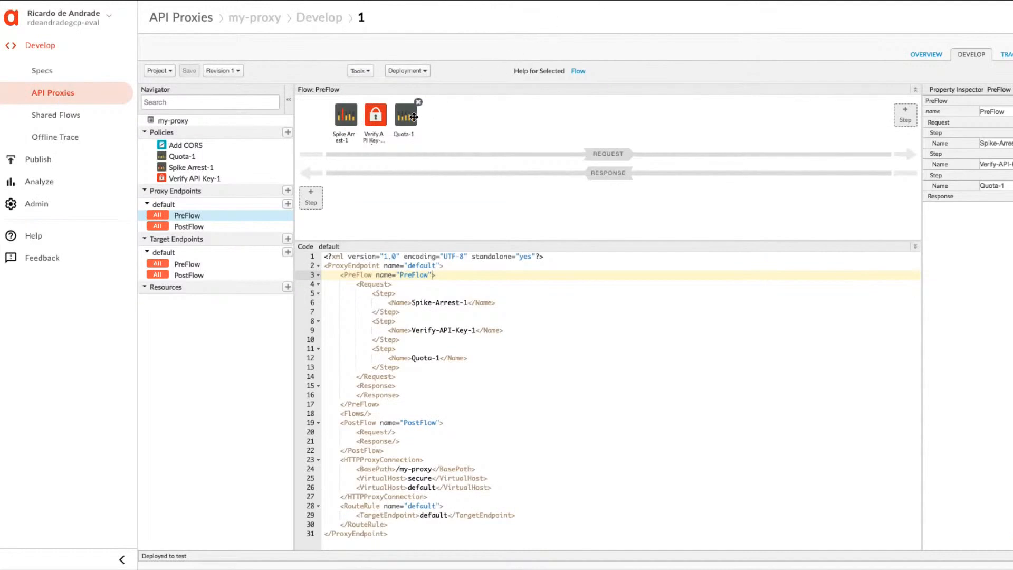
left_click(413, 117)
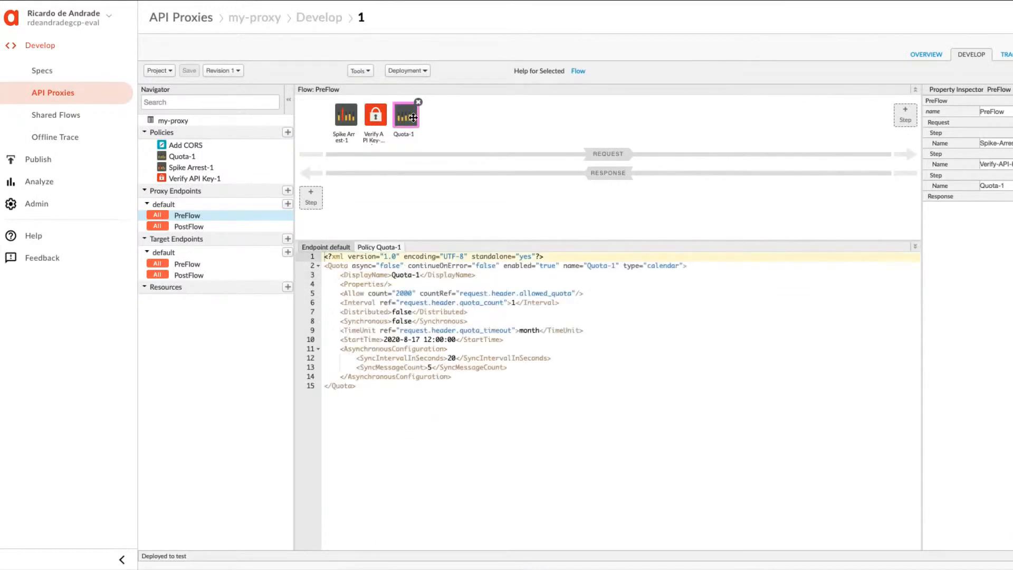
left_click(365, 413)
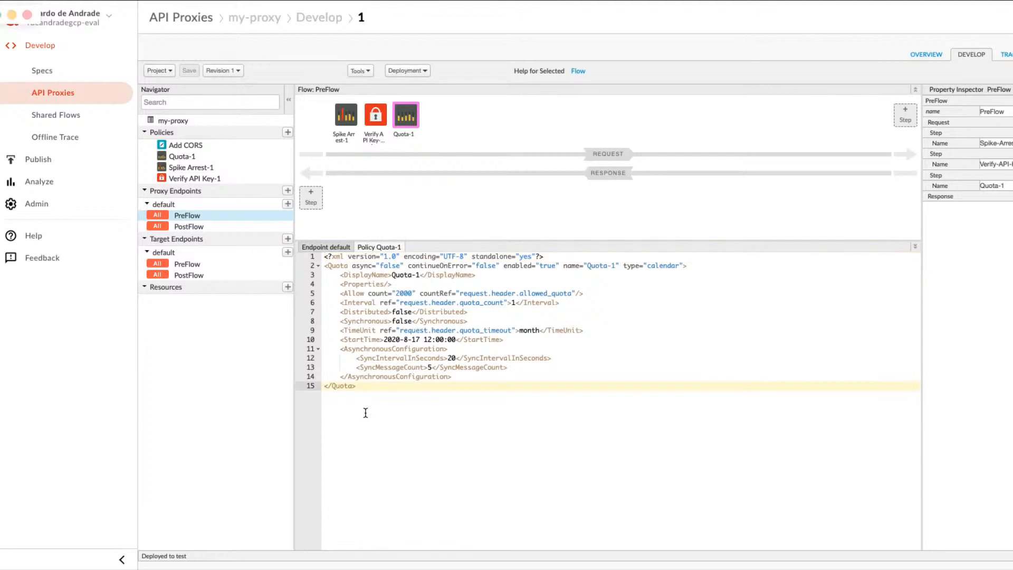
key("super+a")
key("super+v")
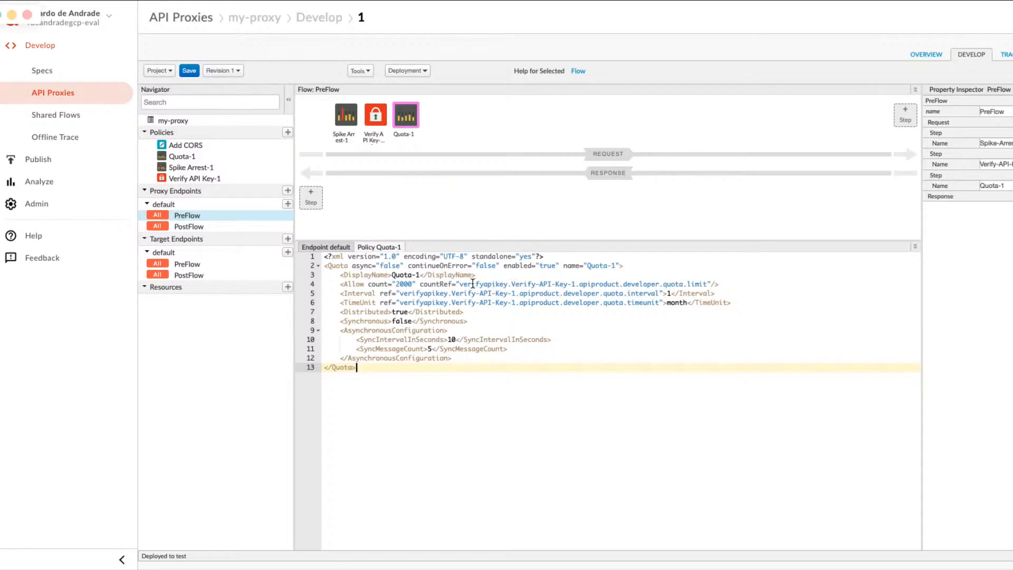
Examine how the Quota policy's limit, interval and time unit references relate to the Verify API Key policy and its API product.
left_click_drag(461, 285, 577, 285)
left_click(576, 284)
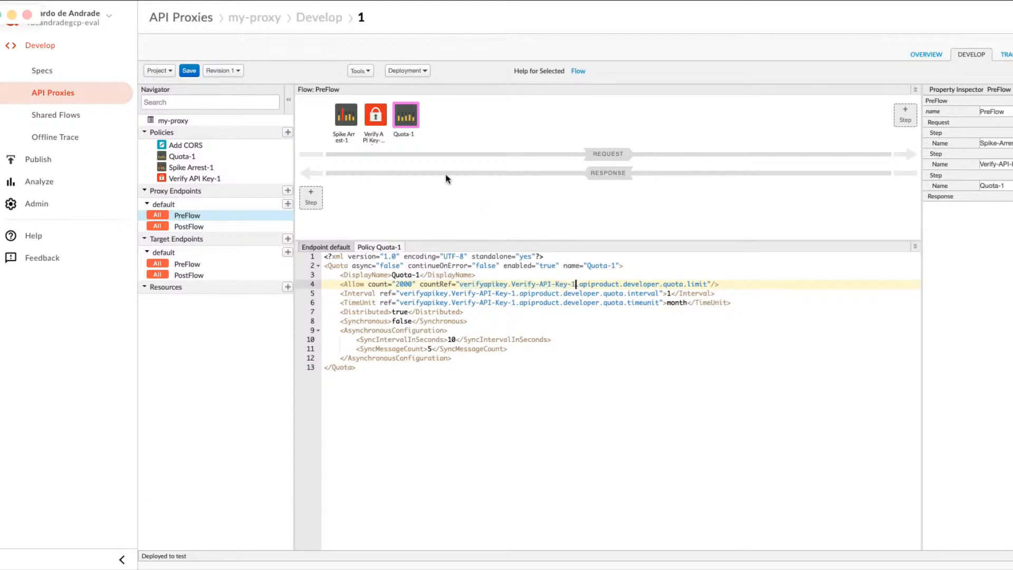
left_click(372, 121)
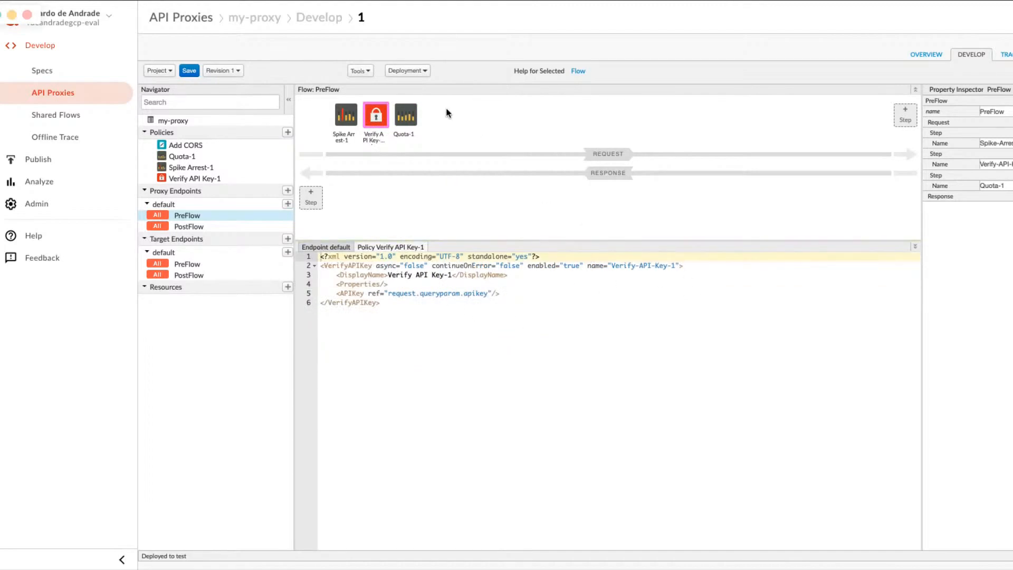
left_click(407, 117)
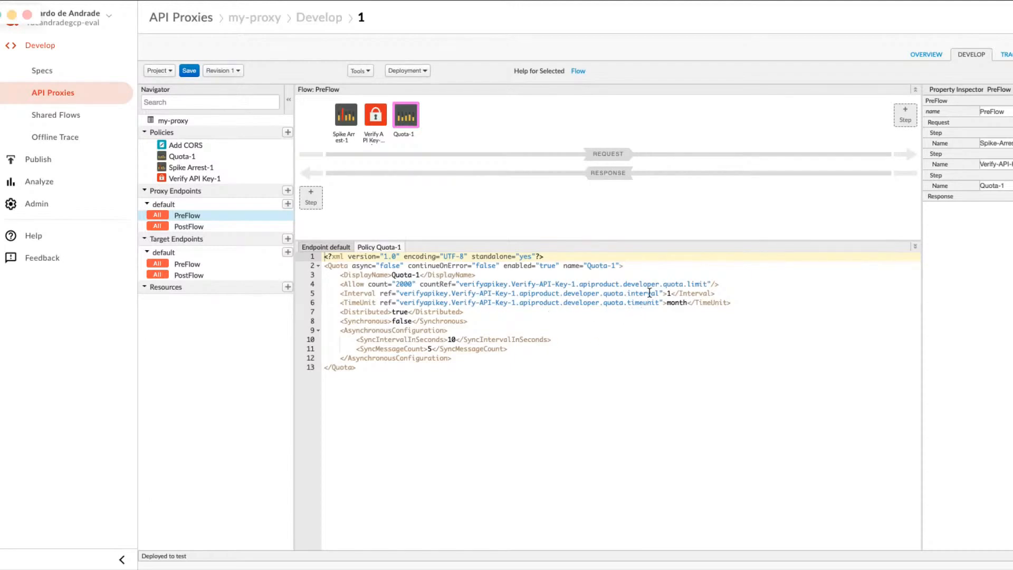
double_click(600, 285)
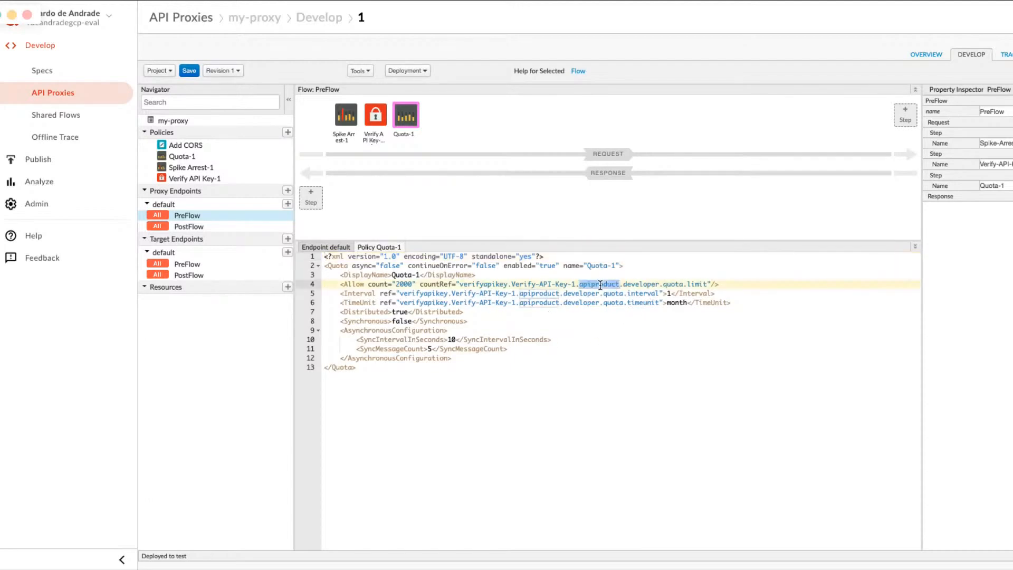
double_click(544, 293)
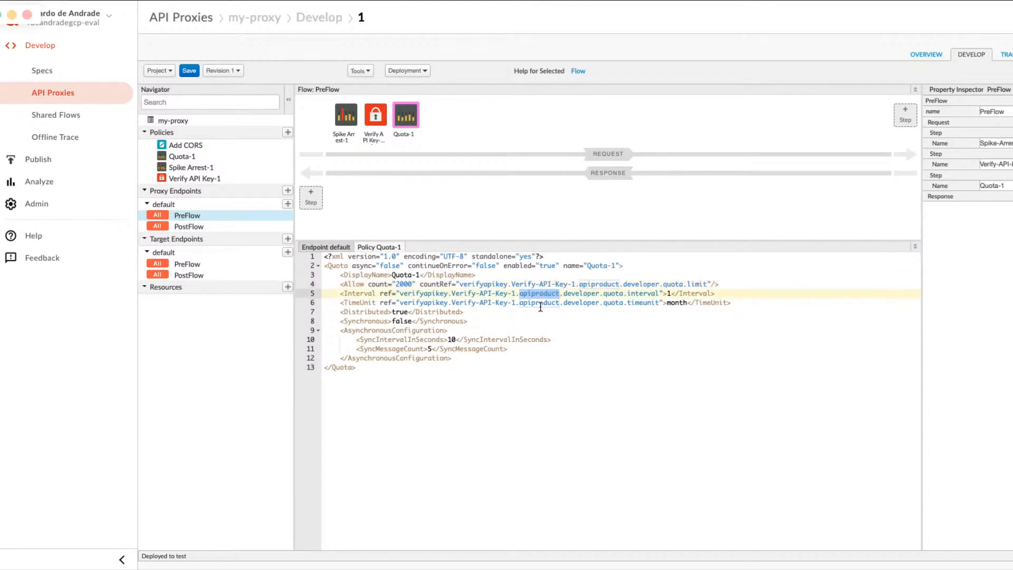
double_click(541, 304)
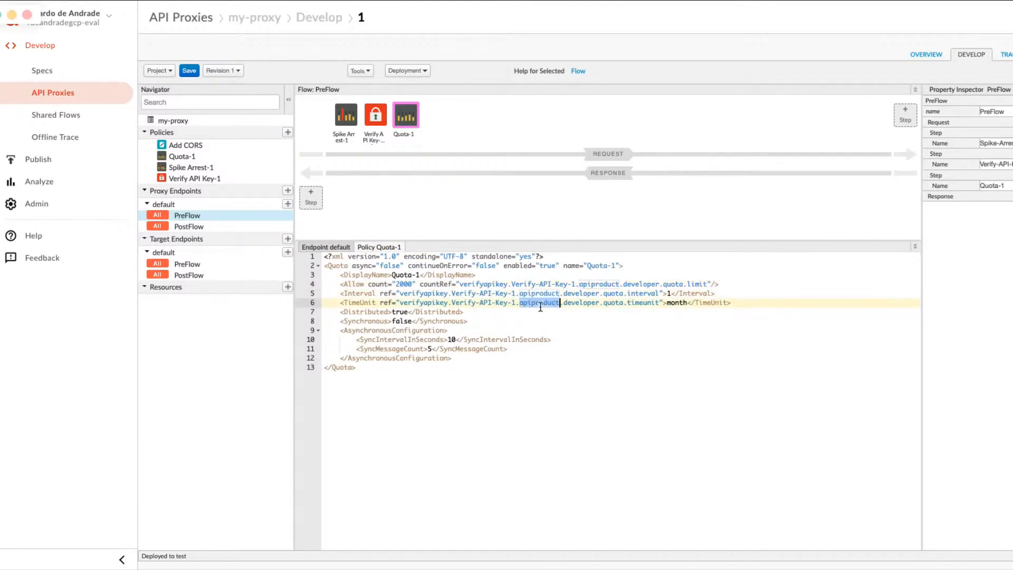
left_click(602, 338)
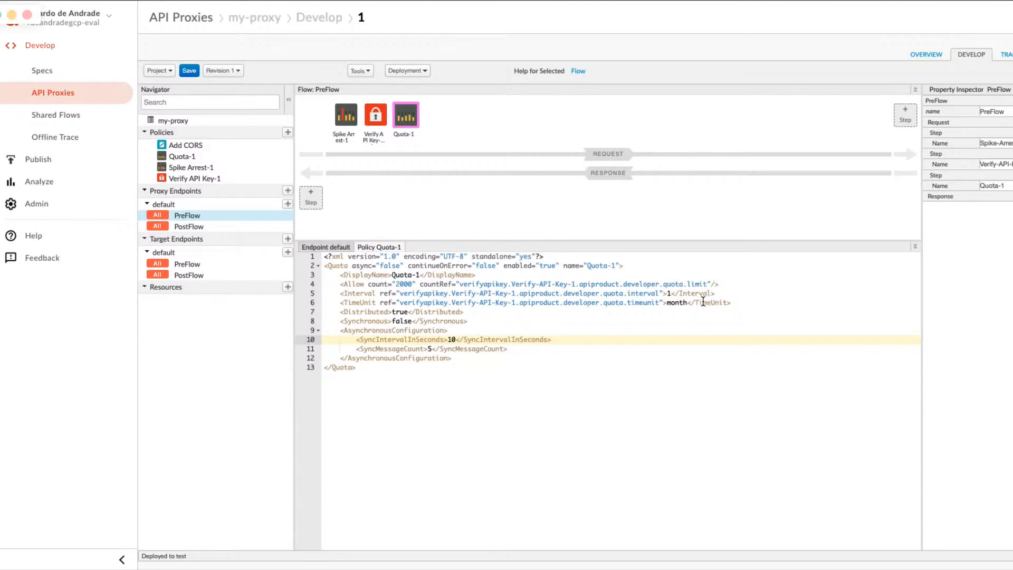
Check the Quota policy's fallback count, interval and time unit, and save my-proxy with the new configuration.
left_click(404, 284)
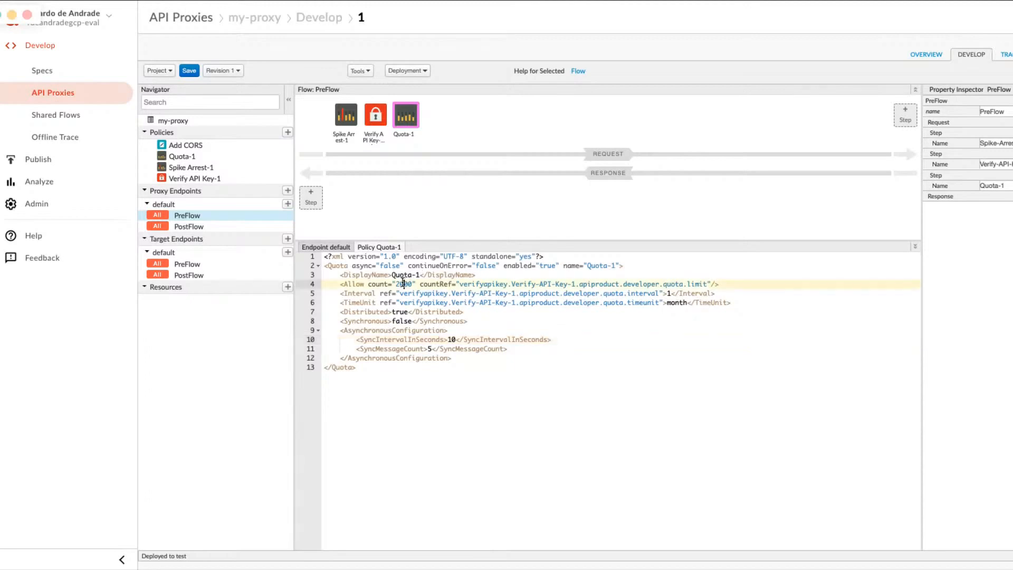
left_click(671, 294)
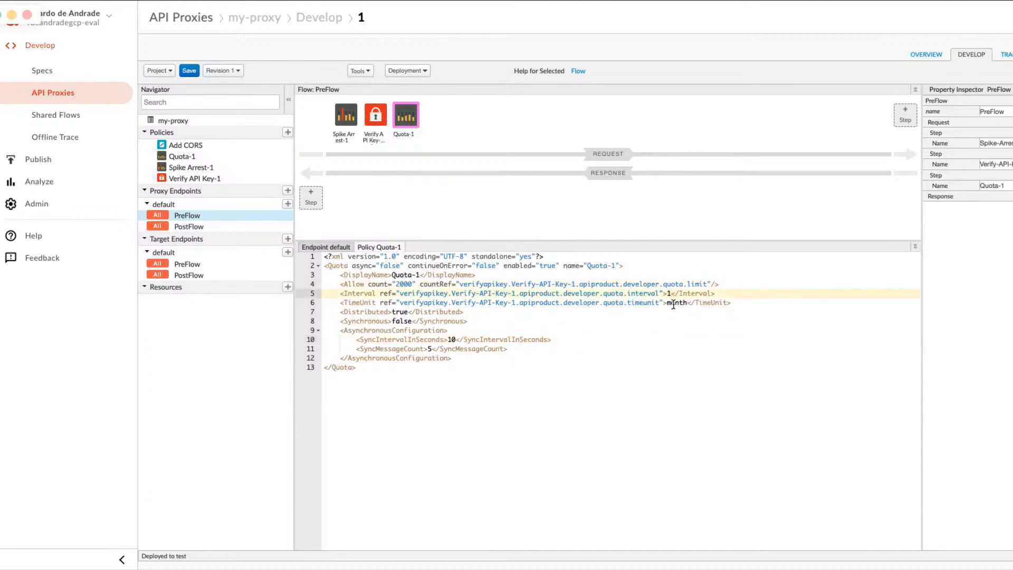
left_click(674, 305)
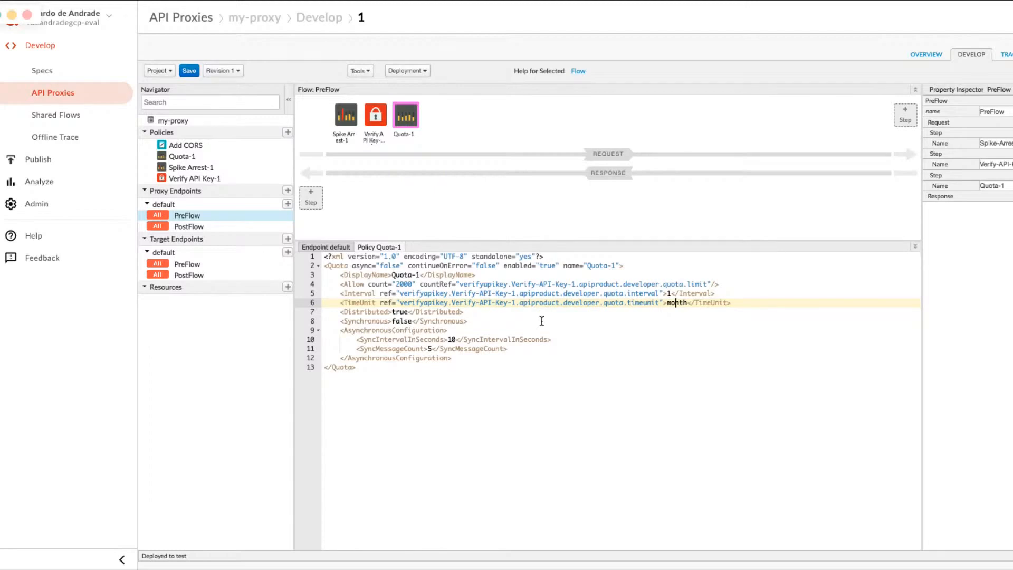
left_click(191, 70)
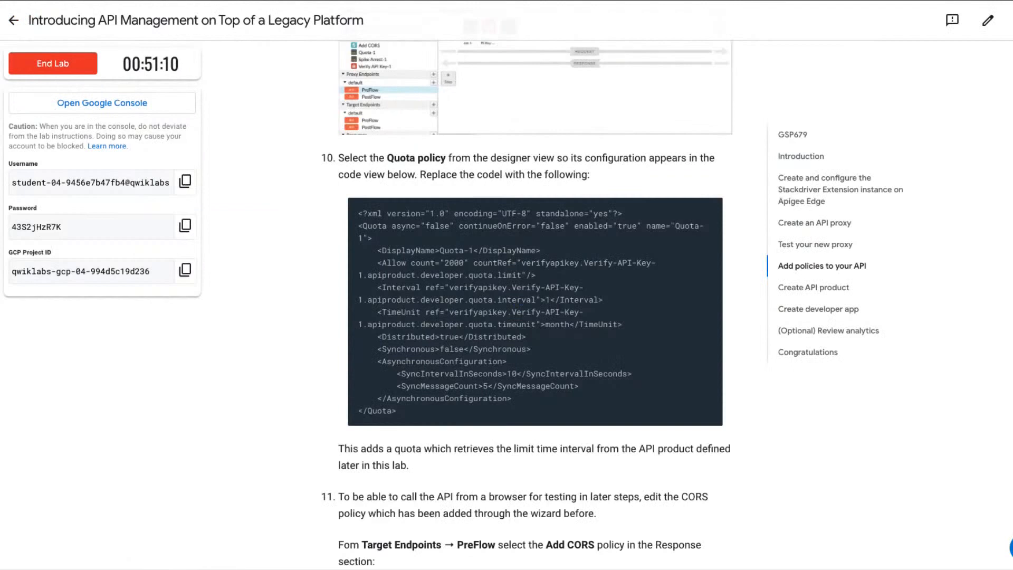
Return to the lab page and review the Quota policy instructions against the completed work.
scroll(417, 459, "down", 3)
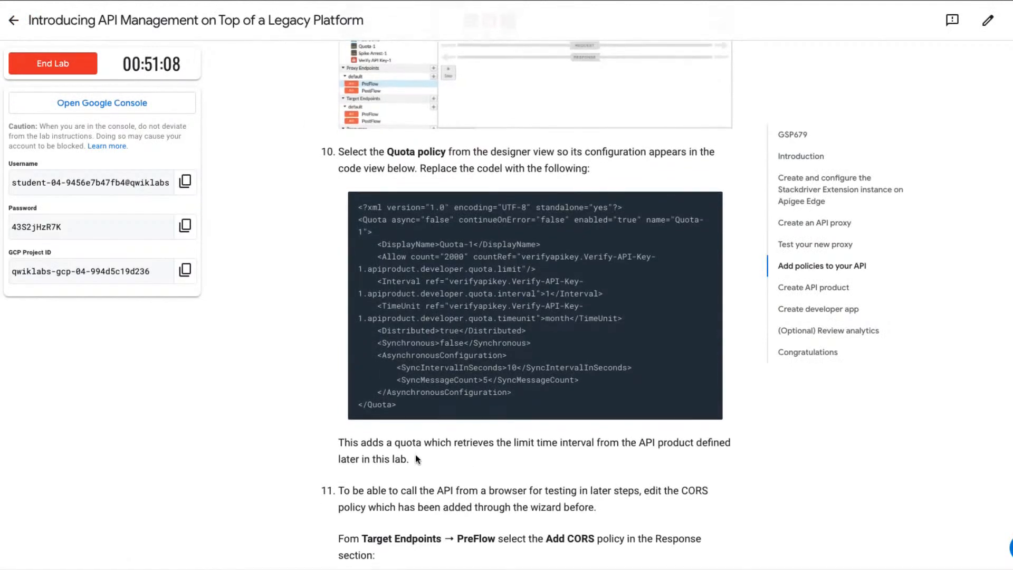
scroll(415, 456, "down", 4)
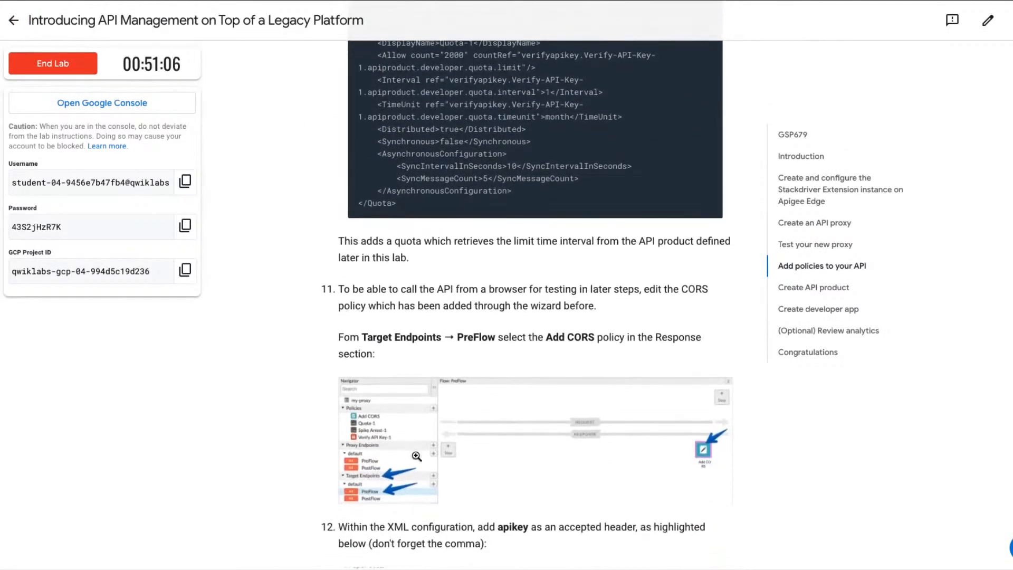
scroll(417, 456, "down", 1)
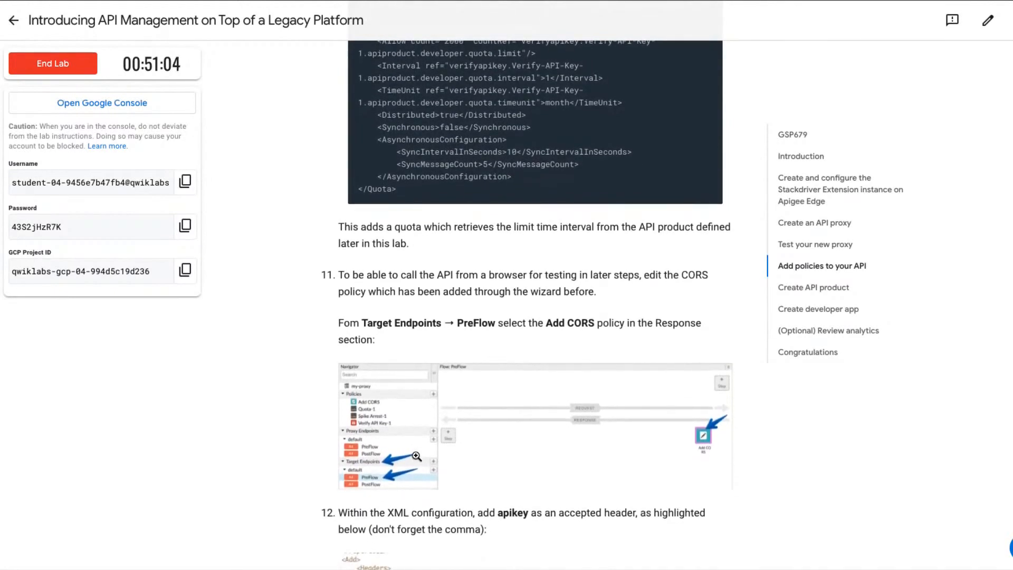
scroll(417, 456, "up", 5)
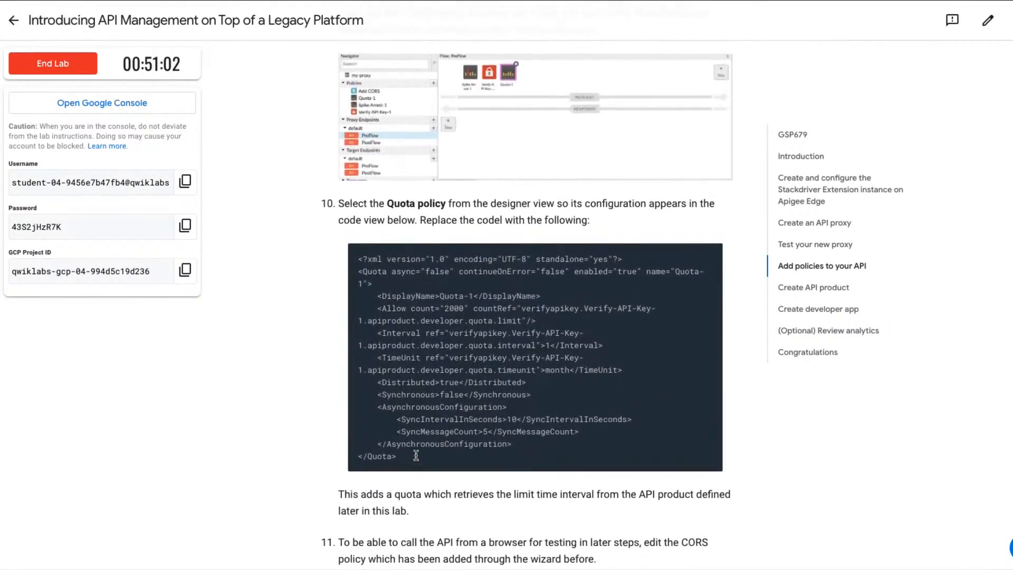
scroll(416, 456, "up", 3)
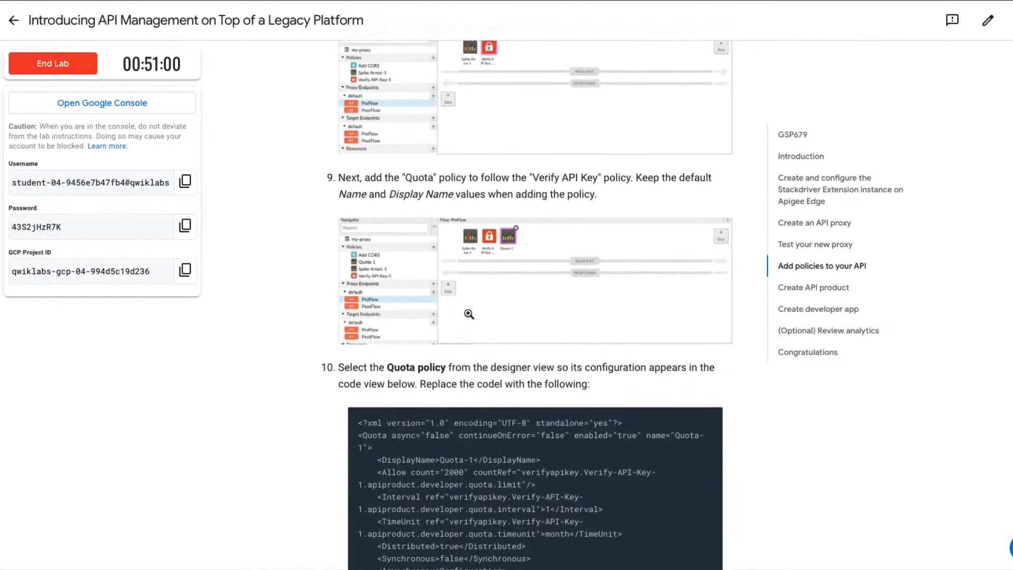
scroll(469, 314, "up", 2)
scroll(469, 314, "down", 2)
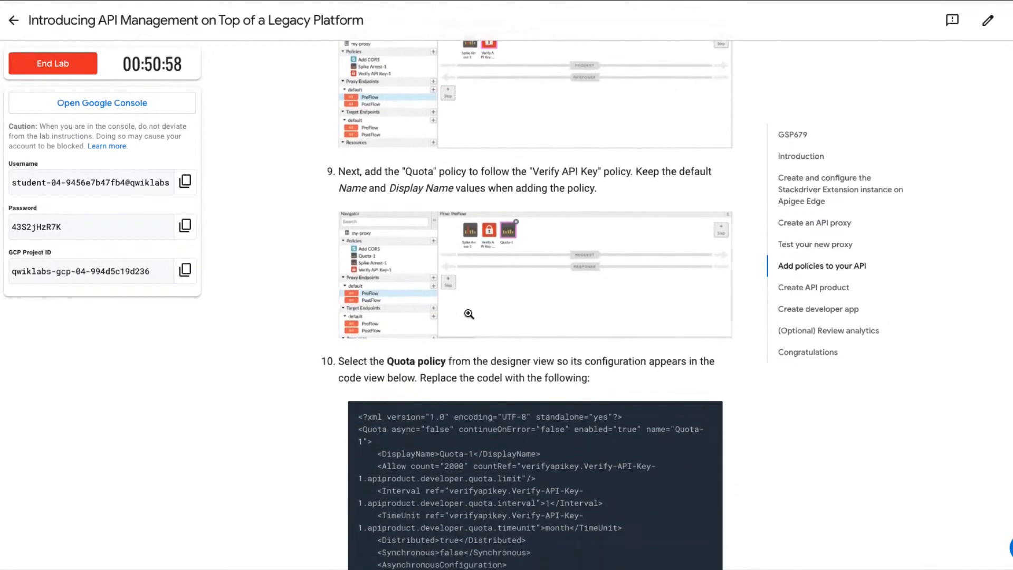
scroll(469, 314, "down", 5)
scroll(473, 510, "up", 1)
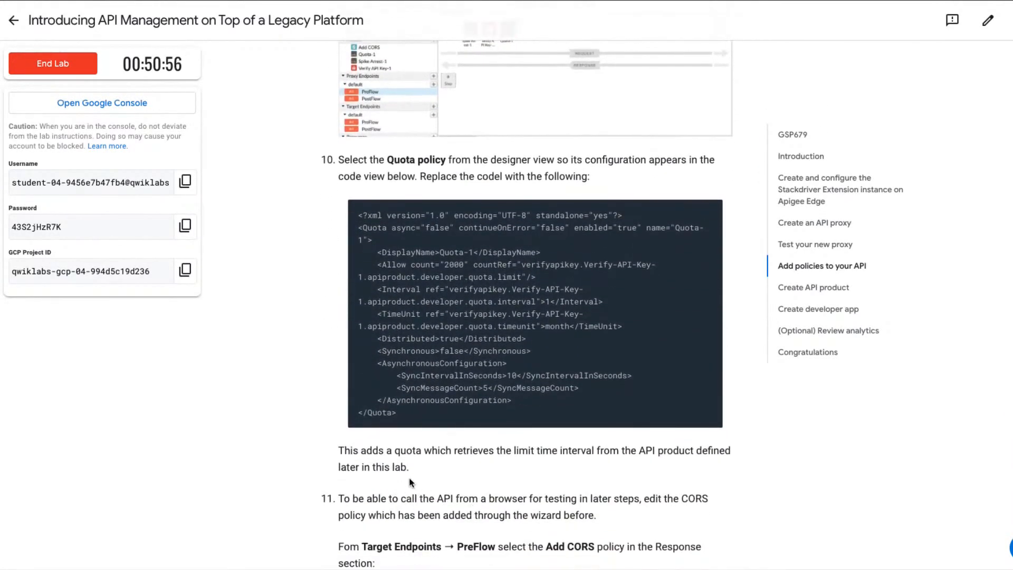
Read the lab's steps for adding apikey as an accepted header in the Add CORS policy, enlarging the XML example.
scroll(416, 477, "down", 4)
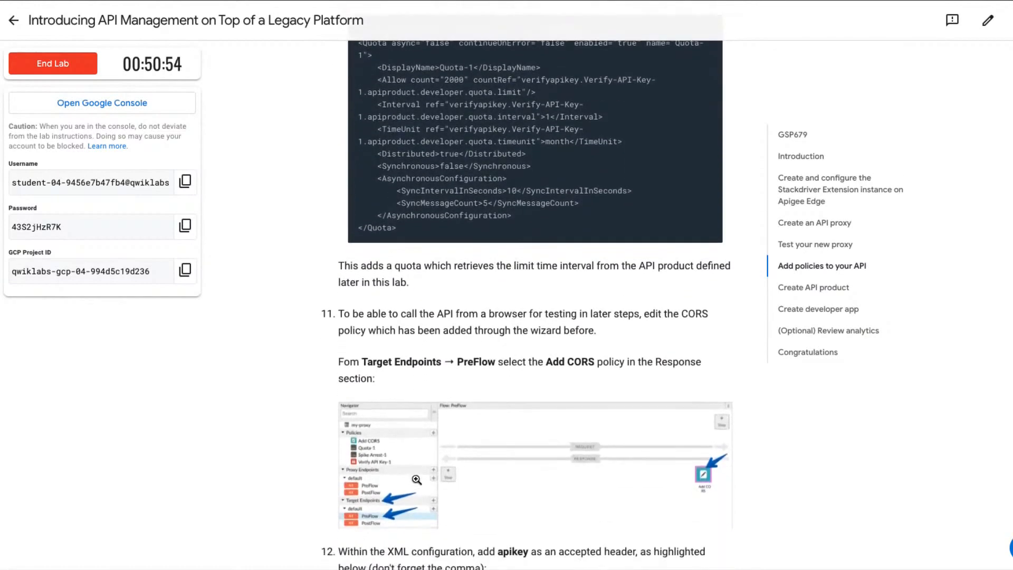
scroll(417, 479, "down", 3)
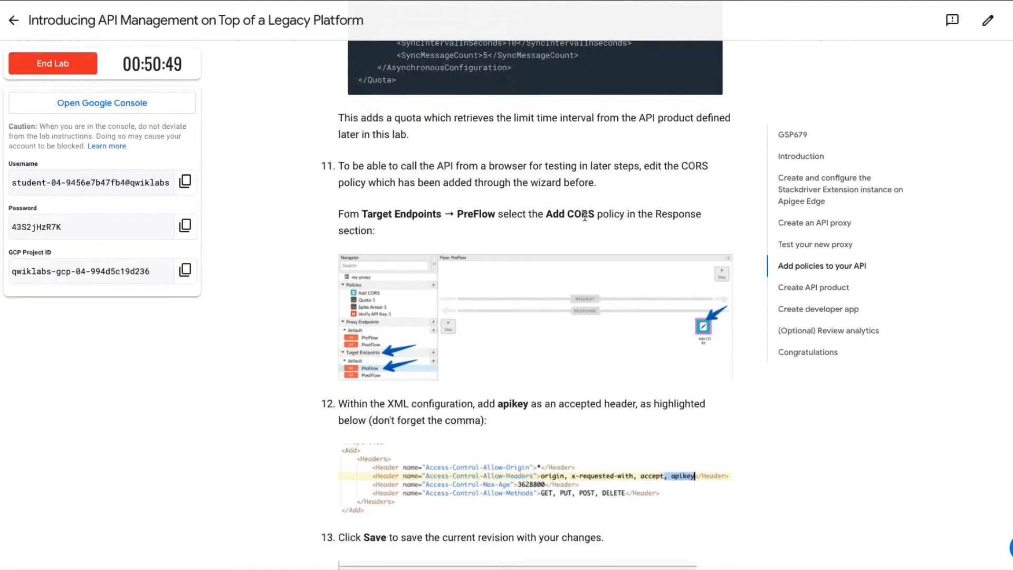
scroll(584, 216, "down", 1)
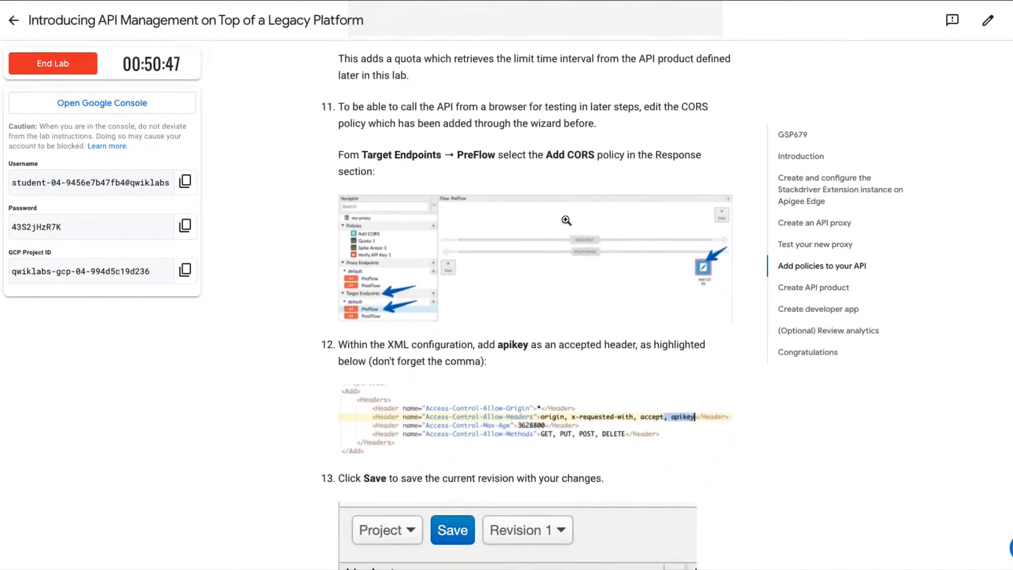
double_click(512, 344)
left_click(636, 400)
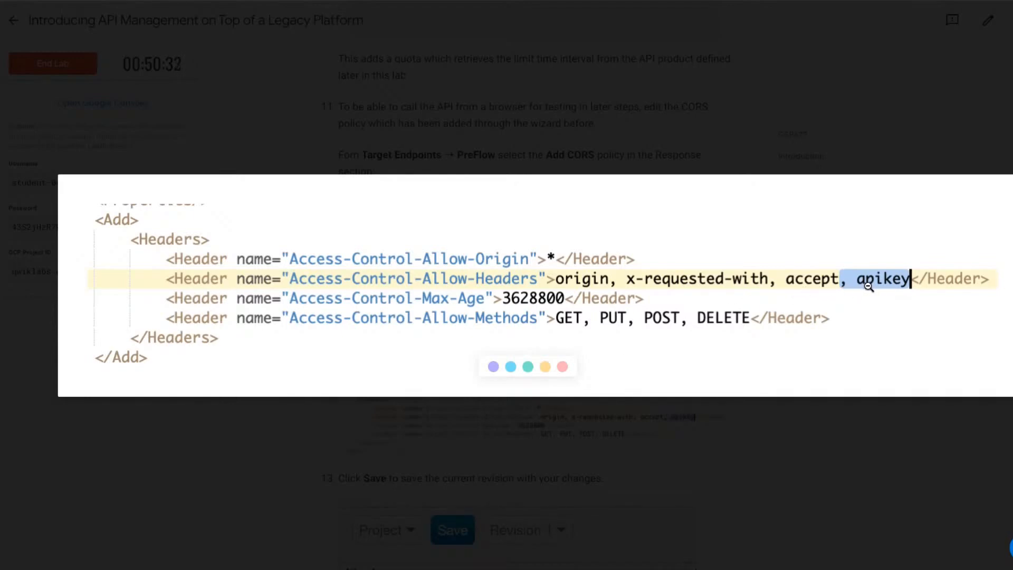
left_click(848, 327)
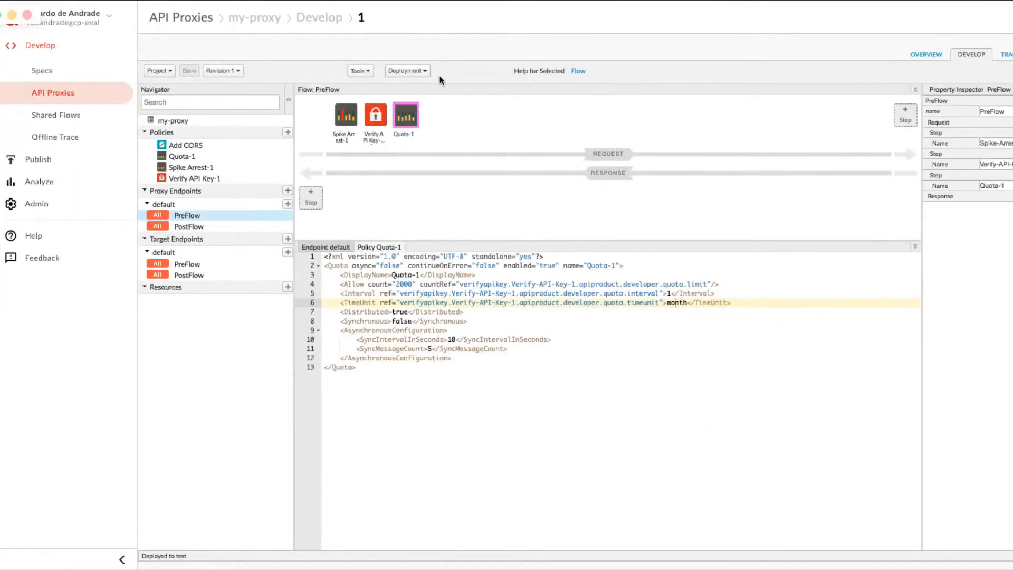
Examine the Add CORS policy's XML and its attachment across the proxy endpoint's PreFlow and the target endpoint's PreFlow and PostFlow.
left_click(197, 148)
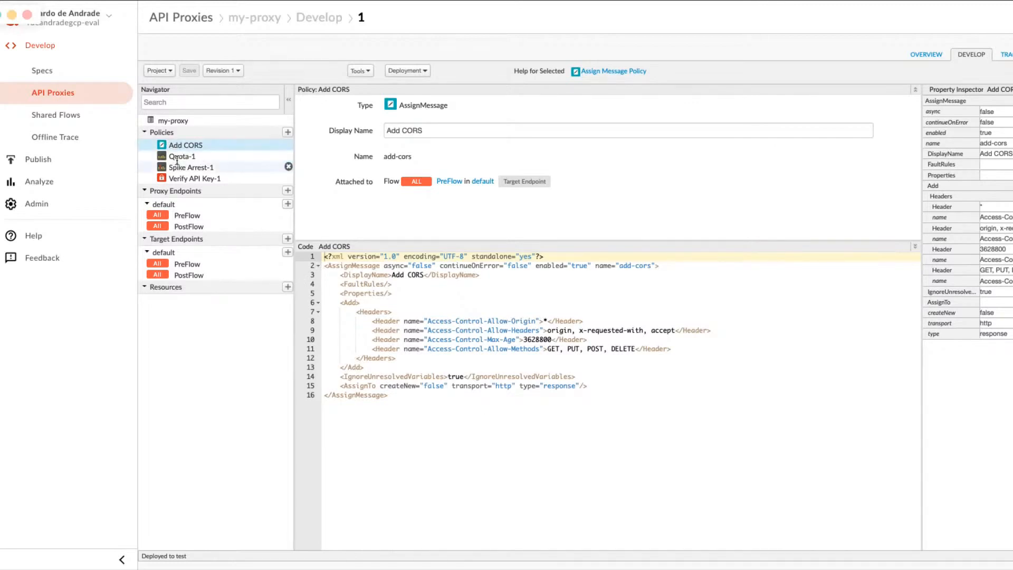
left_click(187, 216)
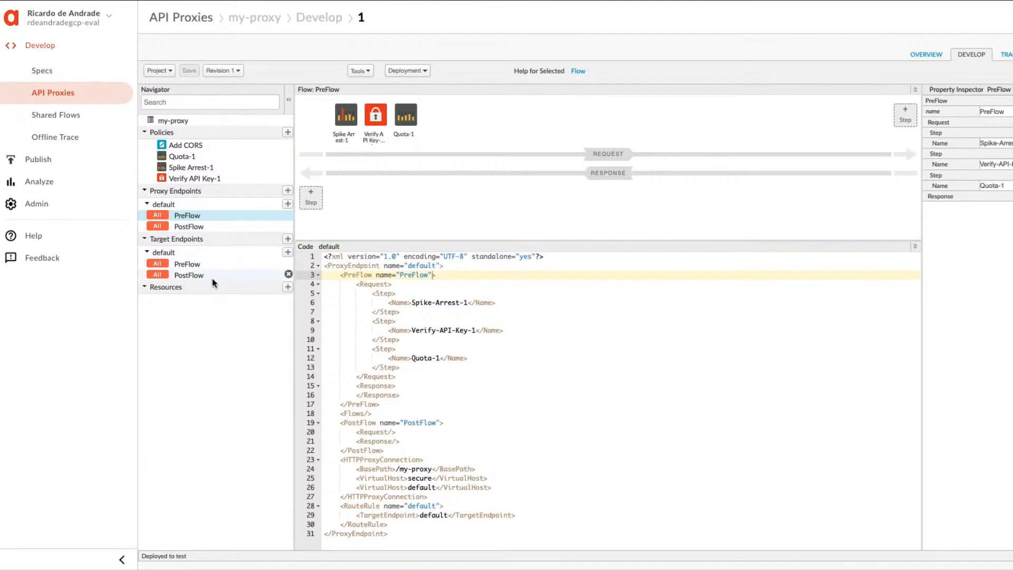
left_click(196, 275)
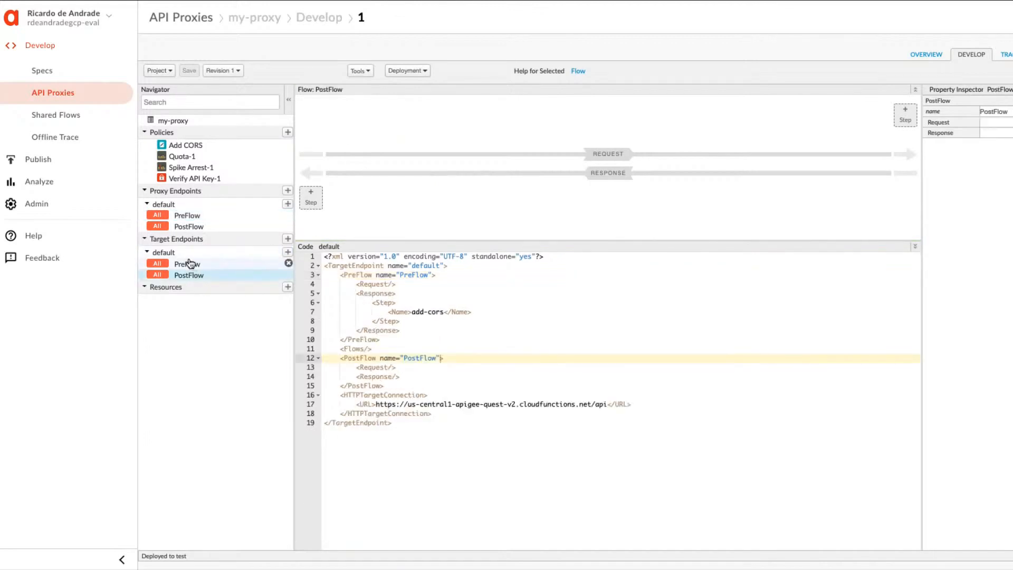
left_click(189, 265)
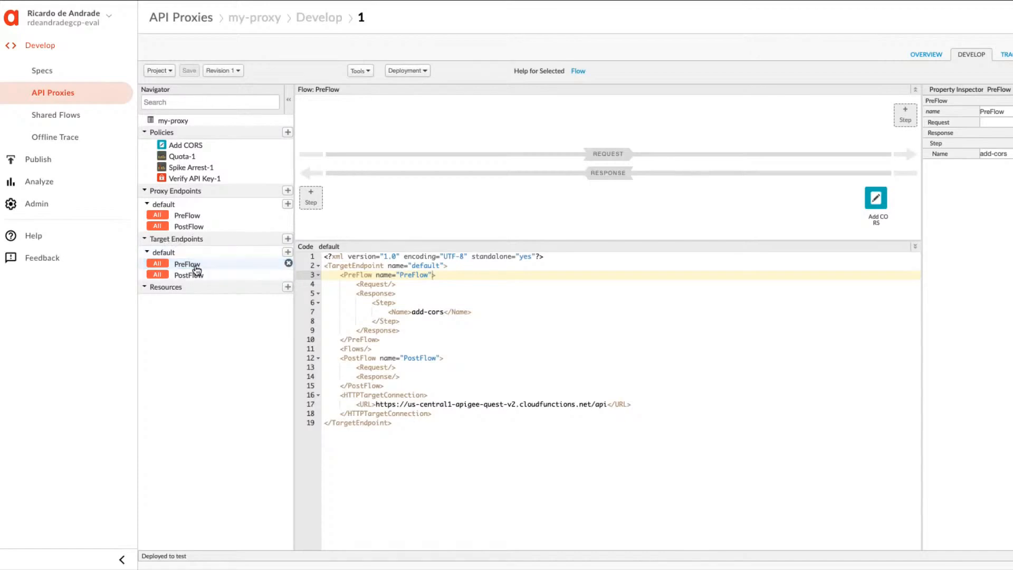
left_click(873, 202)
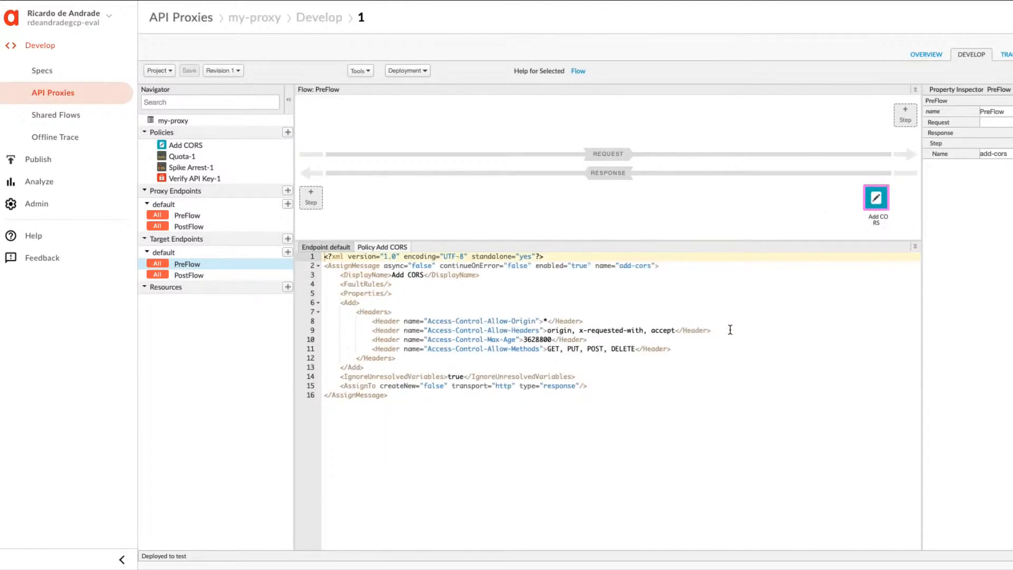
left_click(189, 215)
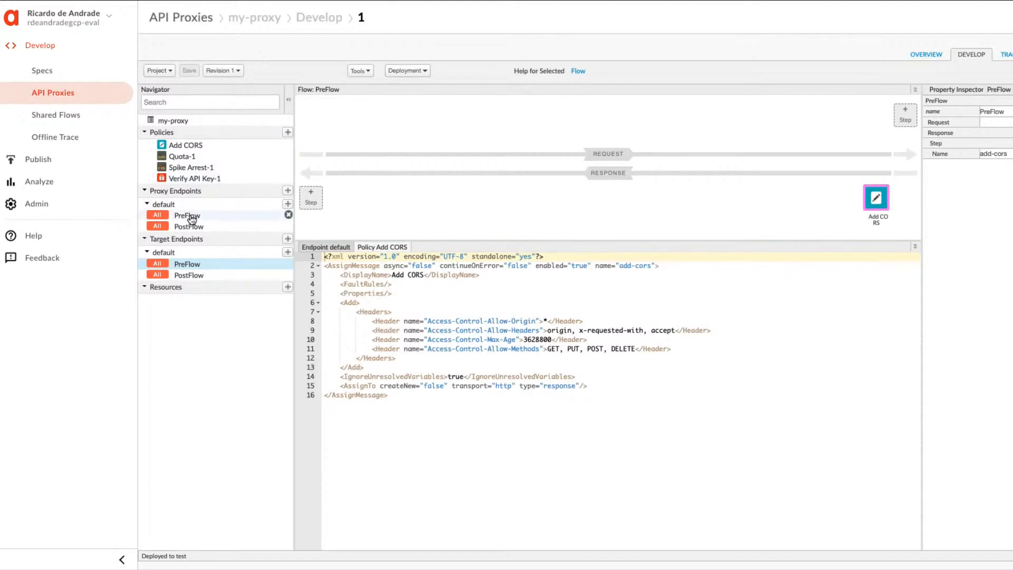
Append ", apikey" to the Access-Control-Allow-Headers value in the Add CORS policy and save the revision.
left_click(184, 146)
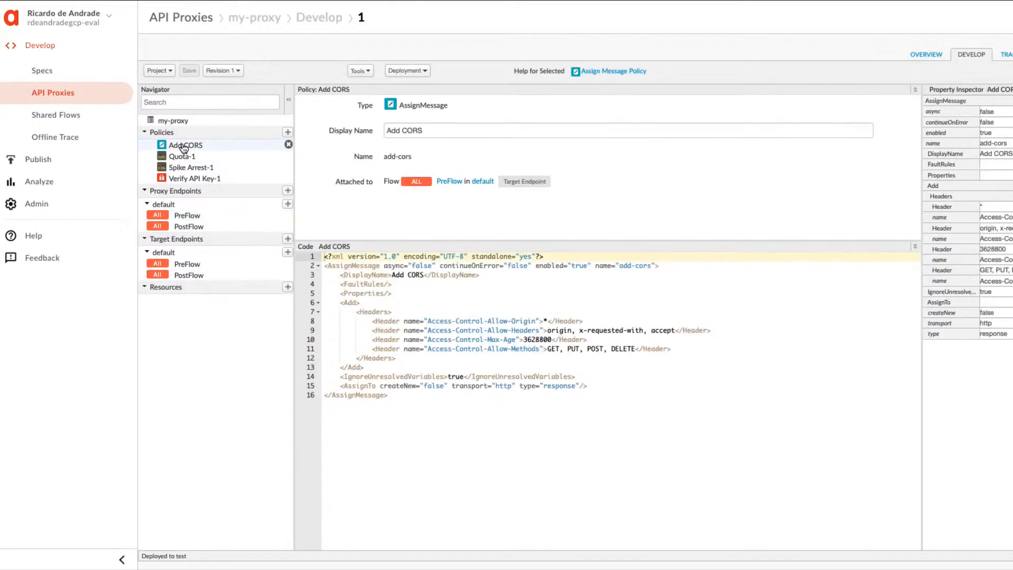
left_click(675, 331)
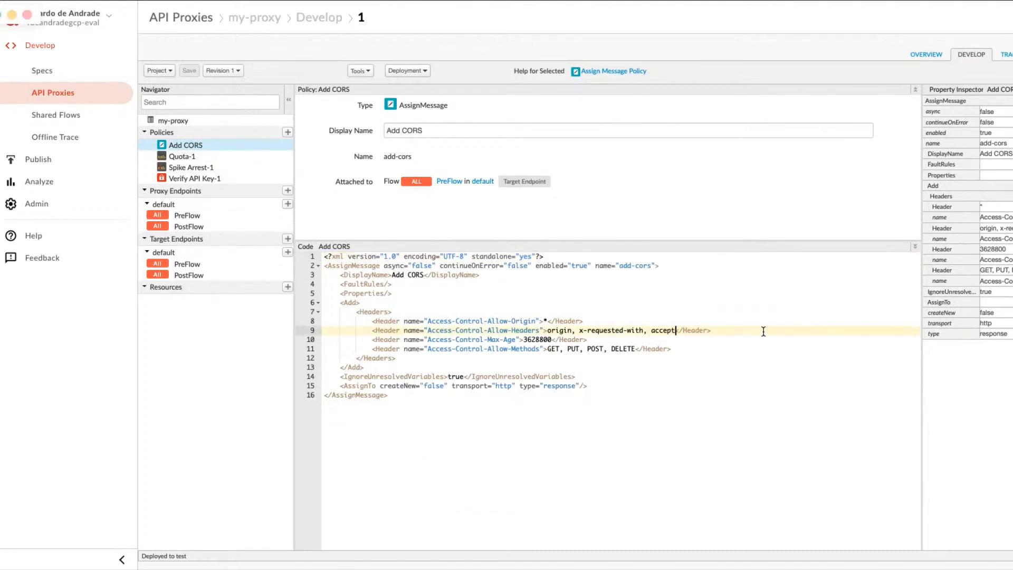
type(", apikey")
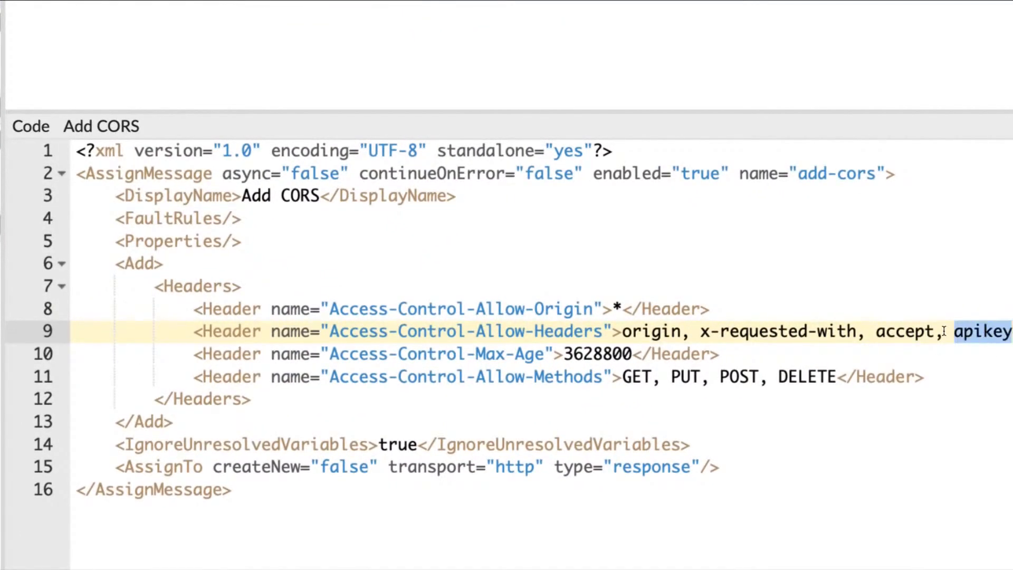
left_click_drag(935, 332, 1009, 335)
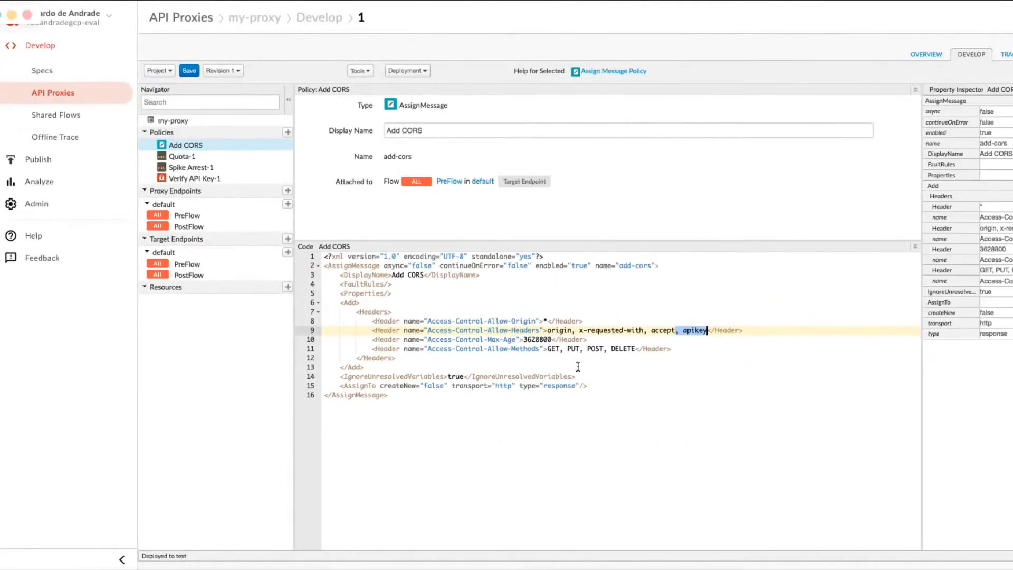
left_click(521, 311)
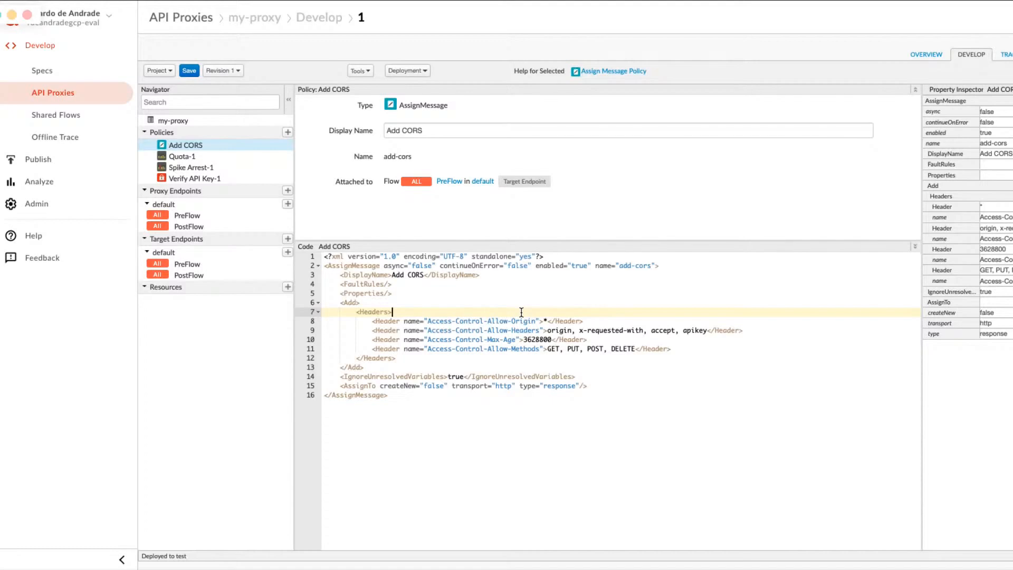
left_click(189, 71)
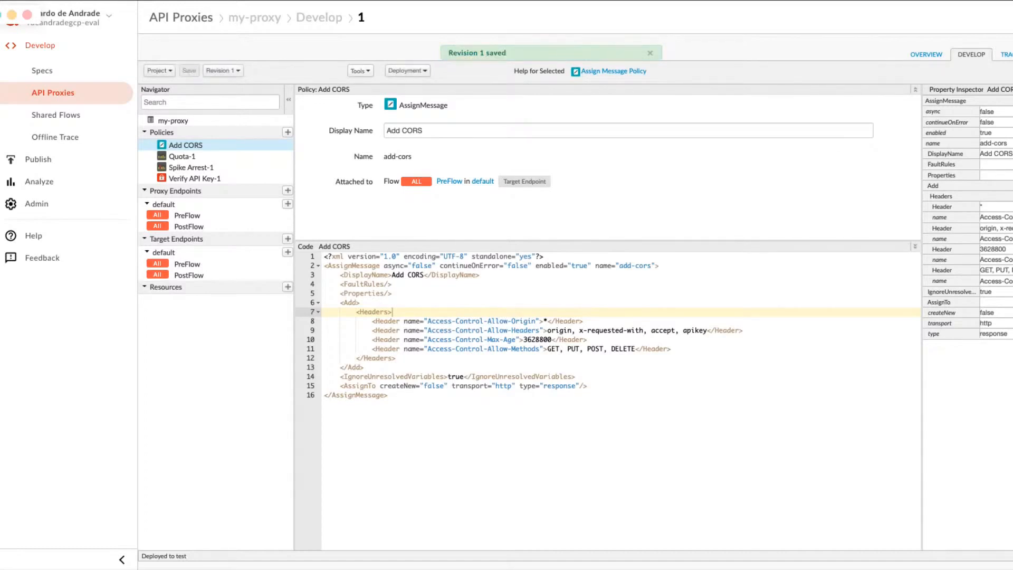
Return to the lab page and read the instructions for saving the revision and adding an Extension Callout policy to the proxy PreFlow.
key("ctrl+shift+Tab")
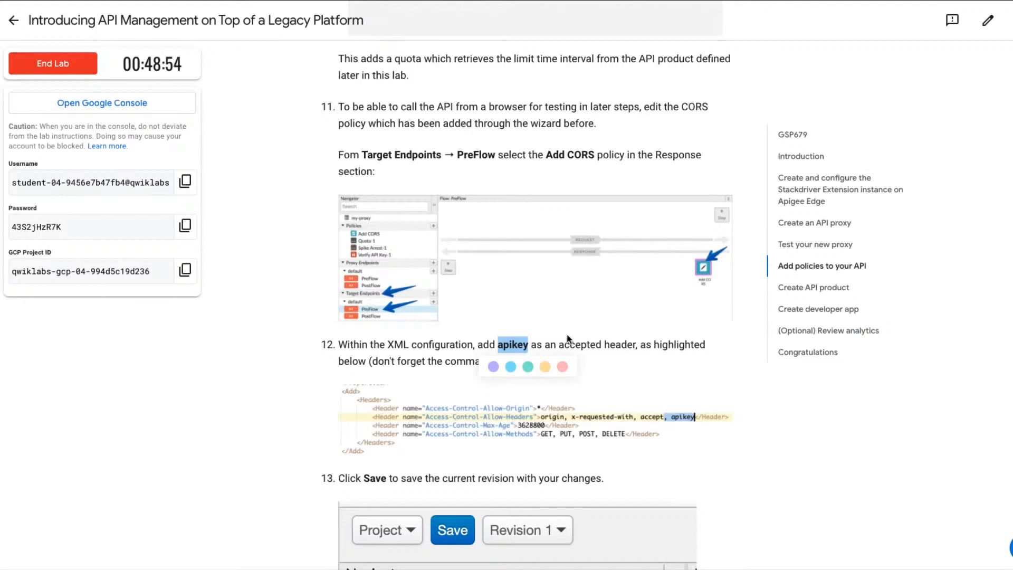
scroll(639, 474, "down", 2)
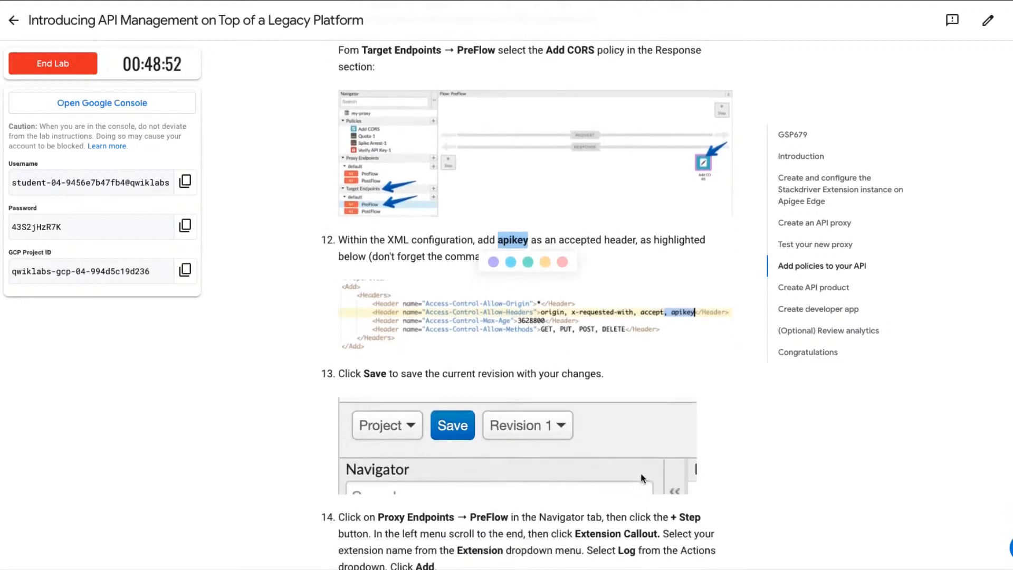
scroll(642, 478, "down", 2)
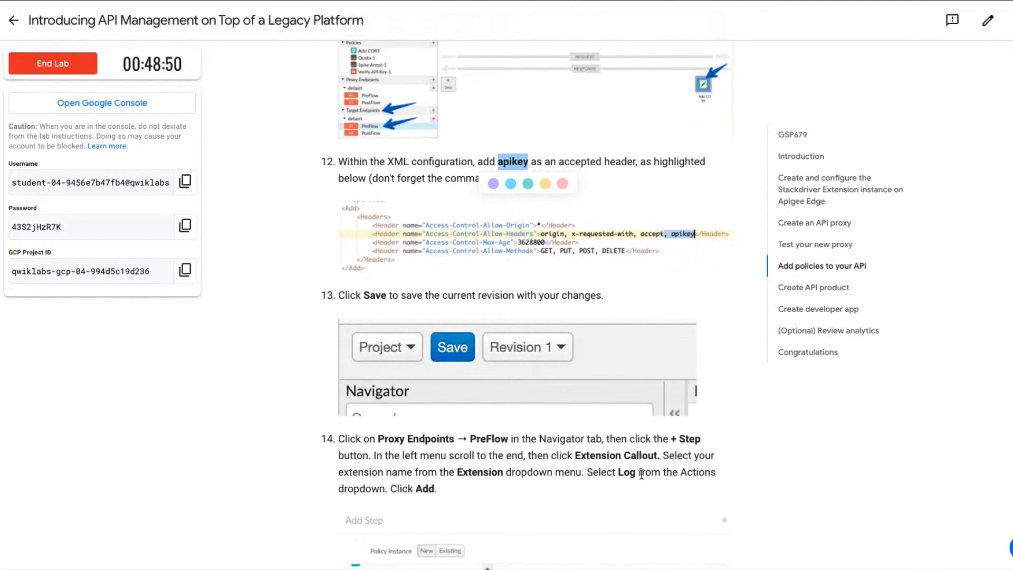
scroll(642, 473, "down", 2)
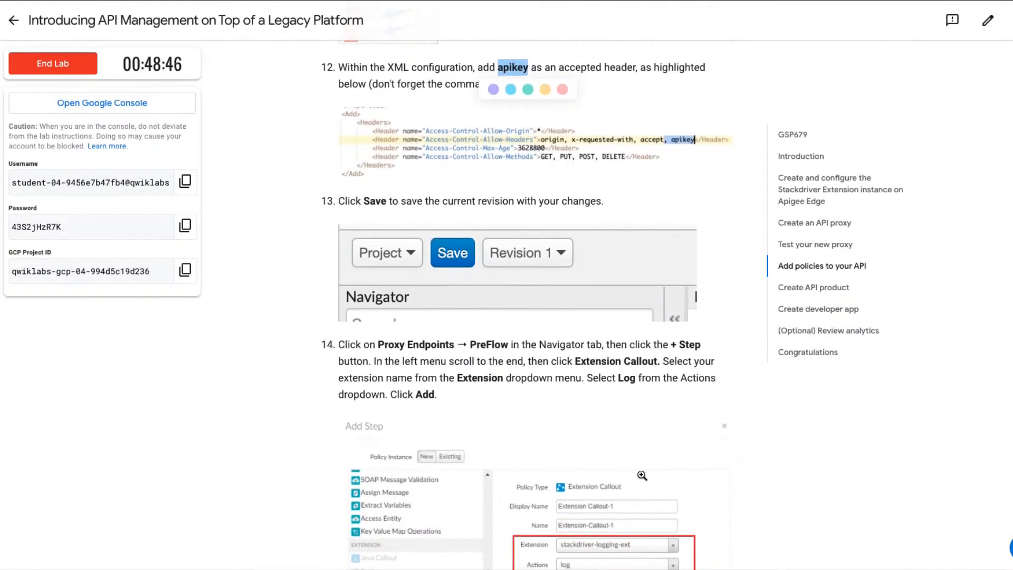
scroll(642, 474, "down", 2)
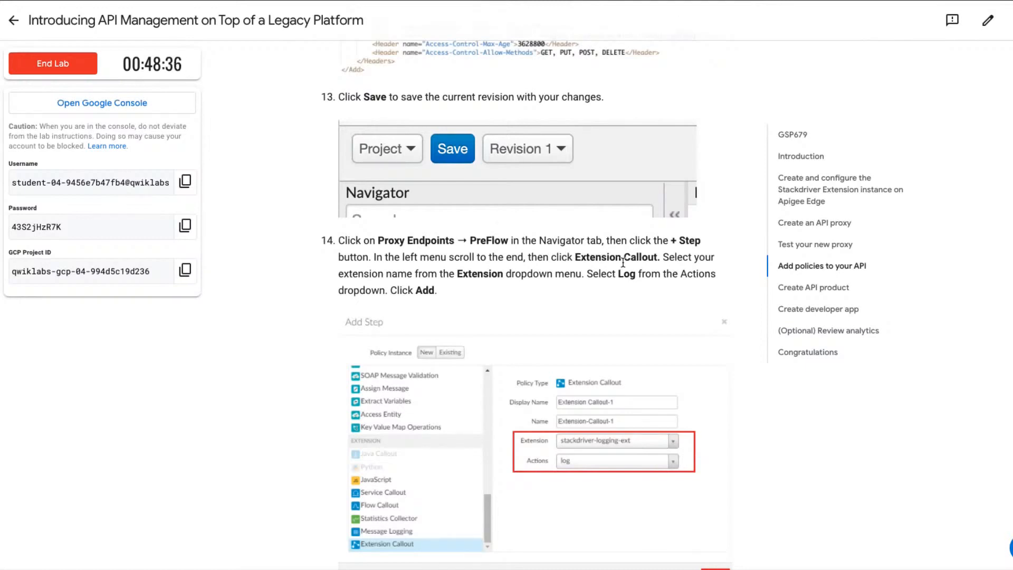
scroll(464, 312, "down", 1)
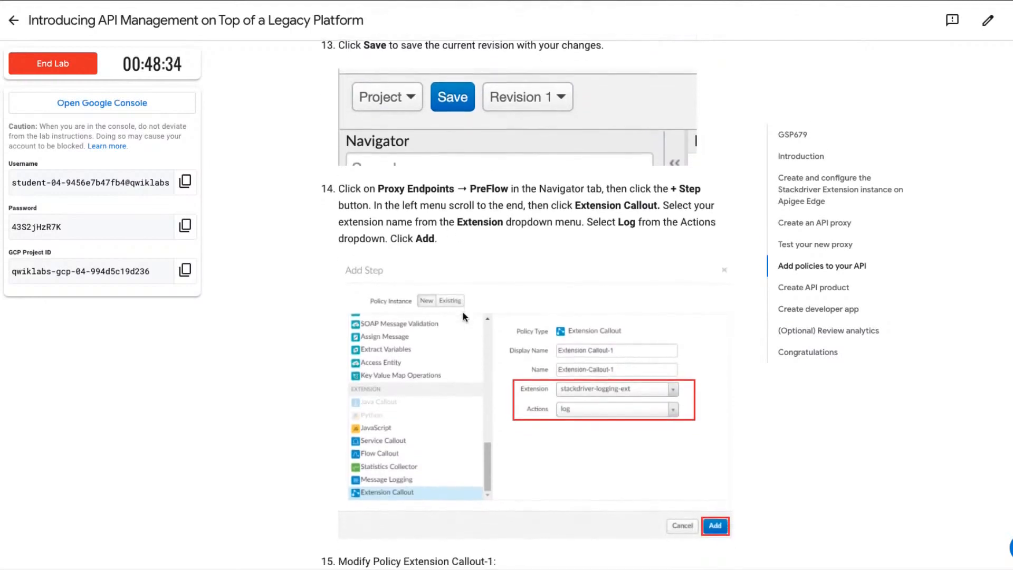
scroll(463, 312, "up", 1)
scroll(463, 314, "up", 1)
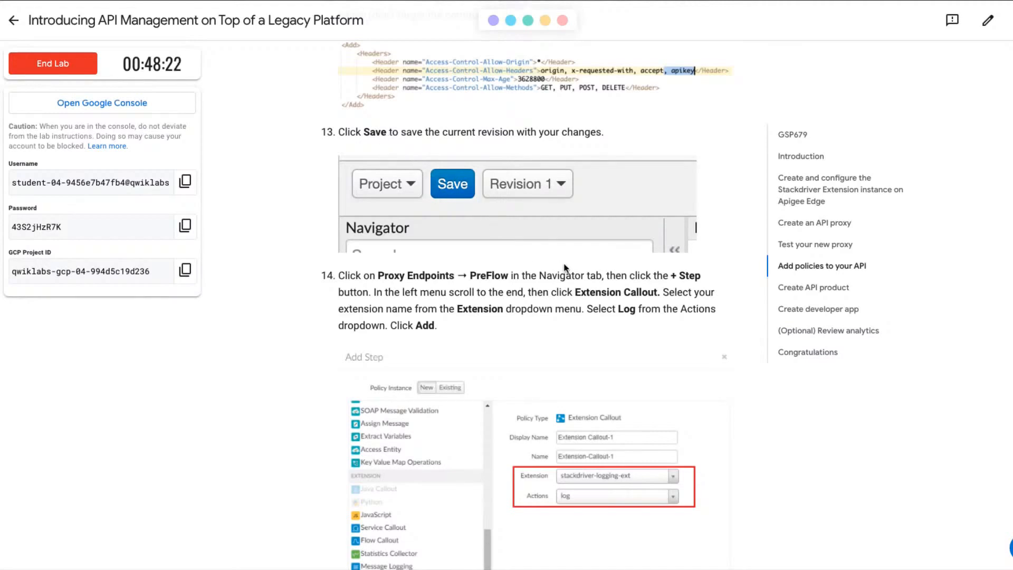
scroll(564, 267, "down", 1)
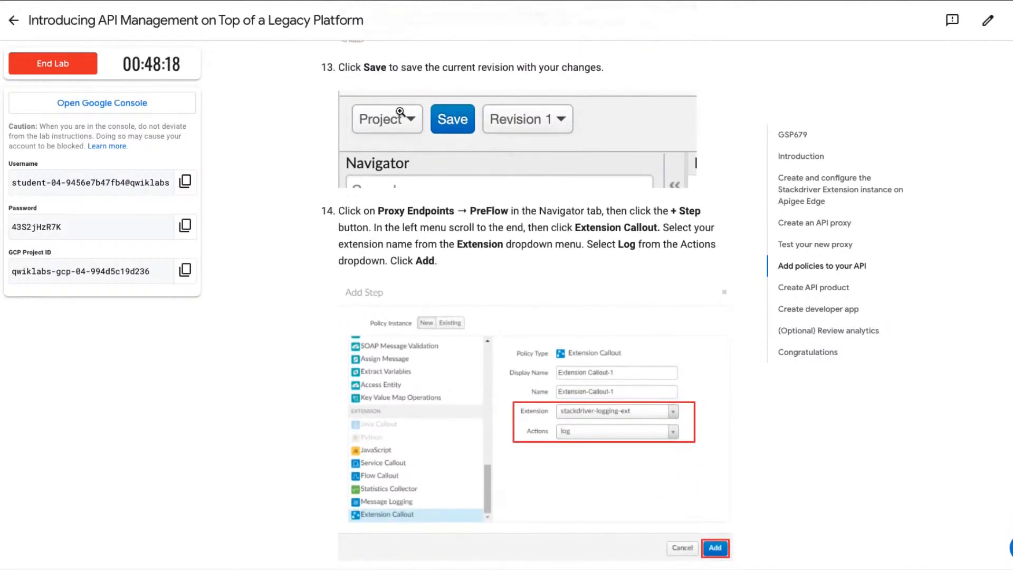
scroll(516, 256, "down", 2)
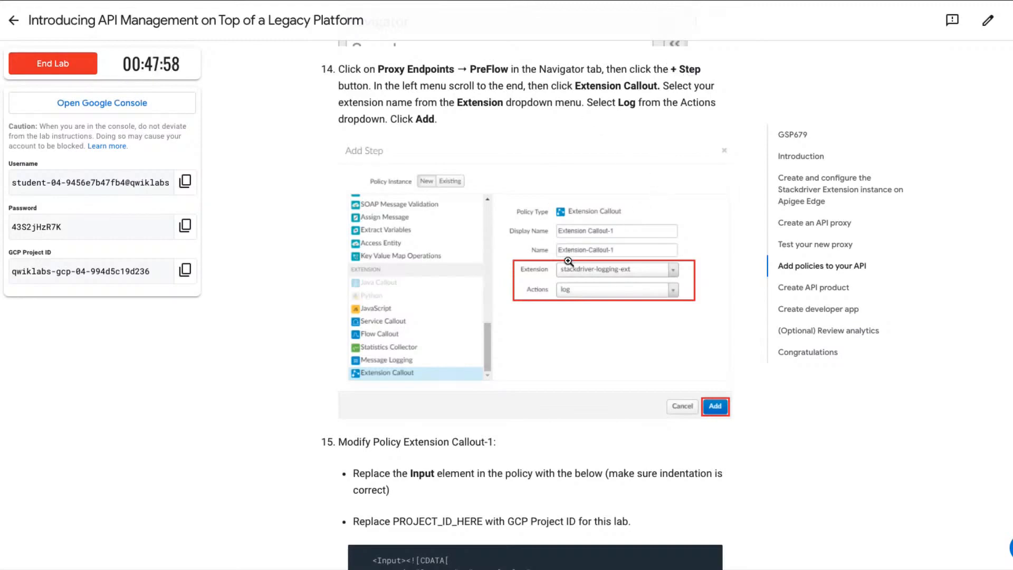
scroll(568, 261, "down", 1)
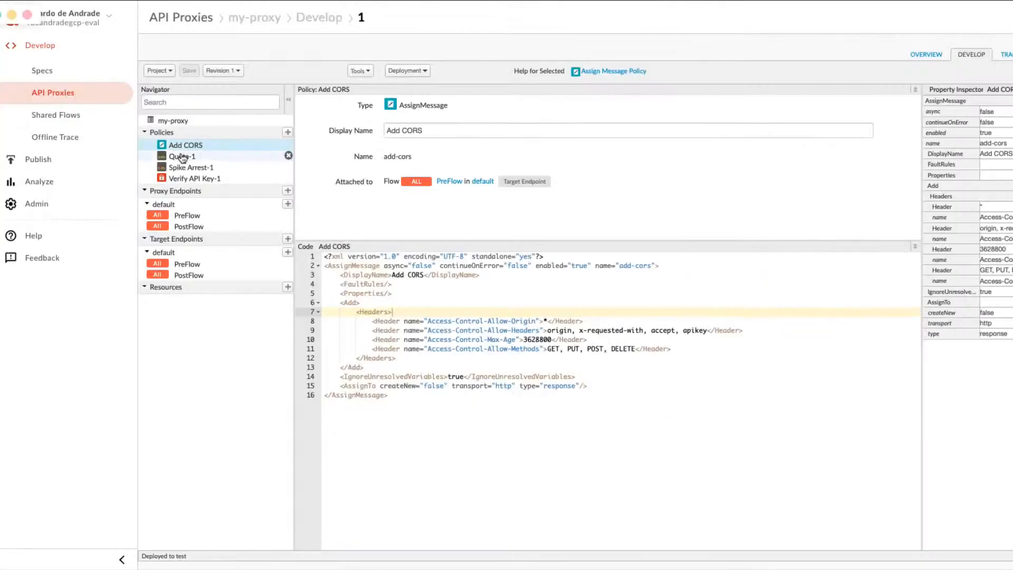
Start a new request step in the proxy endpoint's PreFlow, choosing Extension Callout as the policy type.
left_click(182, 216)
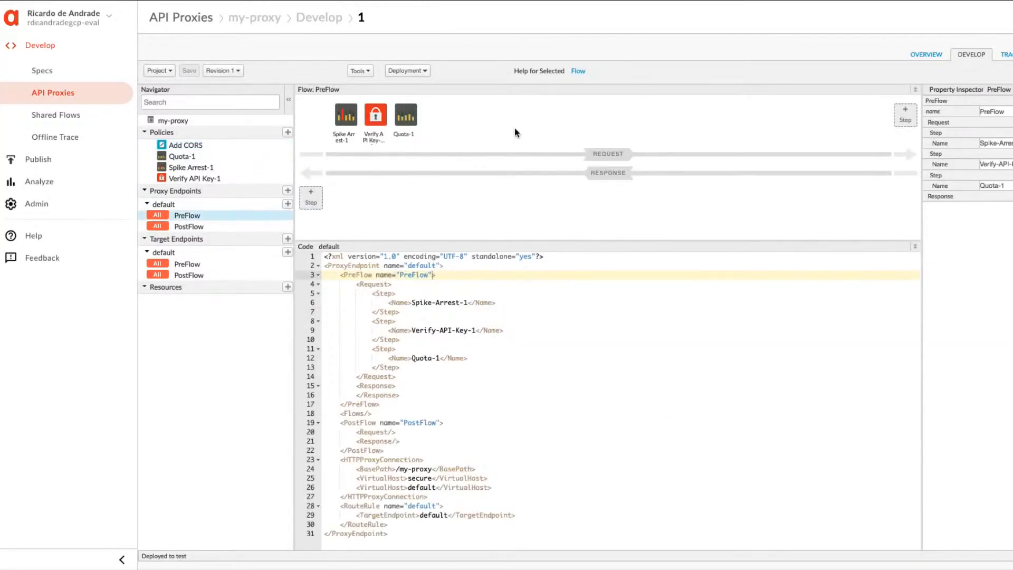
left_click(906, 115)
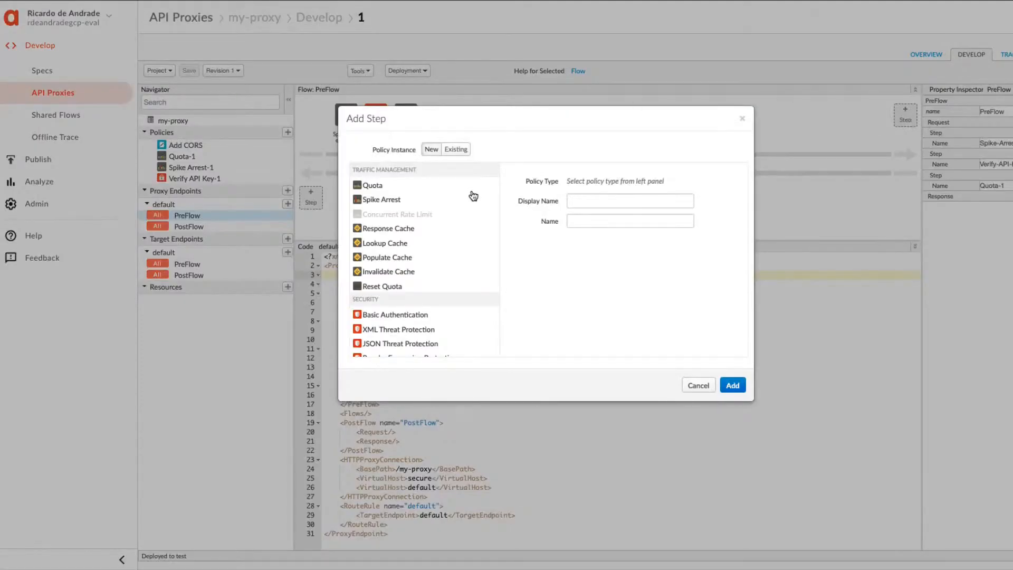
scroll(405, 296, "down", 1)
scroll(405, 296, "down", 6)
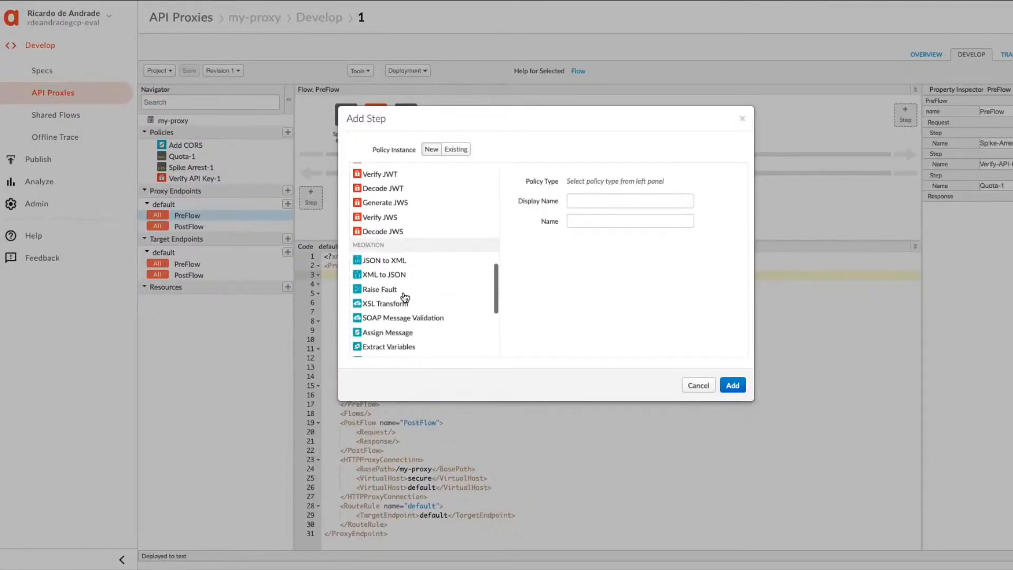
scroll(405, 296, "down", 1)
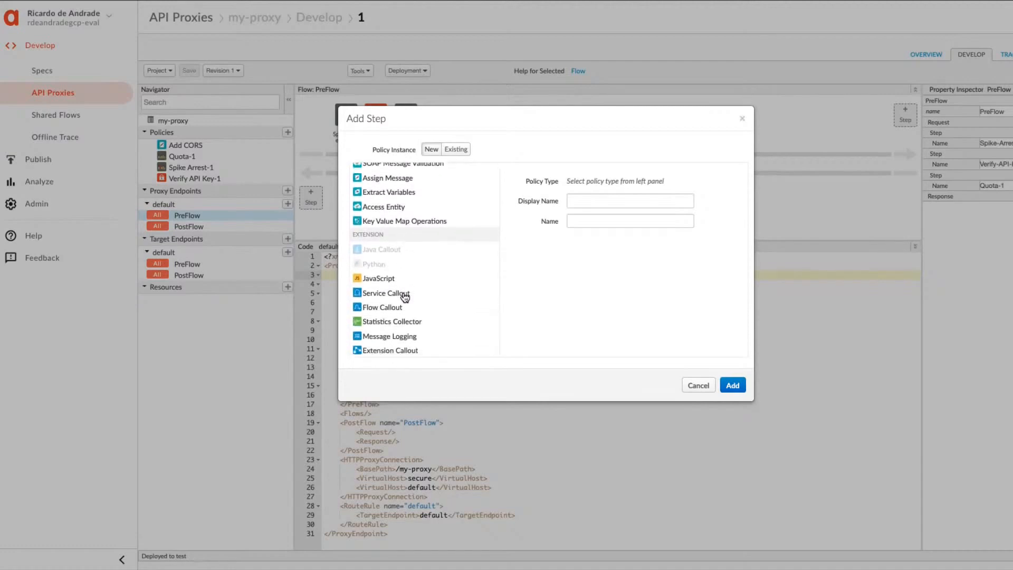
left_click(383, 353)
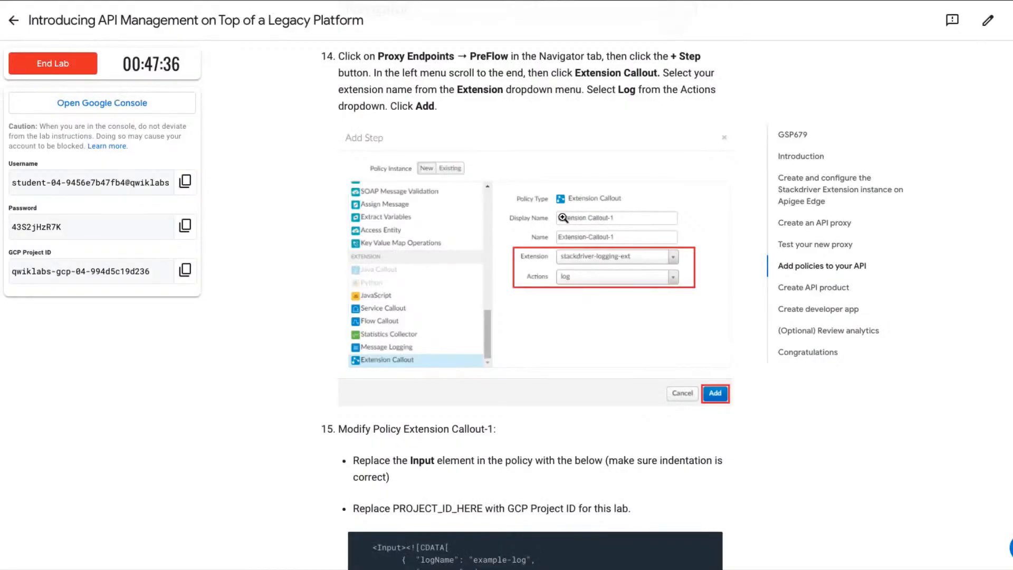
Check the lab's example settings and add the Extension Callout policy with extension stackdriver-logging-extension and action log.
left_click(590, 233)
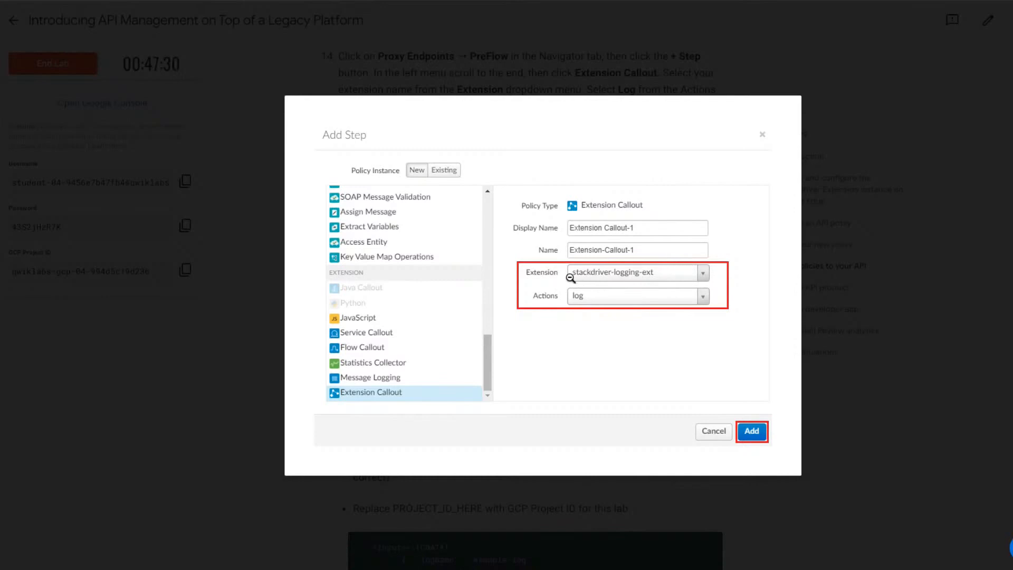
left_click(626, 276)
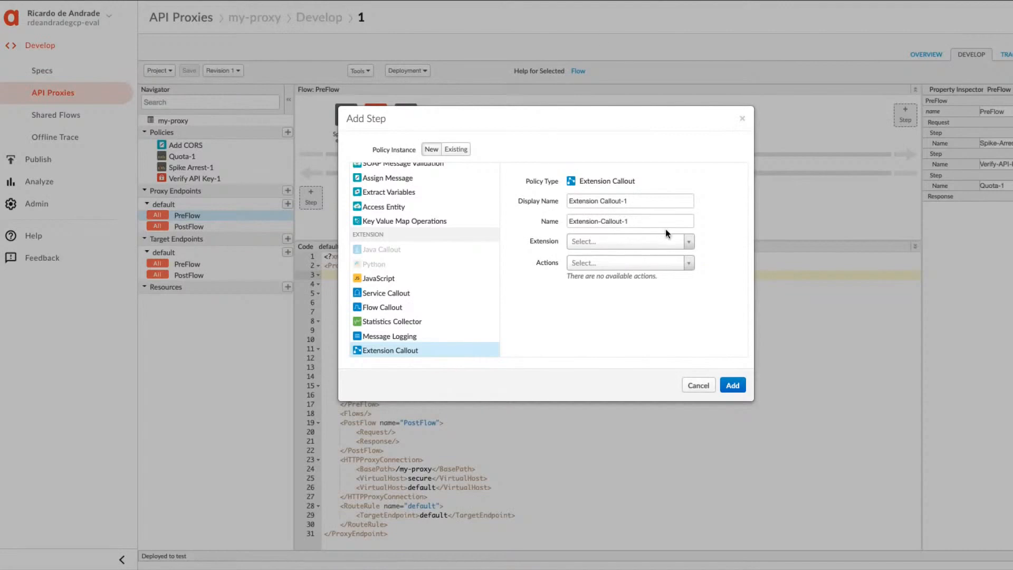
left_click(688, 242)
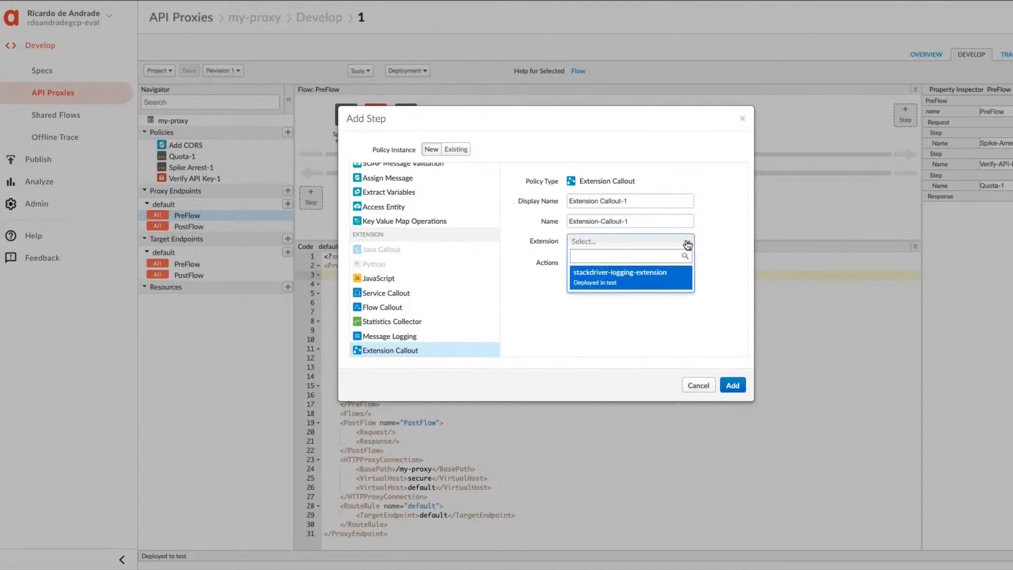
left_click(616, 277)
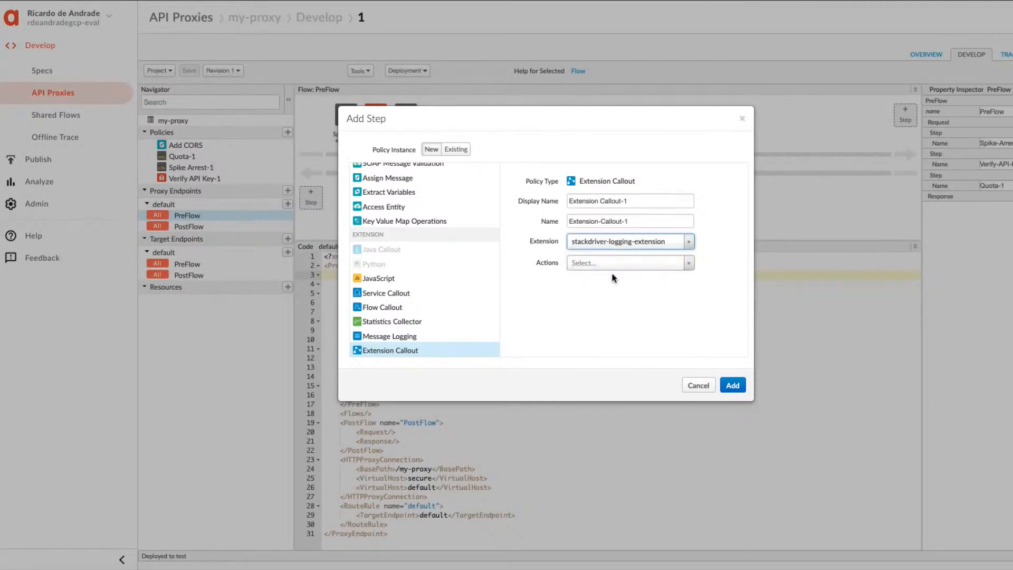
left_click(688, 267)
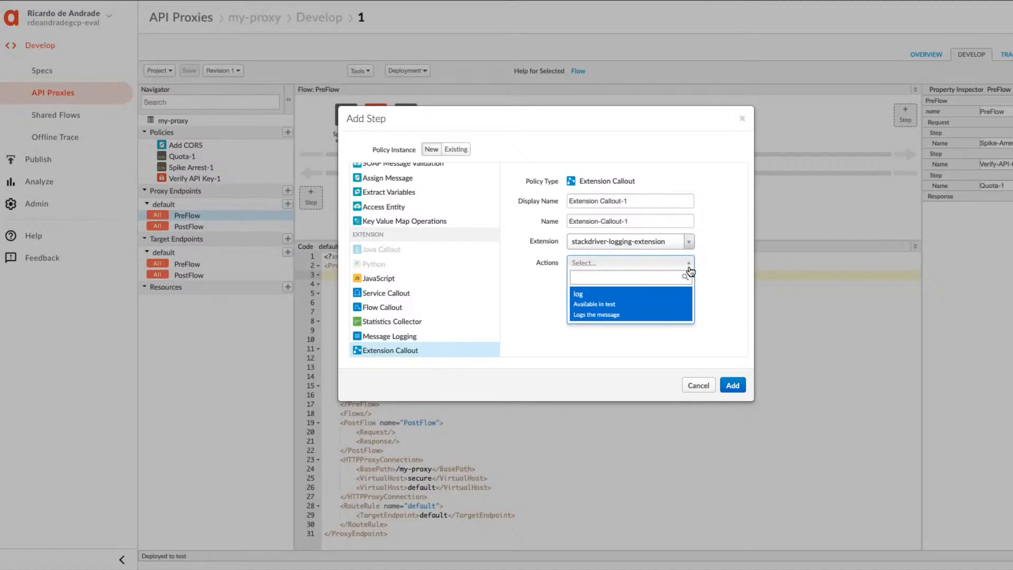
left_click(587, 294)
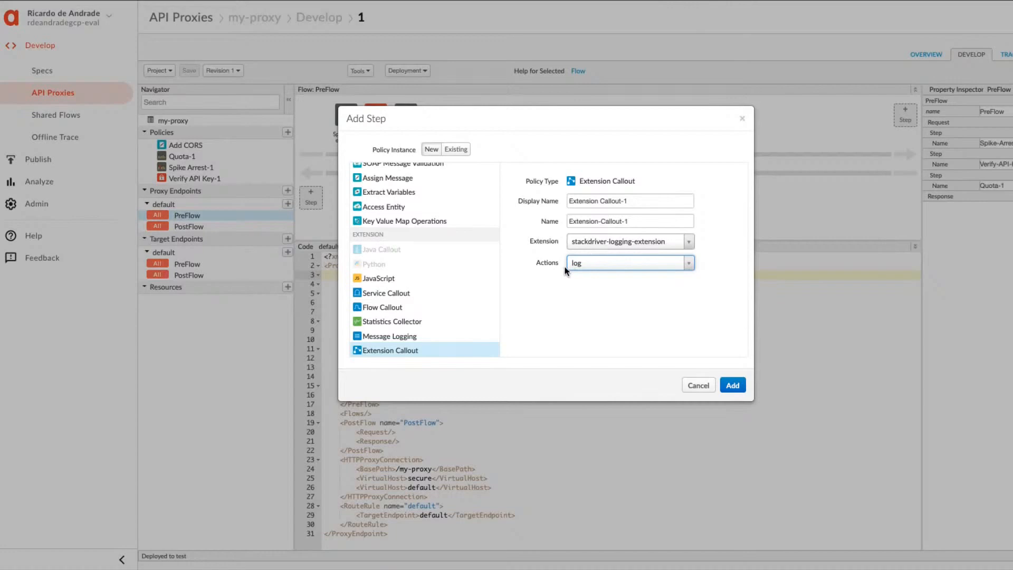
left_click(732, 386)
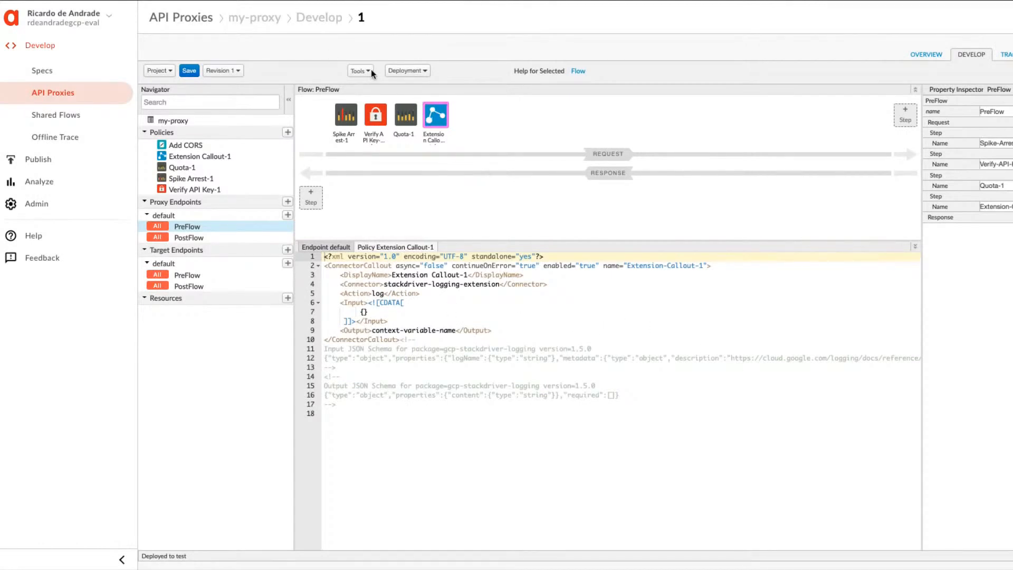
Copy the lab's Input snippet for Extension Callout-1 and replace the policy's existing Input element with it.
key("ctrl+Tab")
scroll(588, 431, "down", 1)
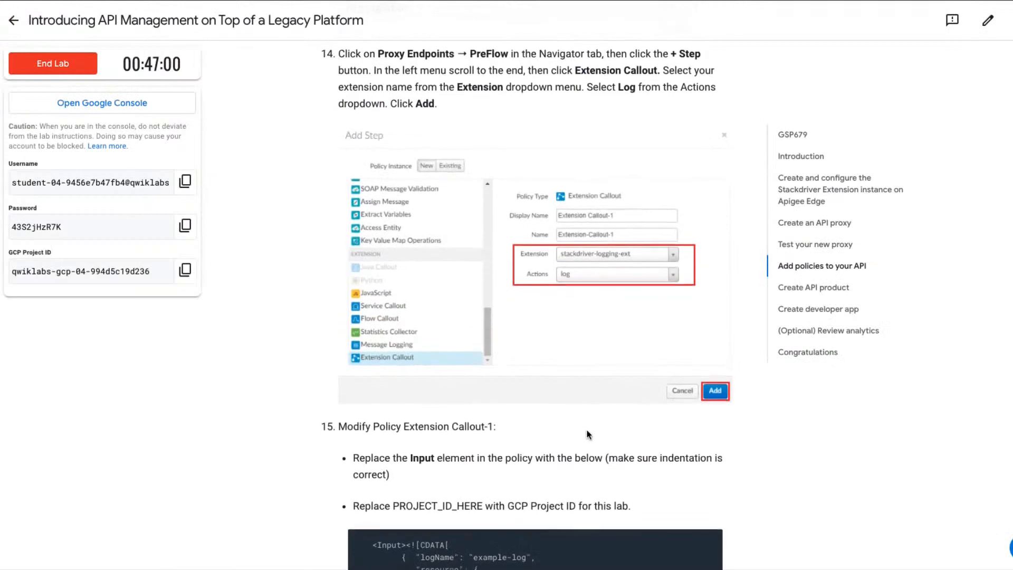
scroll(587, 434, "down", 3)
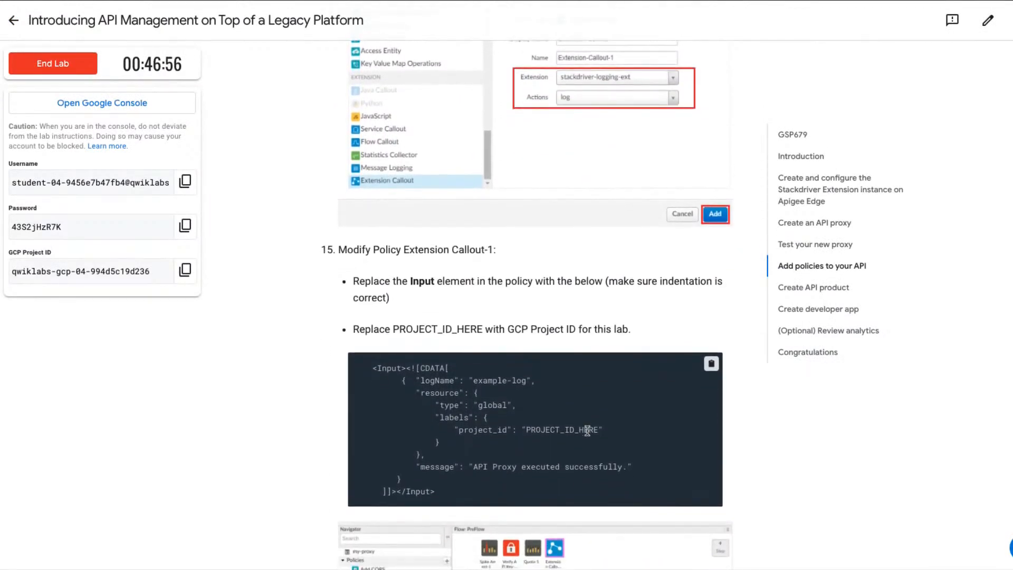
scroll(588, 431, "down", 2)
scroll(587, 431, "down", 2)
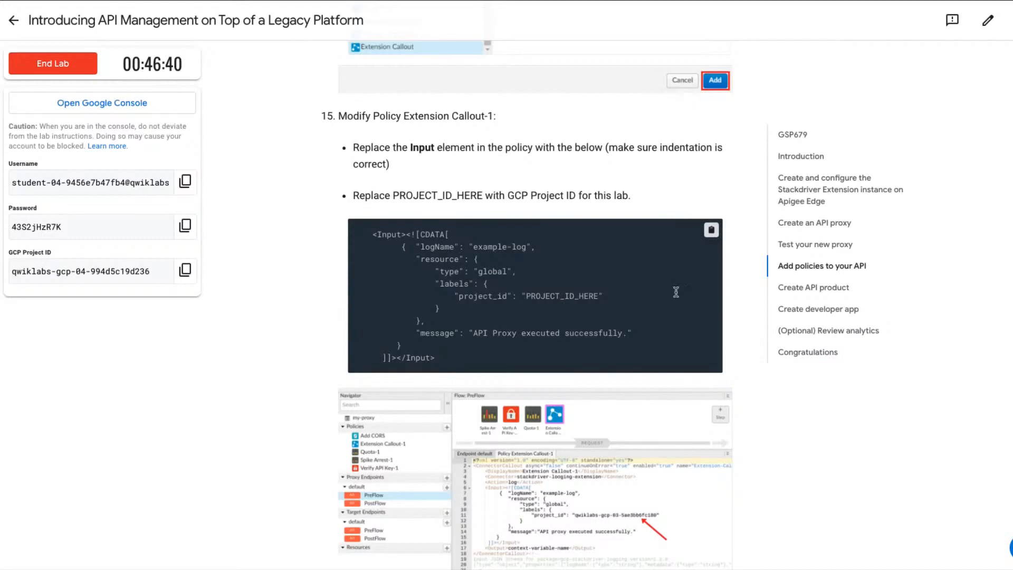
left_click(712, 235)
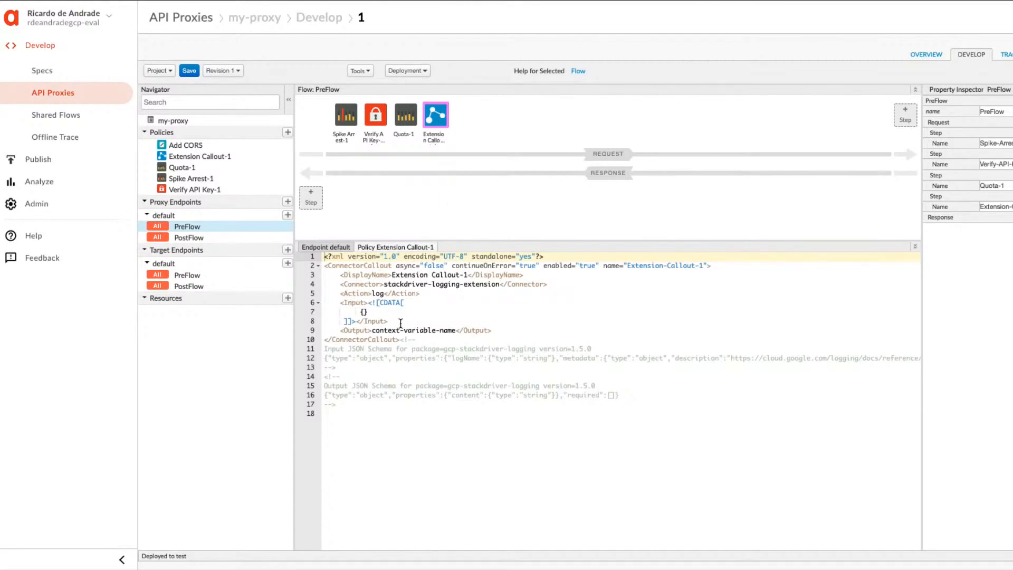
left_click_drag(401, 323, 313, 309)
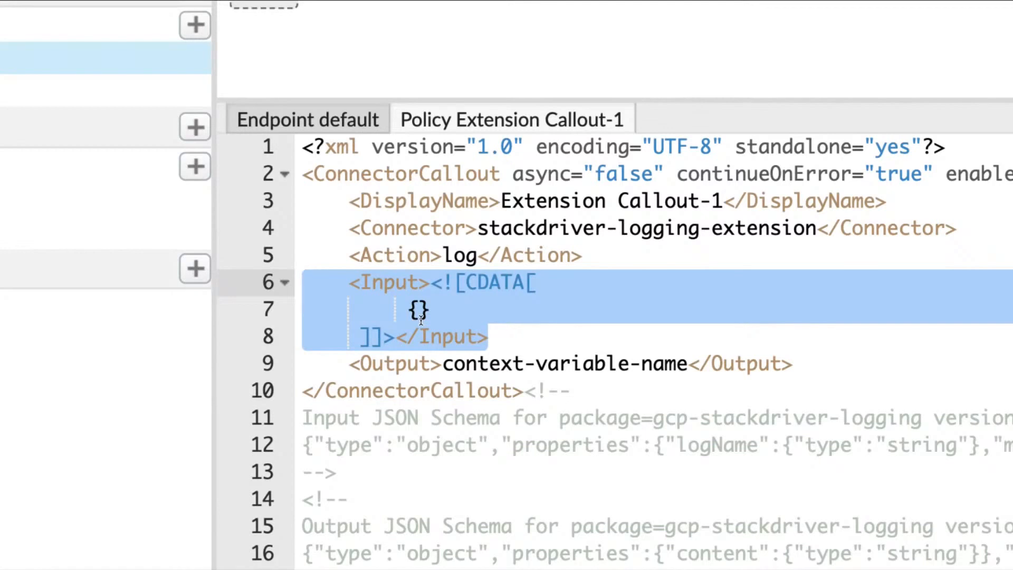
key("super+v")
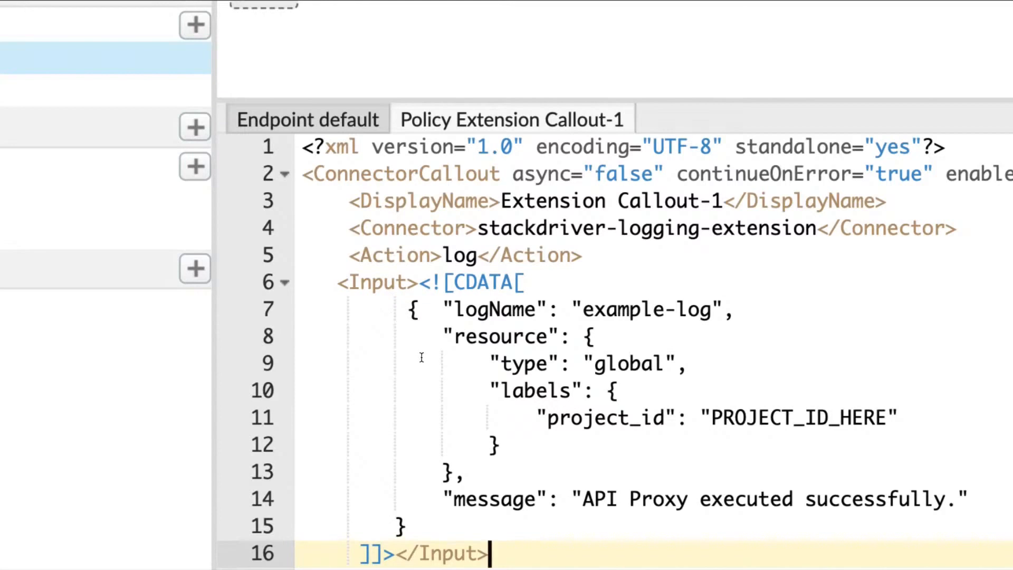
Replace PROJECT_ID_HERE in the policy's project_id label with the lab's GCP Project ID, qwiklabs-gcp-04-994d5c19d236, and save the revision.
double_click(727, 412)
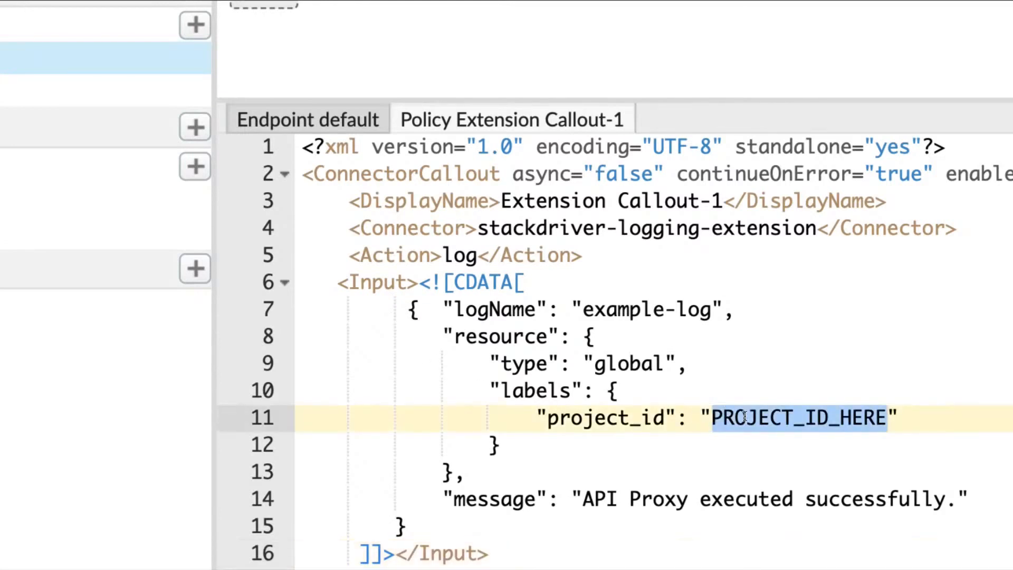
key("BackSpace")
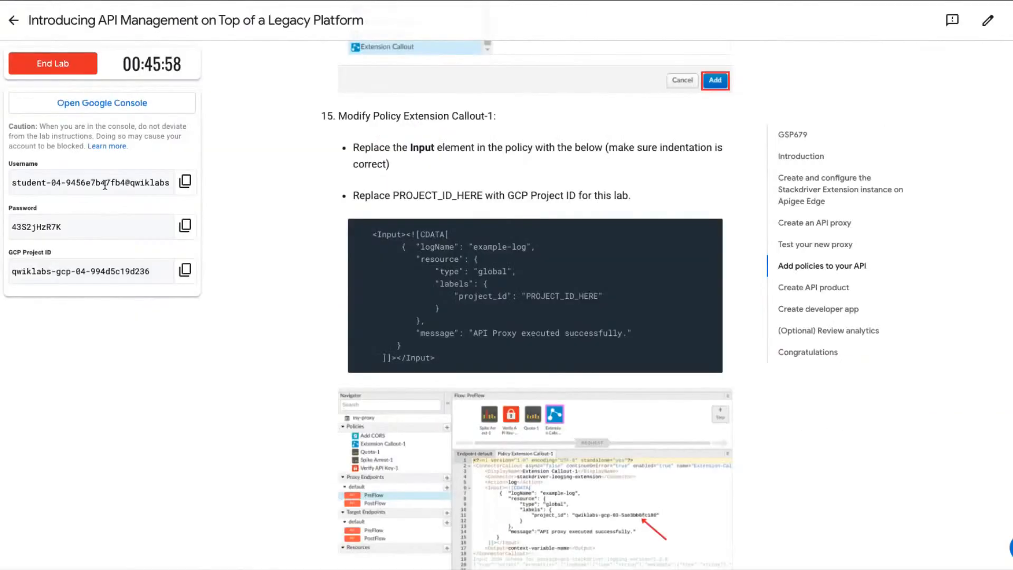
left_click(186, 273)
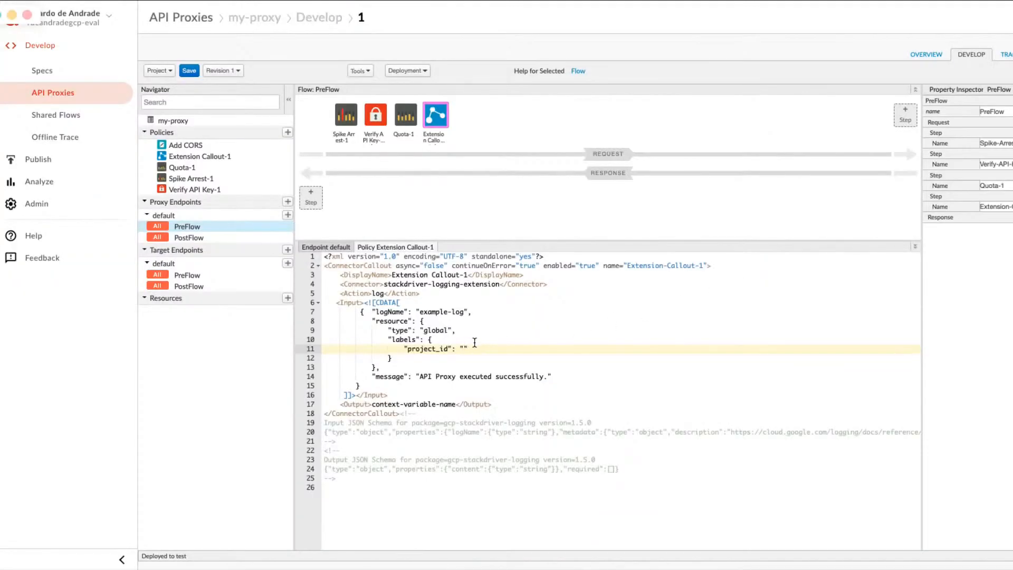
key("super+v")
left_click(190, 71)
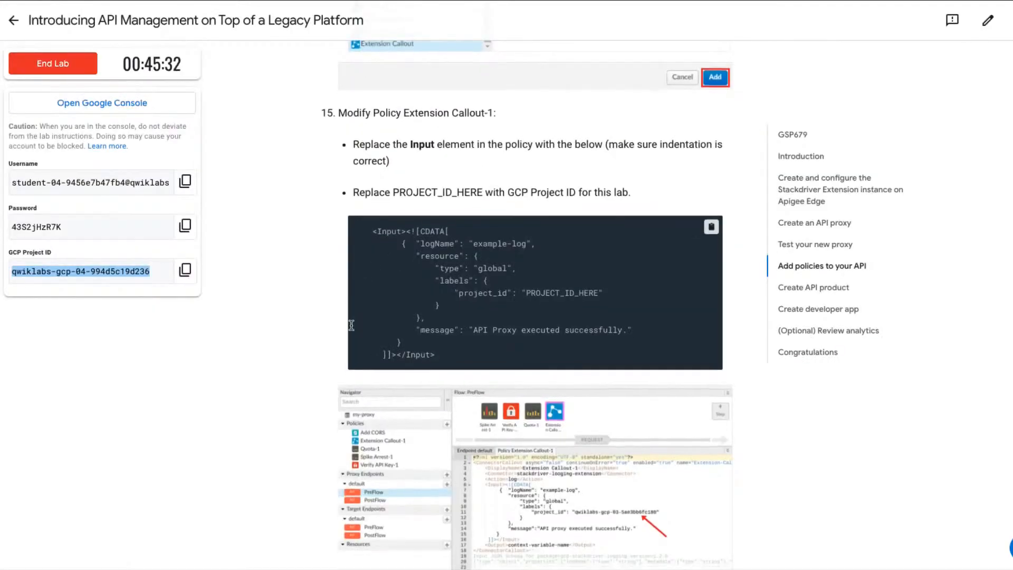
Read the lab's Create API product section for the required product details and copy the name my-api-product.
scroll(351, 326, "down", 3)
scroll(352, 326, "down", 5)
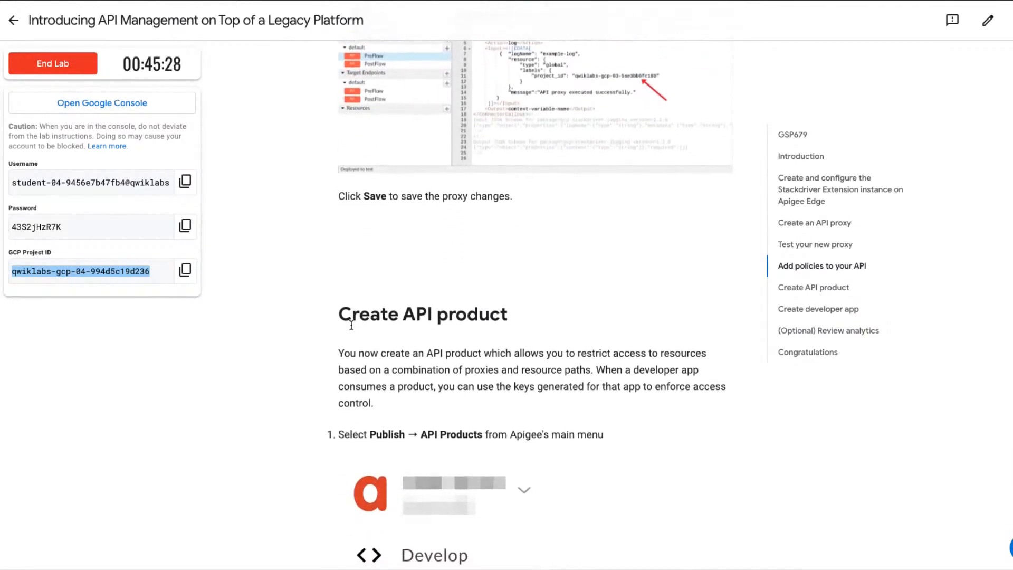
scroll(352, 325, "down", 2)
scroll(351, 326, "down", 3)
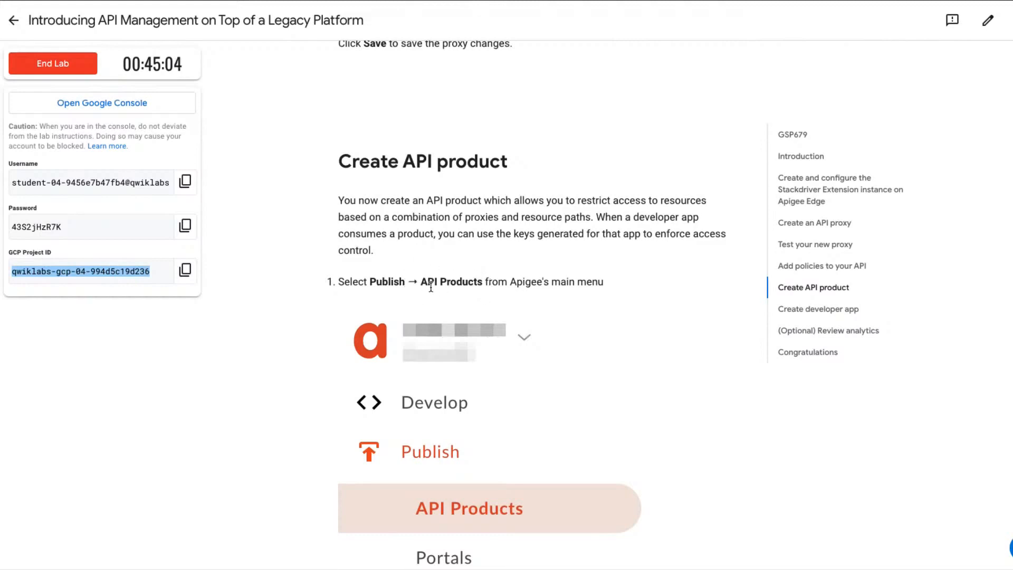
scroll(449, 284, "down", 3)
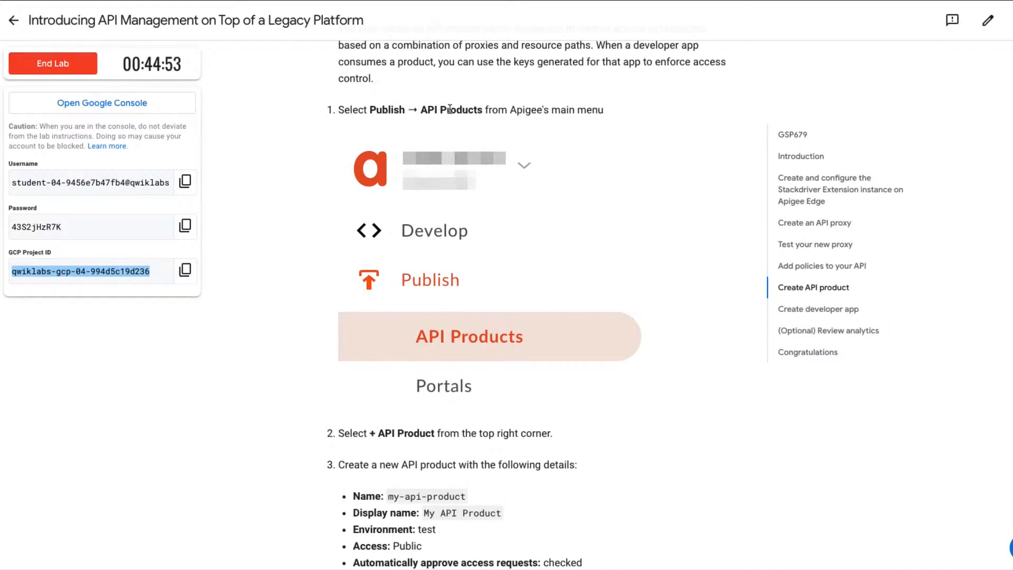
scroll(508, 458, "down", 2)
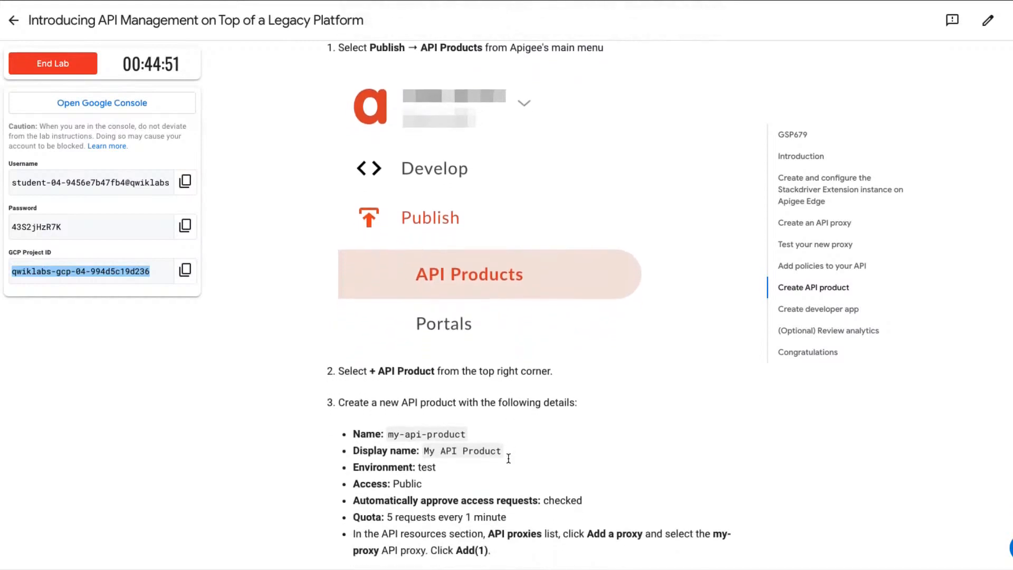
scroll(508, 458, "down", 4)
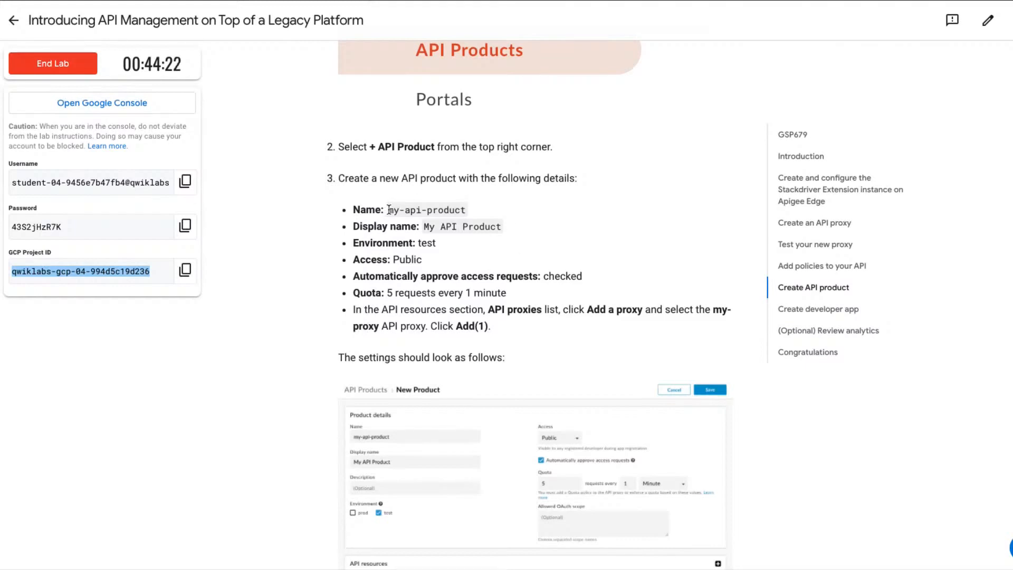
left_click_drag(389, 210, 466, 212)
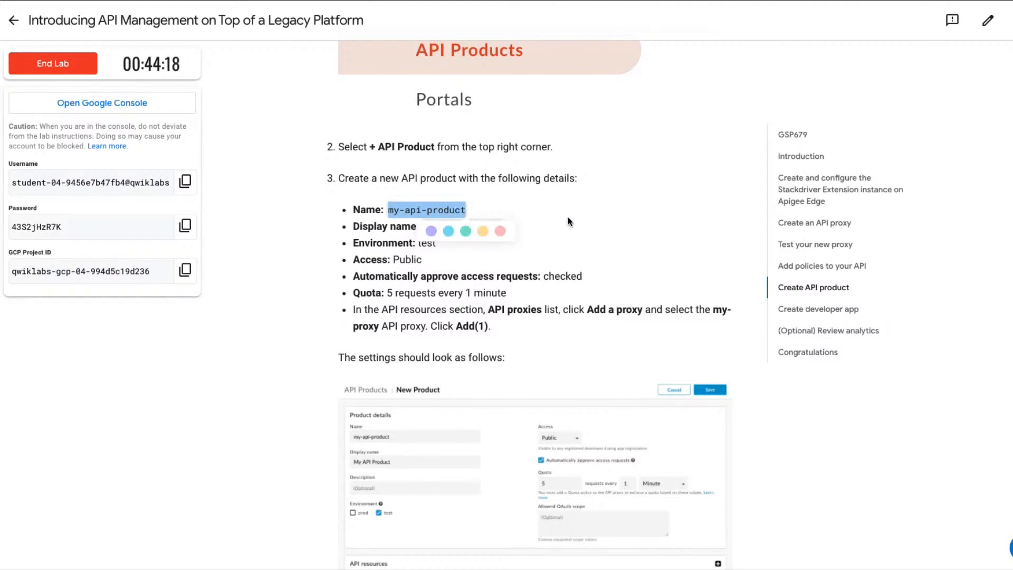
left_click(486, 264)
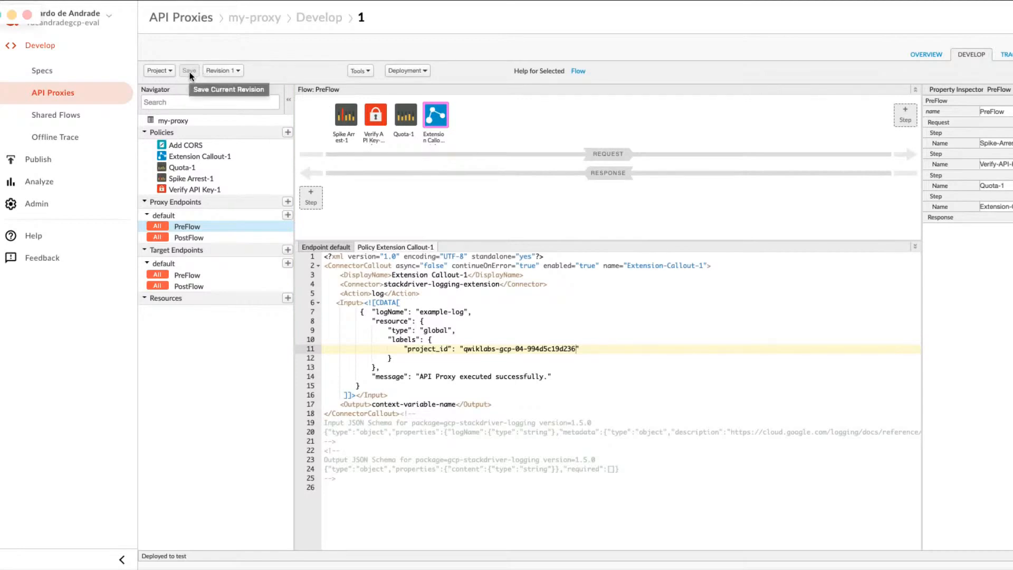
Start a new API product with the name my-api-product and the display name My API Product.
left_click(46, 167)
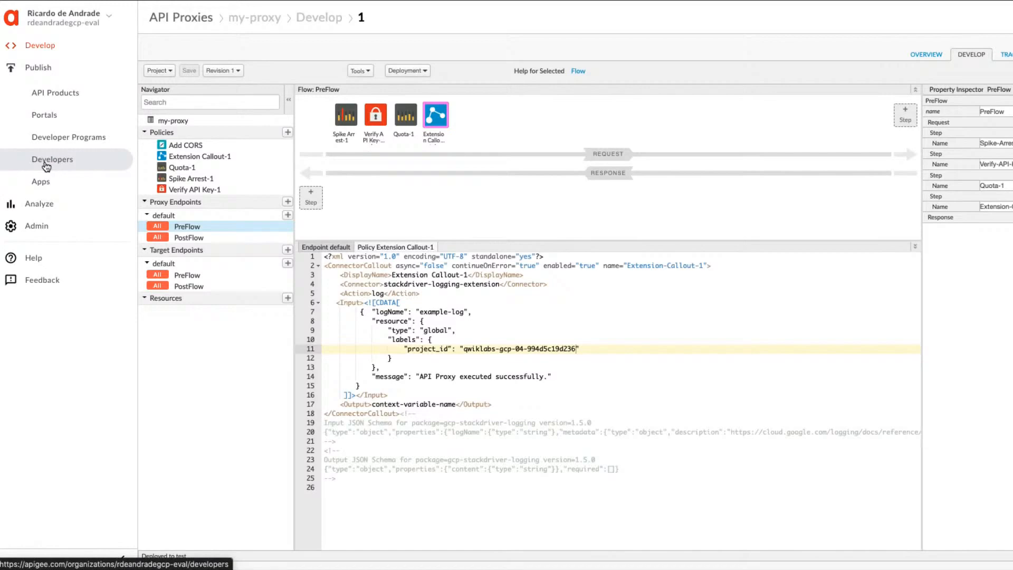
left_click(58, 98)
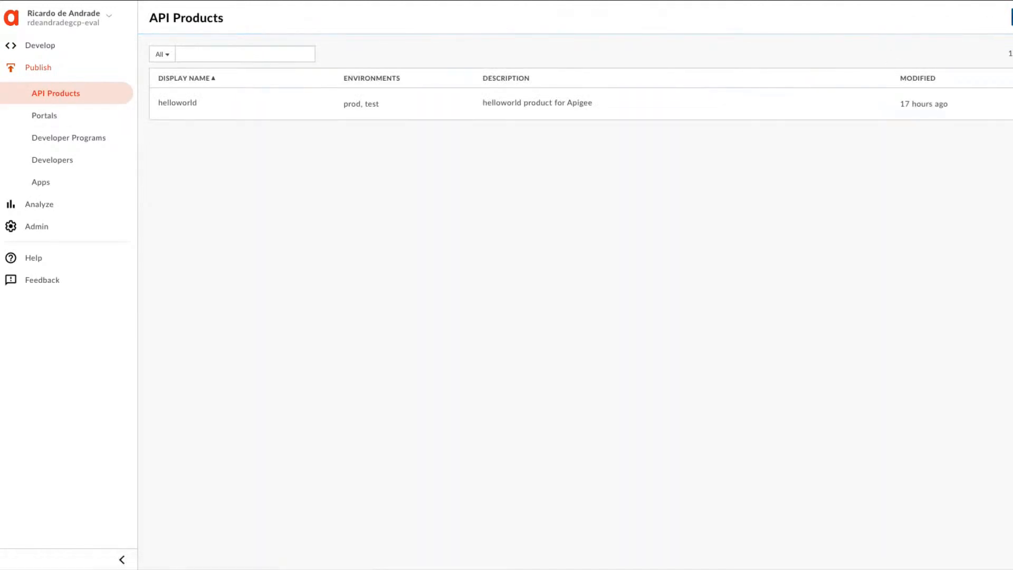
left_click(1012, 17)
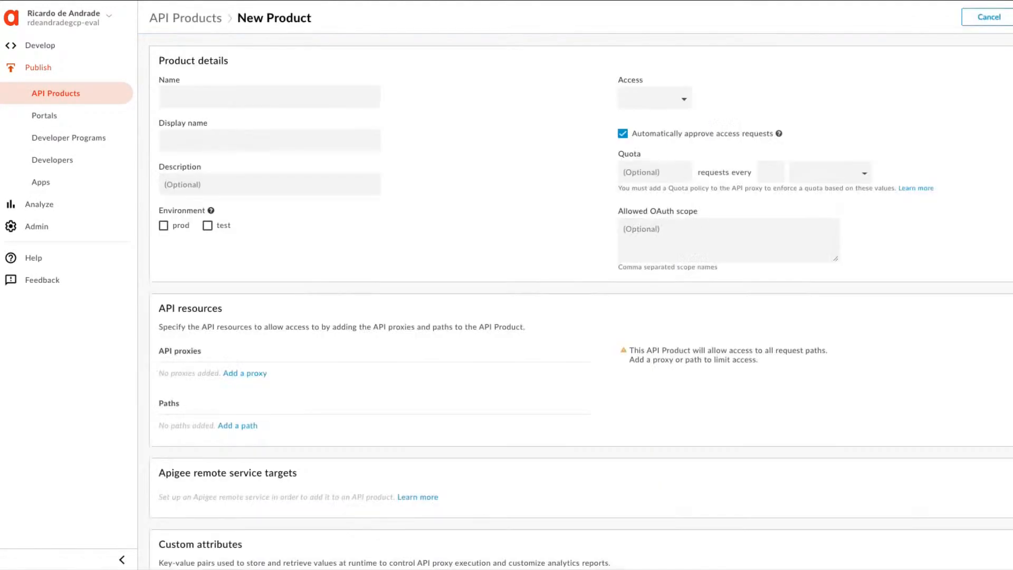
left_click(195, 98)
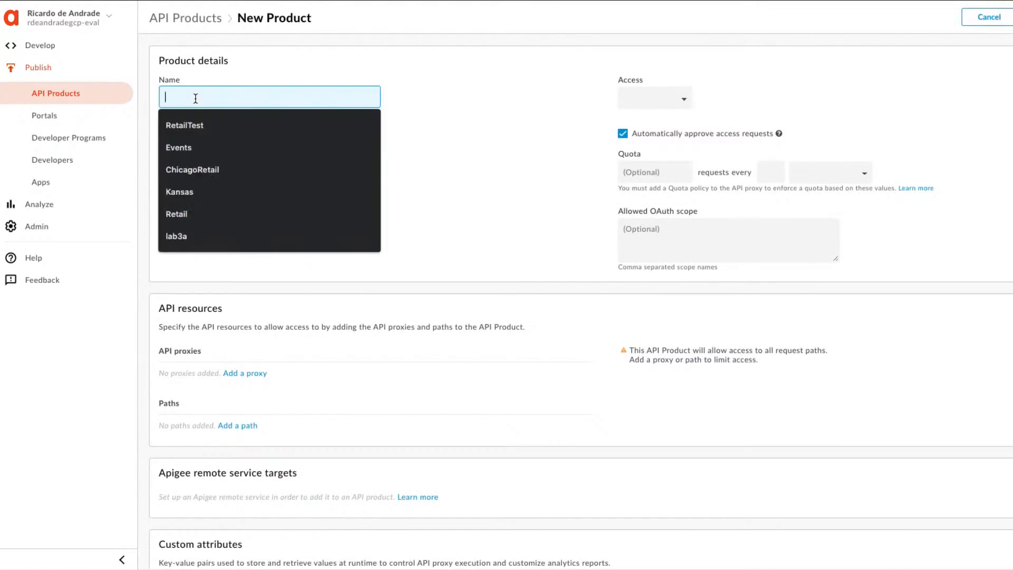
type("my-api-product")
left_click(198, 141)
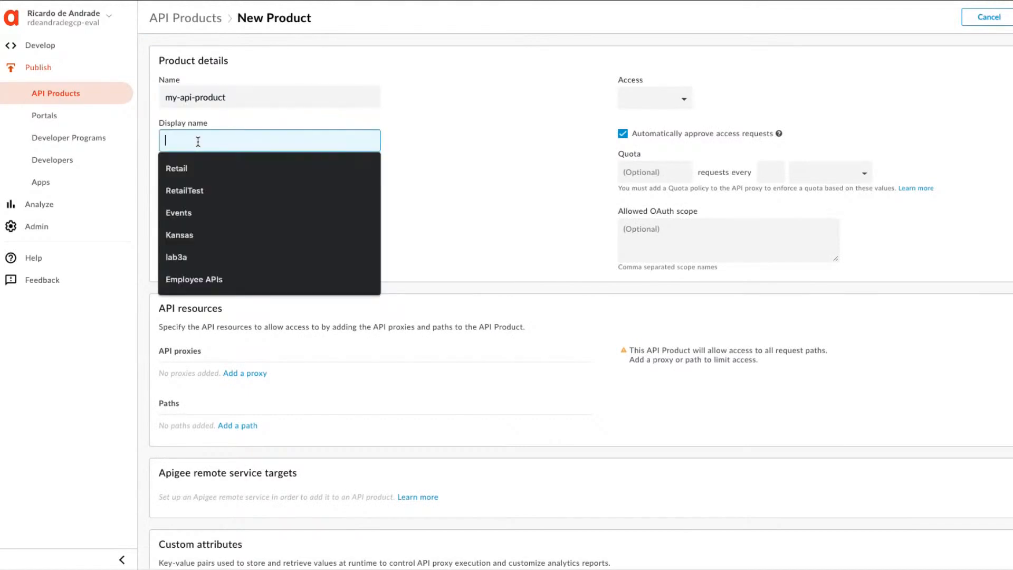
type("My AP")
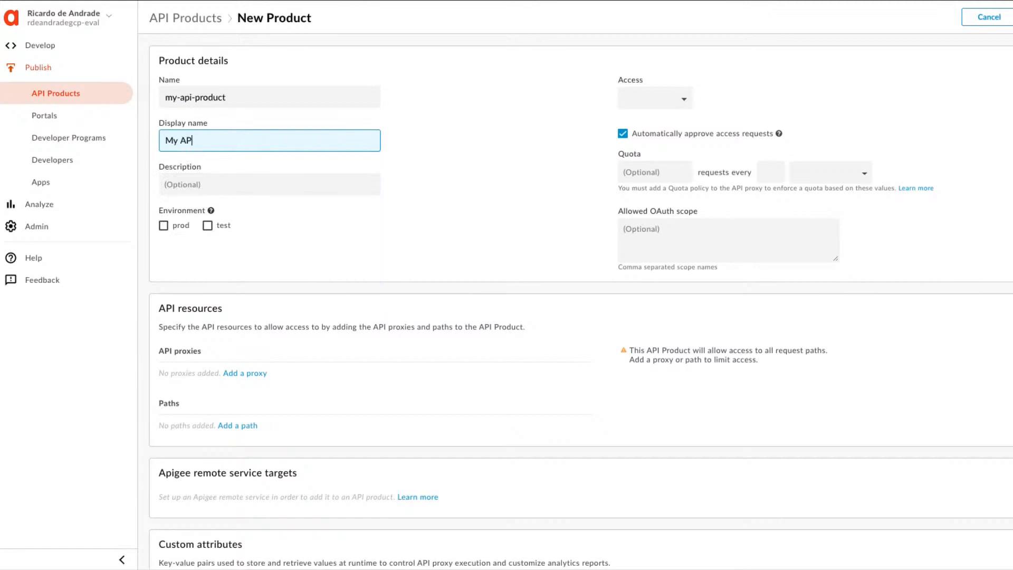
type("I Product")
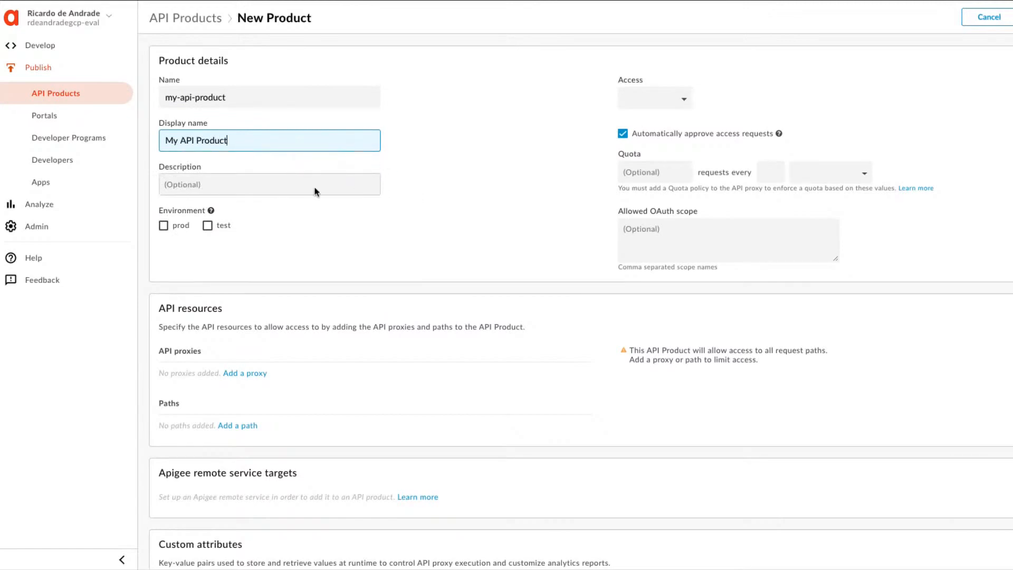
Enable the test environment for the API product and set its access to Public.
left_click(208, 226)
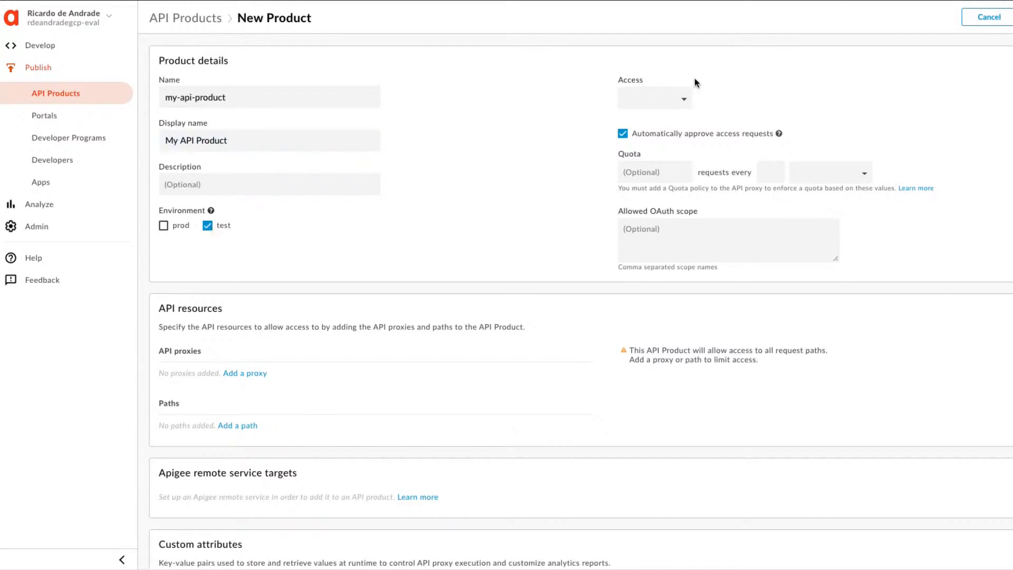
left_click(685, 100)
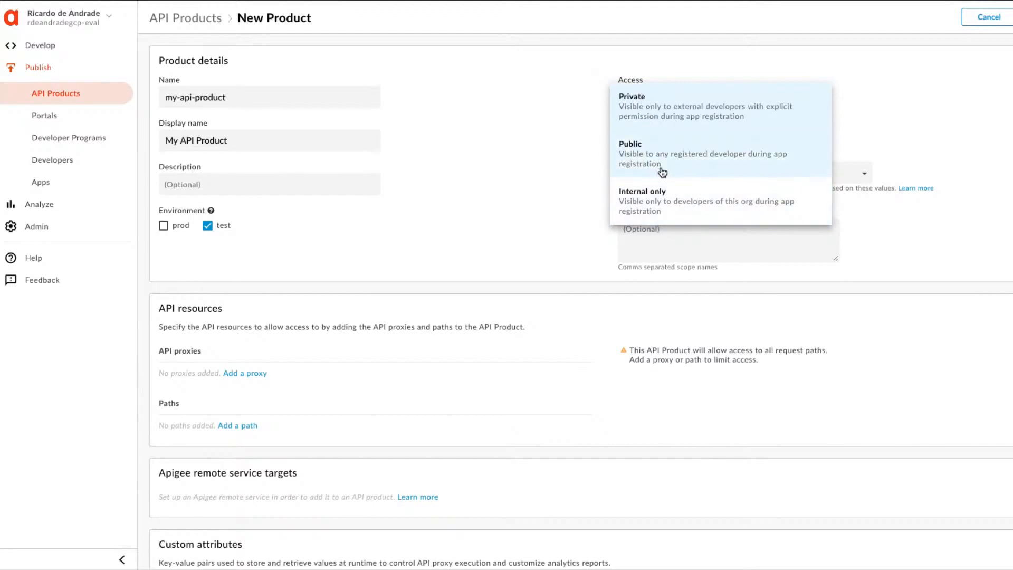
left_click(630, 155)
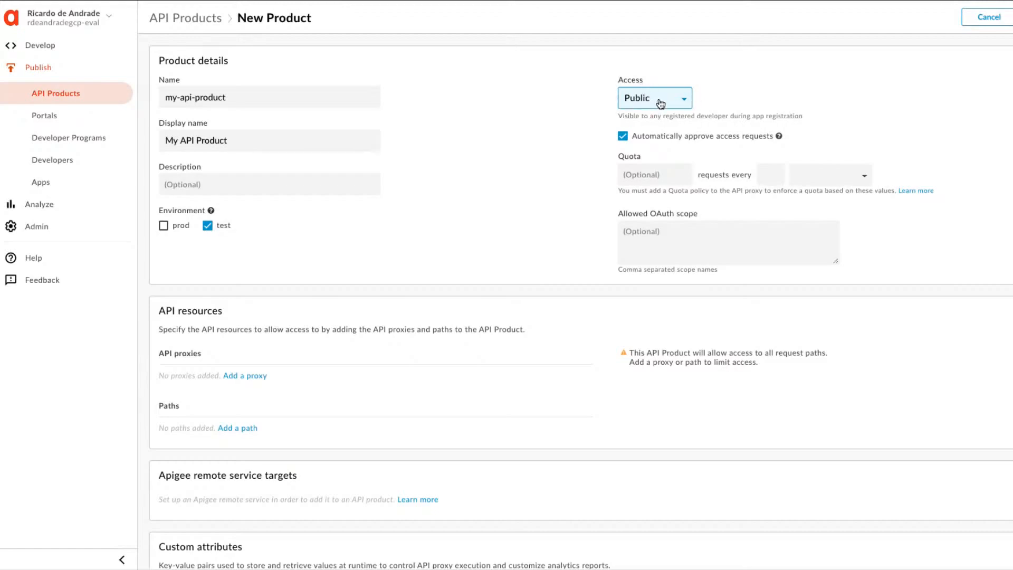
Set the API product's quota to 5 requests every 1 Minute, as given in the lab instructions.
left_click(664, 172)
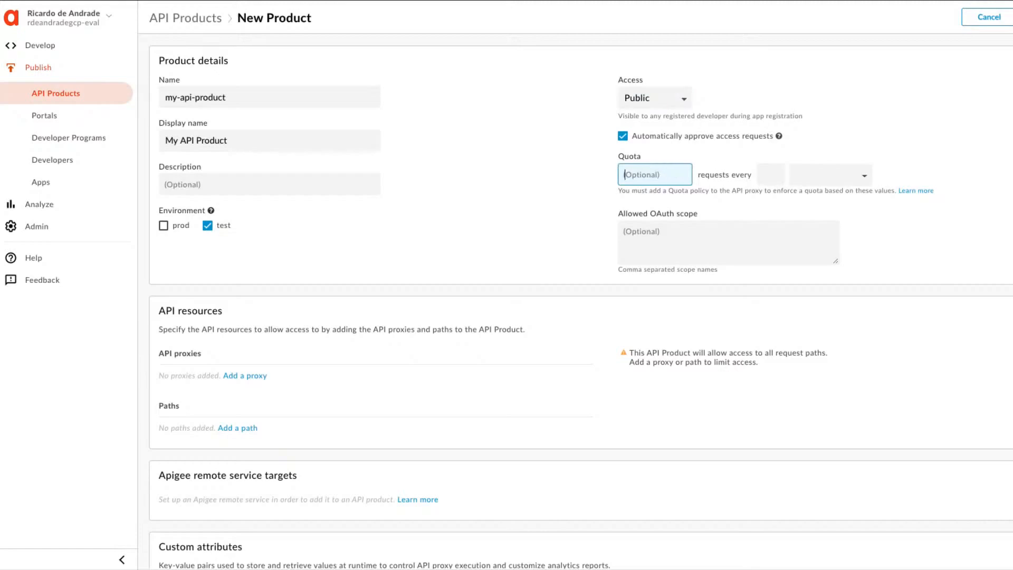
key("ctrl+Tab")
type("5")
left_click(766, 174)
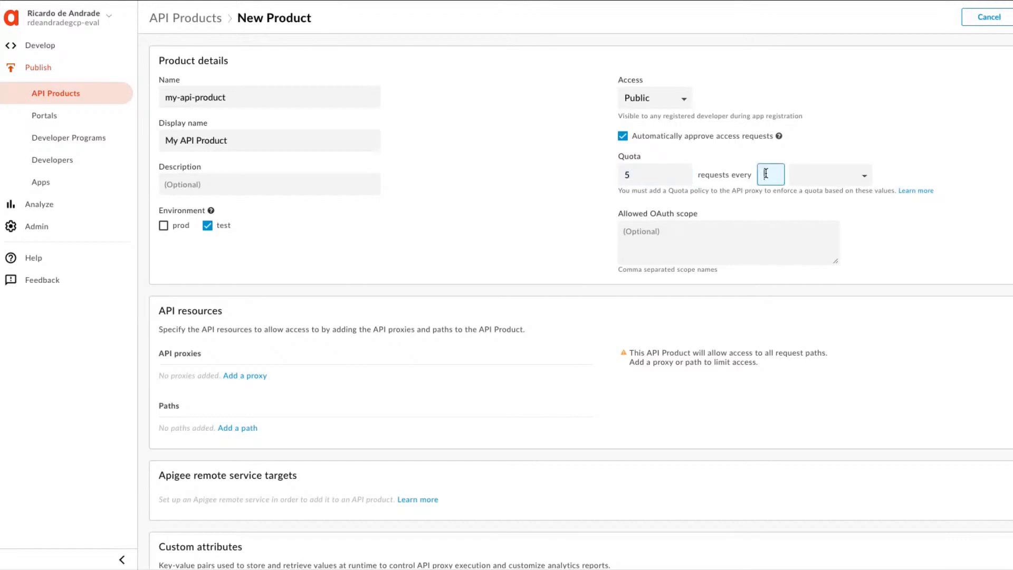
type("1")
left_click(801, 174)
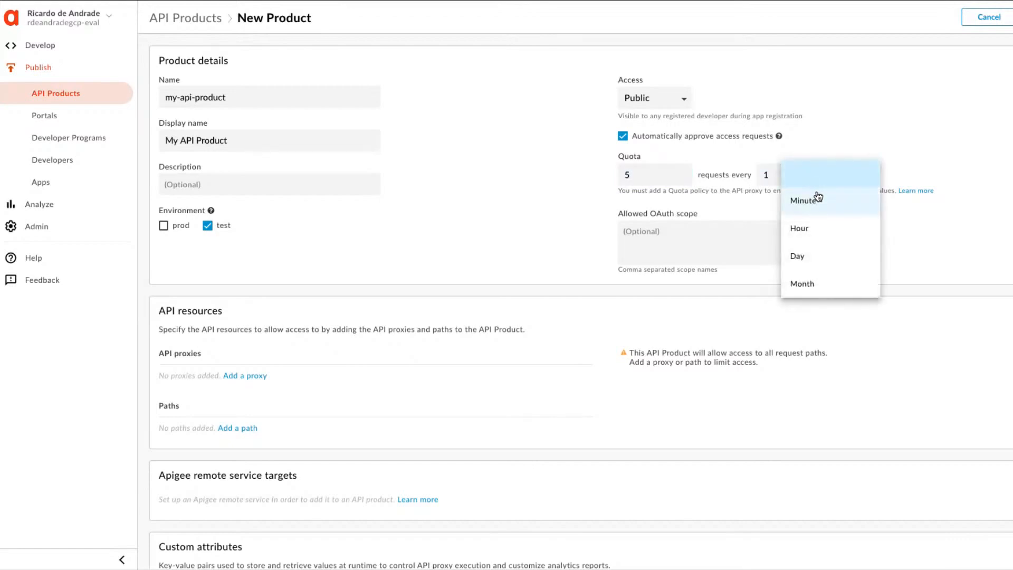
left_click(812, 201)
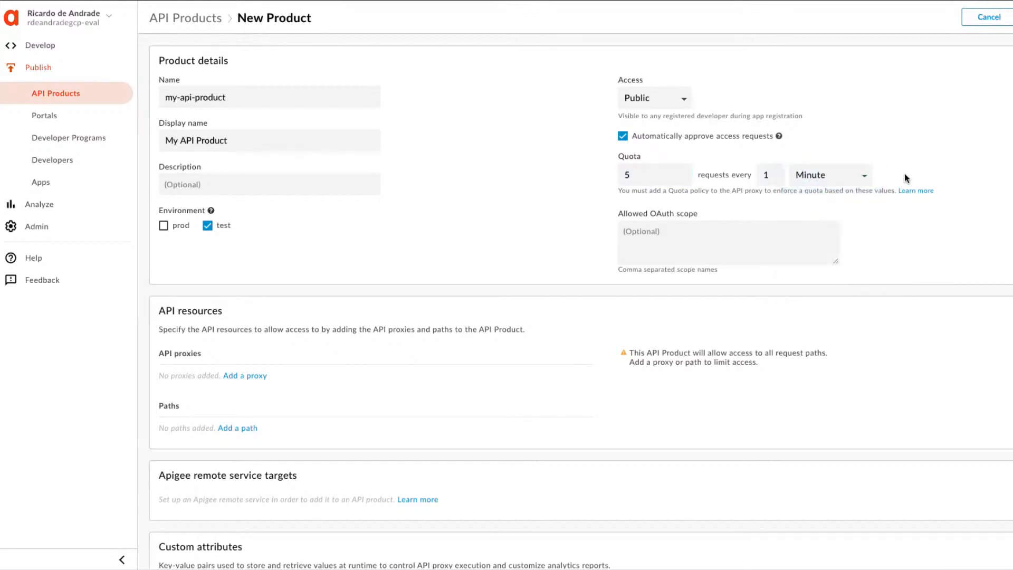
Add the my-proxy API proxy to the product's API resources.
mouse_move(779, 137)
left_click(250, 377)
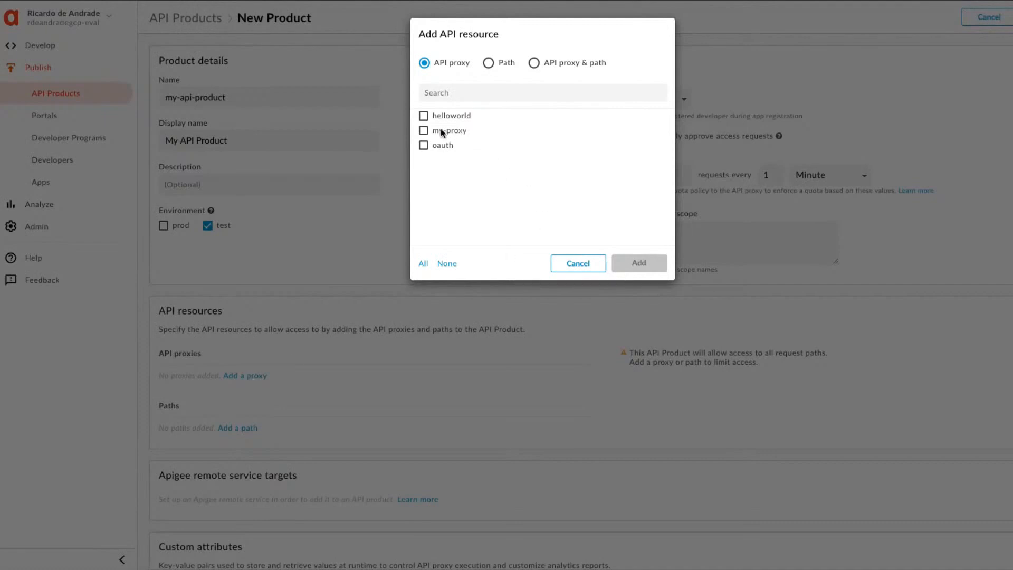
left_click(427, 132)
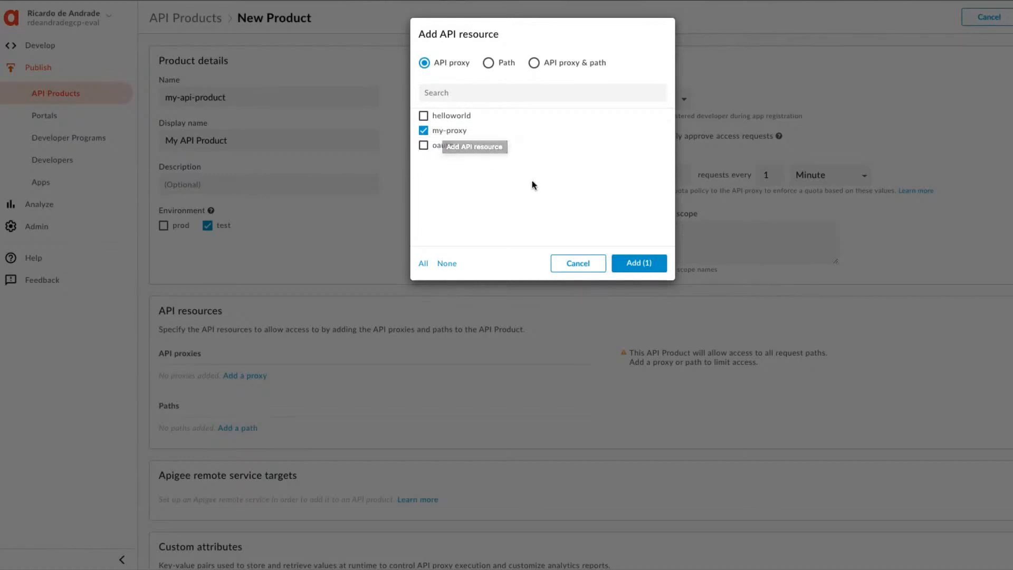
left_click(634, 264)
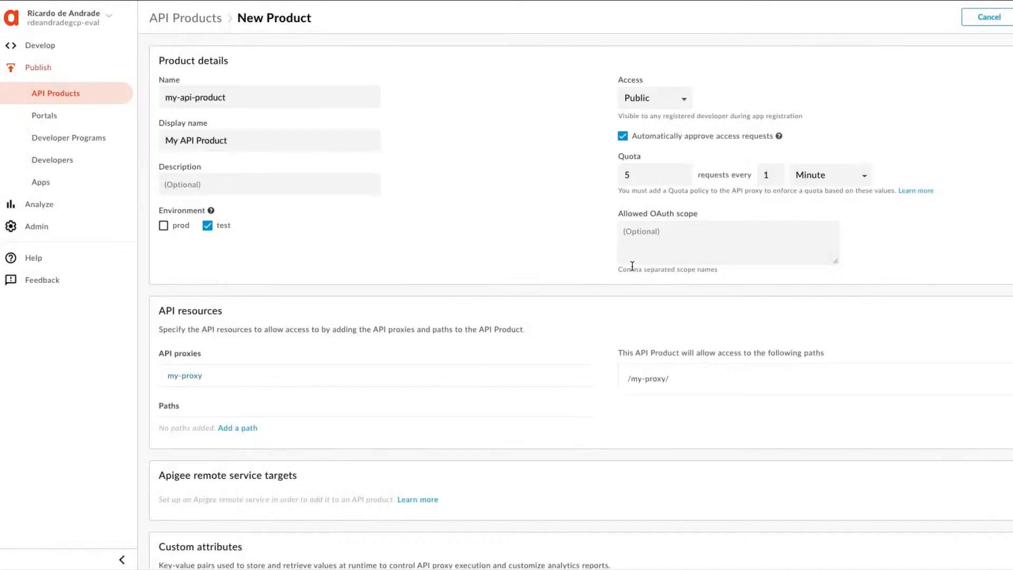
scroll(632, 266, "down", 1)
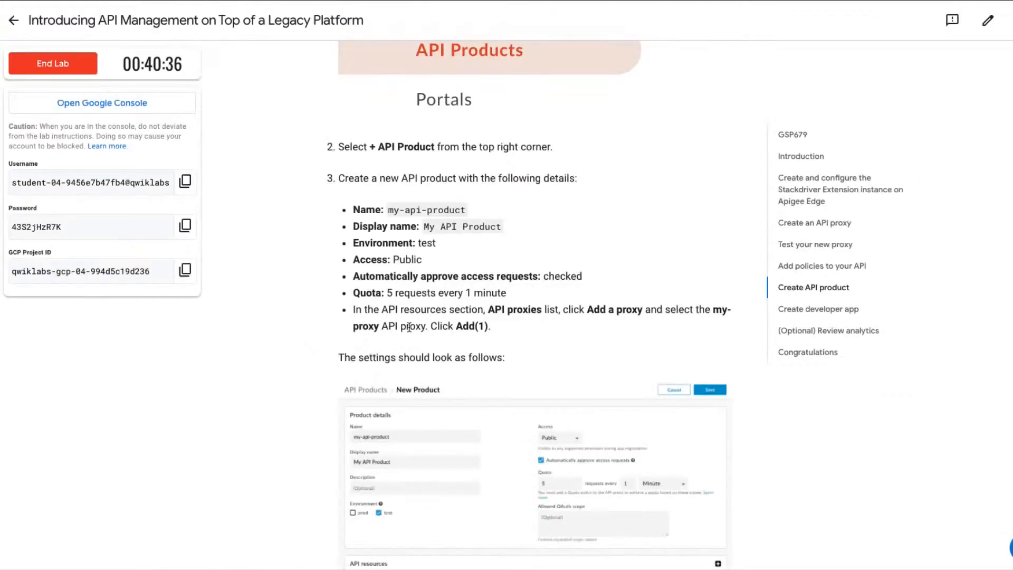
Review the remaining API product instructions in the lab guide, and save the new API product in Apigee.
scroll(441, 401, "down", 2)
scroll(441, 401, "down", 3)
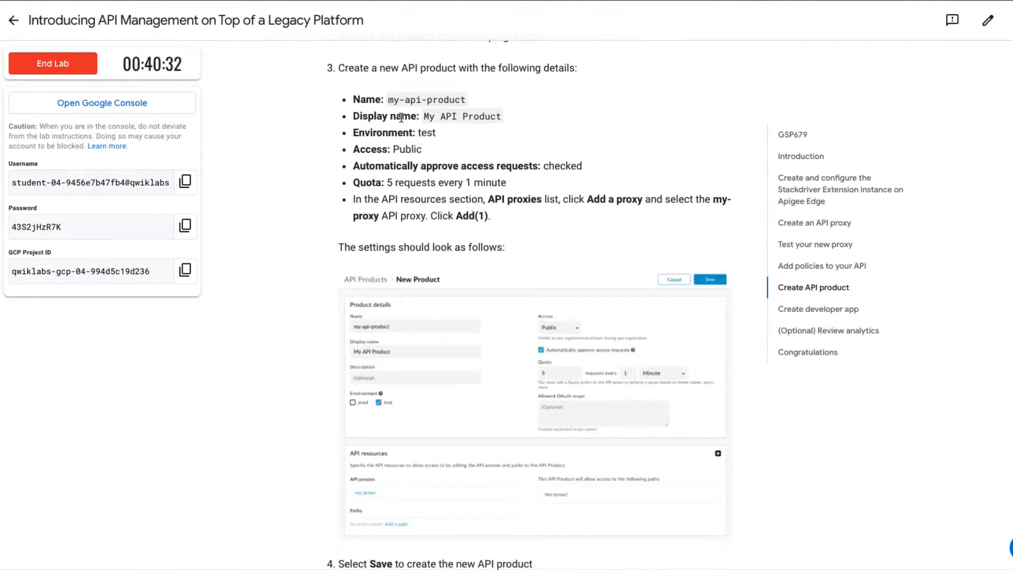
scroll(463, 328, "down", 4)
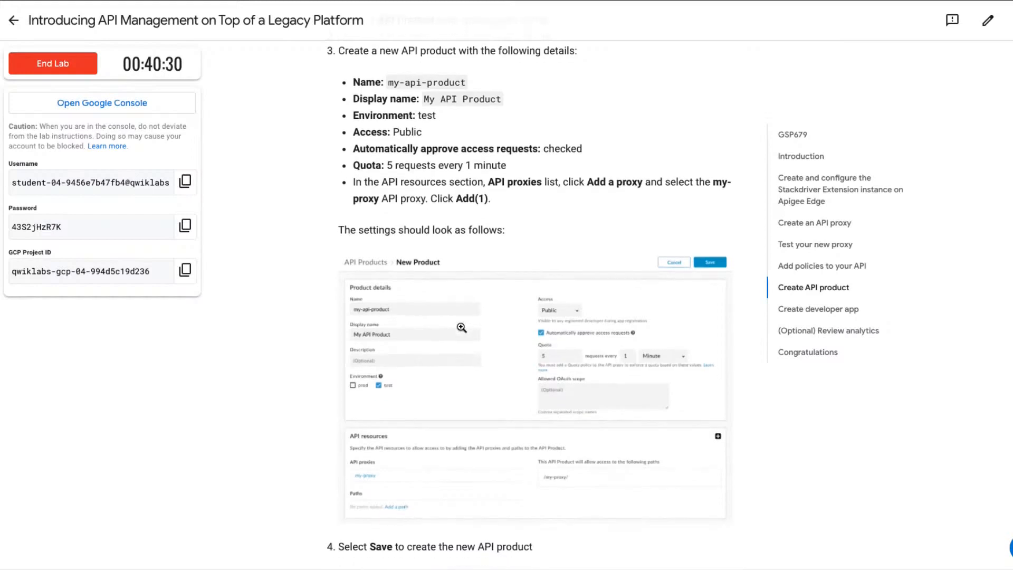
scroll(383, 462, "down", 7)
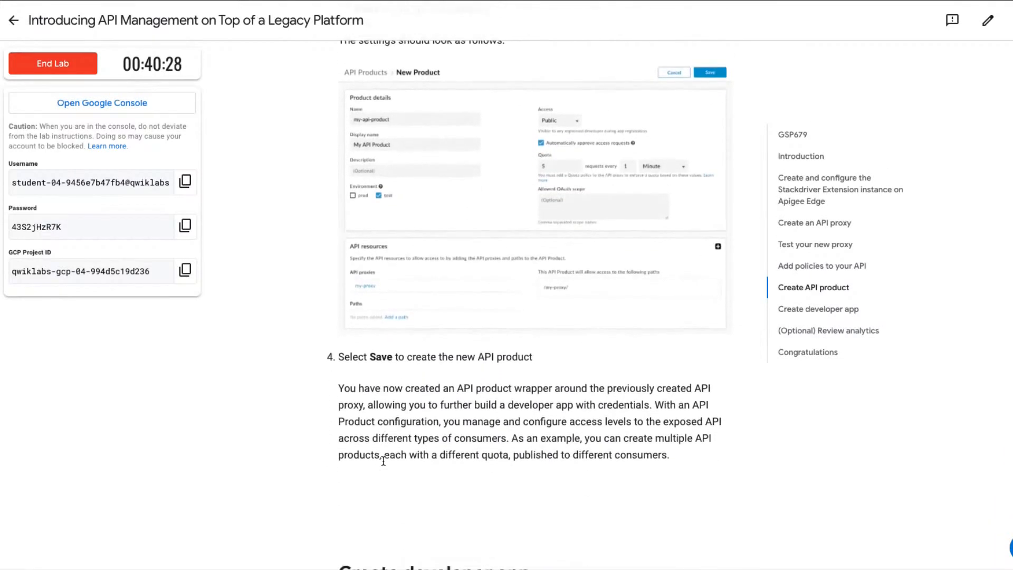
scroll(448, 317, "down", 5)
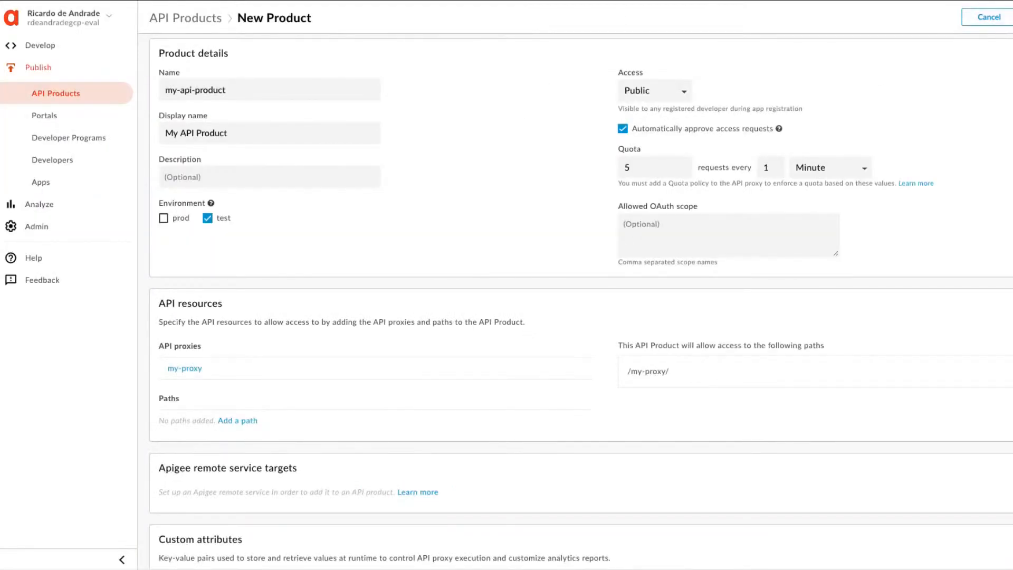
left_click(1012, 17)
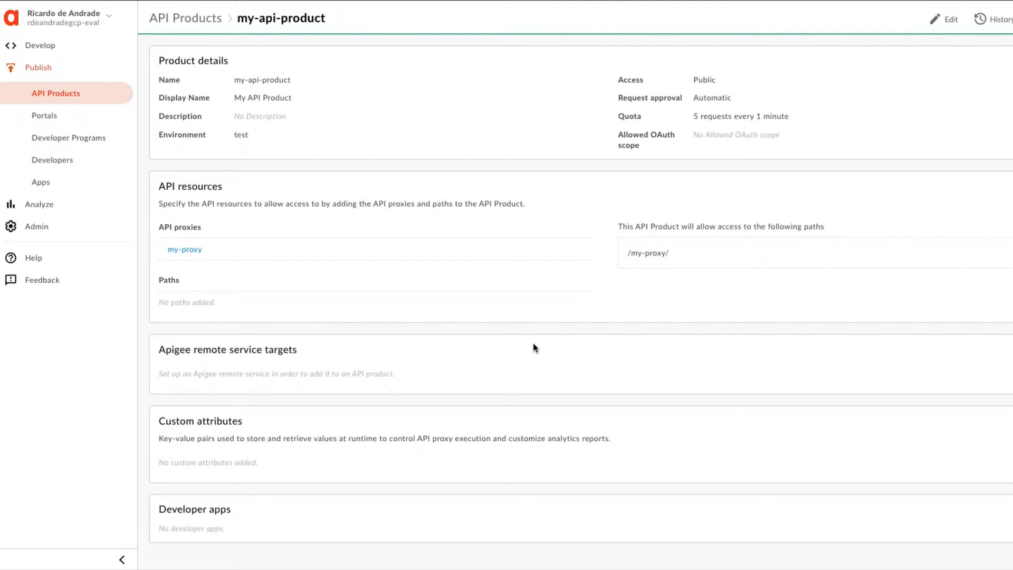
Open the list of developer apps in the publishing area.
left_click(41, 184)
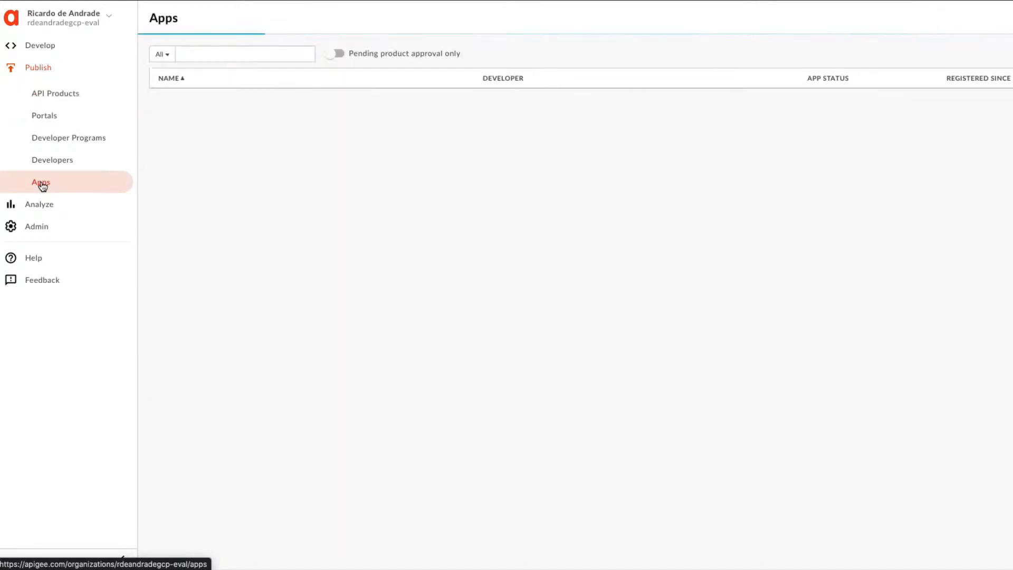
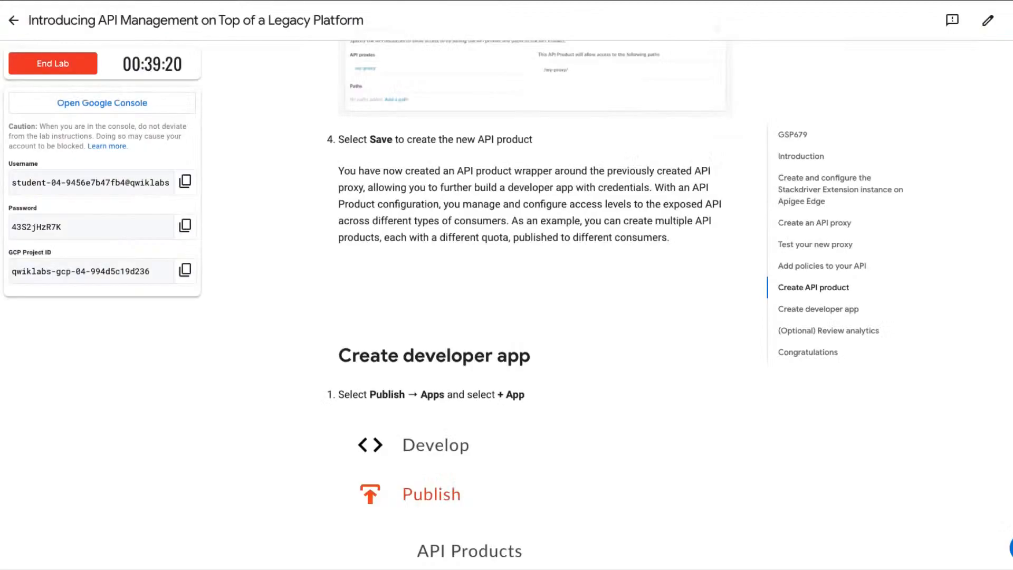
Review the developer app instructions in the lab guide and copy the app name my-app.
scroll(393, 476, "down", 2)
scroll(393, 475, "down", 7)
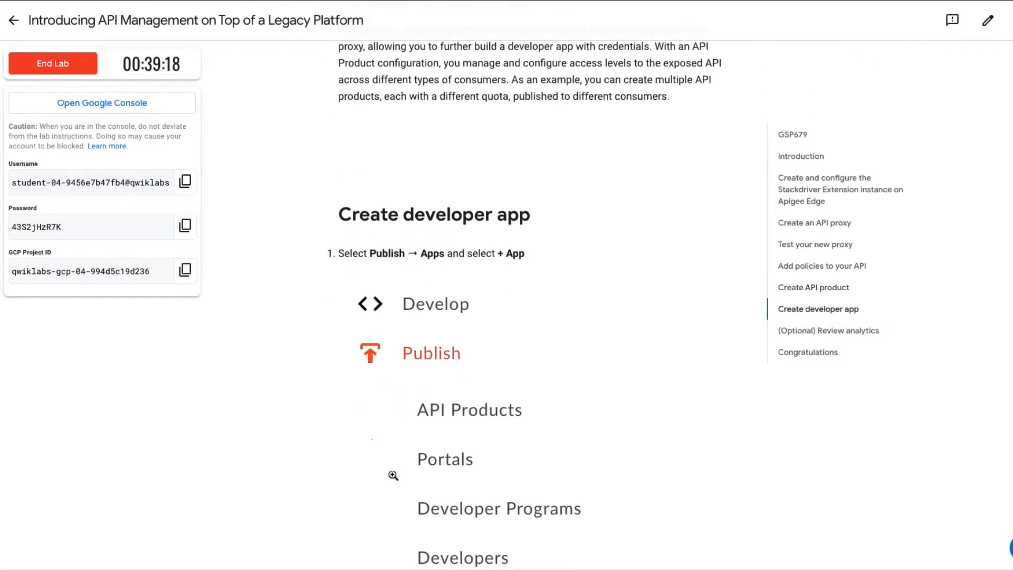
scroll(392, 474, "down", 3)
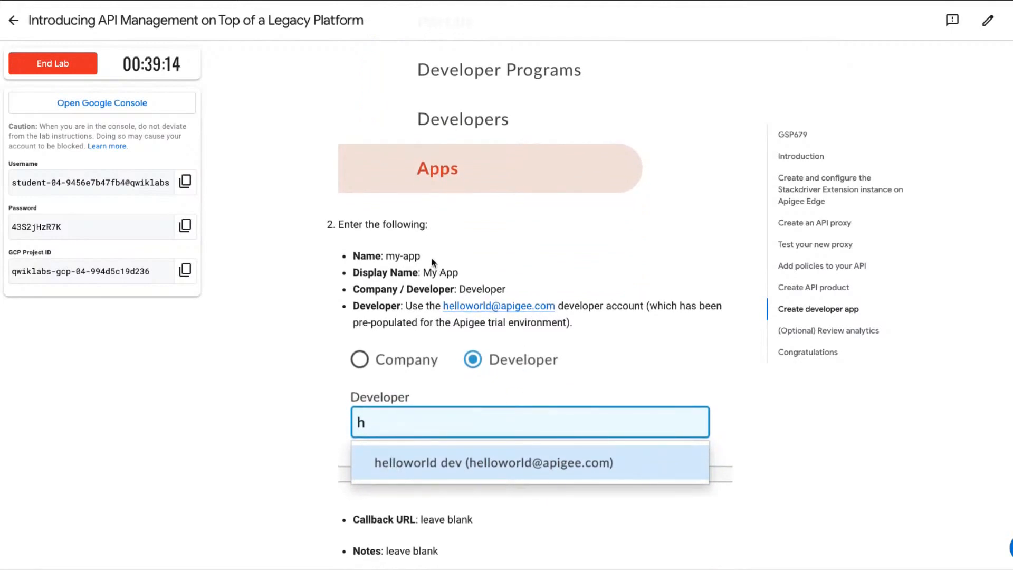
left_click_drag(426, 256, 384, 254)
key("ctrl+c")
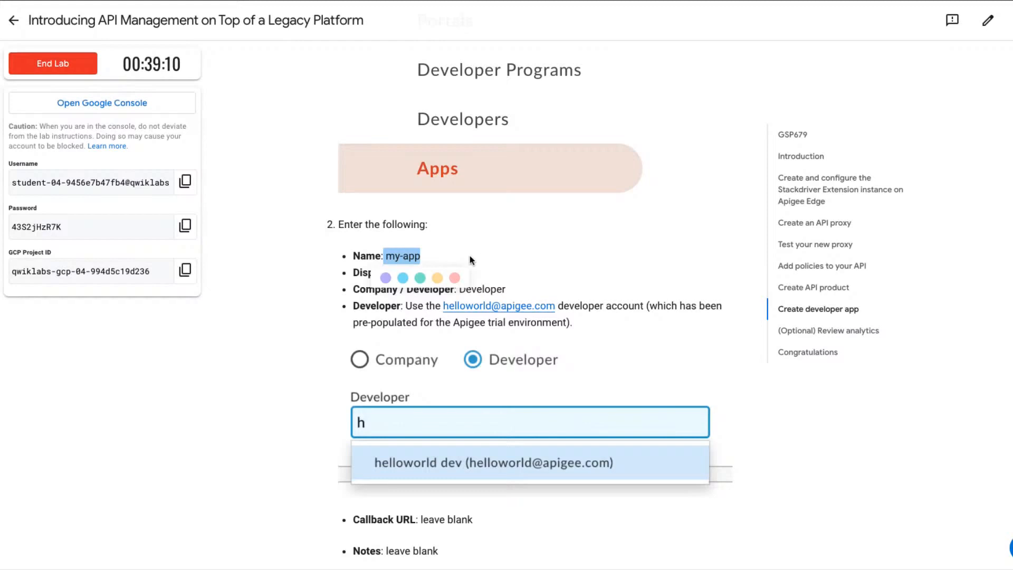
left_click(671, 312)
scroll(671, 312, "down", 2)
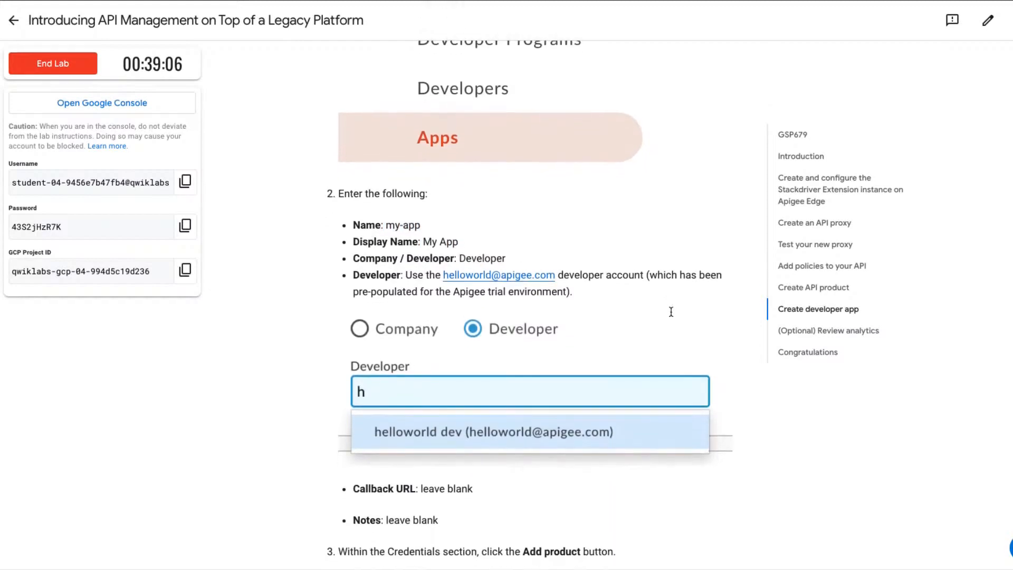
scroll(671, 313, "down", 2)
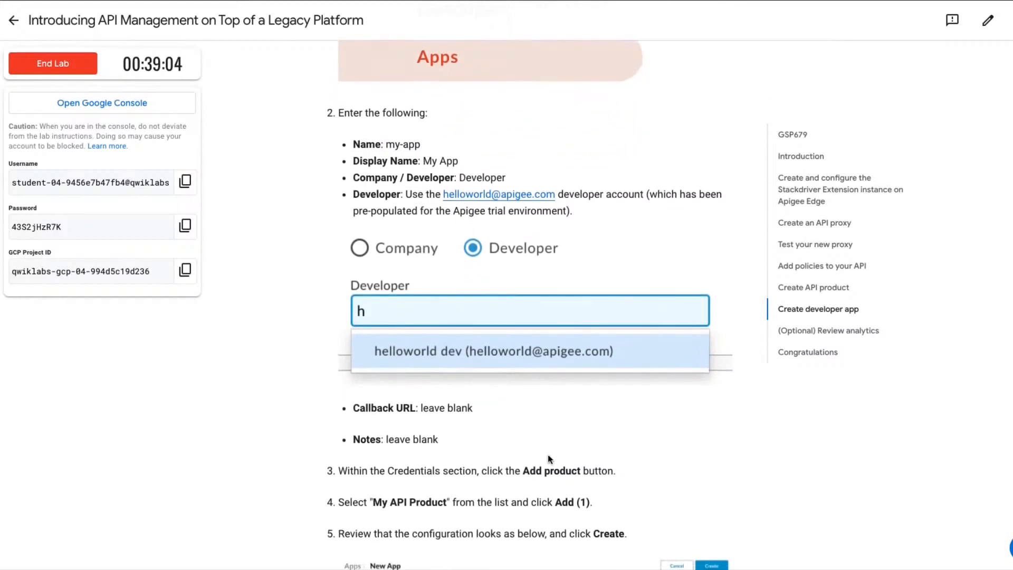
scroll(568, 487, "down", 2)
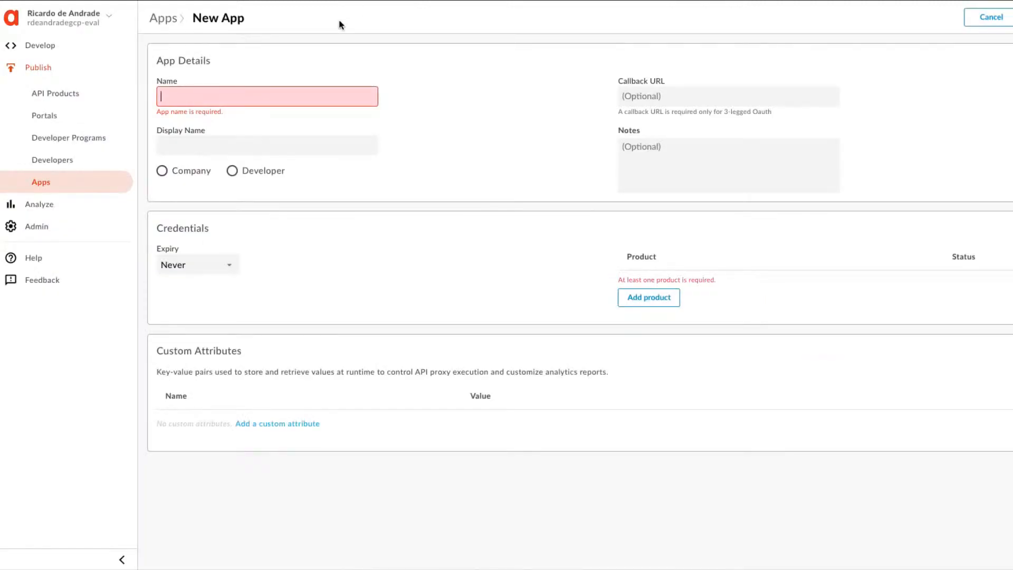
Name the new app my-app and set its display name to My App.
key("ctrl+v")
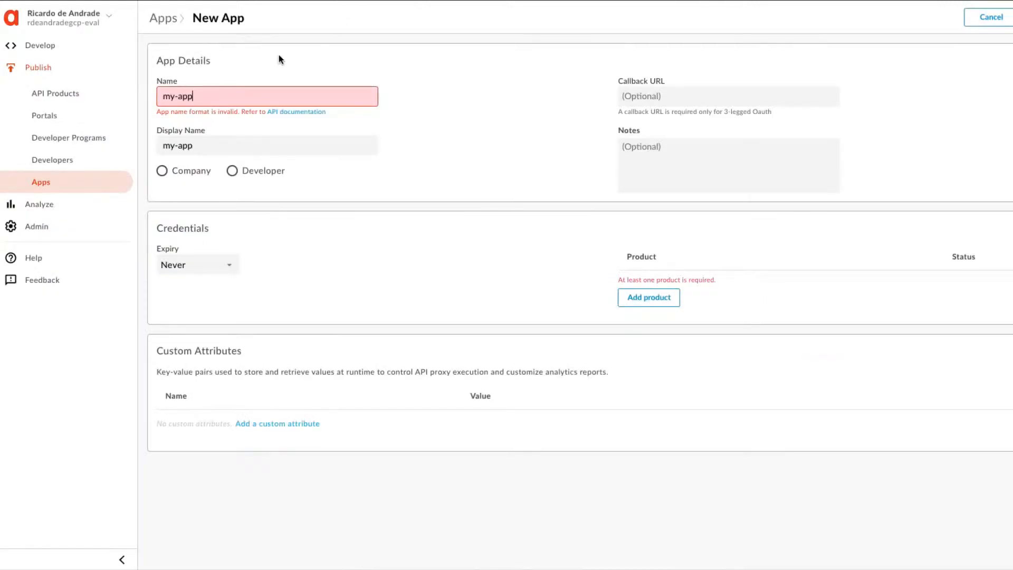
left_click(163, 97)
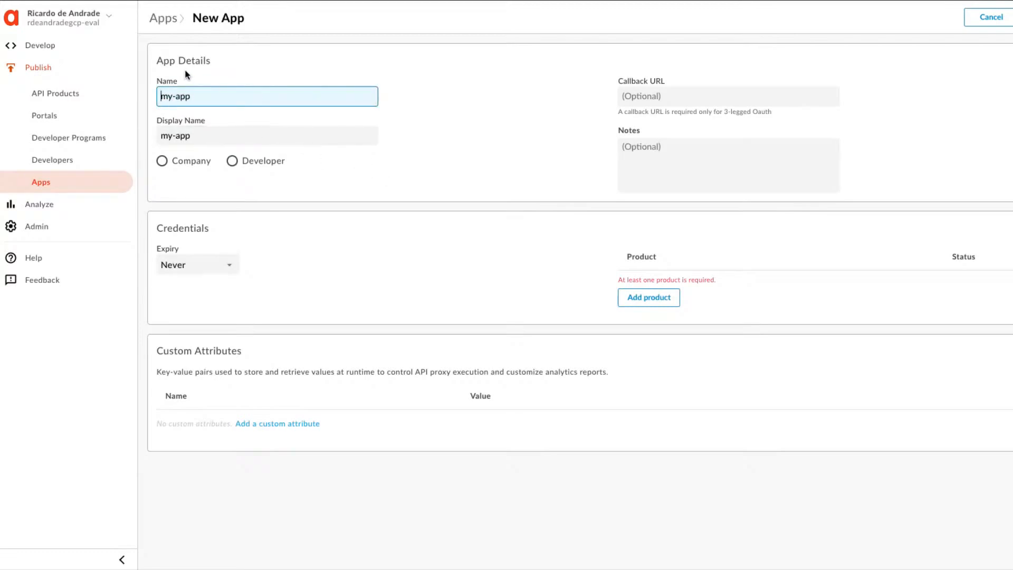
triple_click(196, 133)
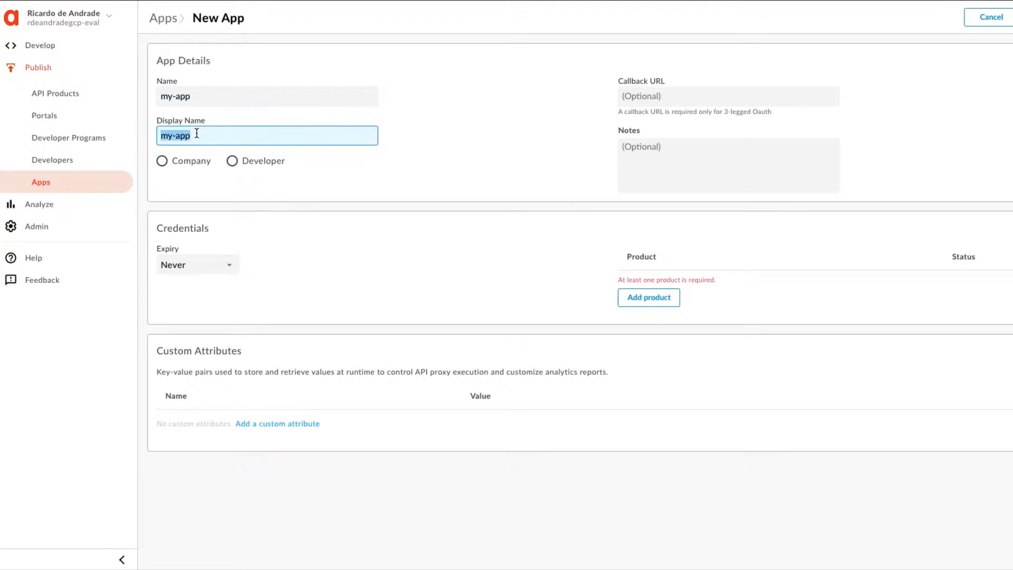
type("My Ap")
Assign the app to a developer, choosing the pre-populated helloworld developer account.
left_click(233, 161)
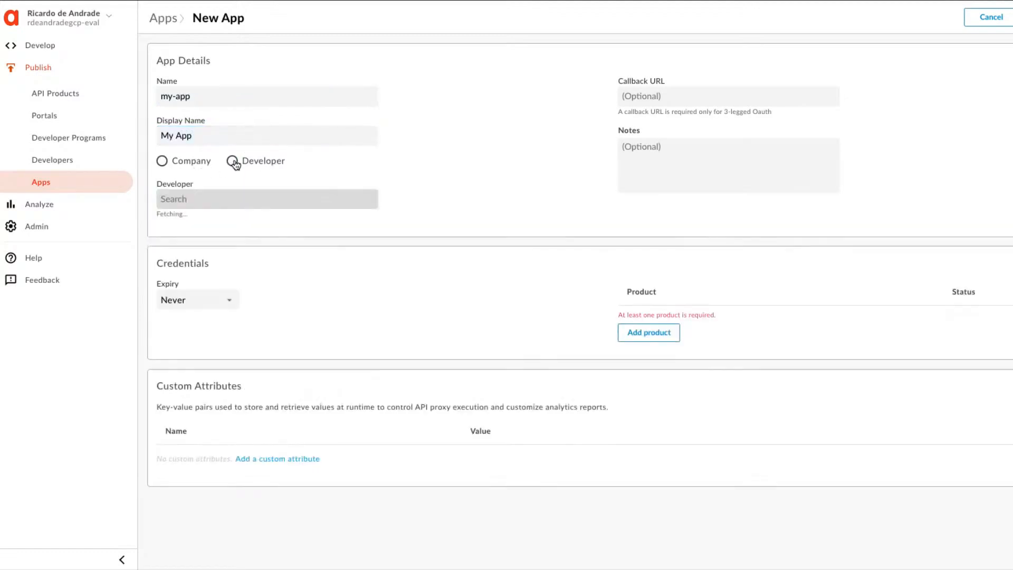
left_click(214, 199)
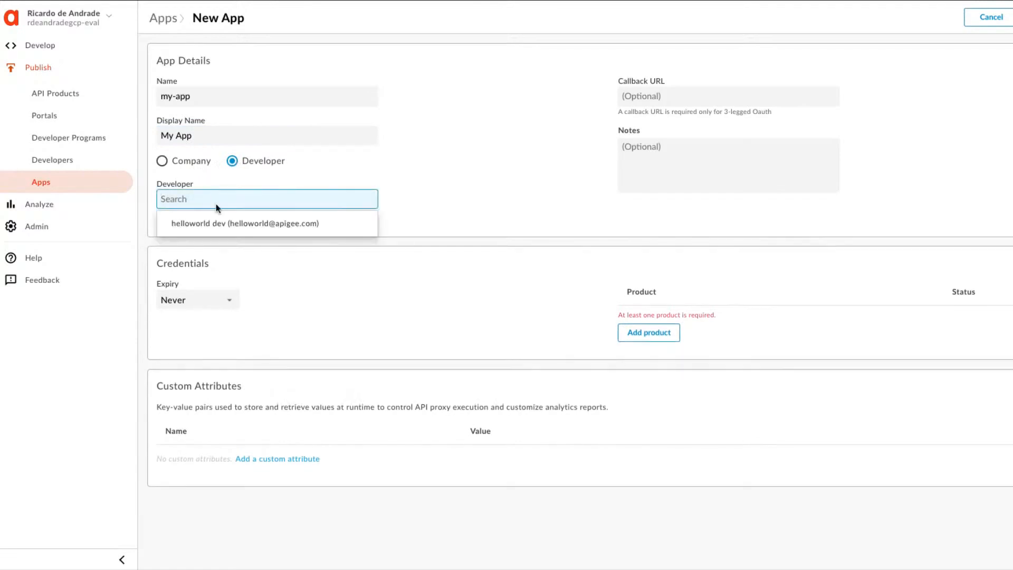
left_click(271, 225)
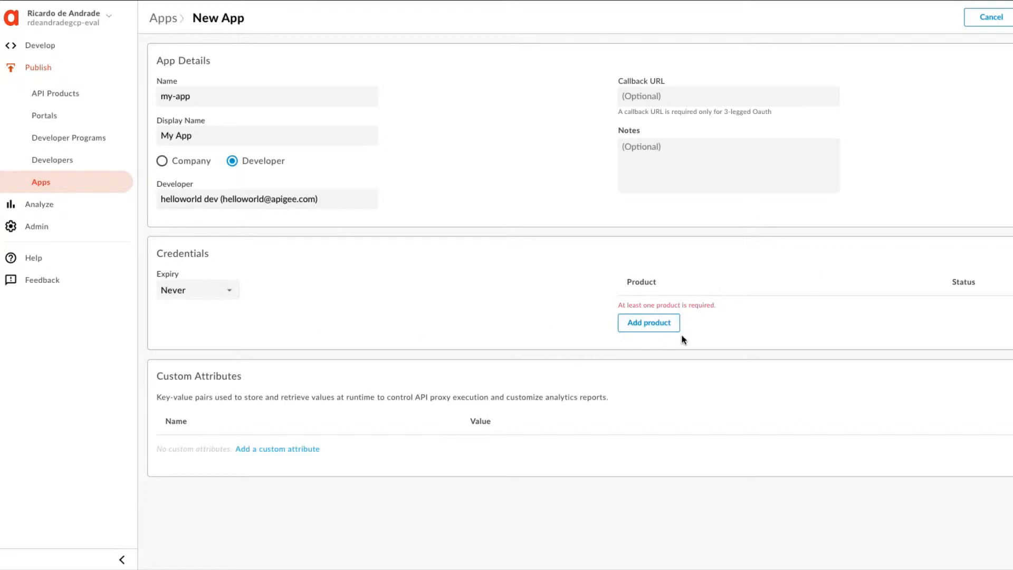
Add My API Product to the app's credentials and create the app.
left_click(647, 323)
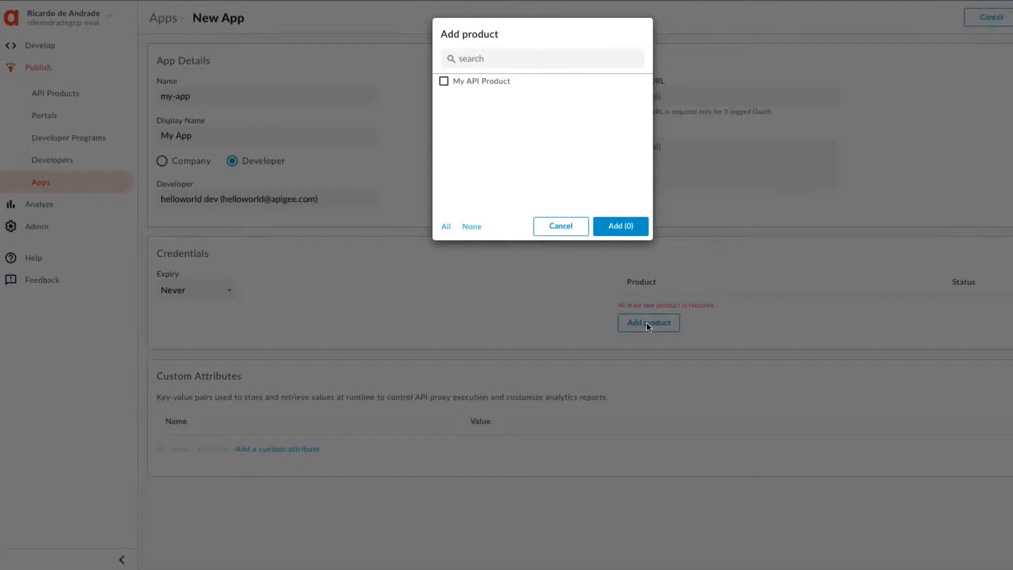
left_click(483, 87)
left_click(618, 225)
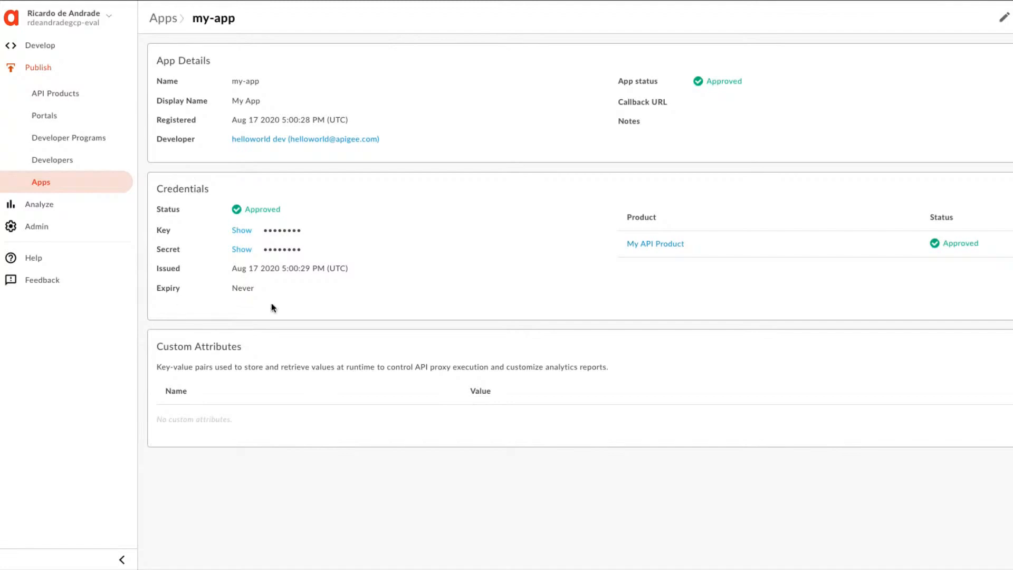
Reveal the API key in my-app's credentials and copy it.
left_click(244, 232)
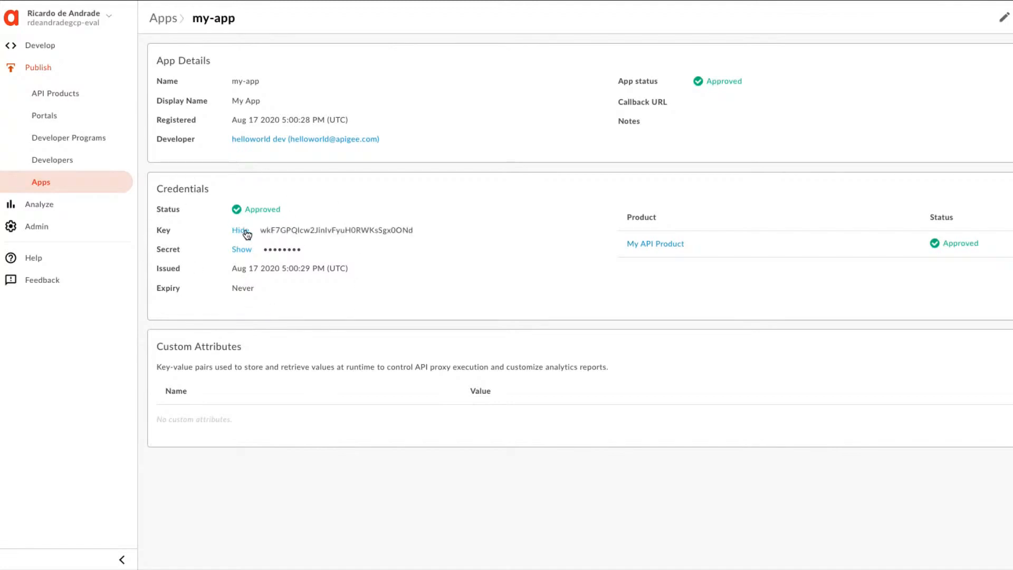
double_click(329, 230)
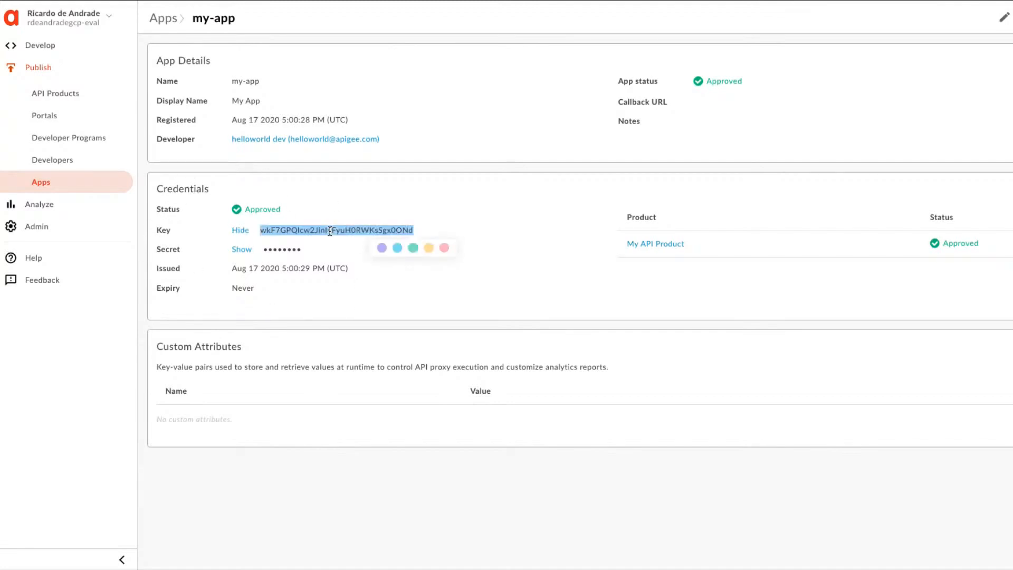
left_click(320, 214)
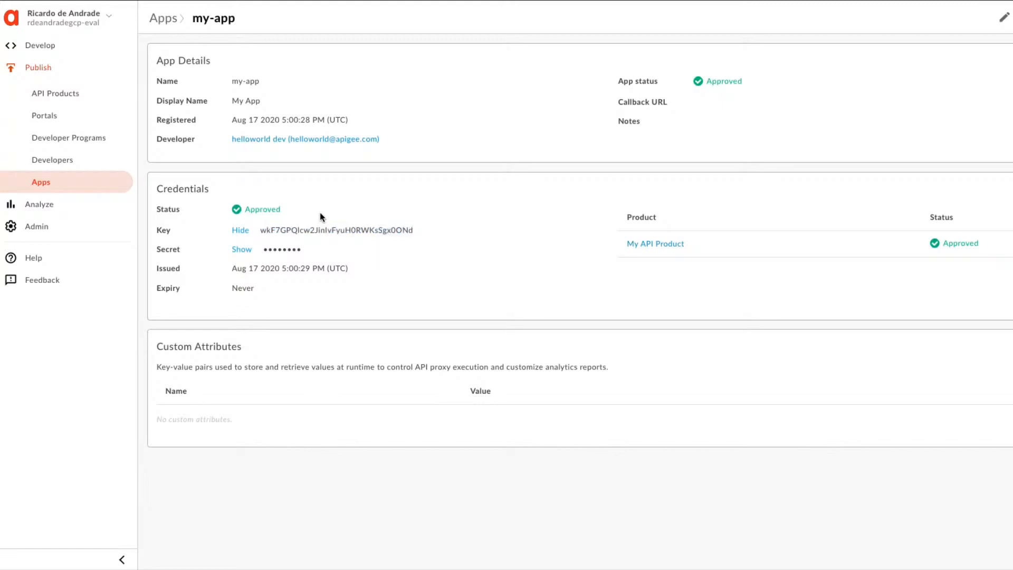
double_click(295, 230)
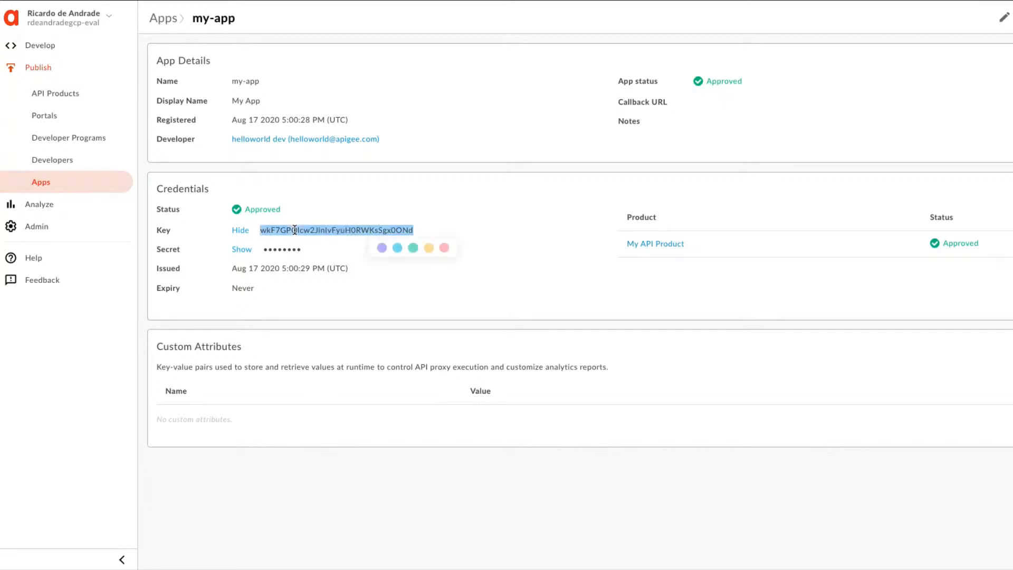
left_click(296, 217)
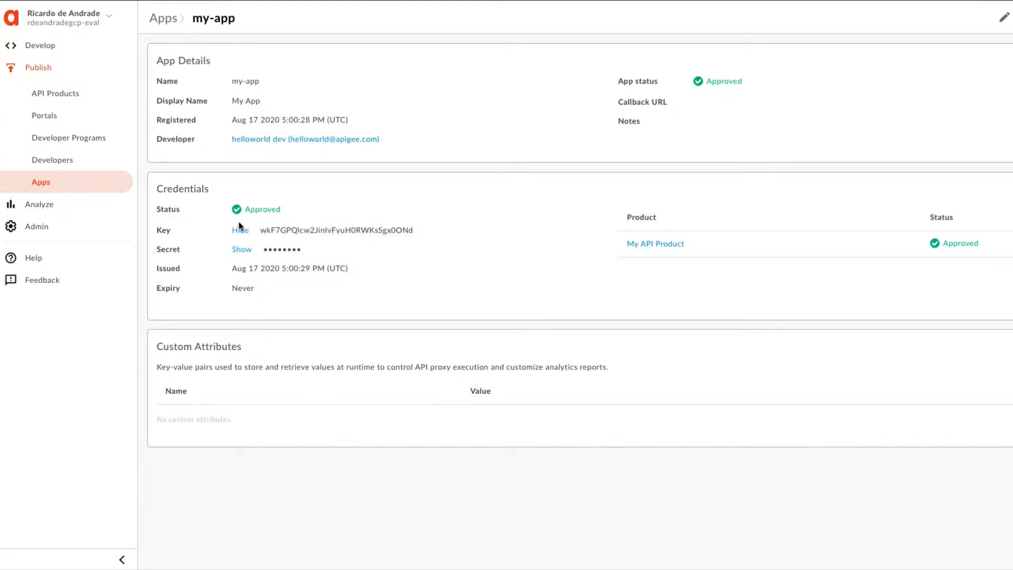
Toggle the visibility of the app's secret and highlight the API key row in the credentials.
left_click(241, 250)
left_click(241, 250)
left_click(242, 250)
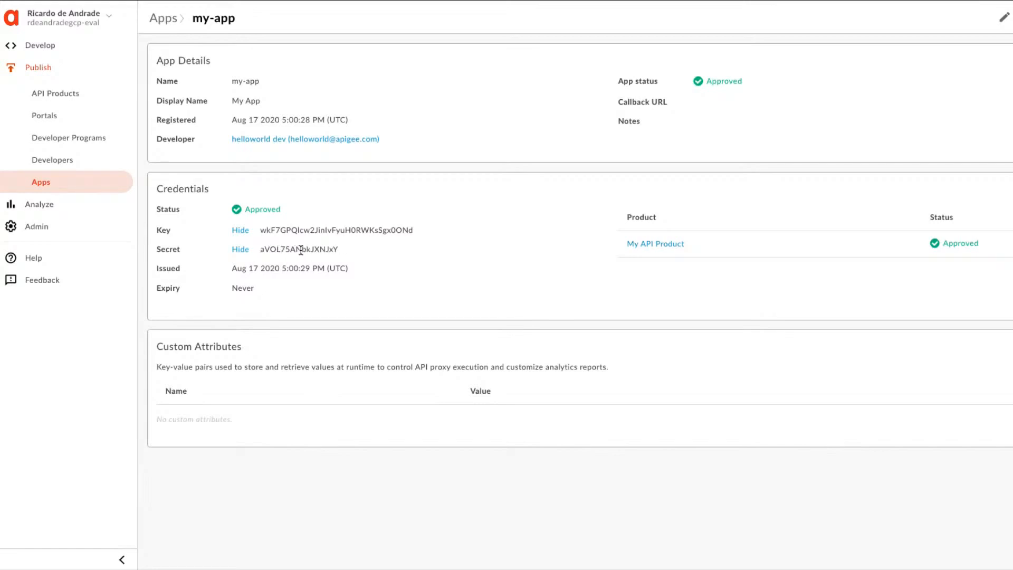
left_click(239, 251)
triple_click(310, 230)
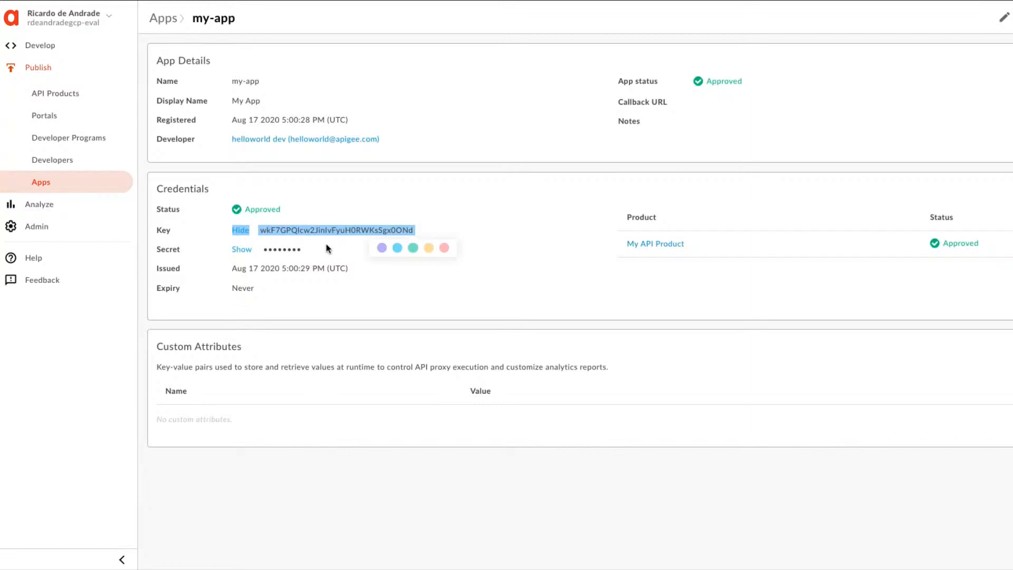
left_click(326, 208)
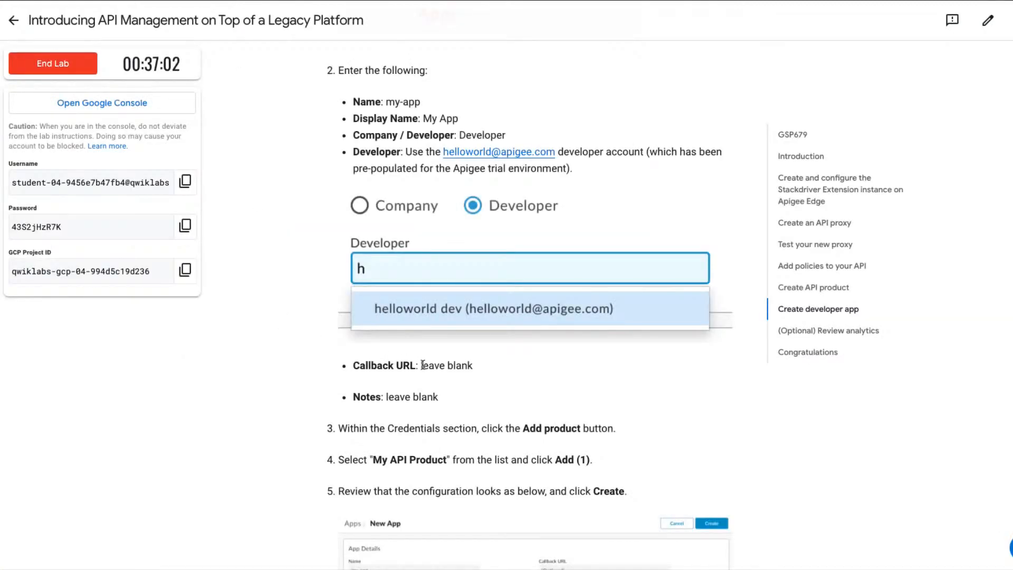
Read the lab guide's instructions on copying the key, testing the API with and without it, and verifying the log message.
scroll(423, 365, "down", 1)
scroll(422, 365, "down", 3)
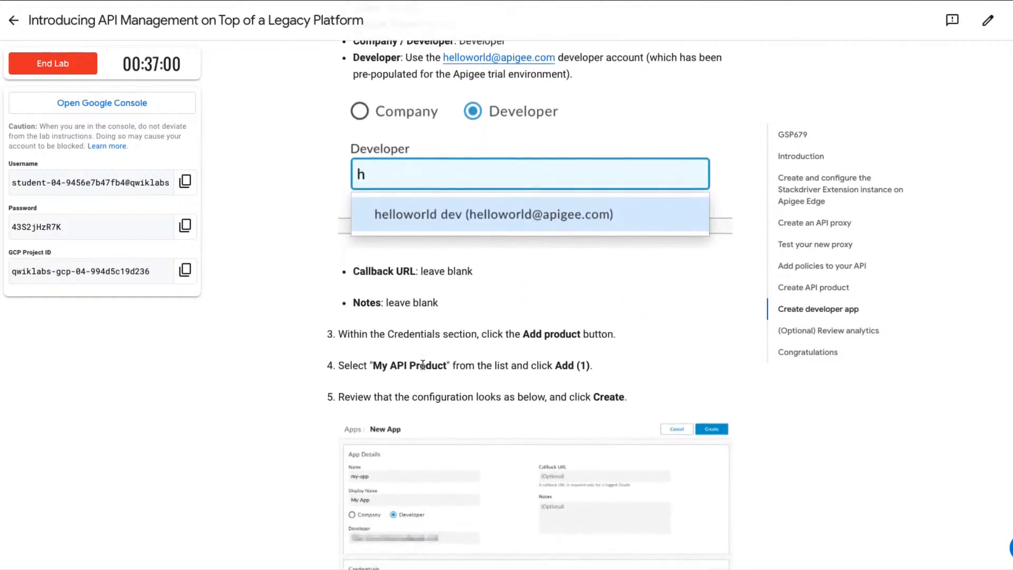
scroll(422, 364, "down", 3)
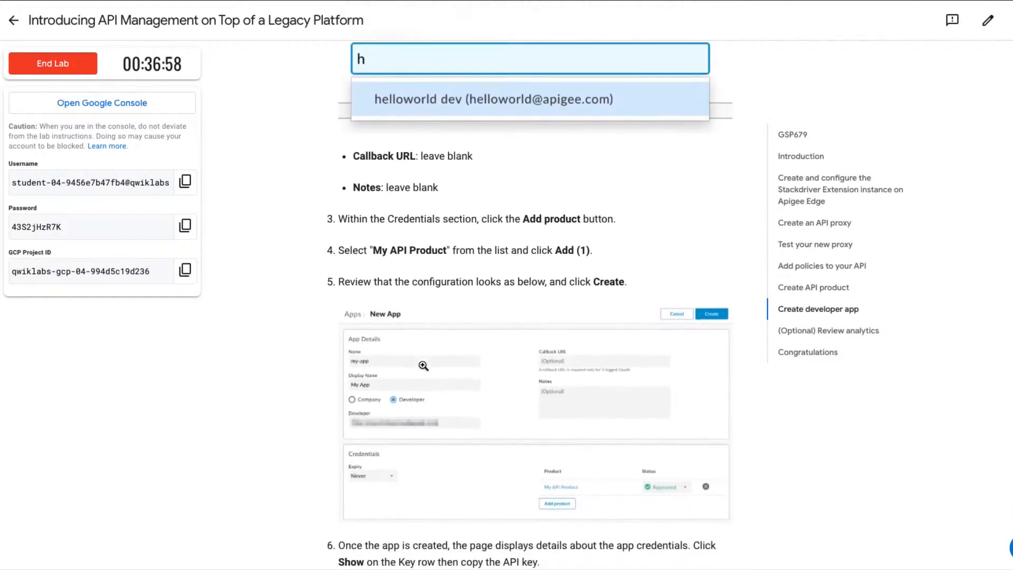
scroll(424, 366, "down", 3)
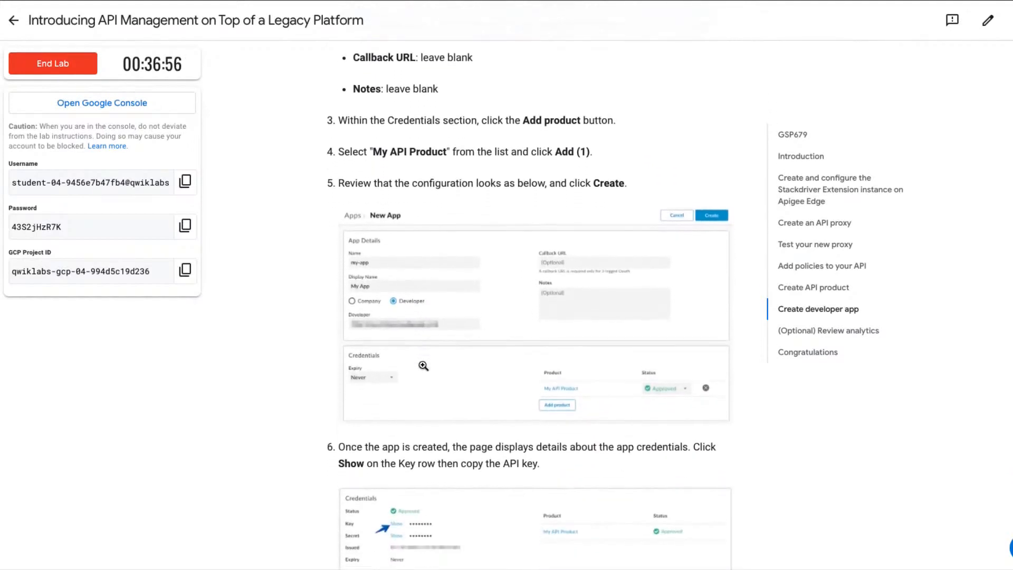
scroll(423, 366, "down", 5)
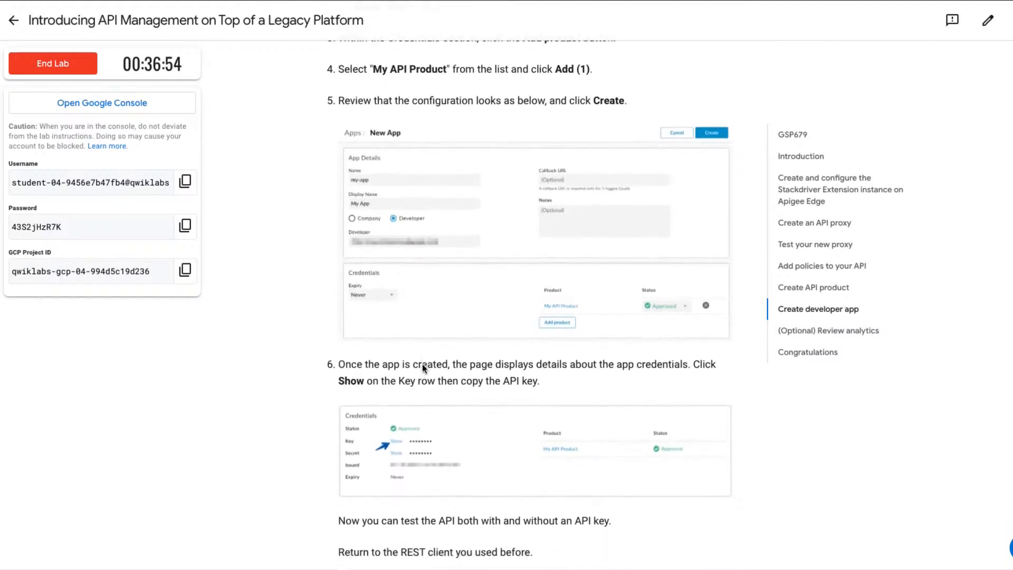
scroll(422, 364, "down", 3)
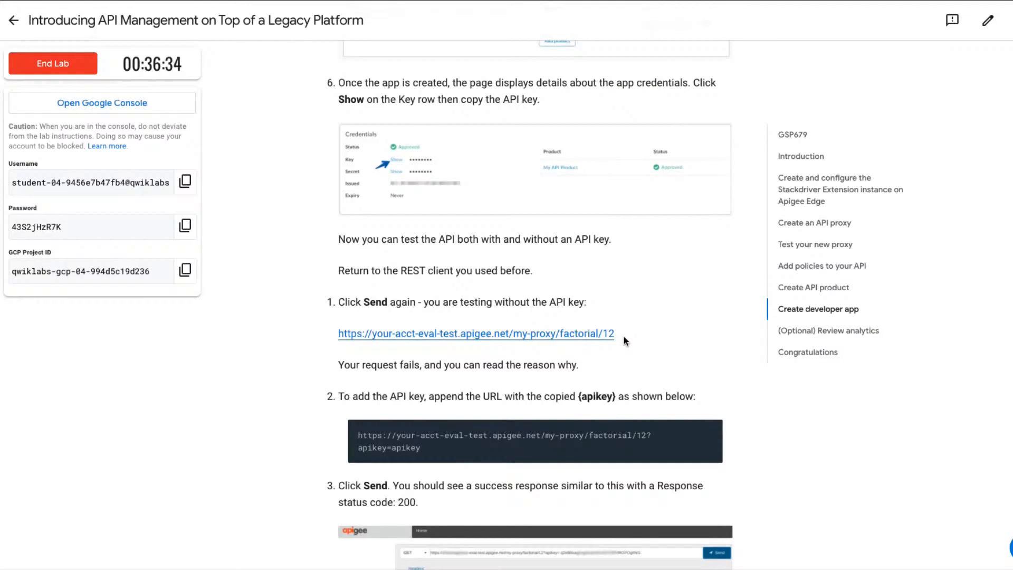
scroll(623, 337, "down", 1)
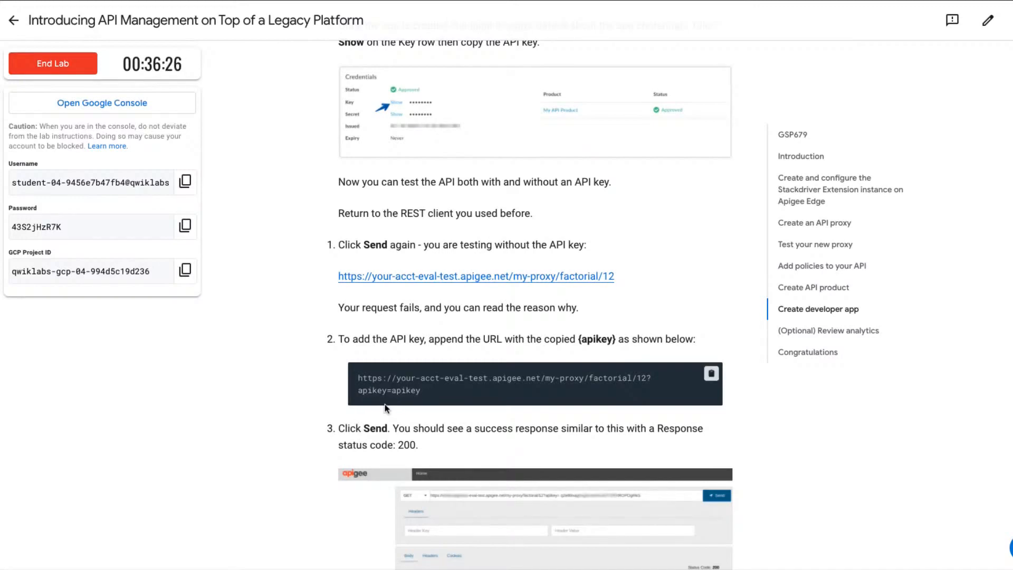
scroll(369, 417, "down", 2)
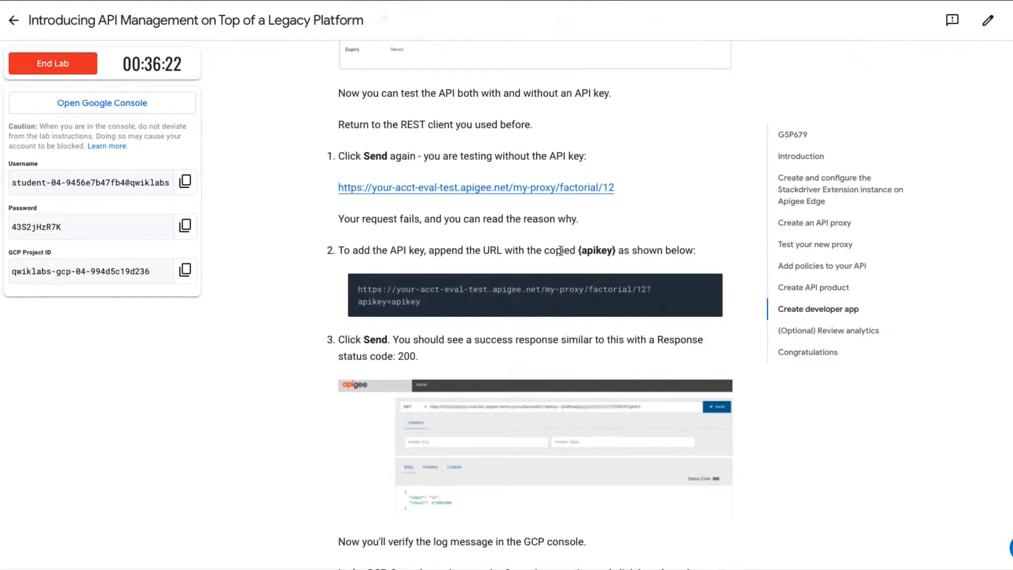
scroll(367, 406, "down", 1)
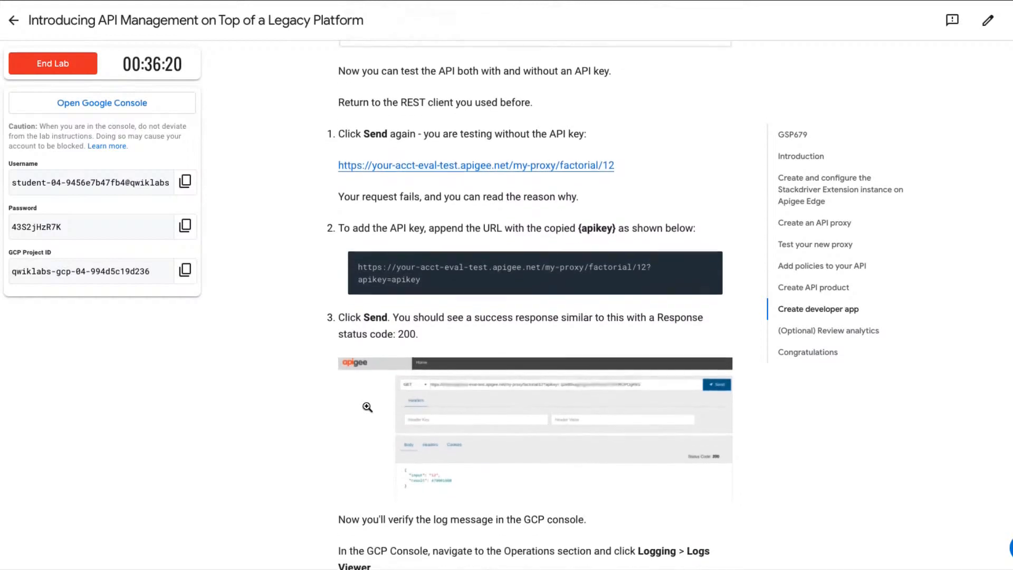
scroll(367, 407, "down", 1)
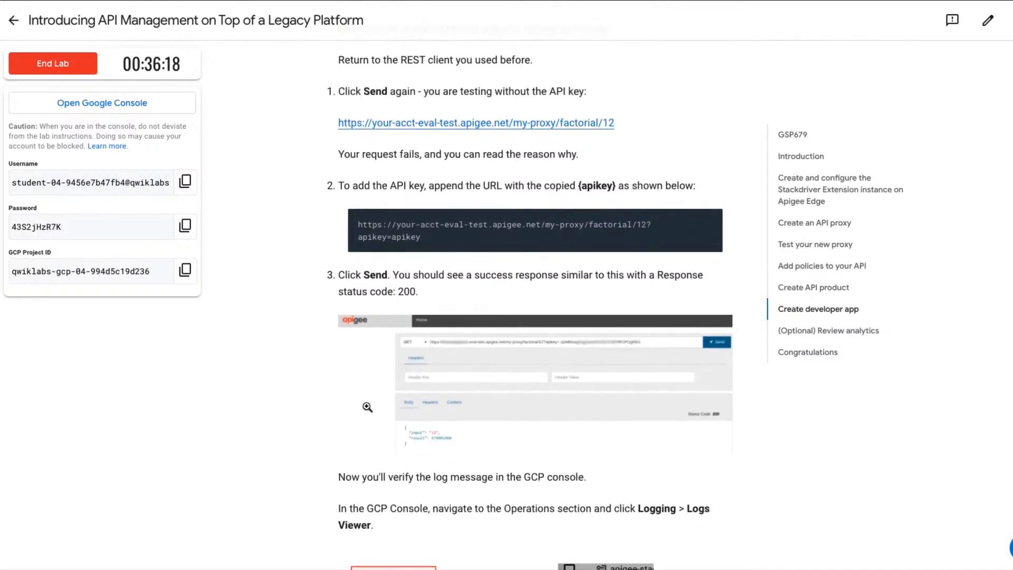
scroll(368, 407, "down", 1)
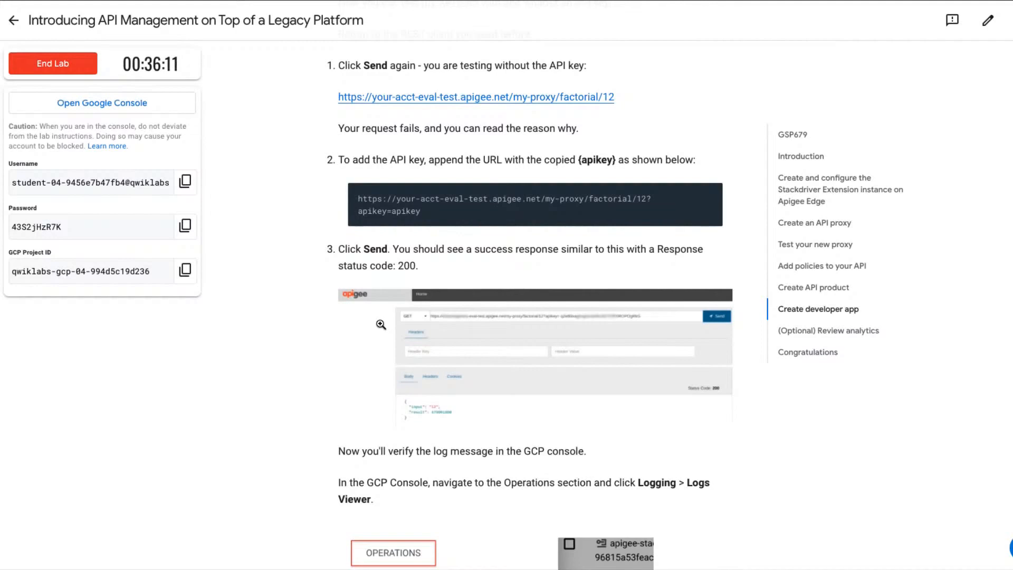
scroll(433, 411, "down", 1)
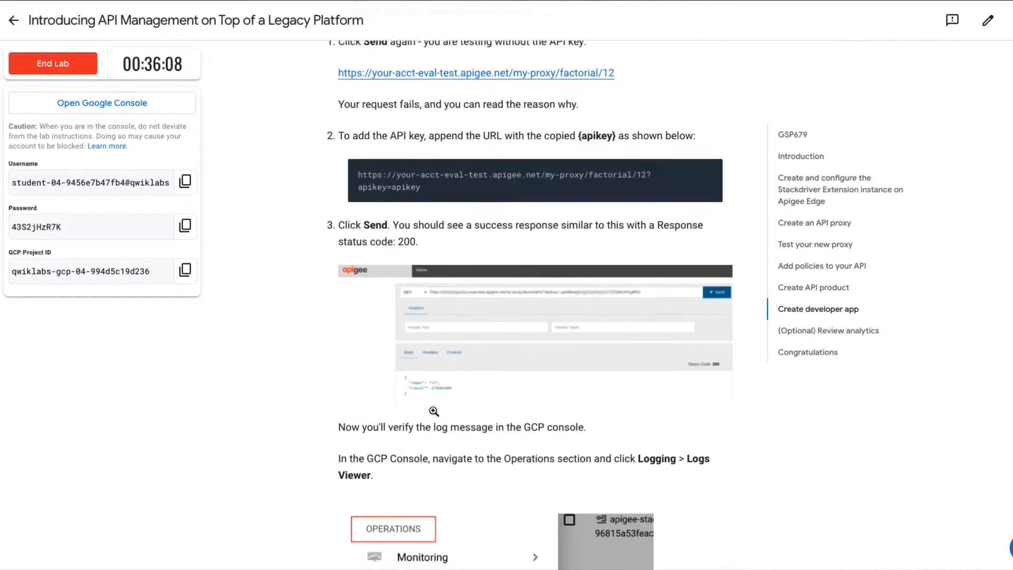
Switch to the Apigee REST client and send the GET request for my-proxy/factorial/12 without an API key.
scroll(432, 409, "up", 1)
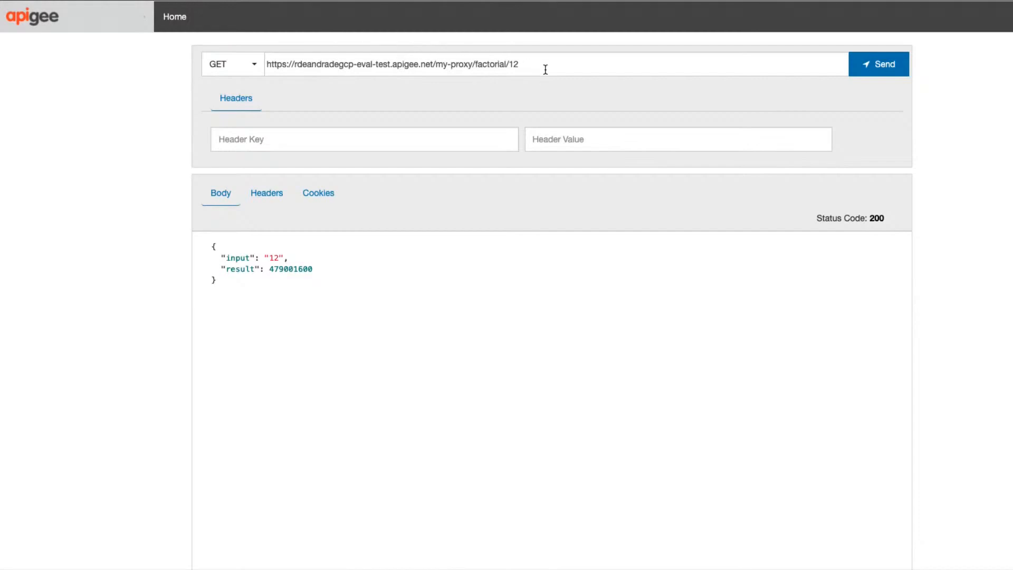
left_click(882, 70)
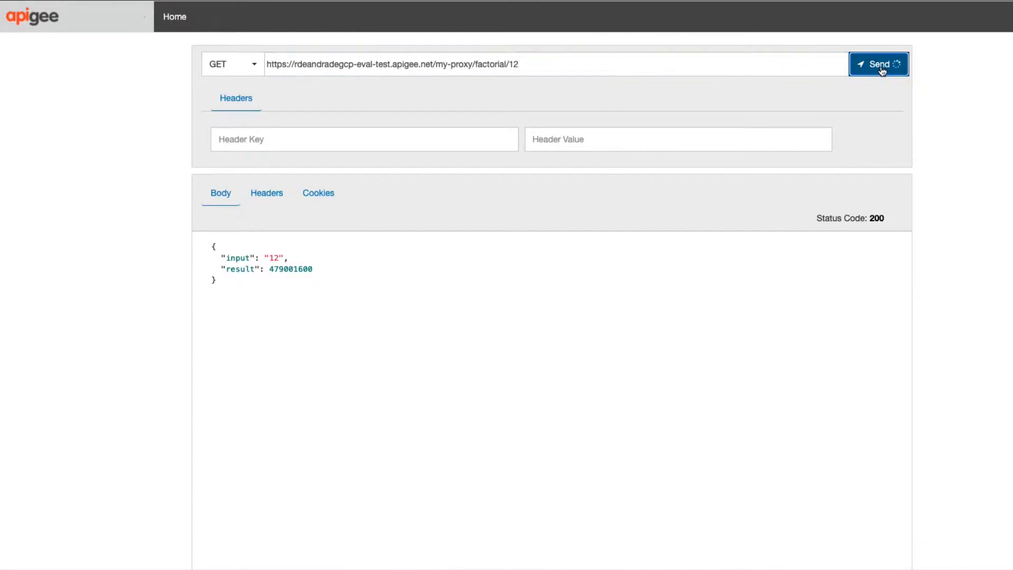
Examine the response's status code and the fault string's reference to the API key query parameter.
double_click(877, 218)
left_click(892, 220)
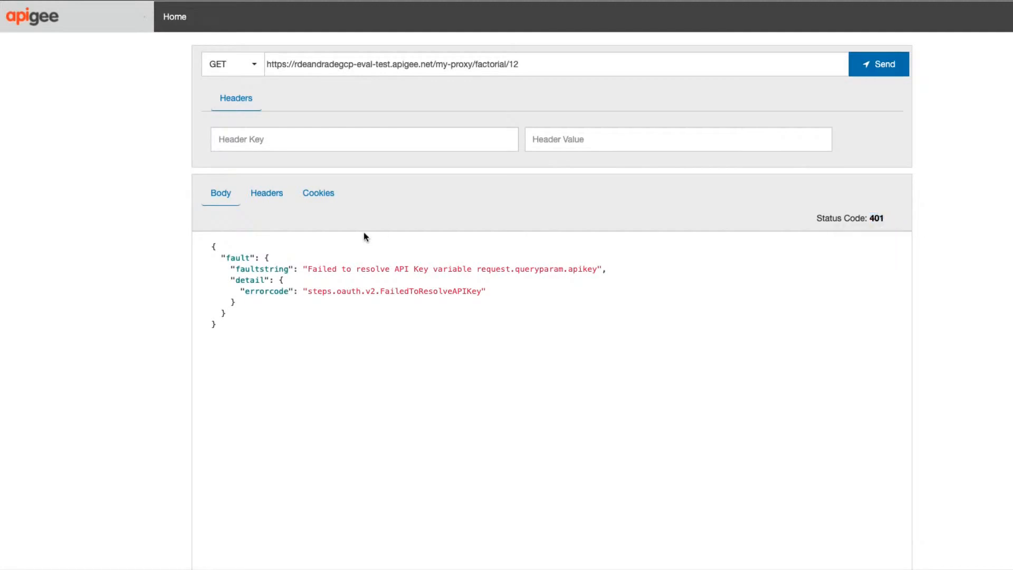
left_click_drag(389, 269, 468, 269)
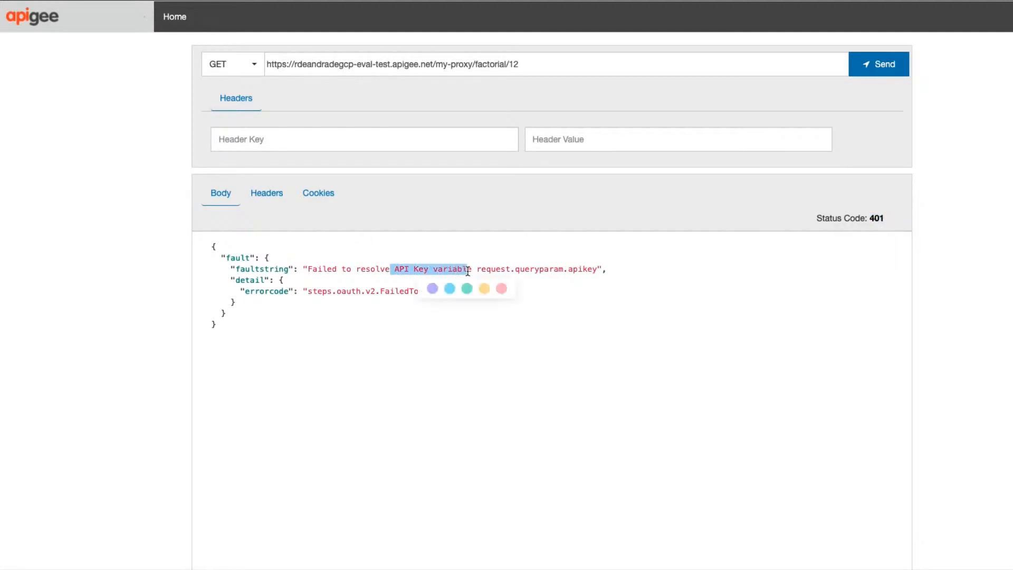
left_click(454, 267)
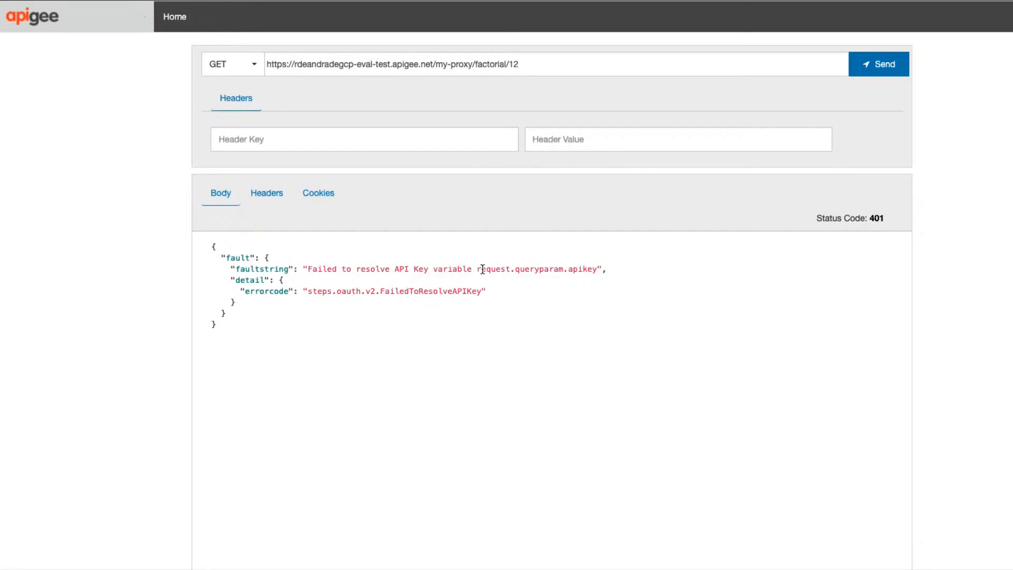
double_click(534, 270)
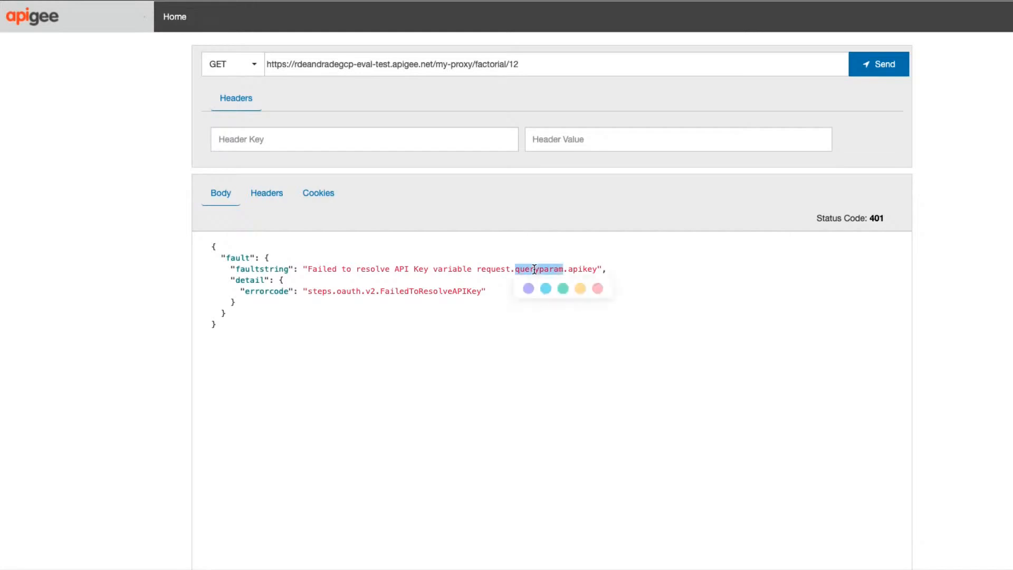
left_click(571, 268)
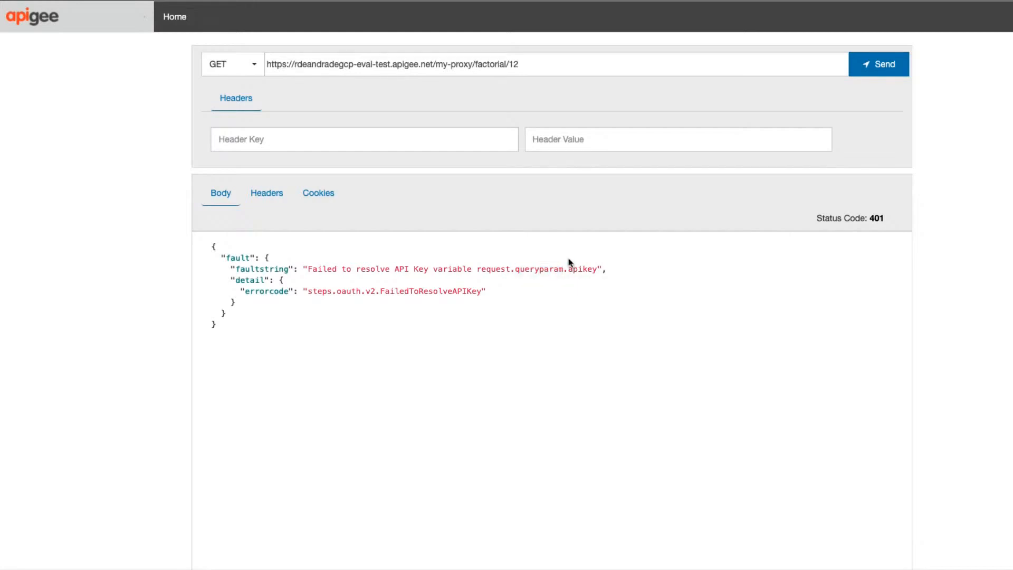
Append the apikey query parameter with my-app's API key to the my-proxy/factorial/12 URL and send the GET request.
left_click(557, 63)
type("?")
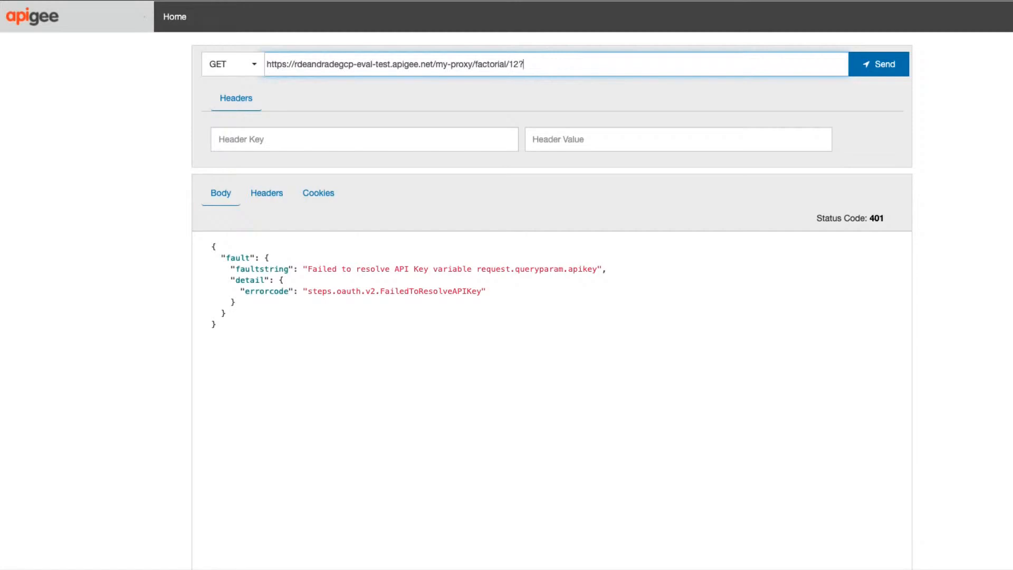
type("apikey=")
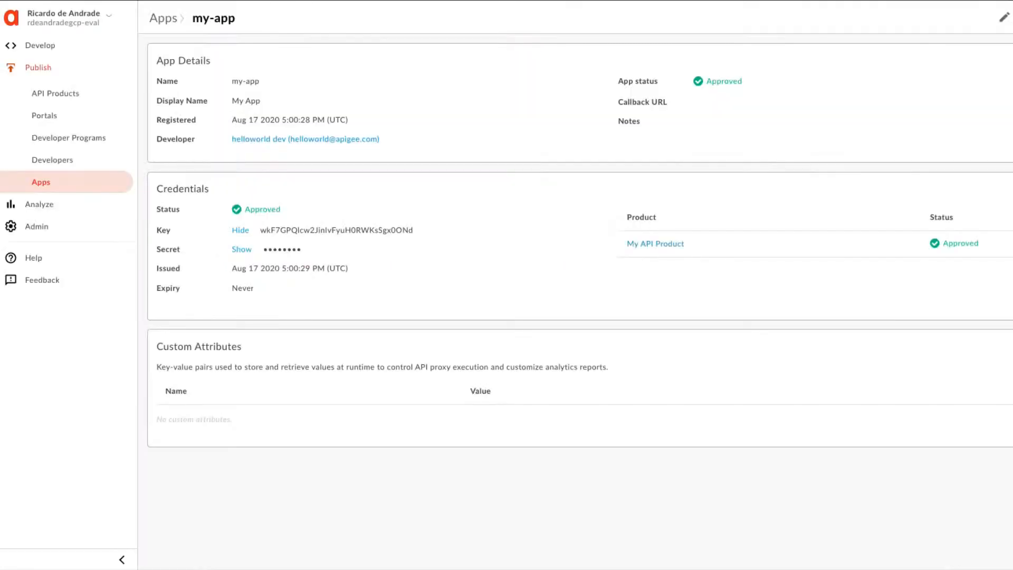
double_click(357, 230)
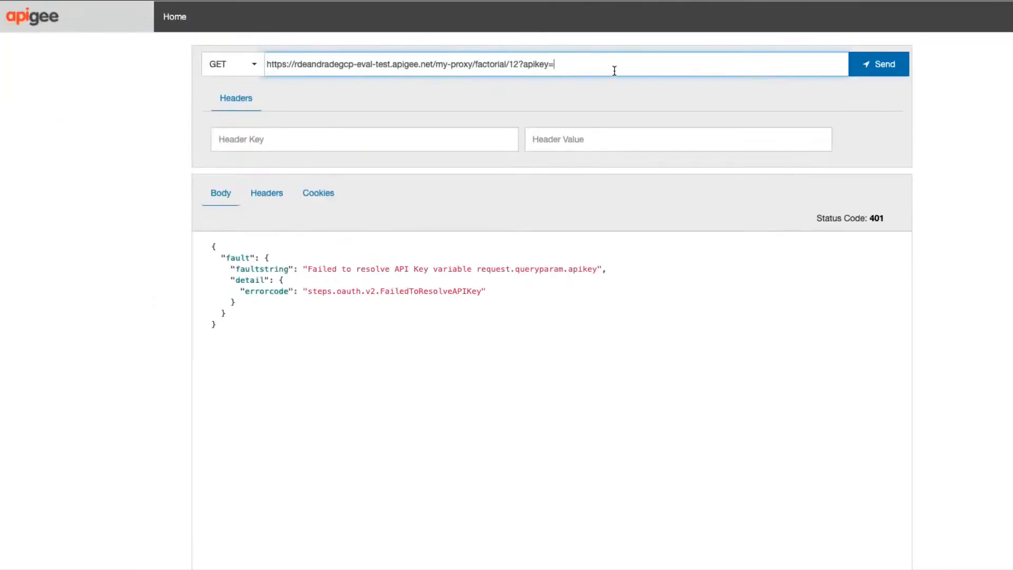
key("super+v")
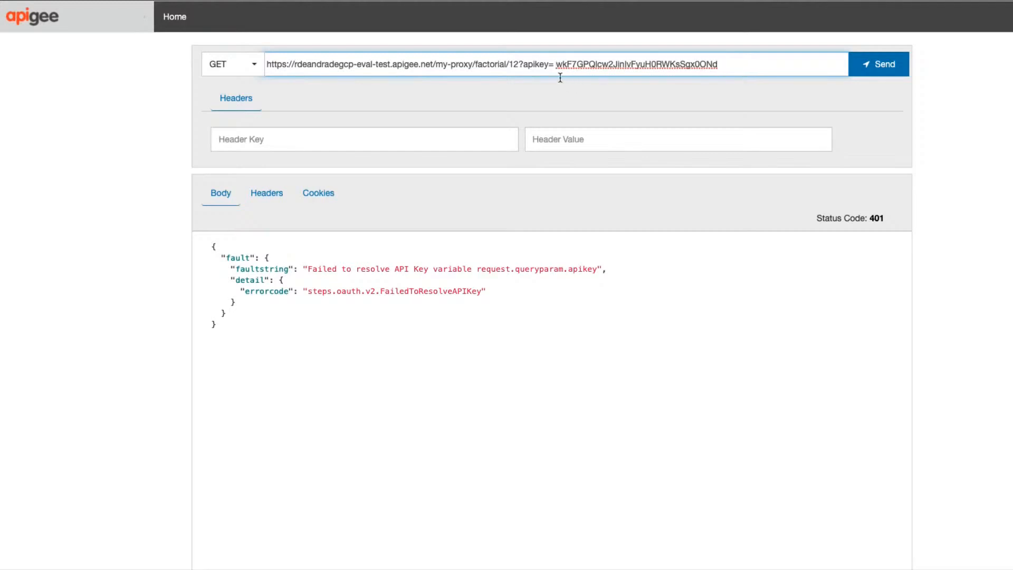
key("BackSpace")
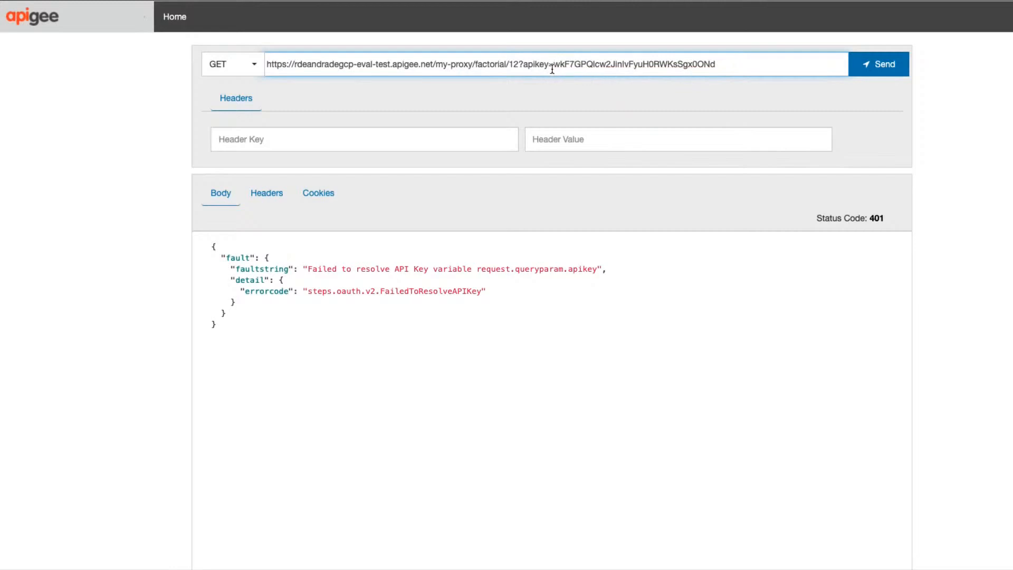
left_click(741, 65)
left_click(862, 63)
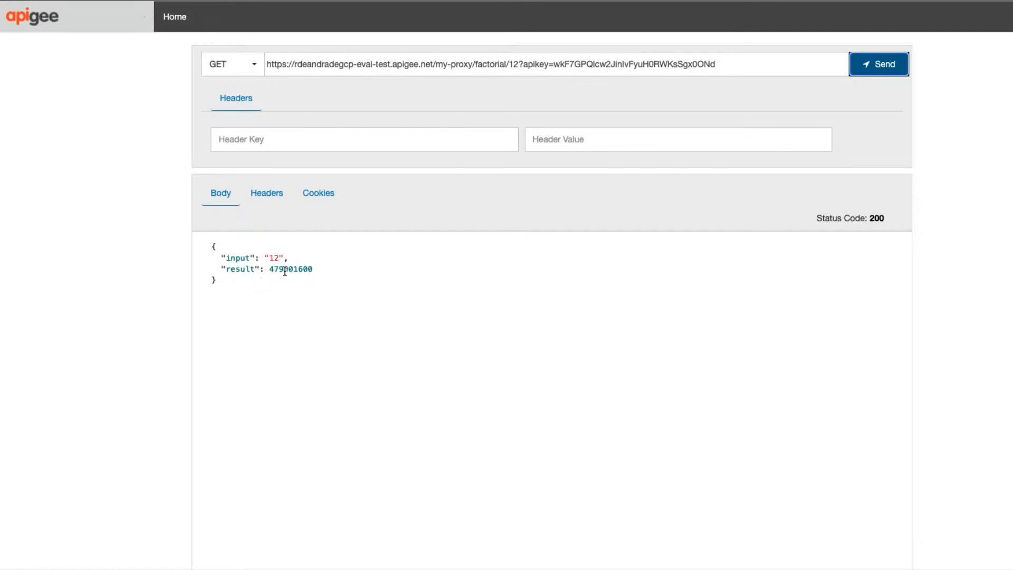
Change the factorial input in the request URL to 3 and send the request with the API key.
left_click(518, 63)
key("BackSpace")
key("BackSpace")
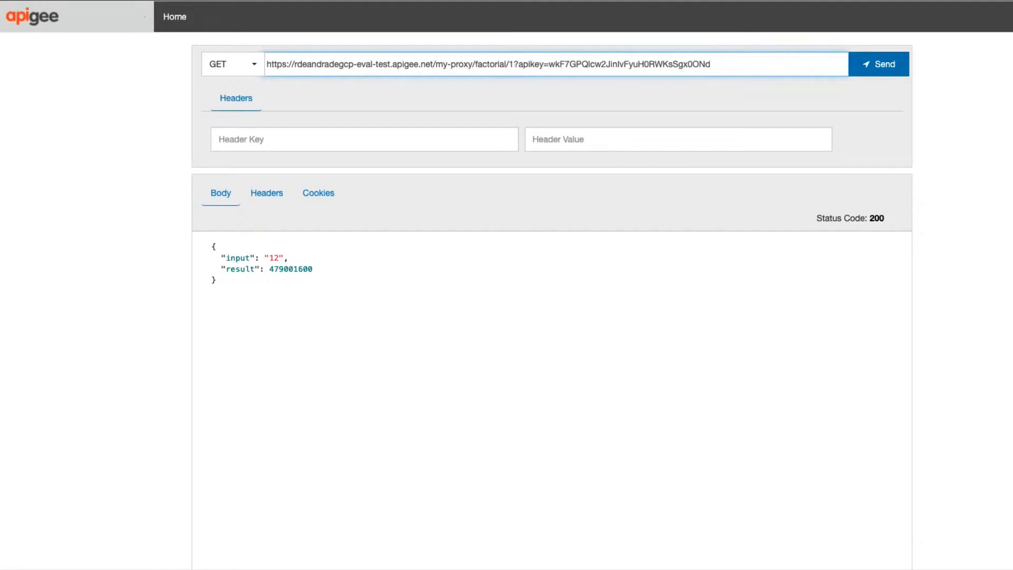
type("3")
left_click(867, 71)
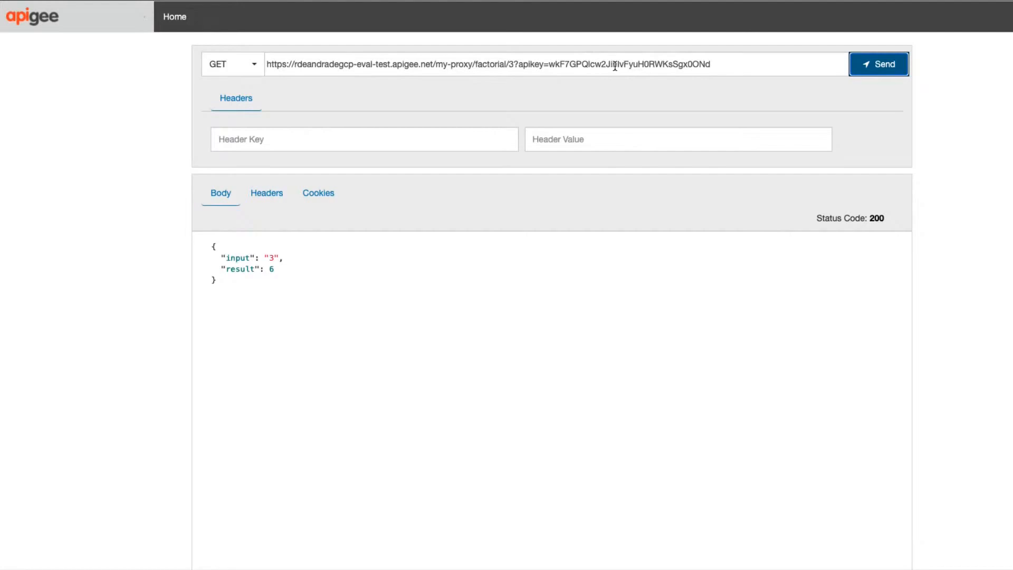
Cut the API key value out of the URL's apikey parameter and paste it as the first header's value.
double_click(528, 64)
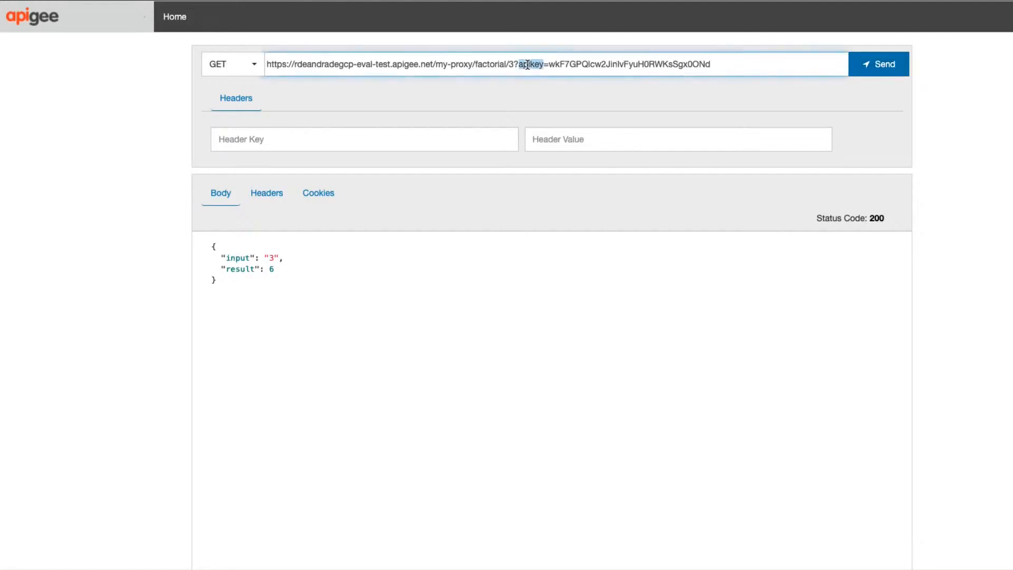
left_click(552, 64)
double_click(533, 64)
key("Left")
type("?")
double_click(564, 66)
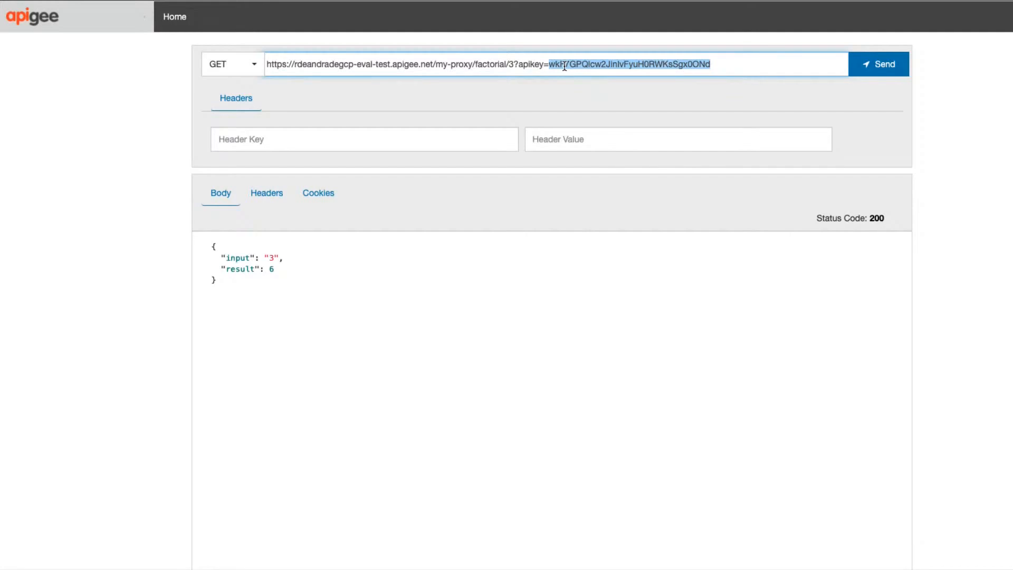
key("ctrl+x")
left_click(553, 138)
key("ctrl+v")
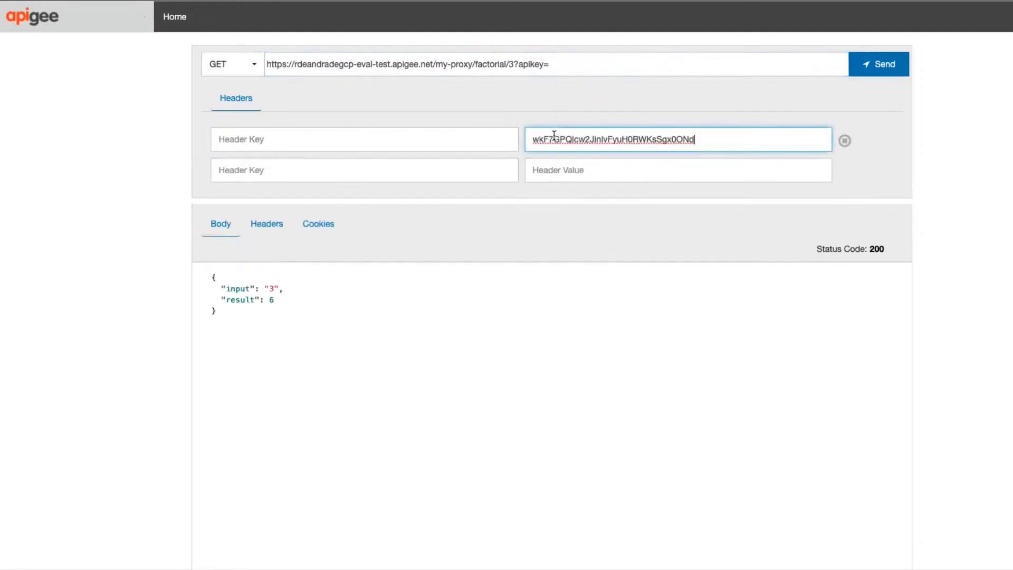
Remove the leftover ?apikey= from the URL, name the header key apikey, and send the request.
left_click(555, 75)
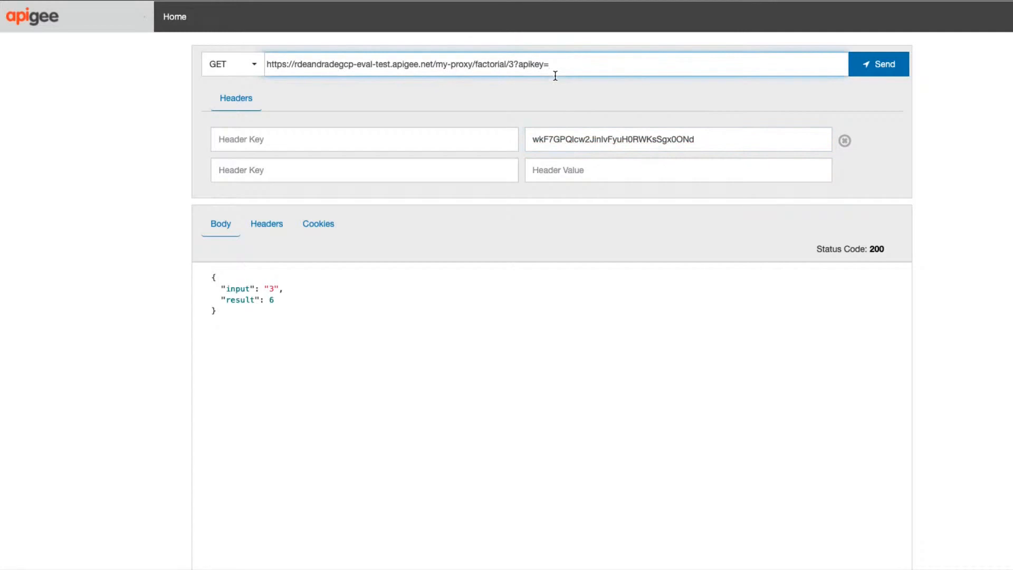
key("BackSpace")
key("BackSpace")
key("BackSpace")
key("BackSpace")
key("BackSpace")
key("BackSpace")
key("BackSpace")
key("BackSpace")
left_click(251, 138)
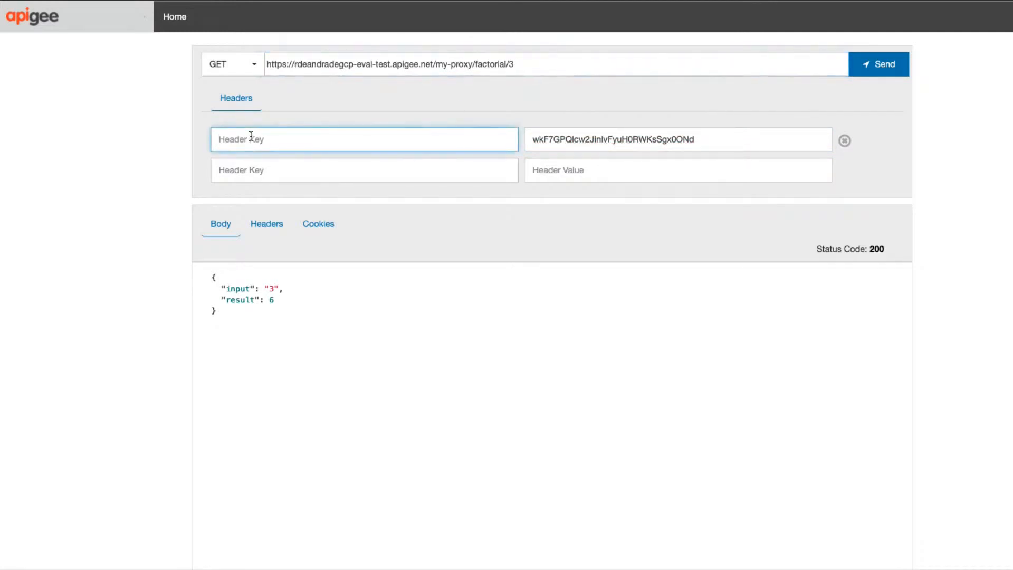
type("apikey")
left_click(869, 72)
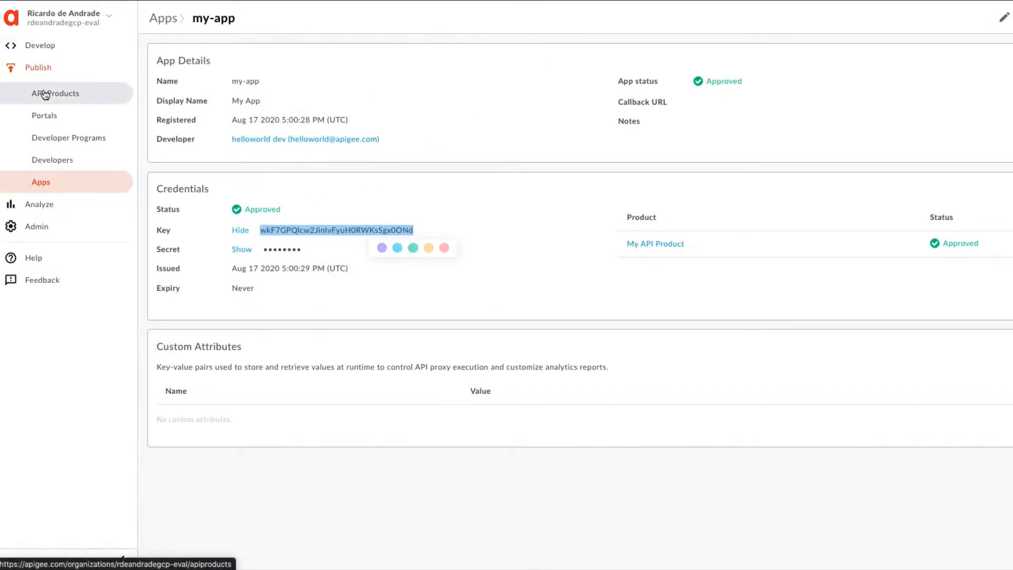
Switch to the Apigee console and open the Verify API Key-1 policy in my-proxy's development view.
left_click(38, 45)
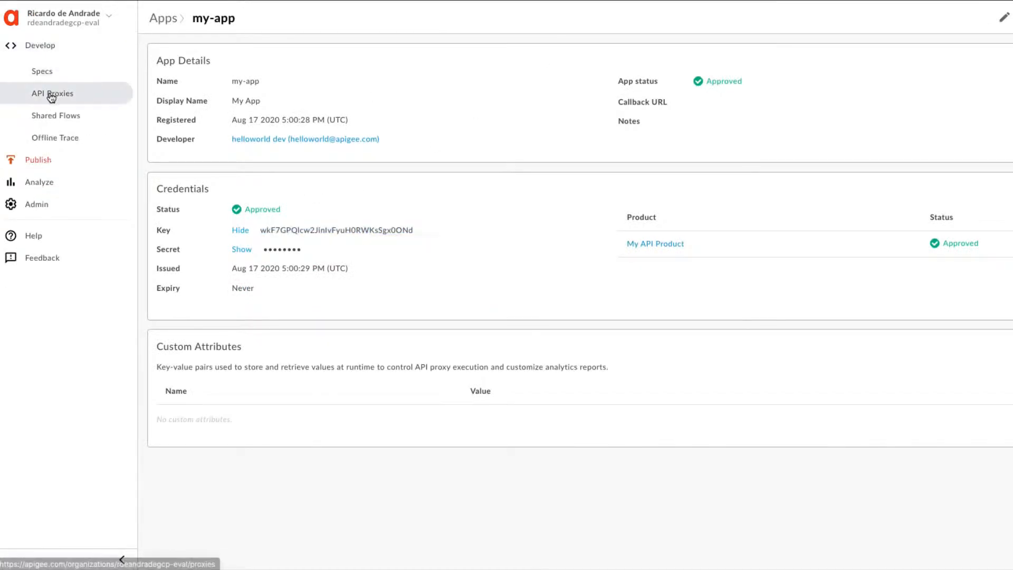
left_click(52, 95)
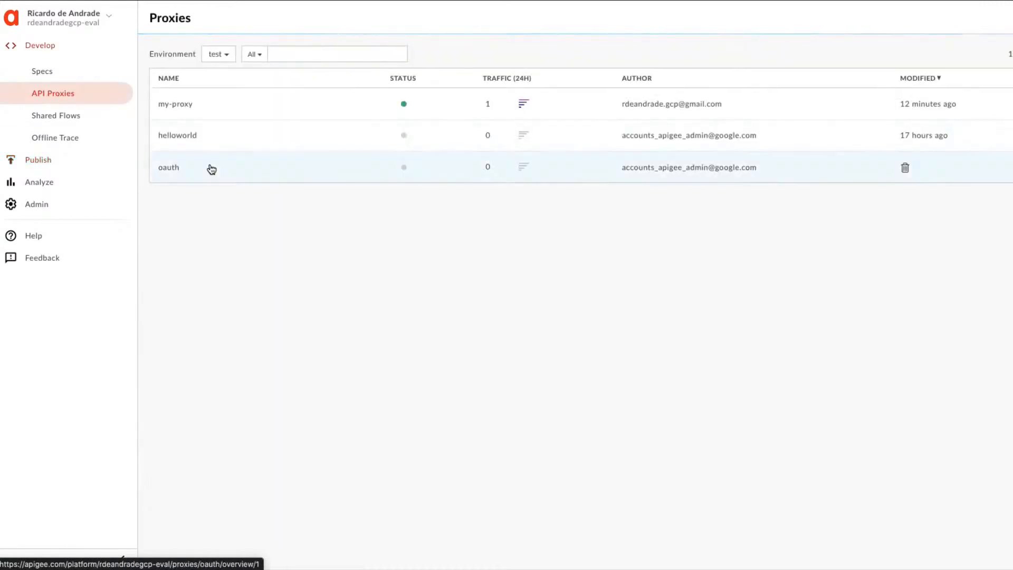
left_click(169, 107)
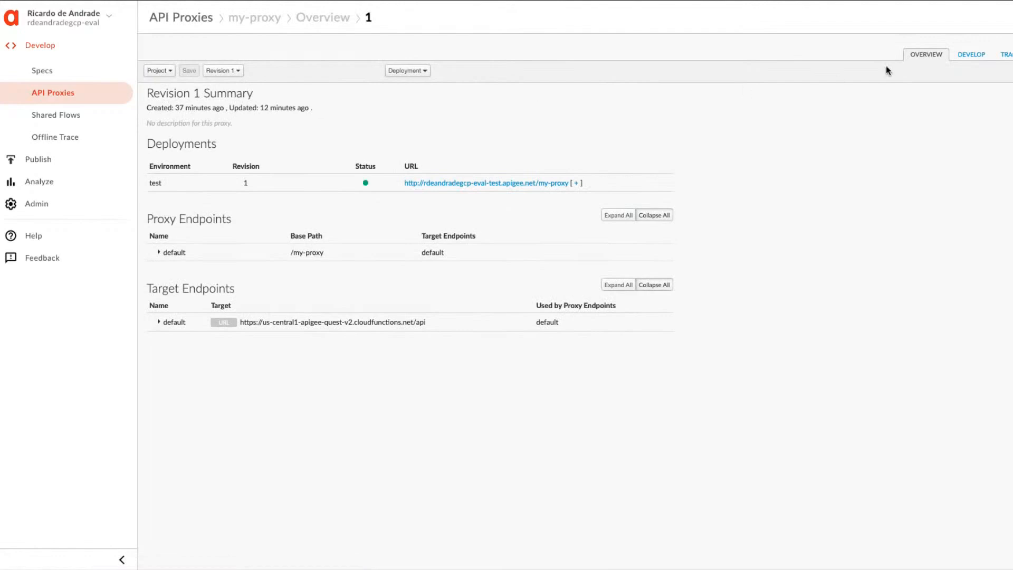
left_click(974, 55)
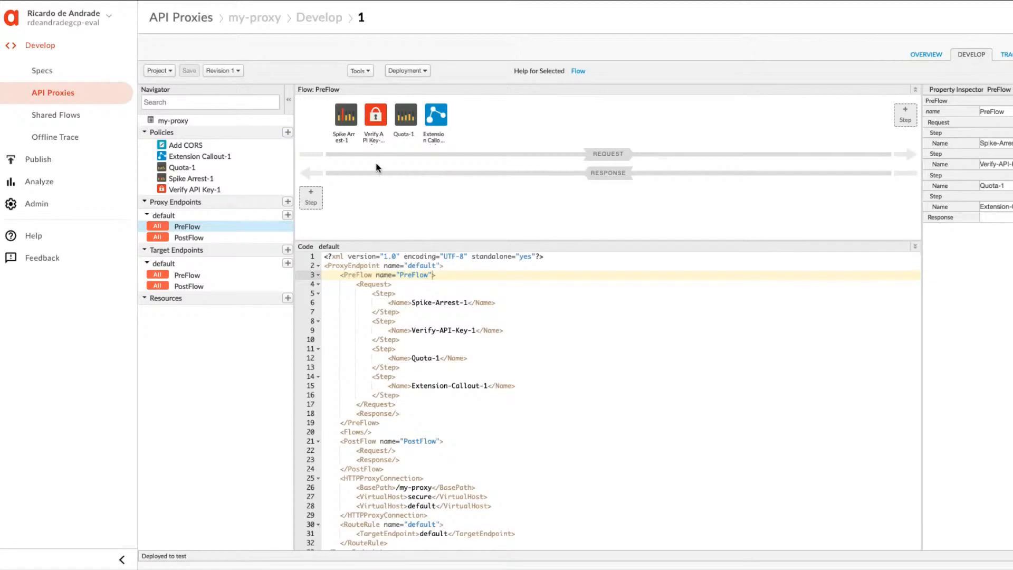
left_click(375, 112)
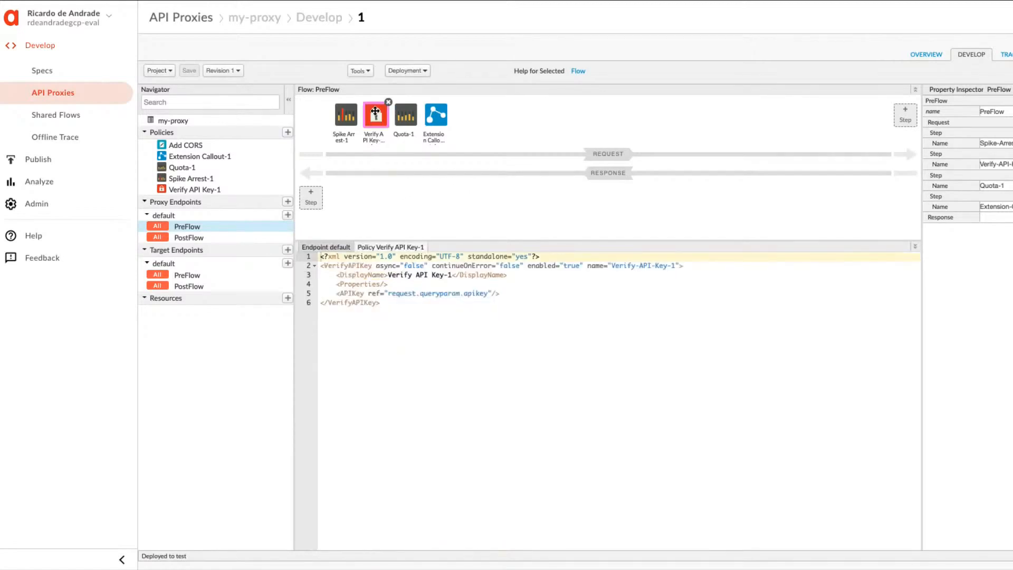
Change the policy's APIKey reference to request.header.apikey and save the proxy revision.
double_click(442, 294)
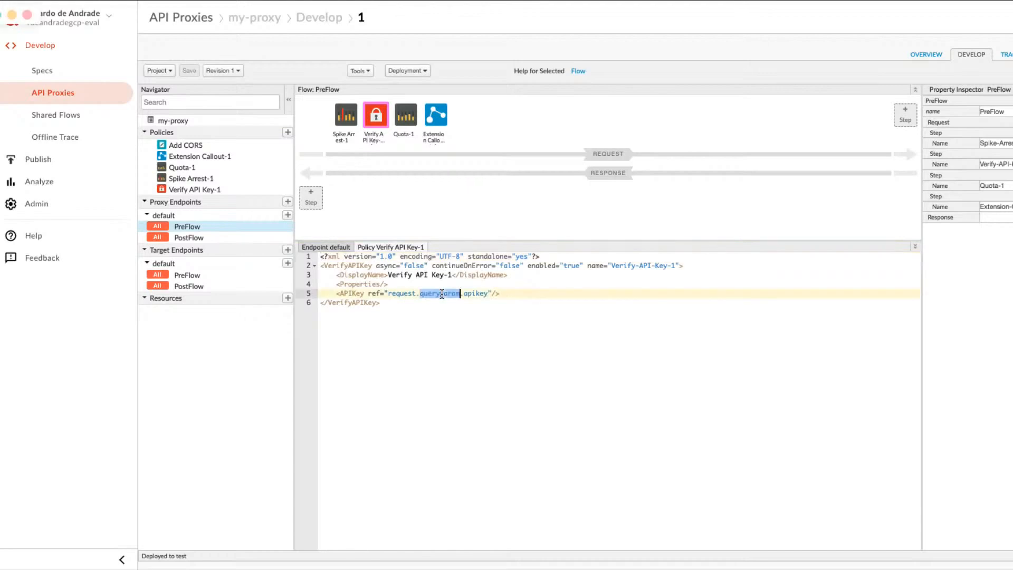
left_click(442, 305)
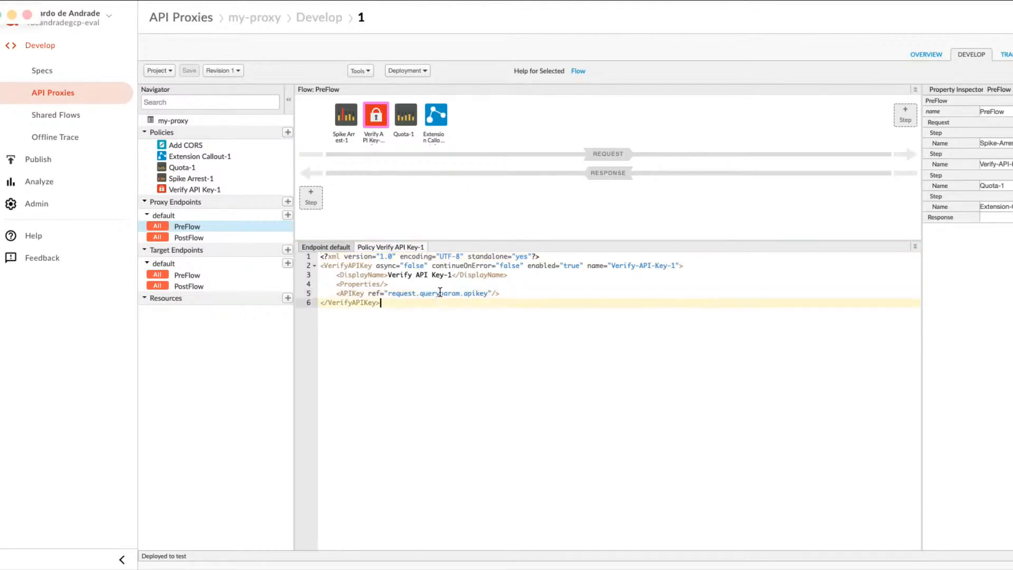
double_click(441, 293)
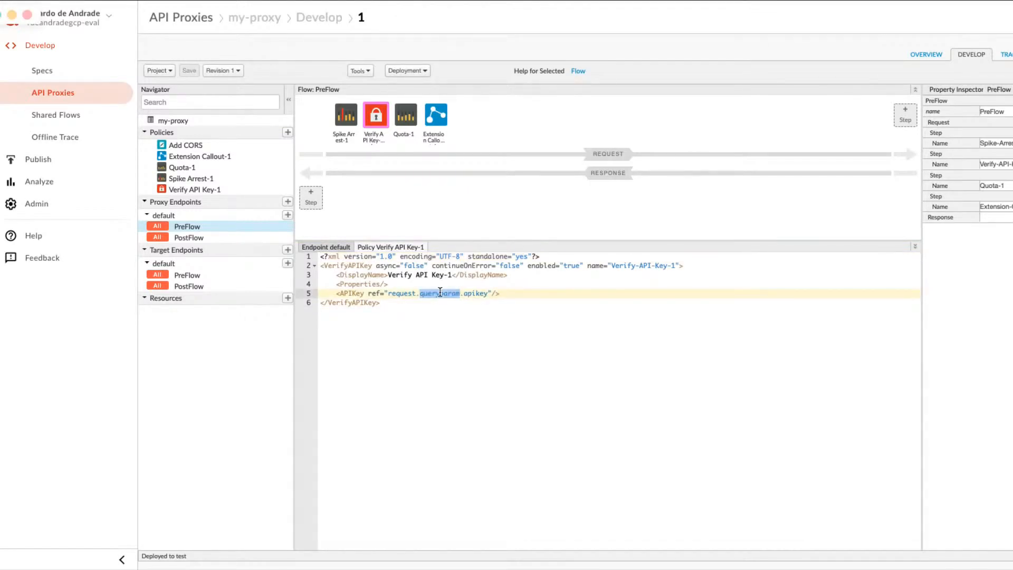
type("header")
left_click(194, 71)
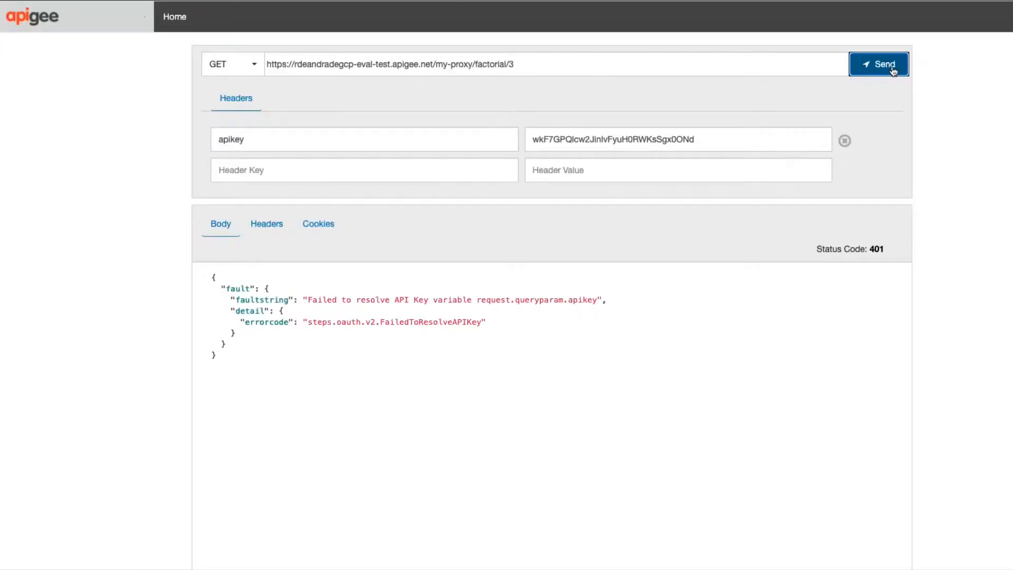
Return to the REST client, resend the factorial/3 request with the apikey header, and check the status code.
left_click(891, 68)
left_click(874, 65)
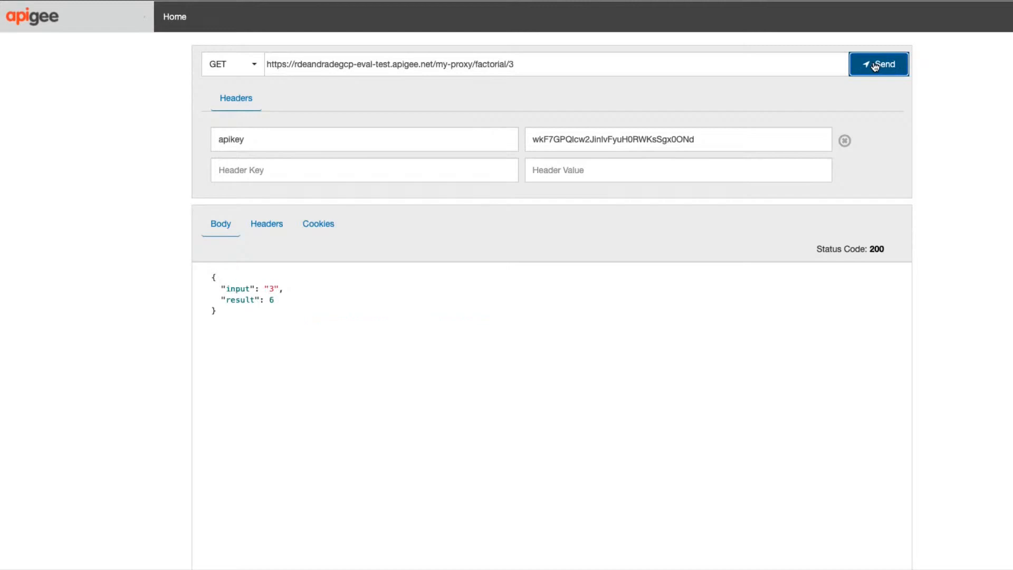
triple_click(882, 249)
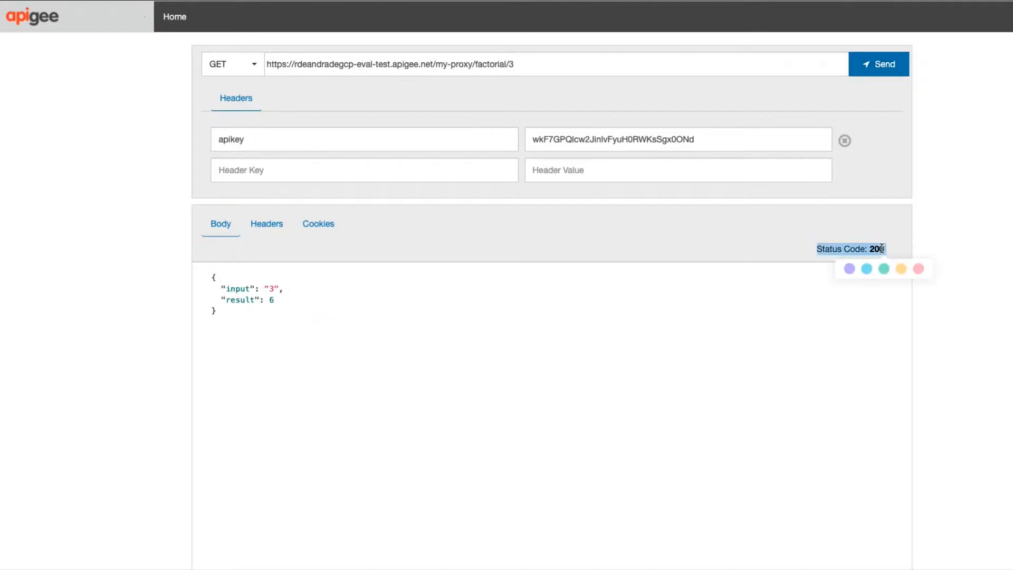
left_click(365, 264)
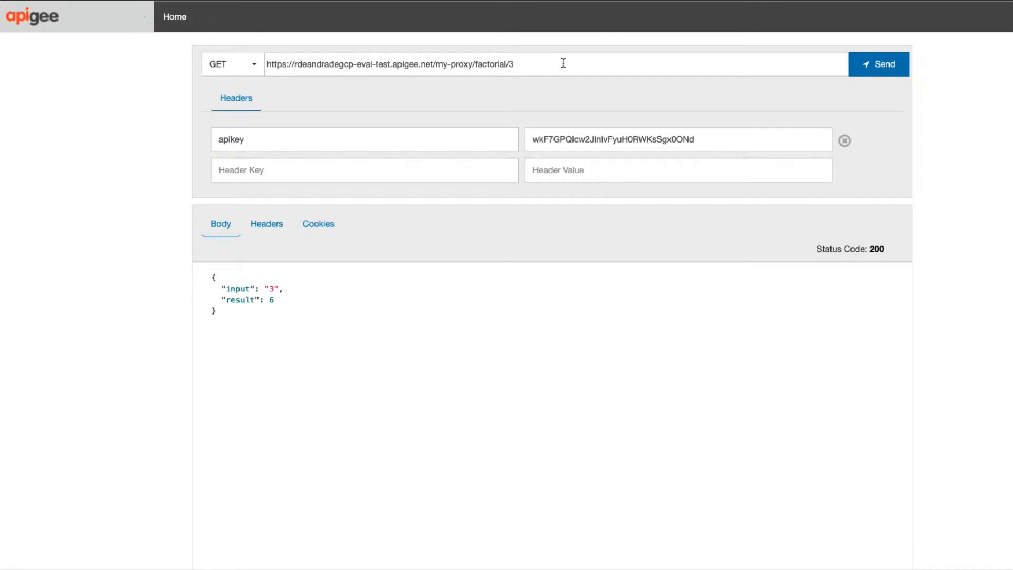
left_click(521, 63)
key("ctrl+a")
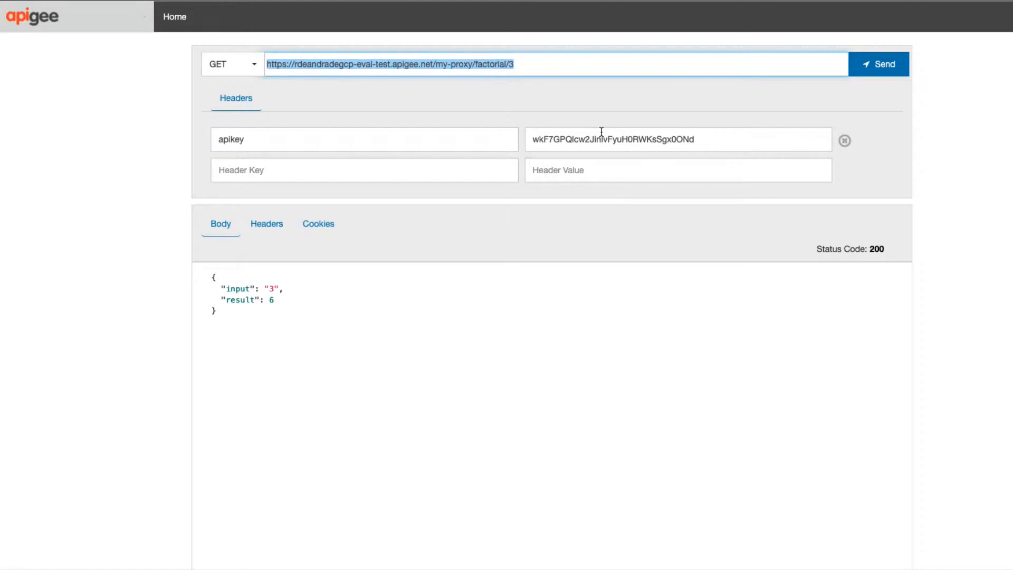
left_click(555, 65)
left_click(565, 136)
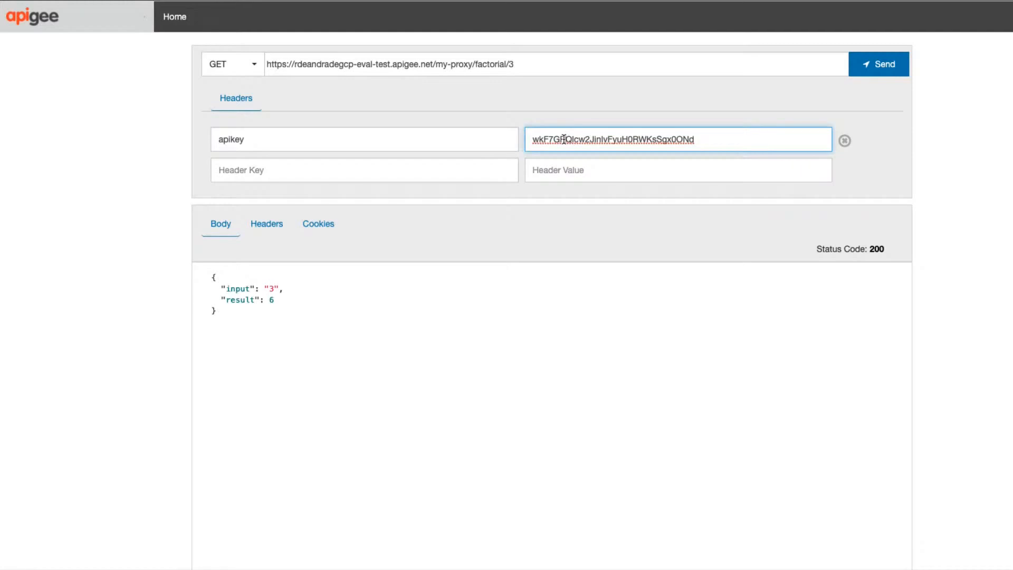
double_click(564, 139)
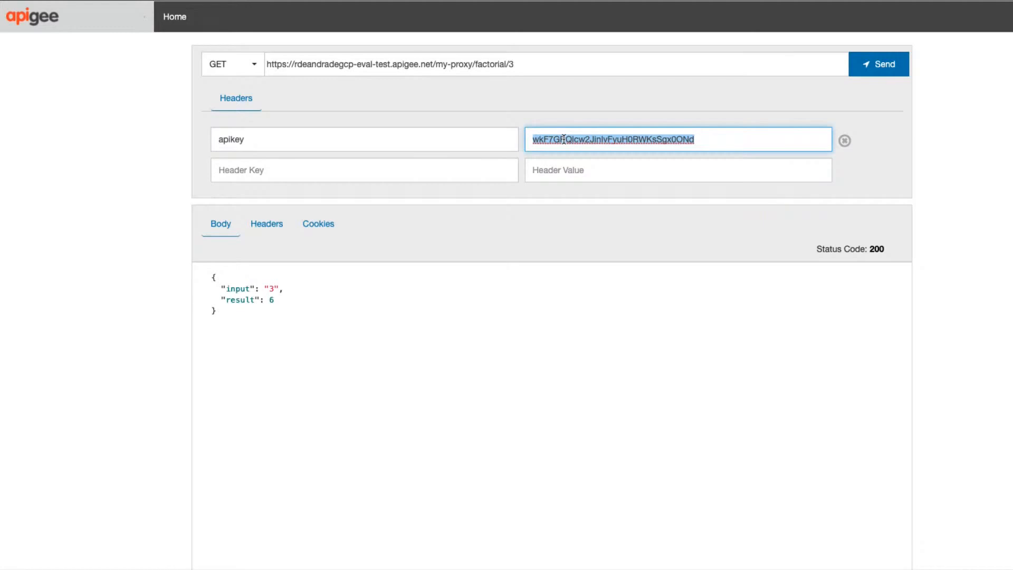
left_click(559, 139)
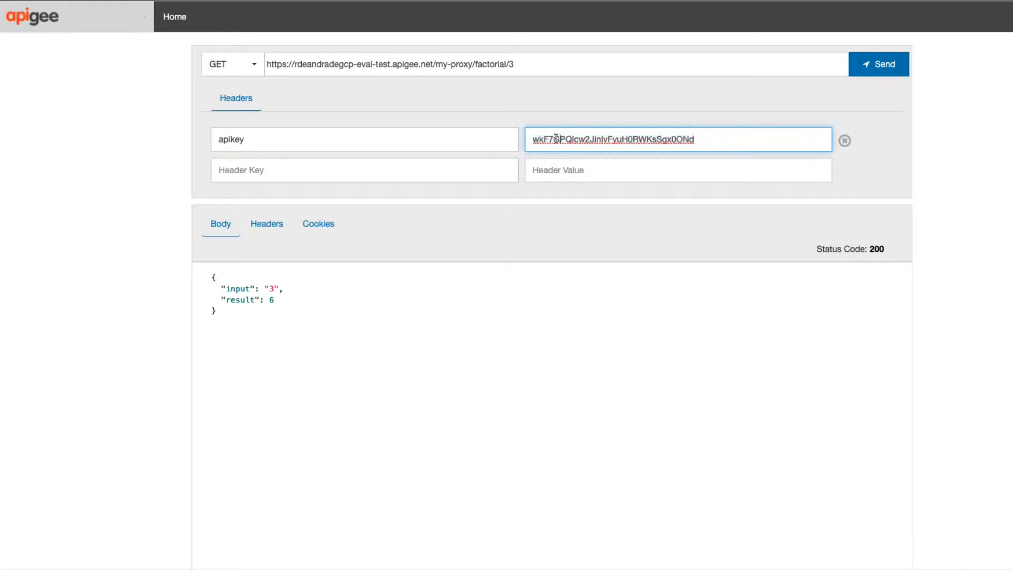
left_click(524, 141)
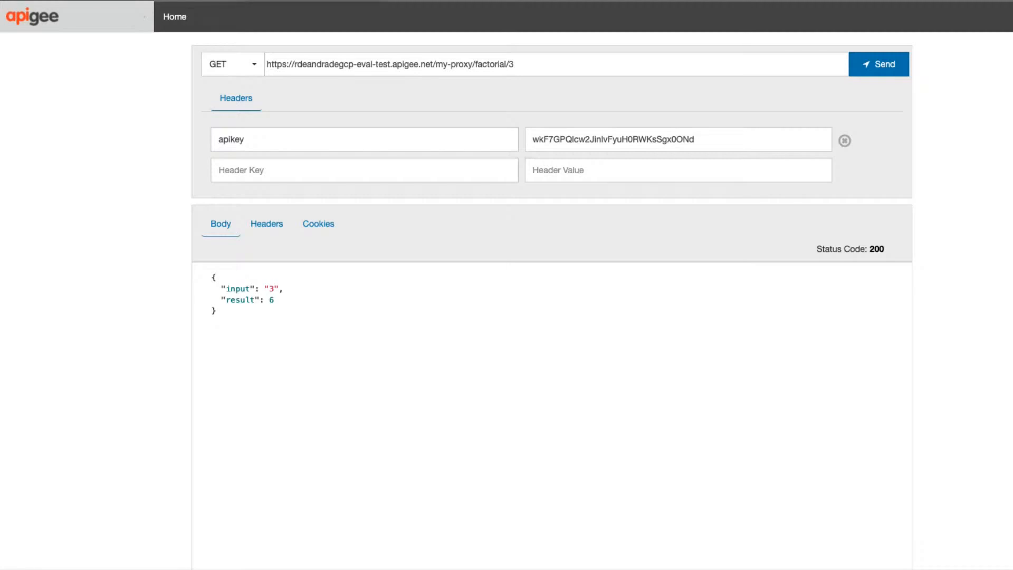
Switch to the lab instructions and read how to verify the log message in the GCP console.
key("ctrl+shift+Tab")
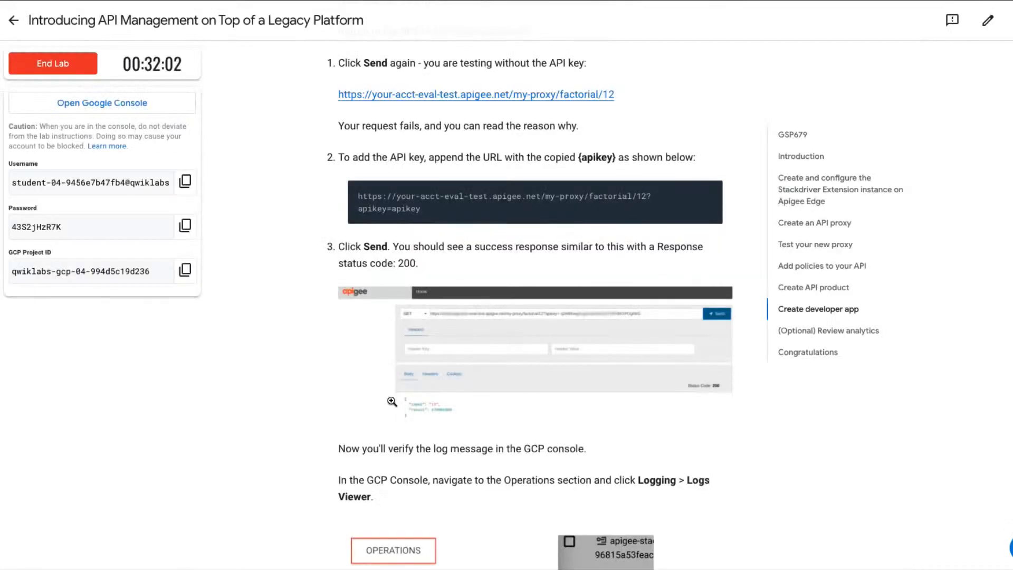
scroll(384, 443, "down", 4)
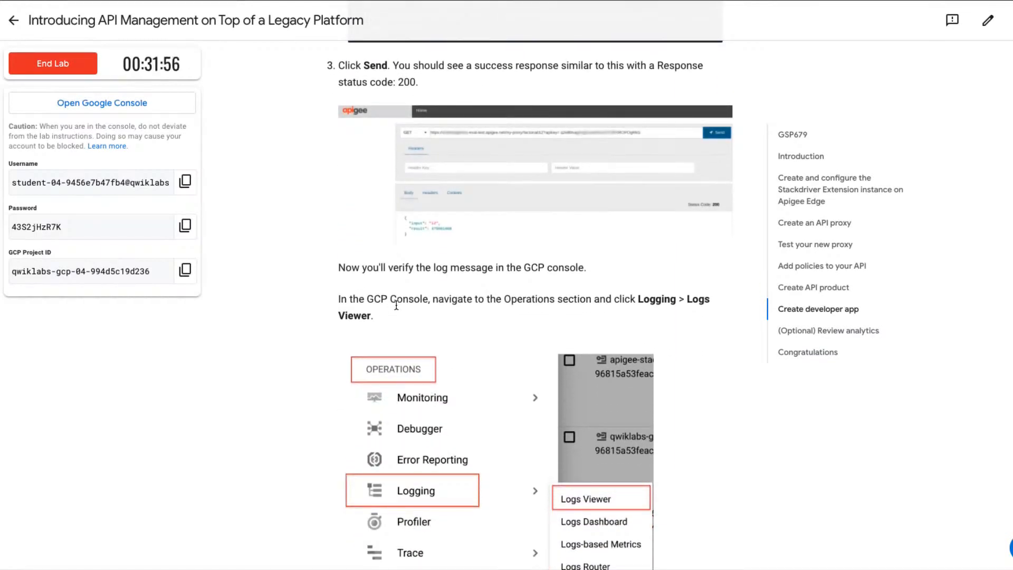
scroll(396, 305, "down", 2)
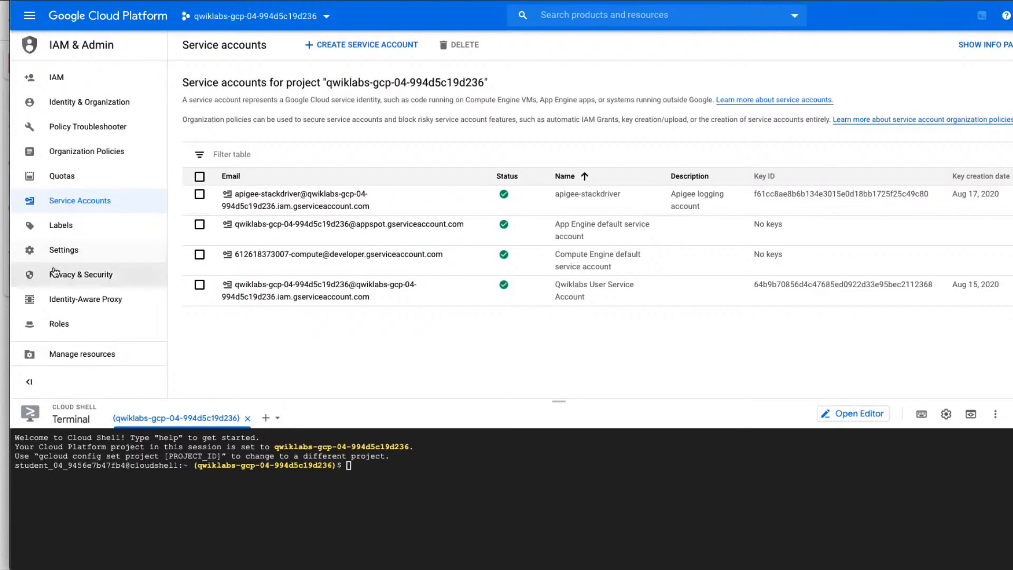
left_click(30, 18)
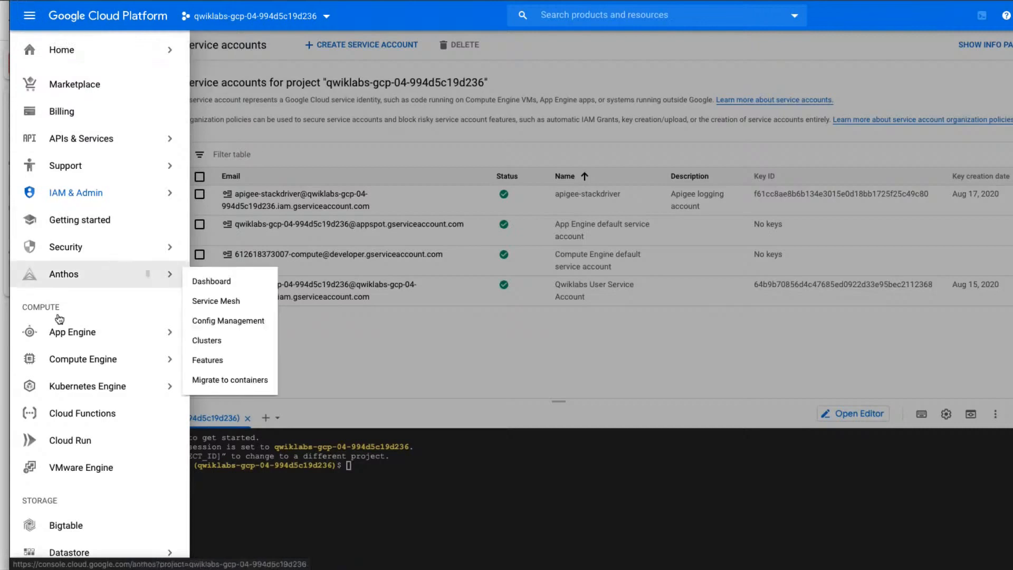
mouse_move(66, 364)
scroll(67, 364, "down", 6)
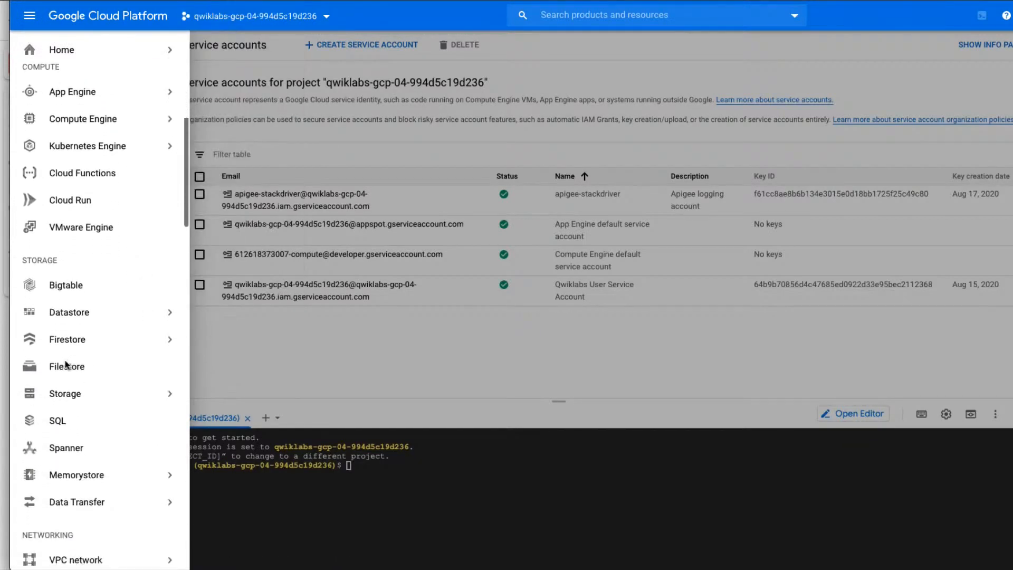
scroll(67, 364, "down", 5)
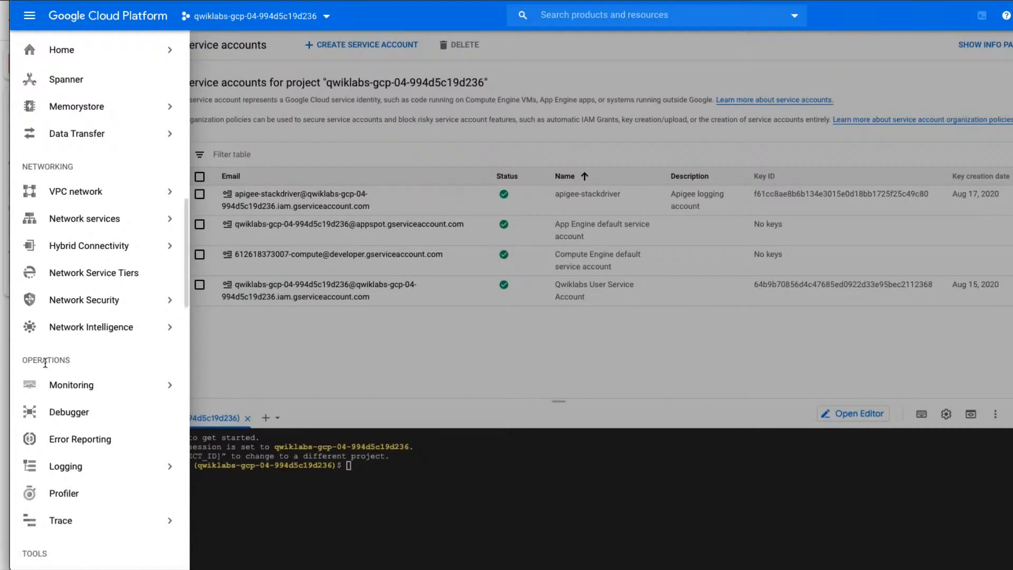
mouse_move(90, 470)
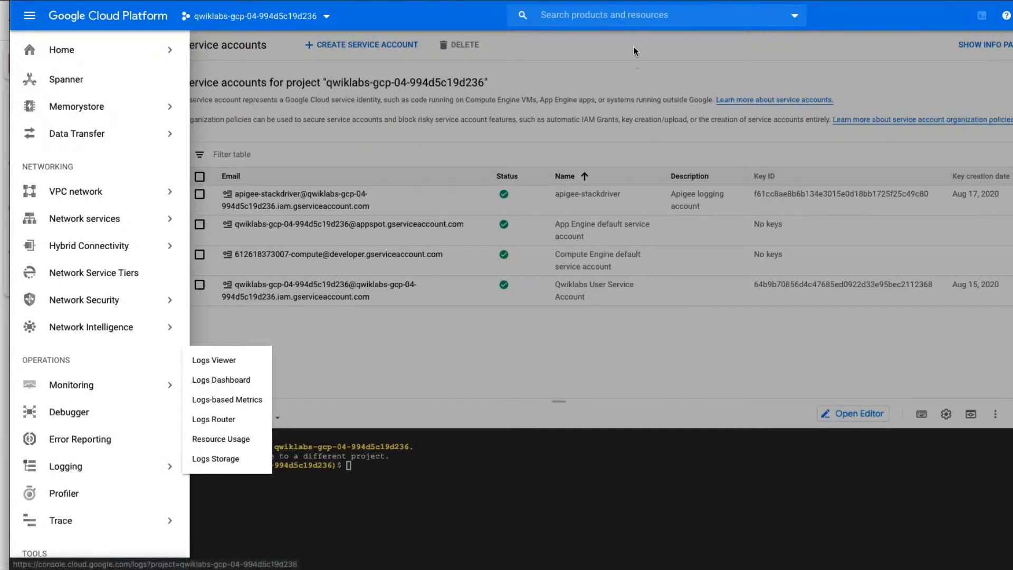
Search the Google Cloud console for Logging and open the Logging page.
left_click(610, 14)
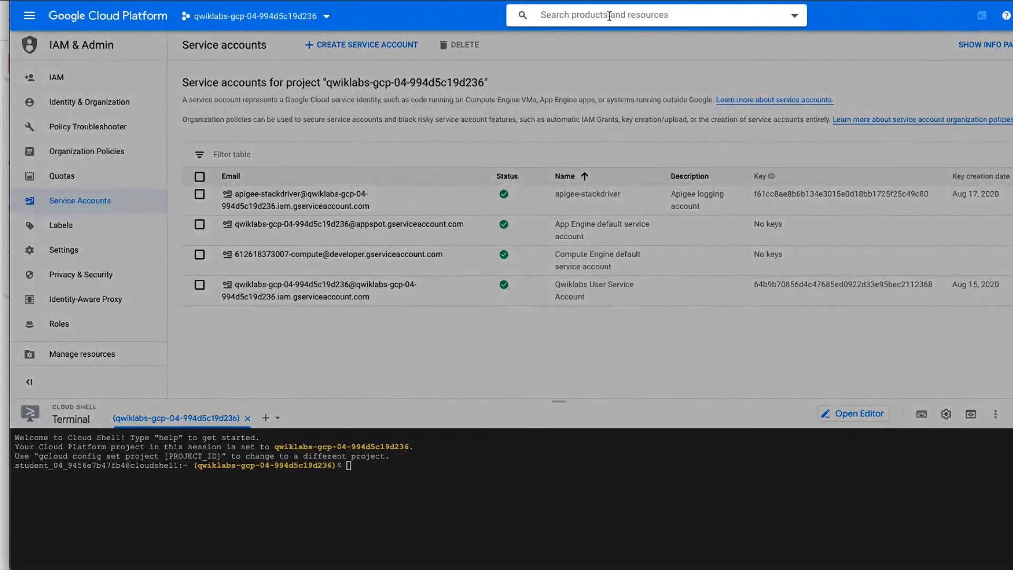
type("Logging")
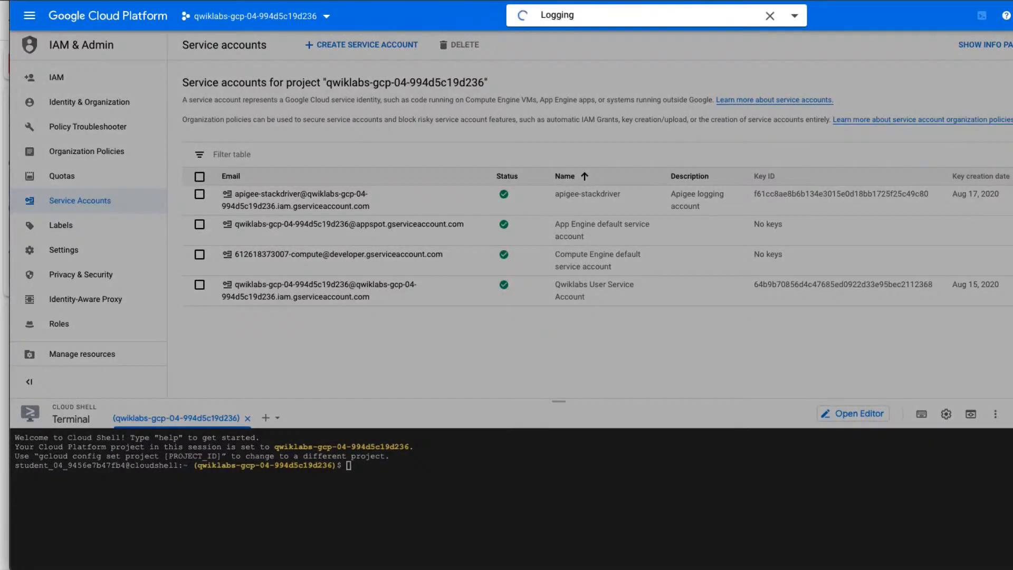
left_click(561, 65)
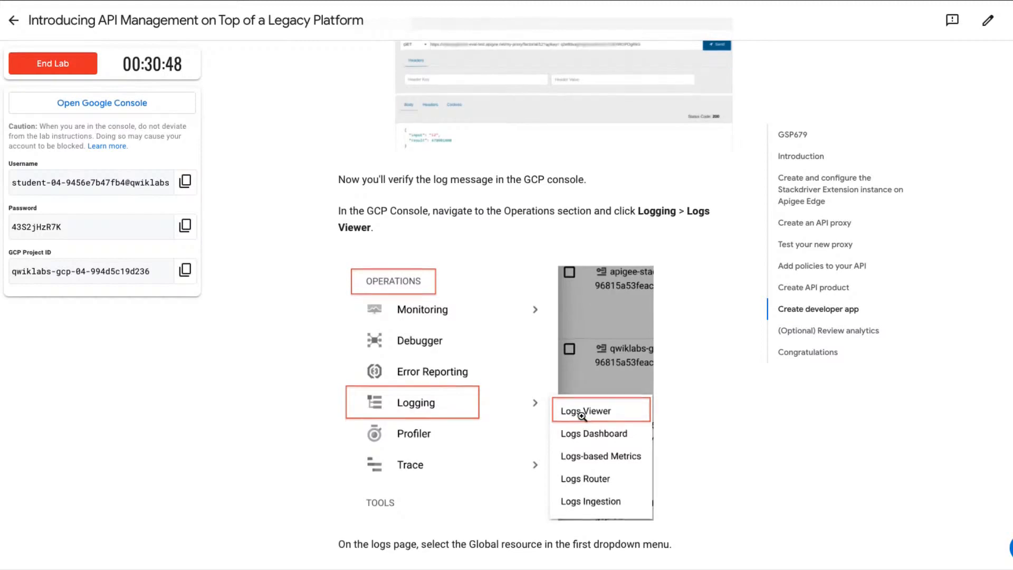
Filter the Logs Viewer by the Global resource, and check the lab progress for testing the API and loading log entries to Cloud Logging.
scroll(582, 417, "down", 2)
scroll(582, 417, "down", 3)
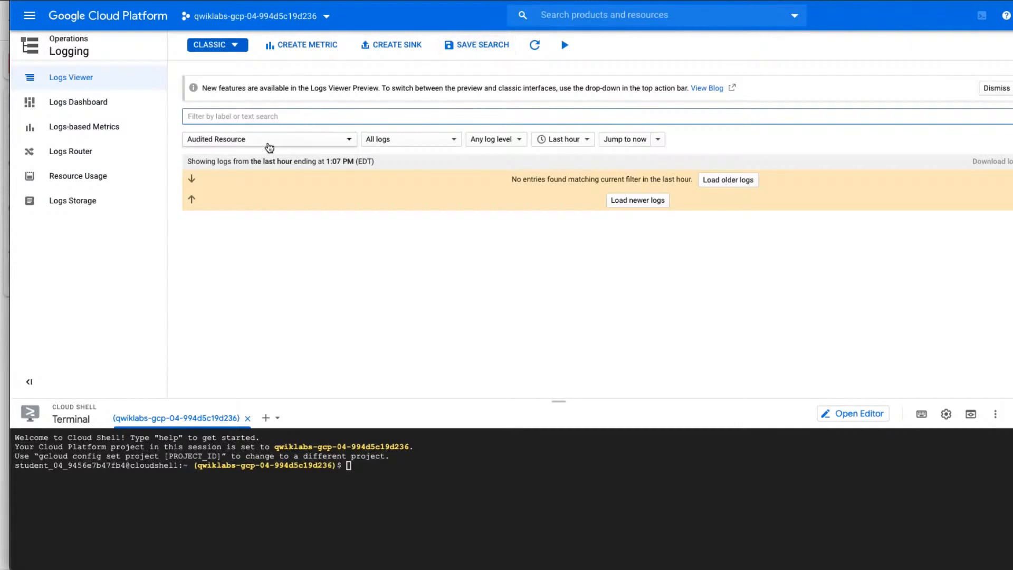
left_click(270, 143)
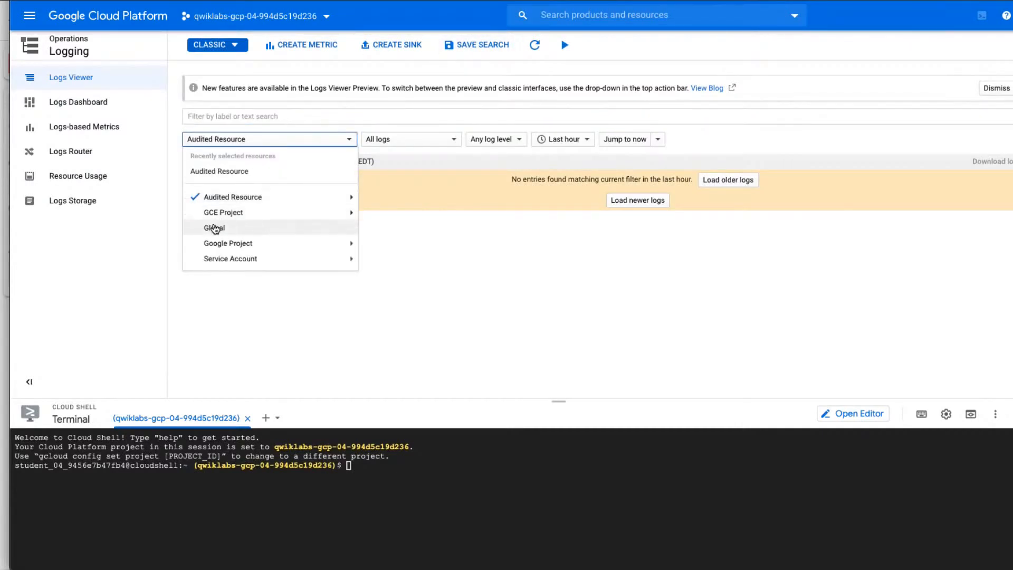
left_click(213, 228)
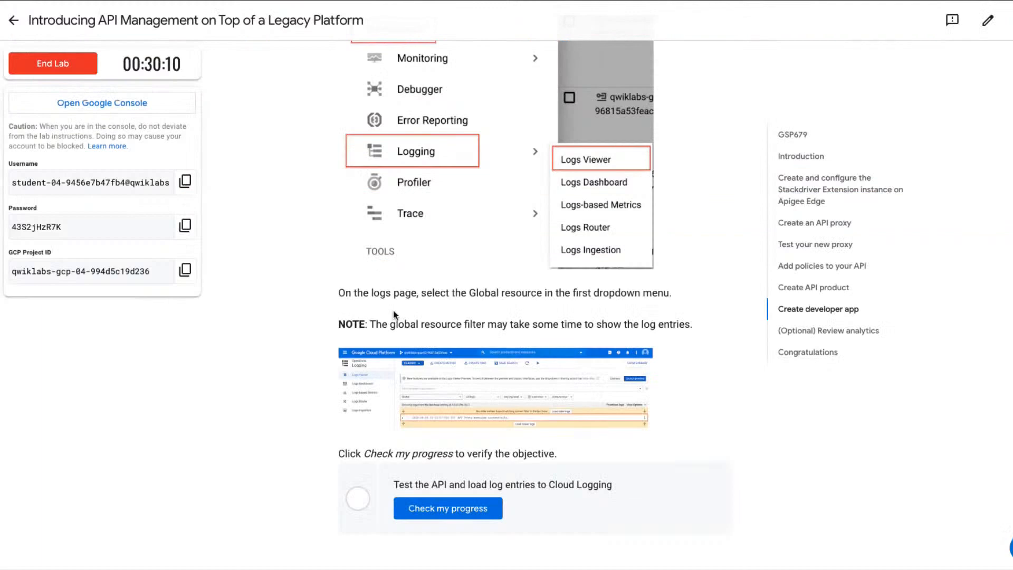
left_click(418, 510)
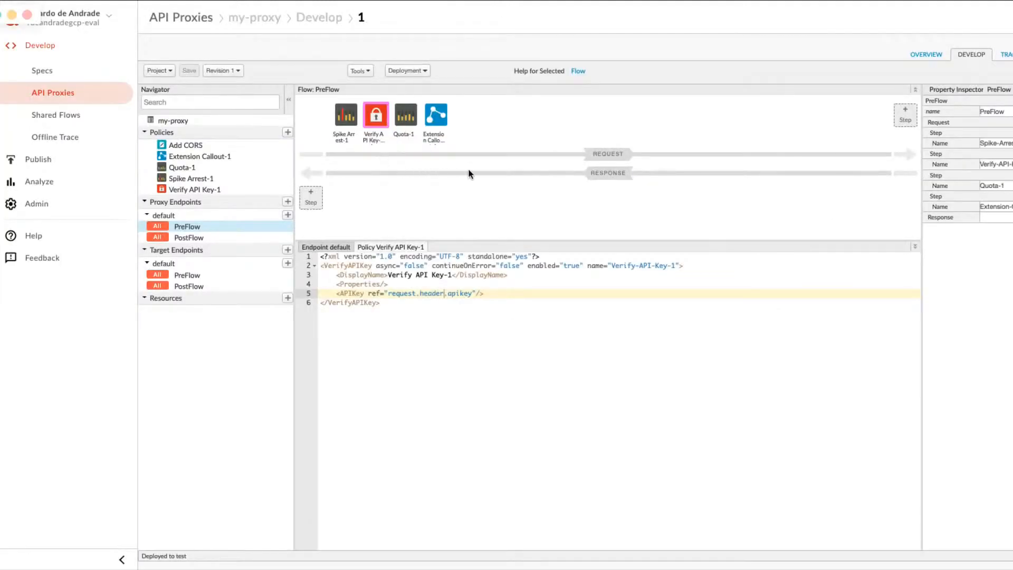
Switch to the Apigee console, open the Extension Callout-1 policy of my-proxy, and examine its log message line.
left_click(433, 119)
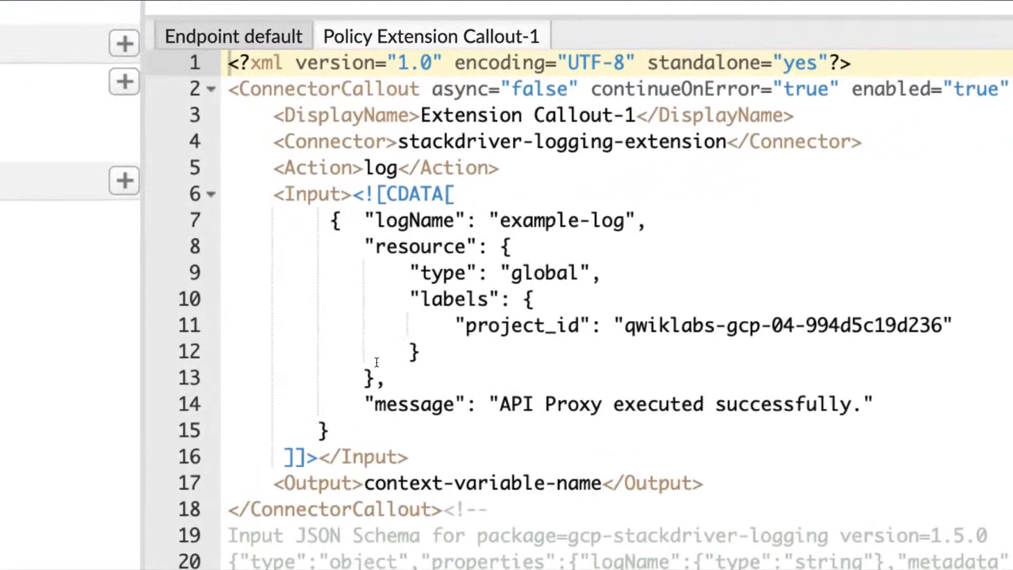
left_click(388, 403)
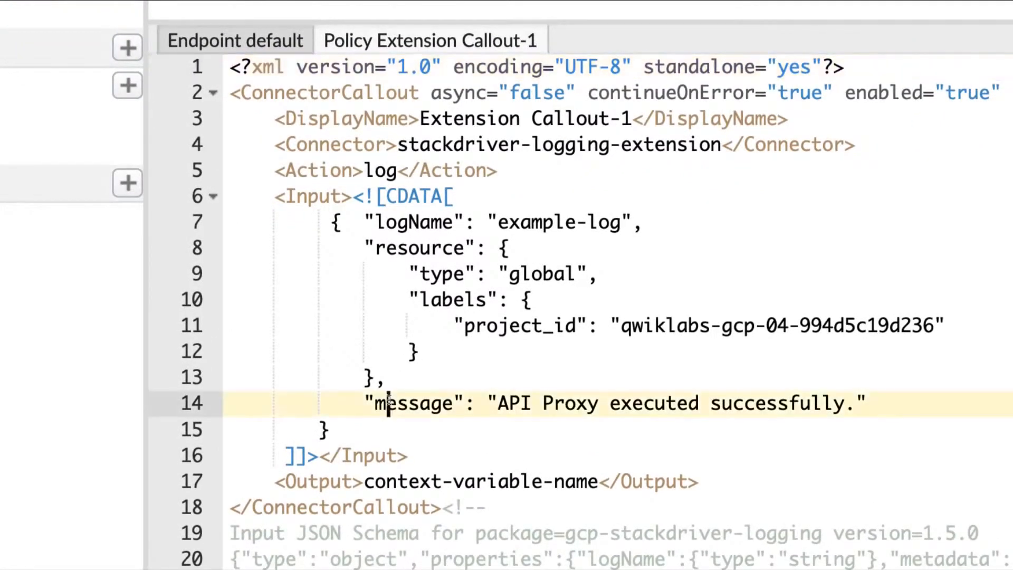
triple_click(388, 403)
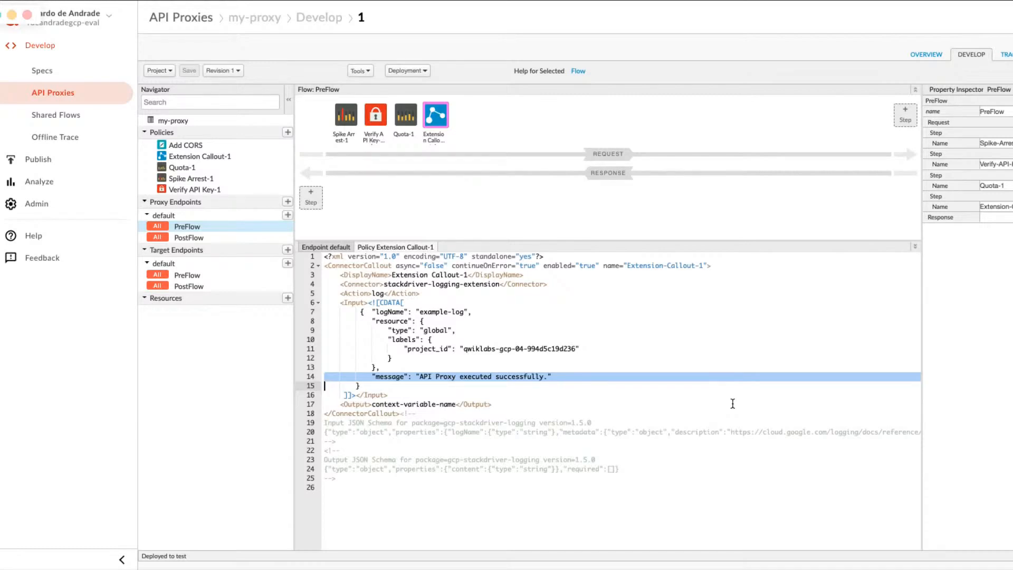
left_click(580, 383)
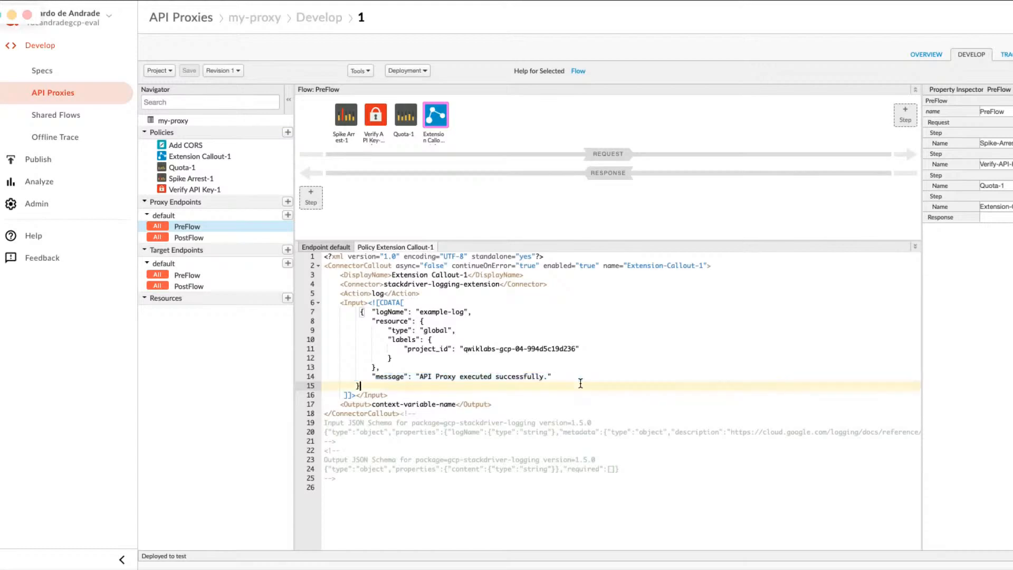
double_click(477, 376)
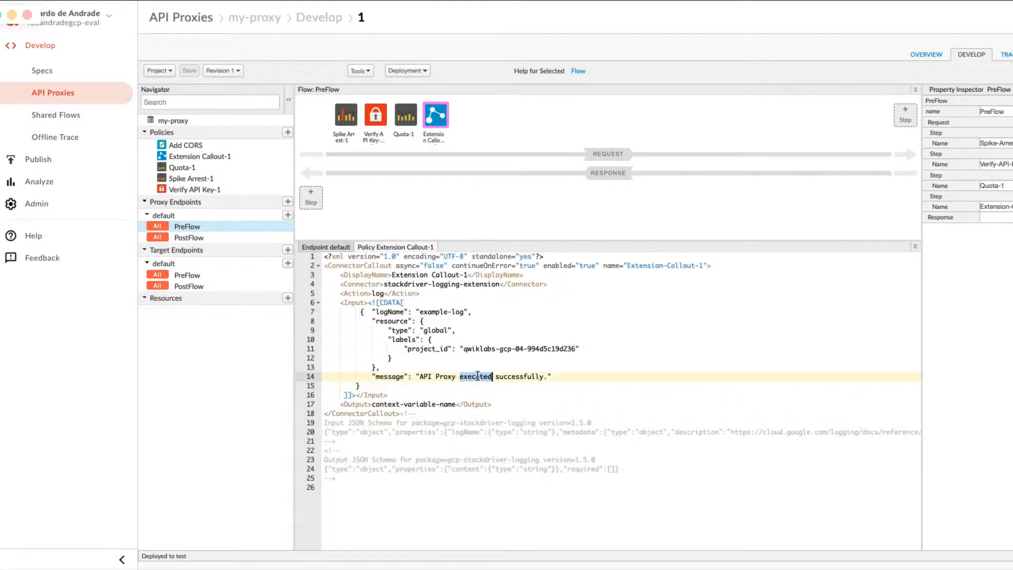
left_click(505, 378)
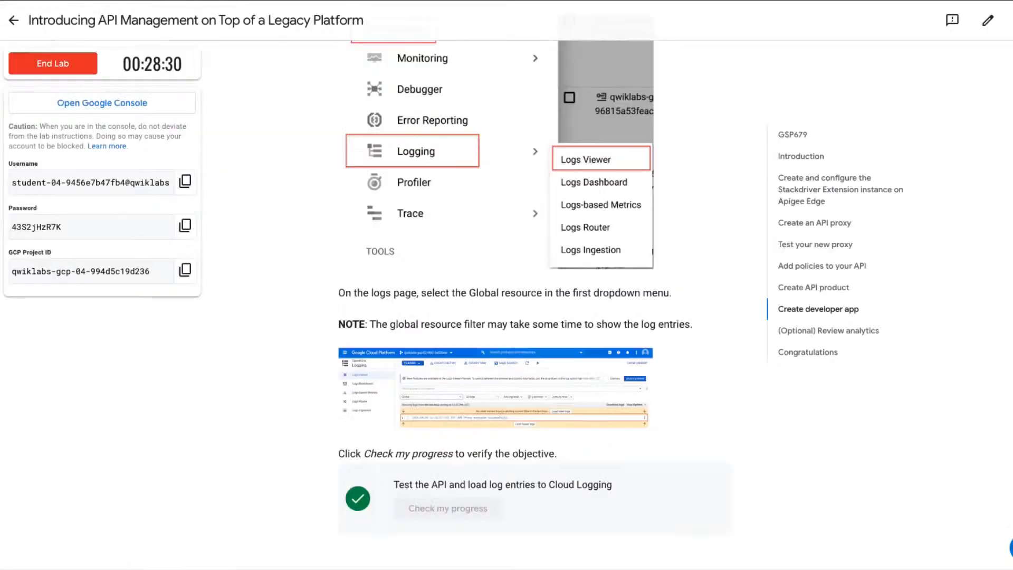
Read the lab's optional Review analytics section, then open the API Proxy Performance report in the Apigee console.
scroll(553, 319, "down", 6)
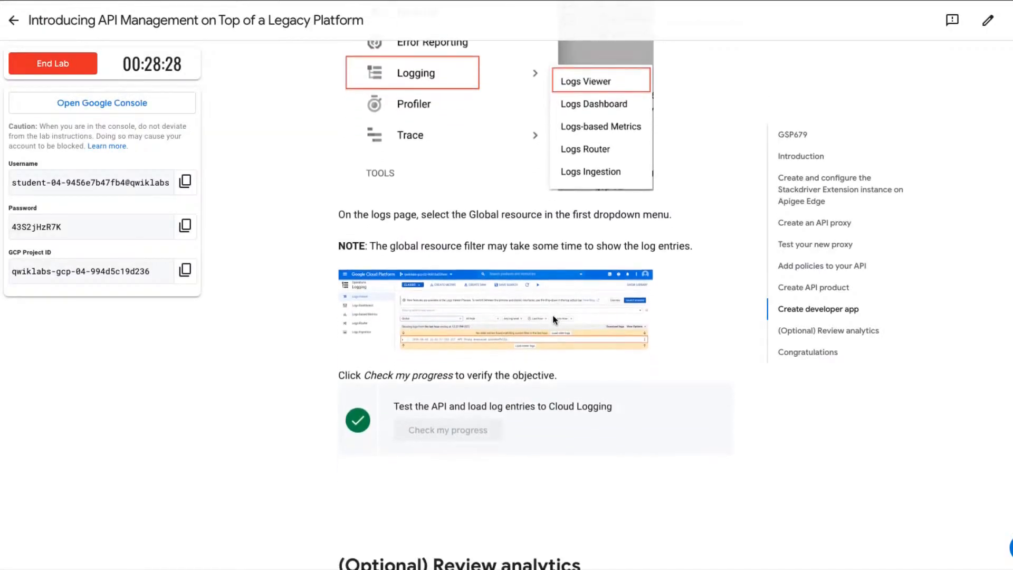
scroll(554, 319, "down", 1)
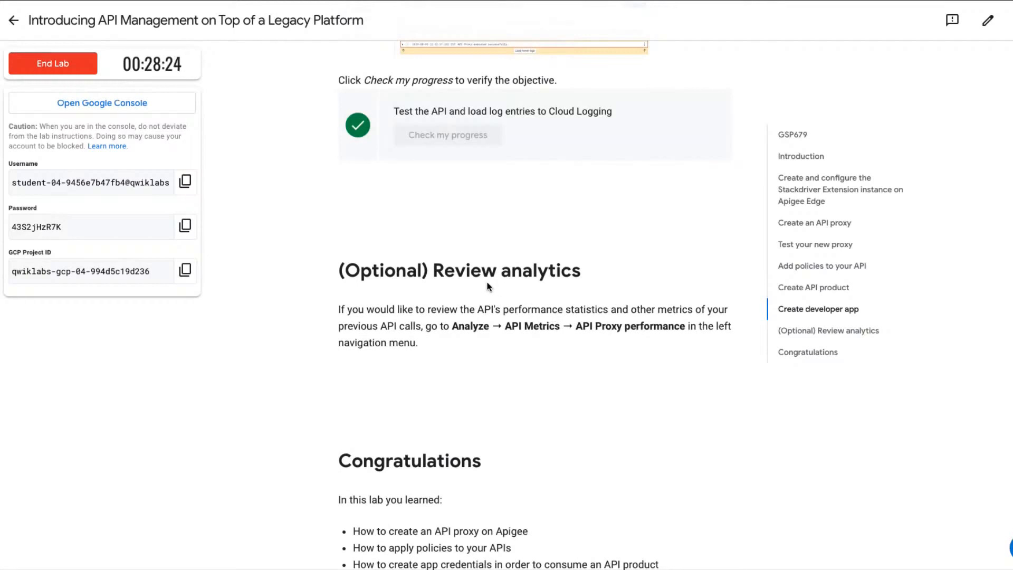
scroll(487, 285, "down", 1)
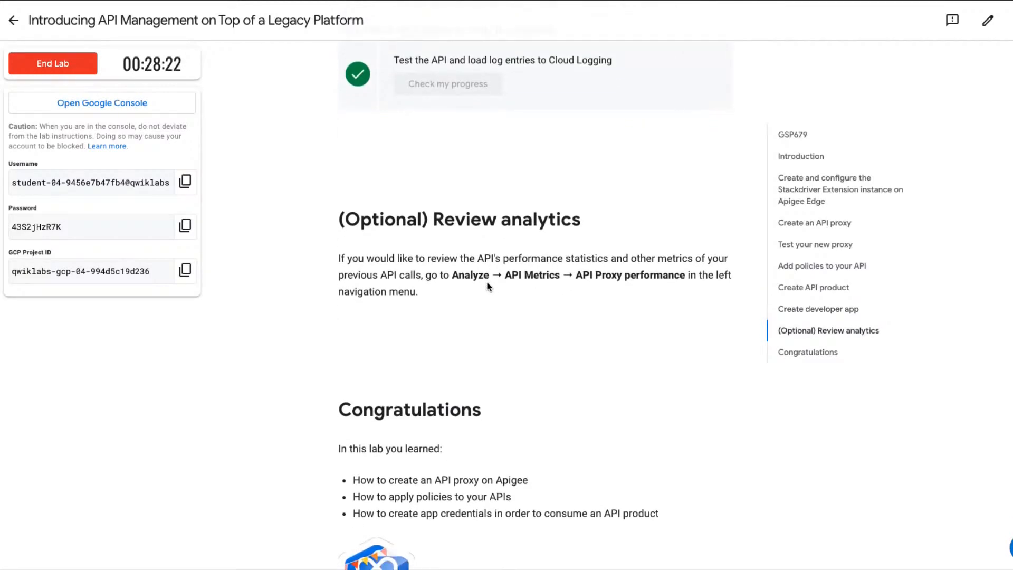
scroll(487, 287, "down", 1)
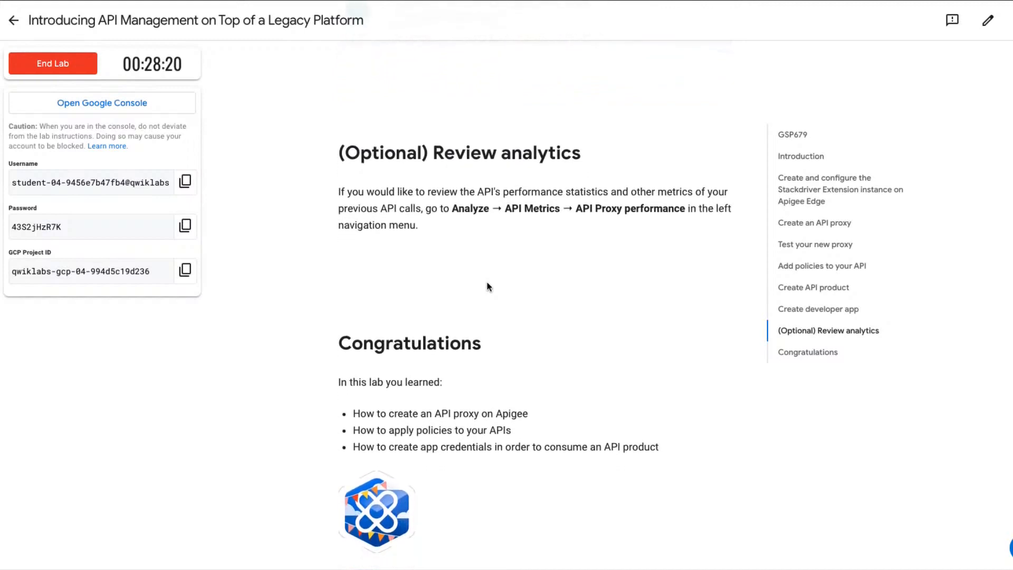
scroll(487, 287, "down", 1)
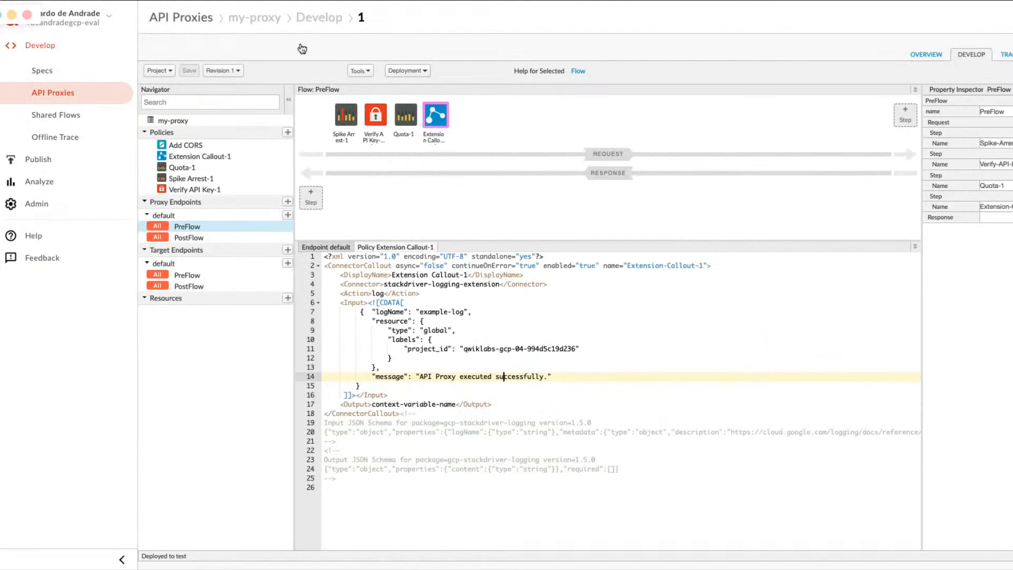
left_click(30, 182)
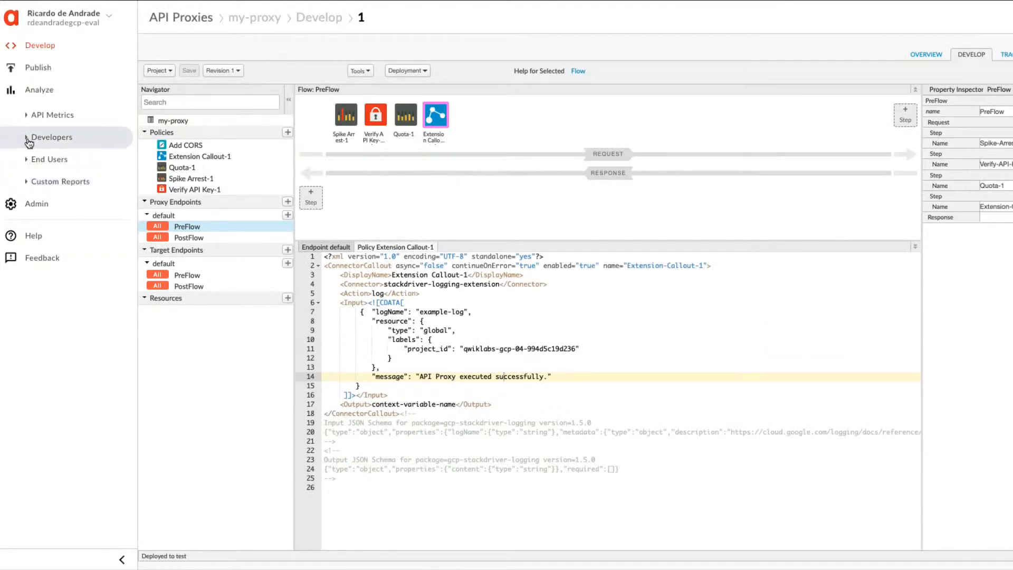
left_click(50, 114)
left_click(67, 137)
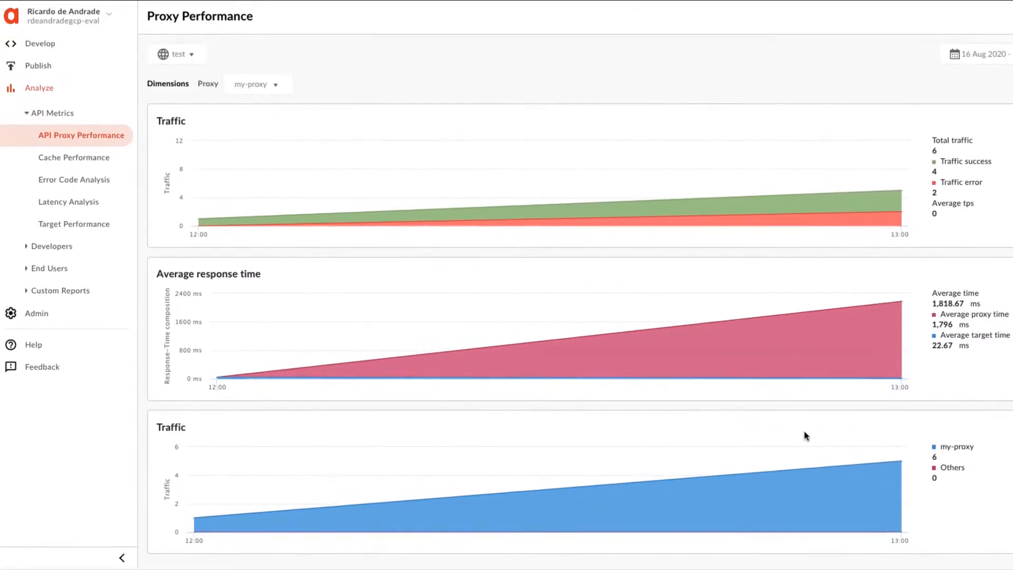
Open the Error Code Analysis report for my-proxy and examine its error charts down to the errors by response code.
left_click(67, 180)
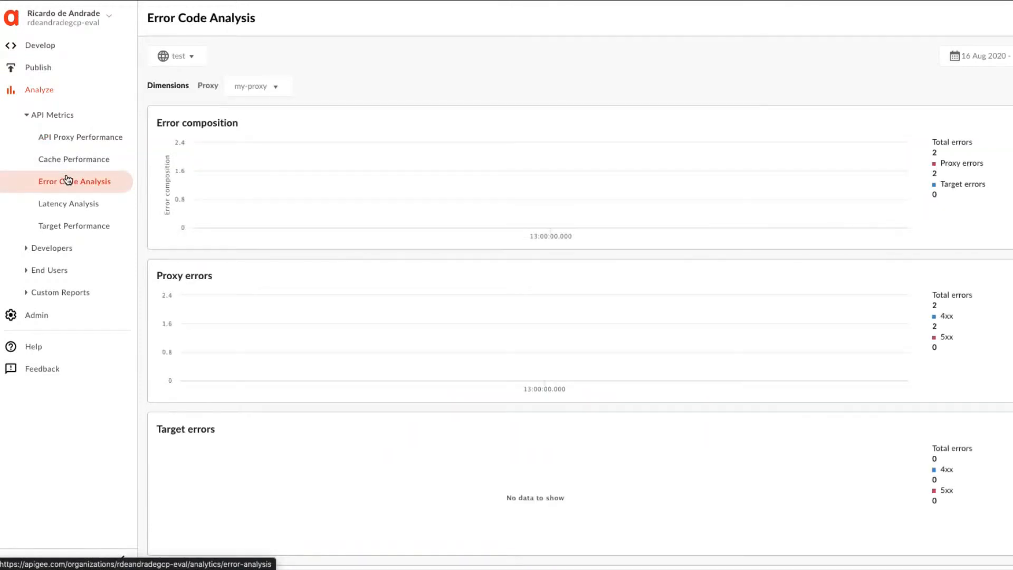
scroll(397, 257, "down", 1)
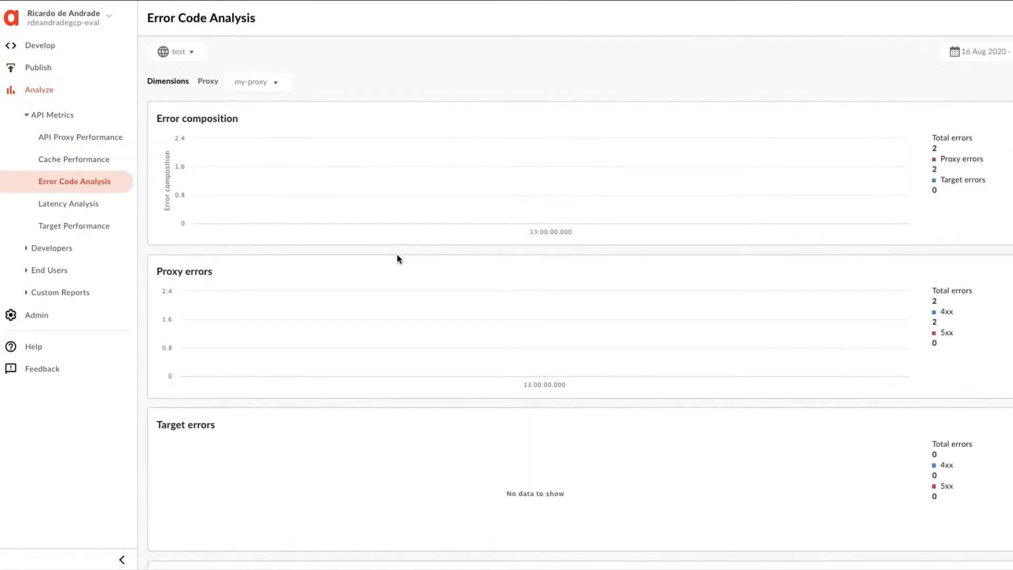
scroll(397, 255, "down", 3)
scroll(397, 255, "up", 3)
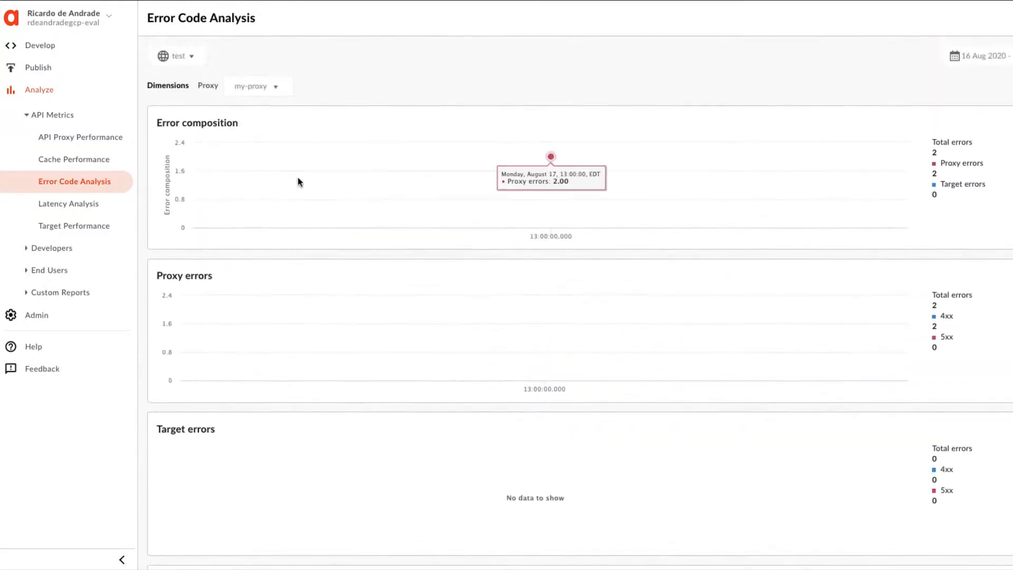
scroll(357, 303, "down", 1)
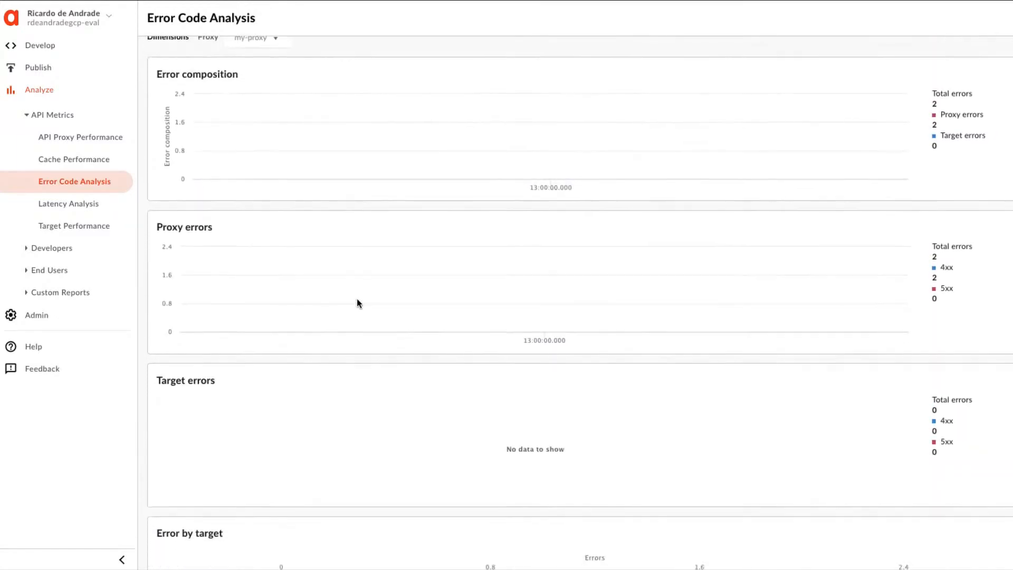
scroll(357, 300, "down", 5)
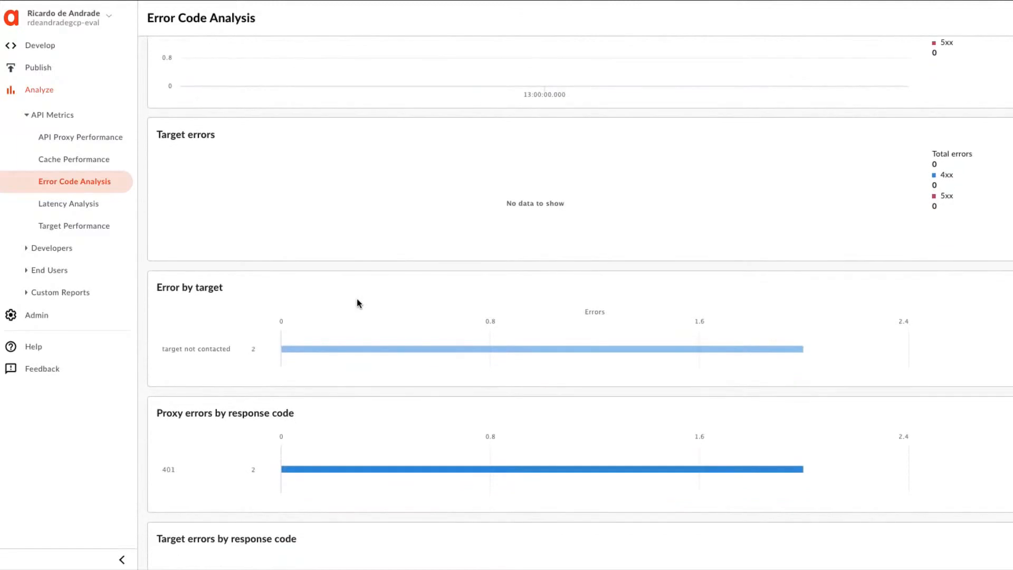
scroll(358, 303, "down", 2)
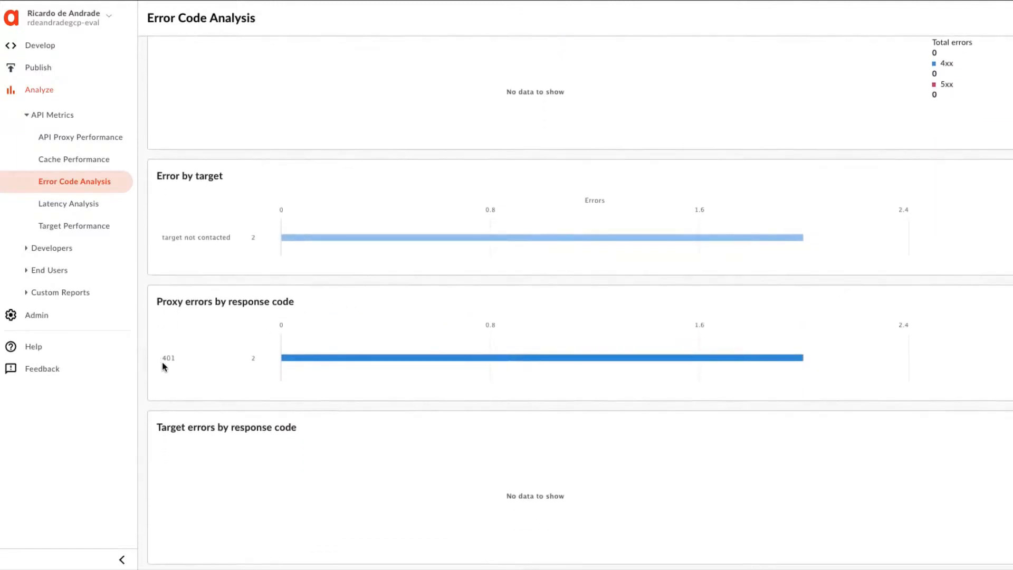
Open the Latency Analysis report, set the proxy dimension to my-proxy, and examine its response time and processing latency charts.
mouse_move(703, 375)
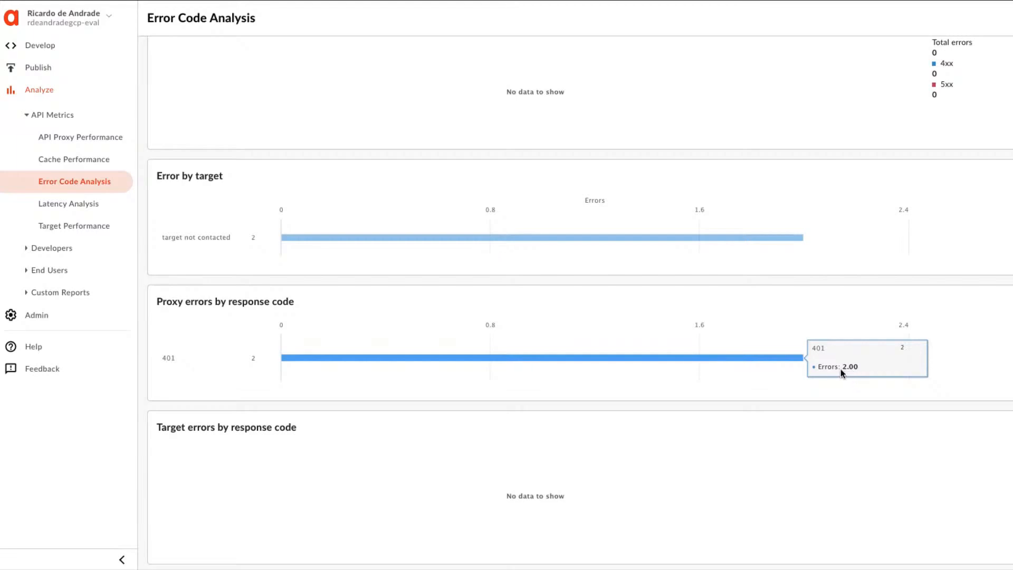
left_click(92, 206)
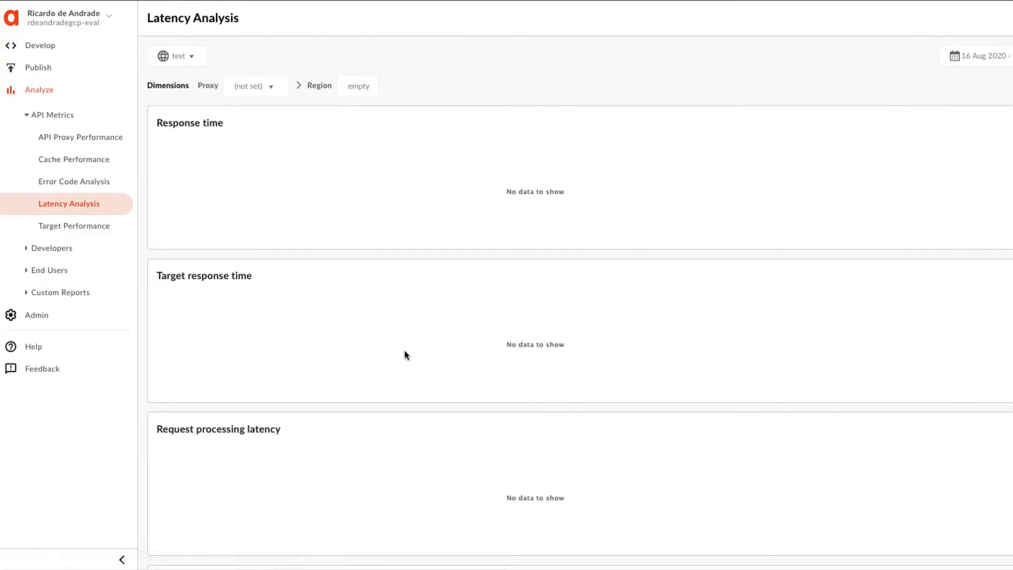
scroll(530, 373, "down", 1)
scroll(530, 374, "down", 4)
scroll(529, 374, "up", 5)
left_click(272, 87)
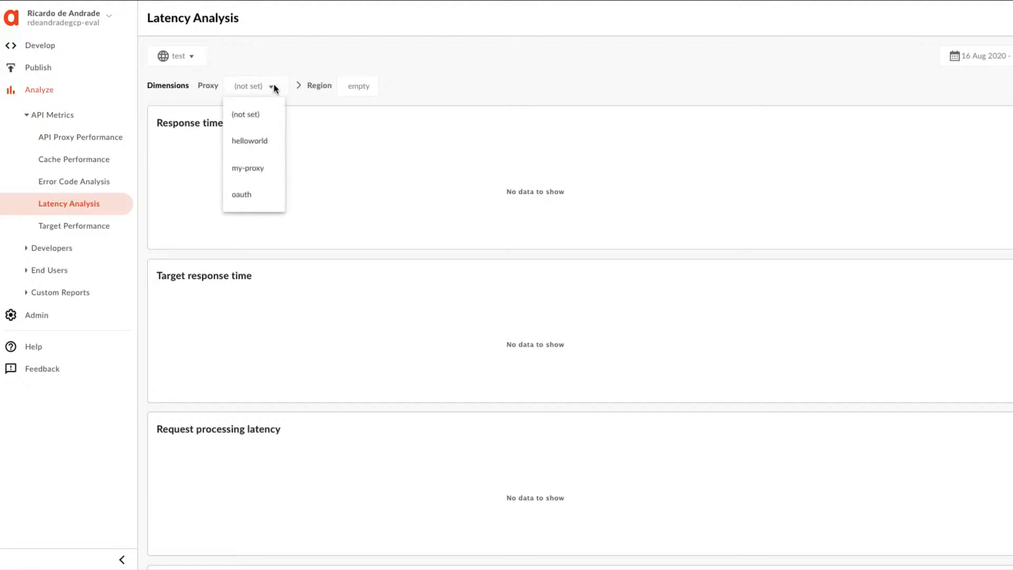
left_click(248, 167)
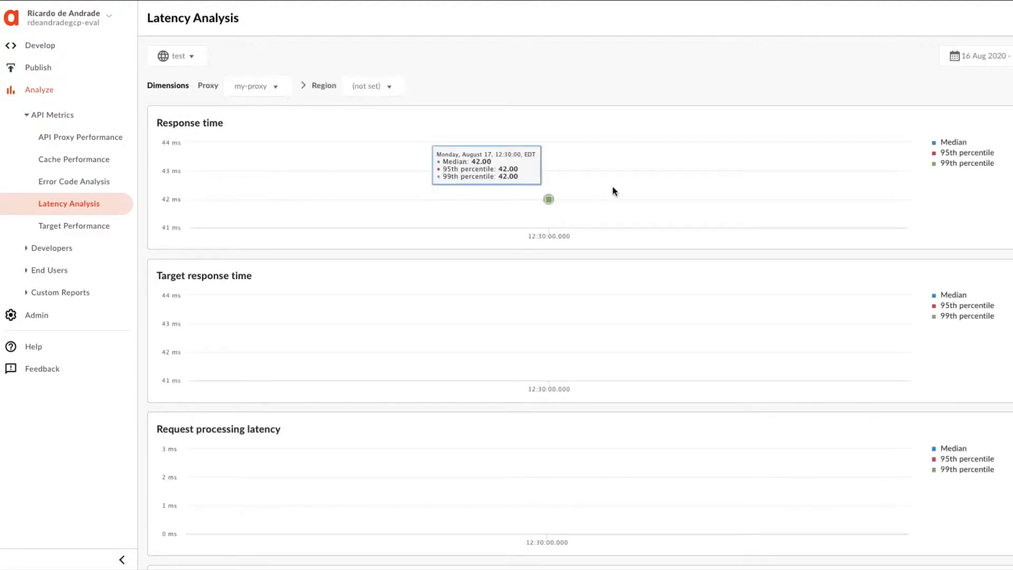
scroll(890, 294, "down", 2)
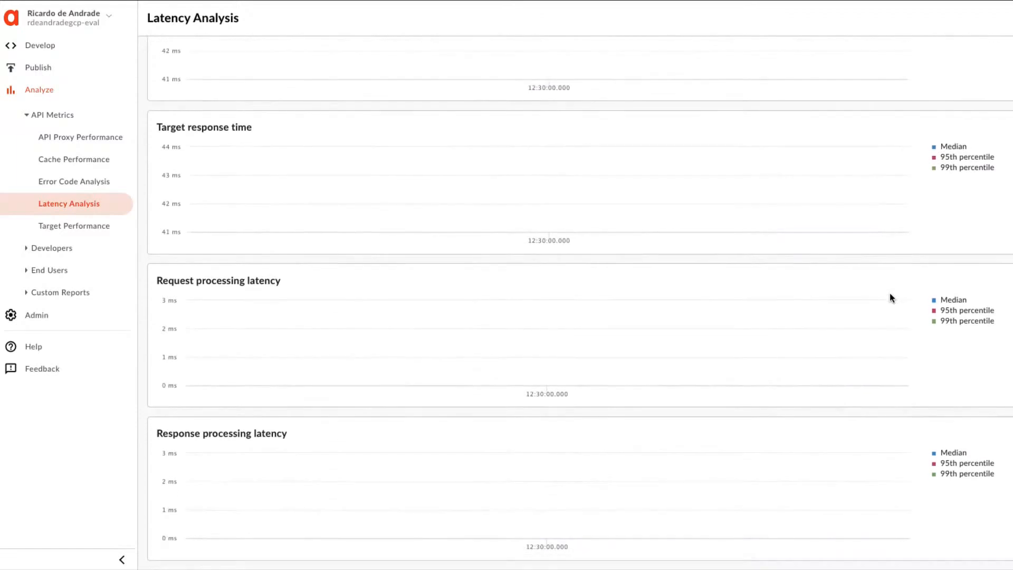
scroll(890, 294, "up", 3)
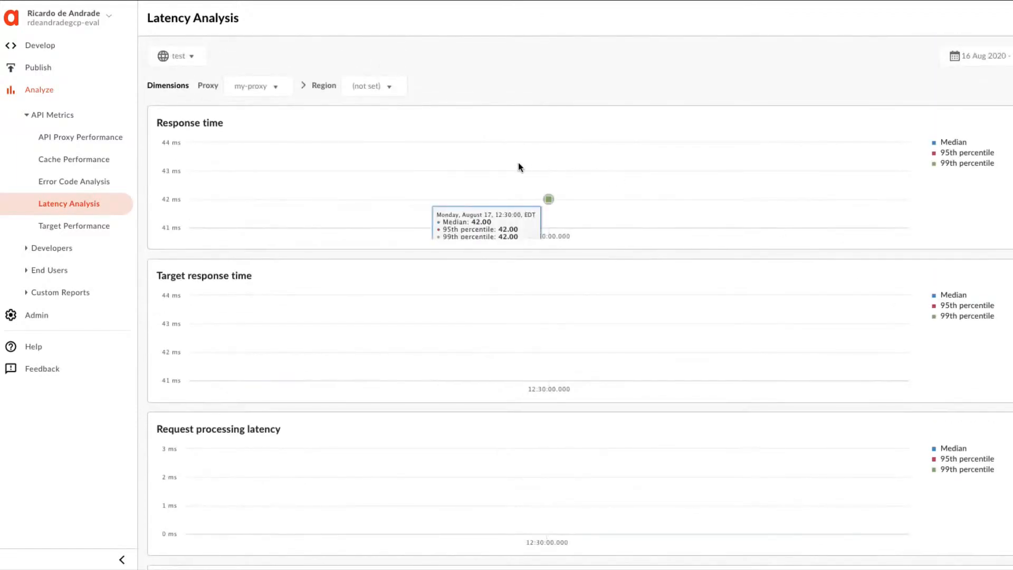
mouse_move(298, 318)
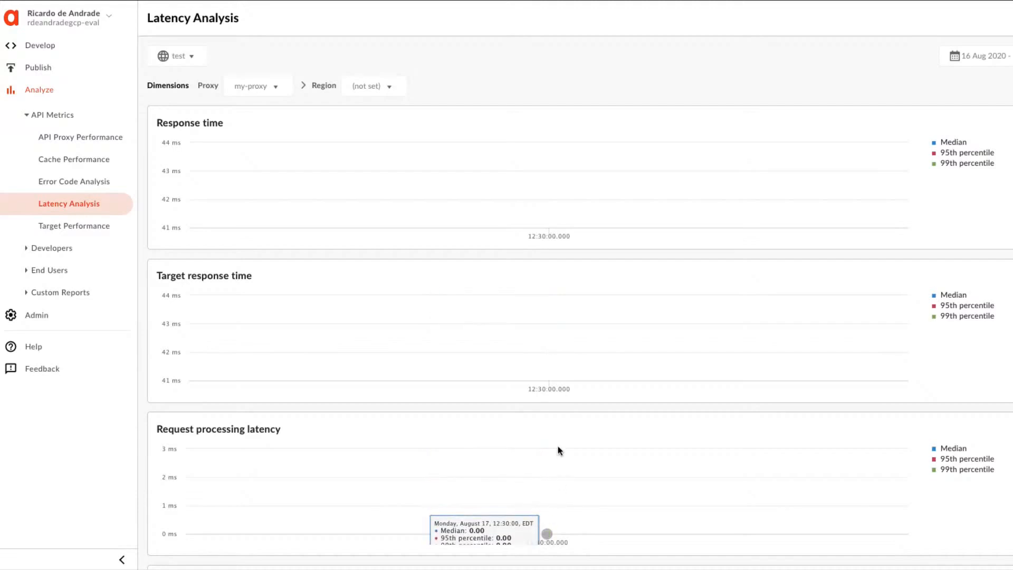
Open the Target Performance report, check the available target IP addresses, and examine the traffic, response time and error charts.
left_click(56, 231)
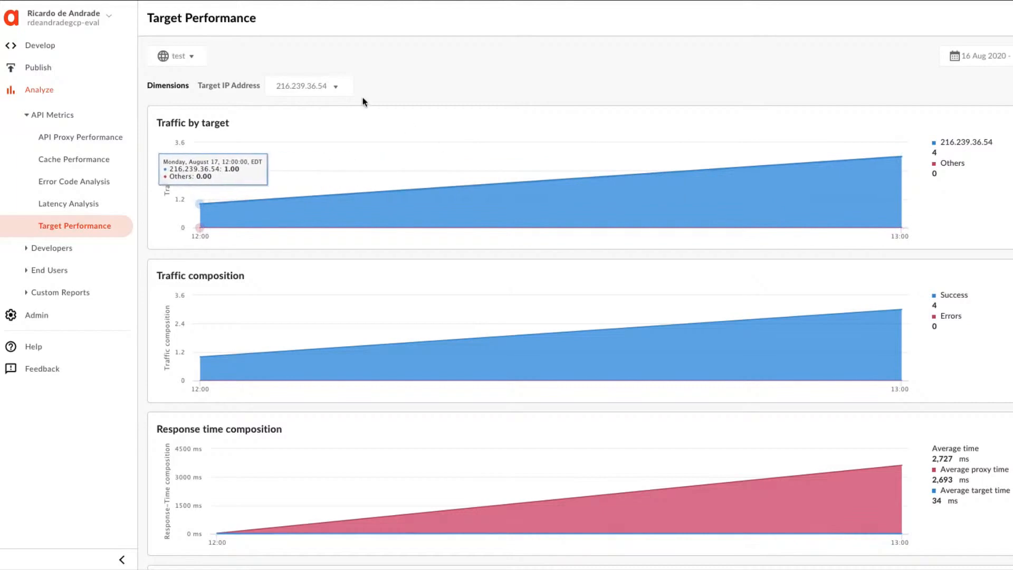
left_click(340, 89)
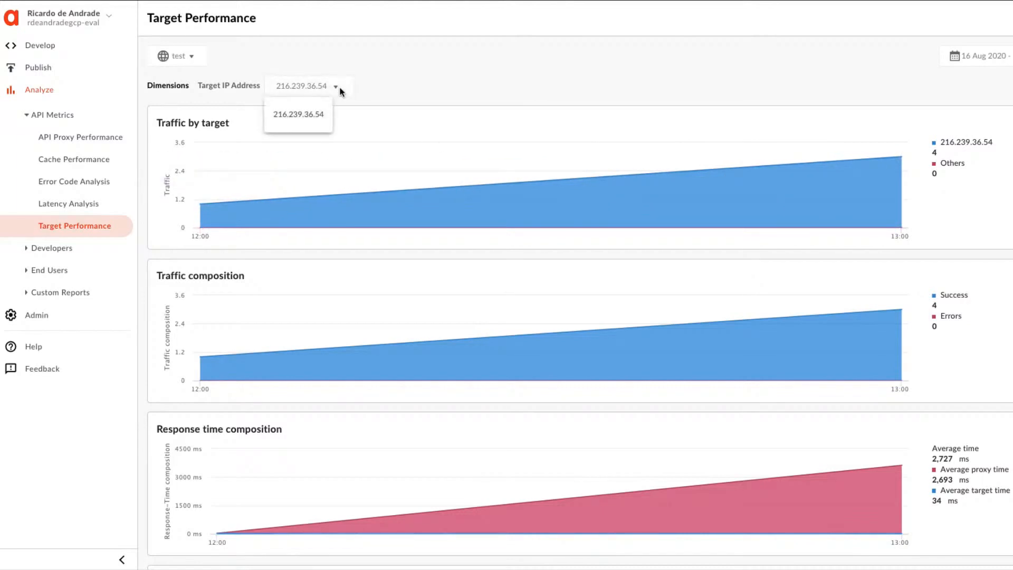
left_click(365, 94)
scroll(366, 94, "down", 4)
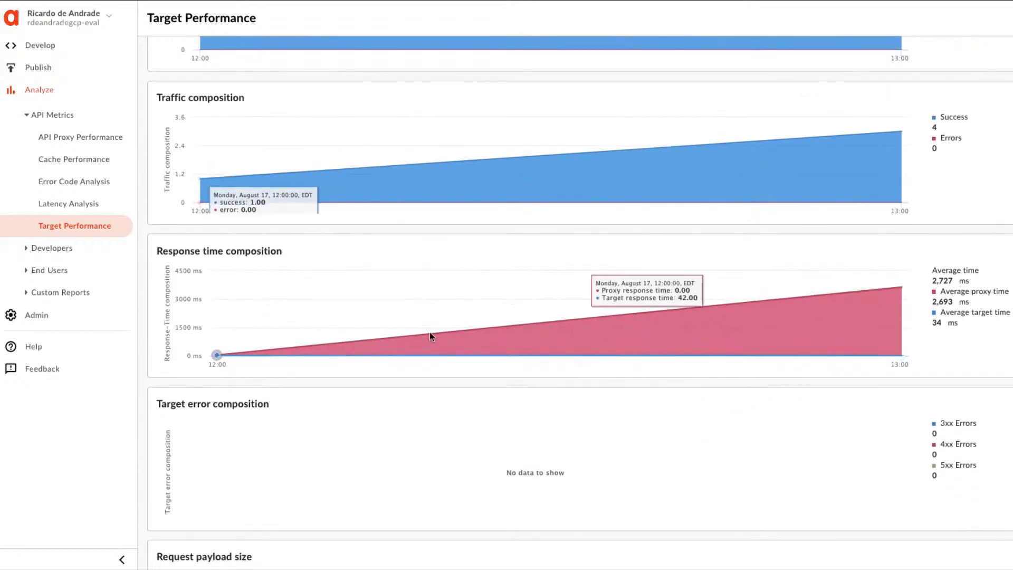
scroll(701, 321, "down", 3)
scroll(701, 321, "up", 7)
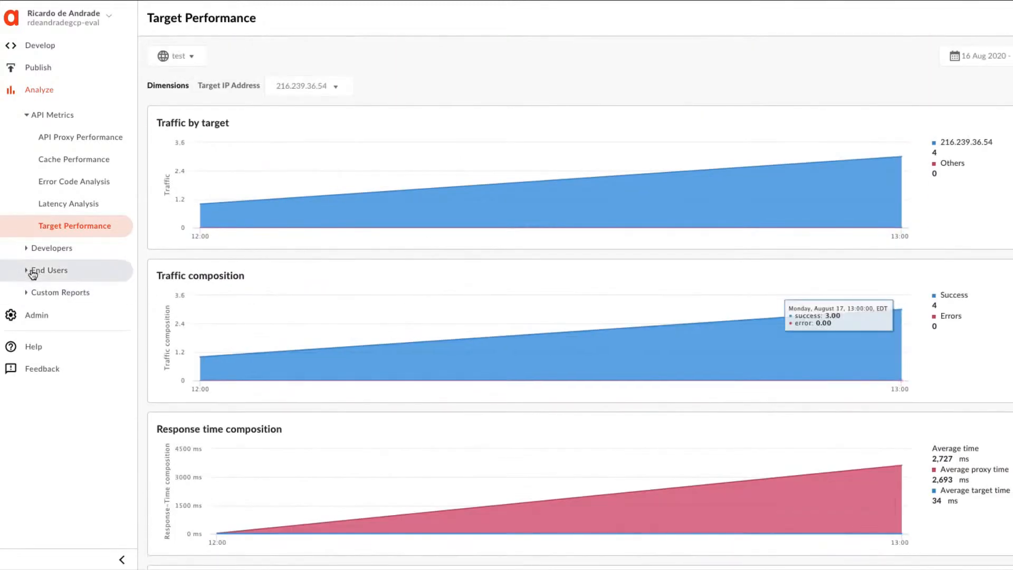
Expand the Developers and End Users analytics, then examine the Traffic Composition report's top proxies, developers, products and apps.
left_click(27, 251)
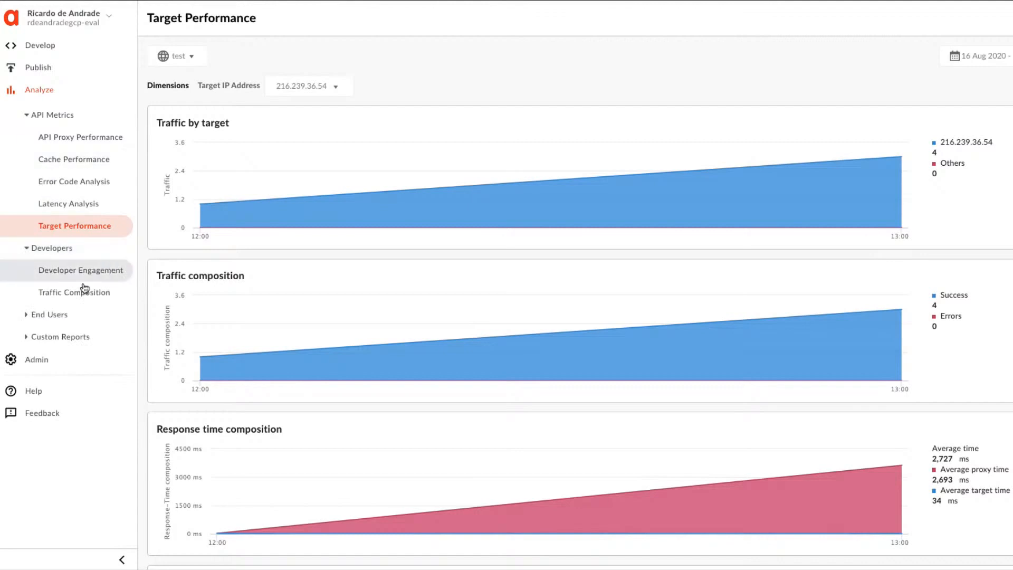
left_click(29, 317)
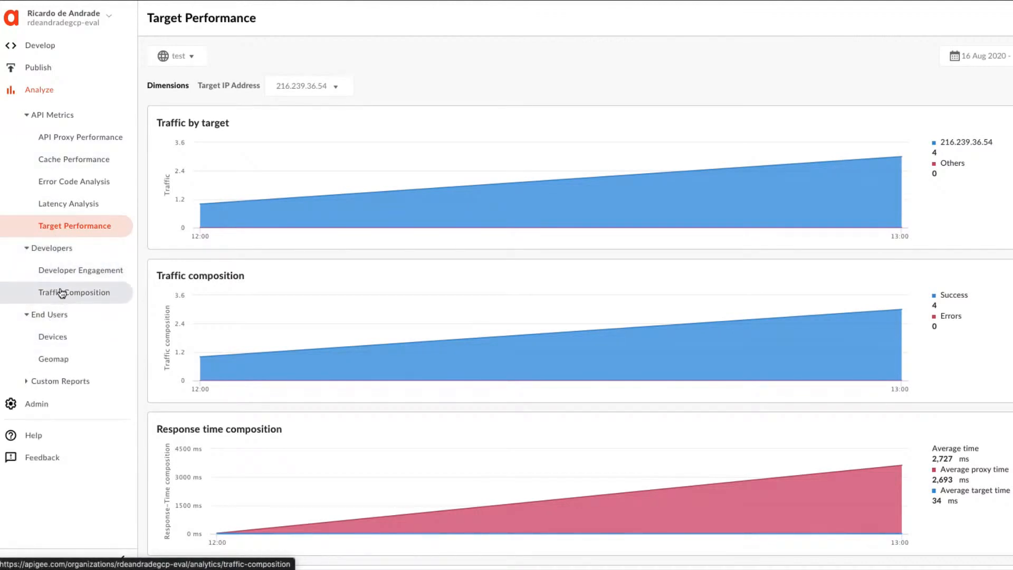
left_click(63, 292)
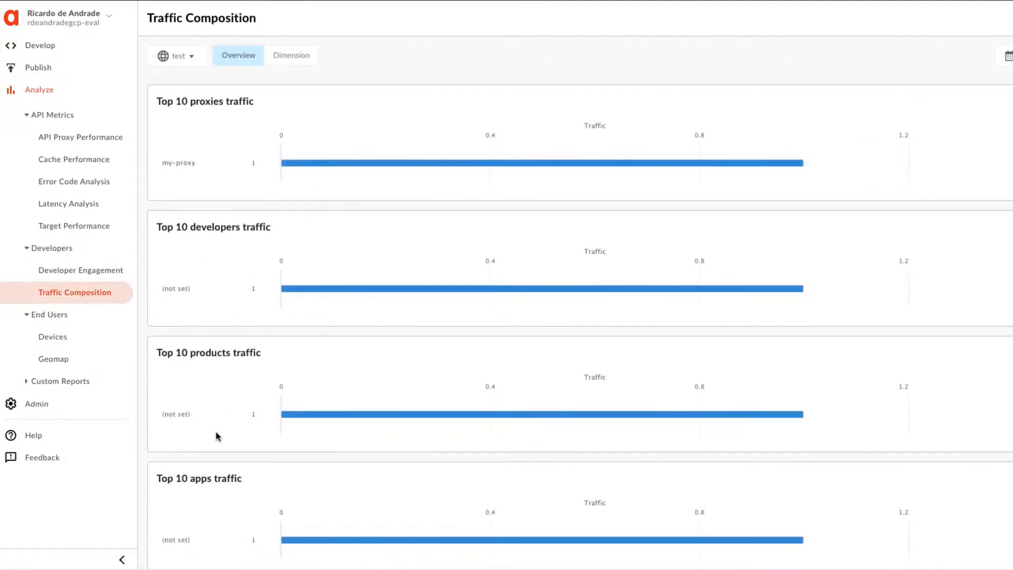
scroll(316, 459, "down", 1)
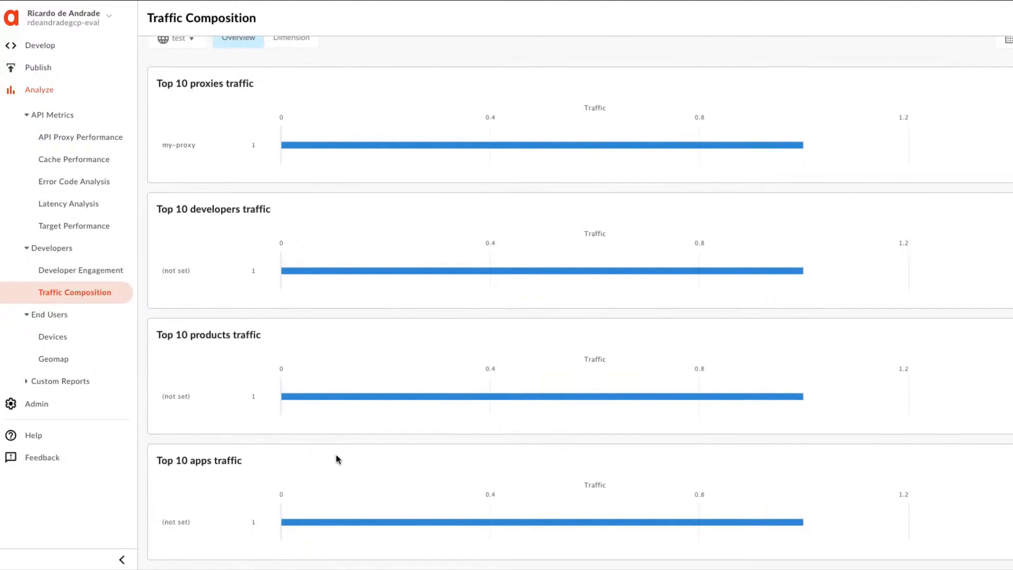
mouse_move(603, 525)
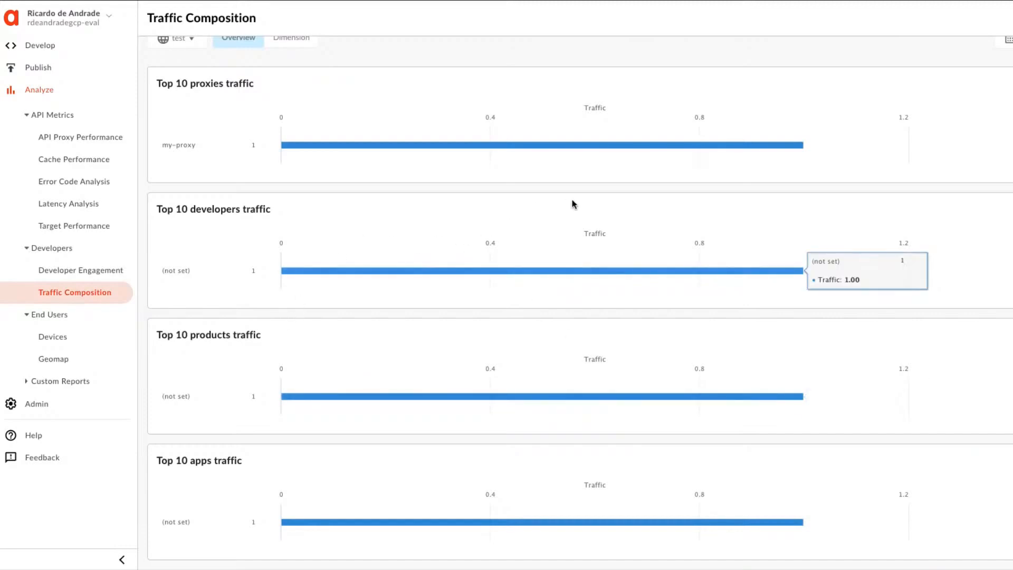
scroll(575, 205, "up", 1)
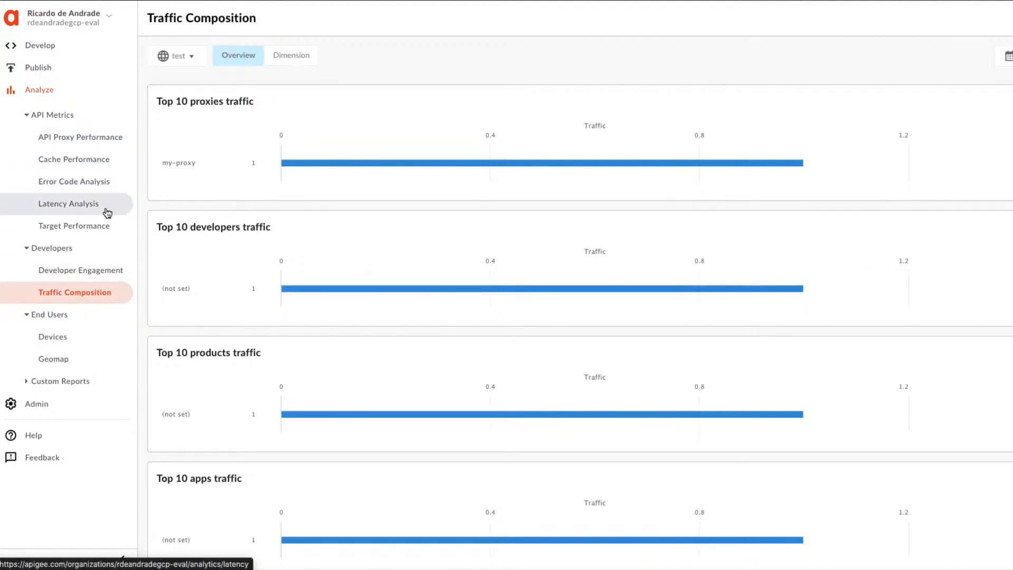
Open the Geomap report, drill into my-proxy traffic for the United States by region, and check the available countries.
left_click(56, 358)
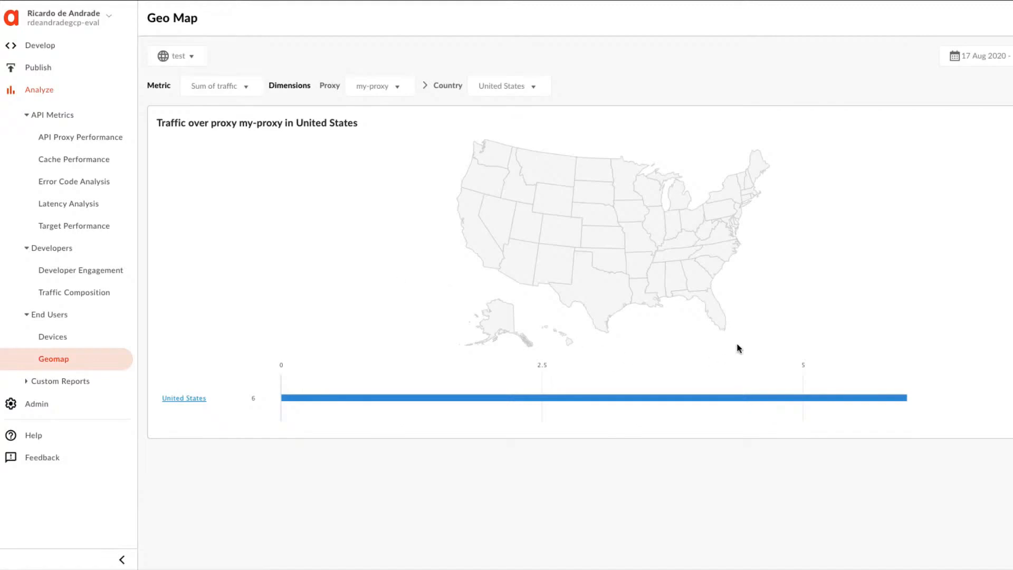
left_click(179, 402)
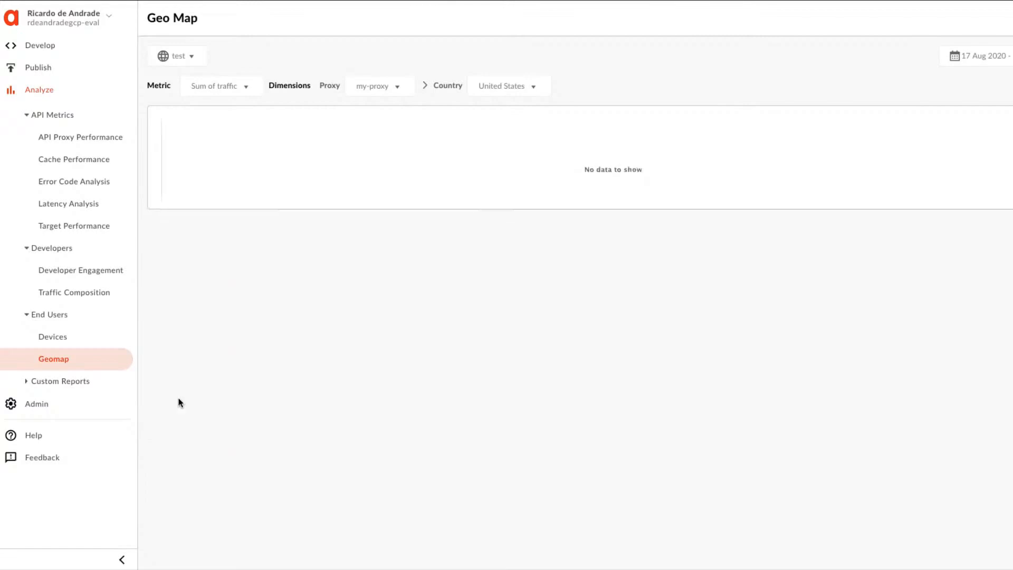
mouse_move(724, 236)
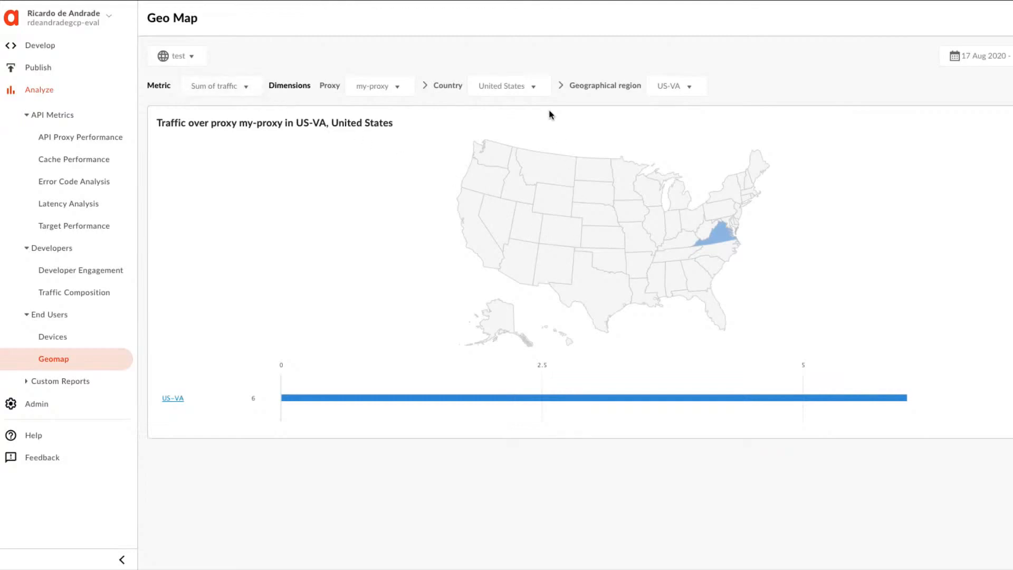
left_click(535, 86)
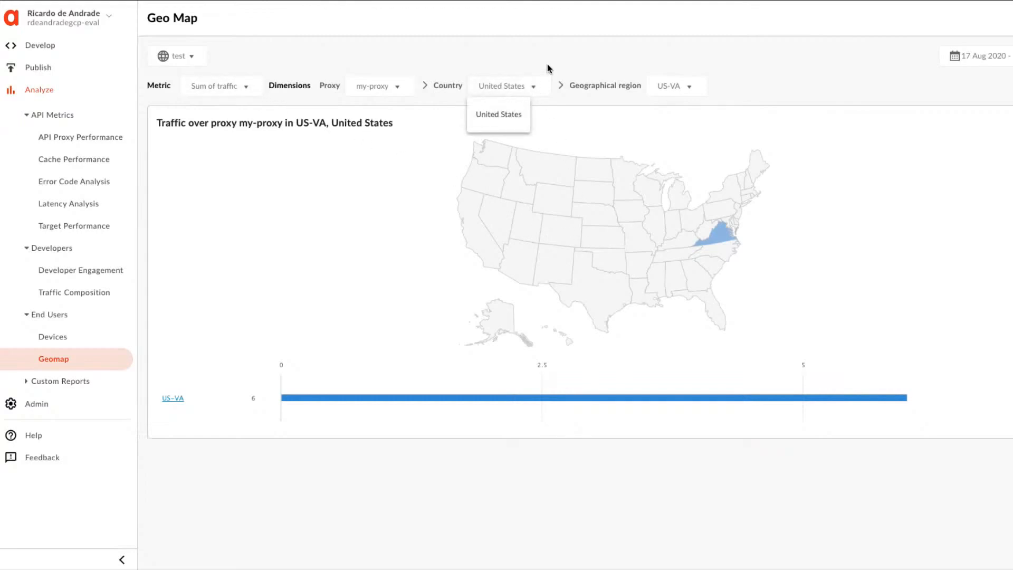
left_click(547, 65)
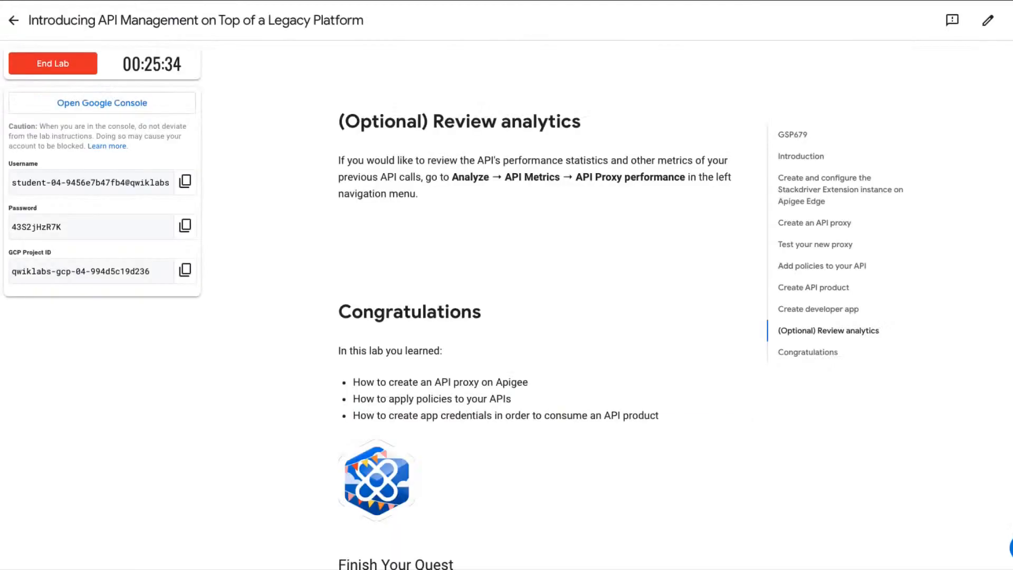
Switch to the lab instructions and read the closing sections from Congratulations through Finish Your Quest, next lab, and Training & Certification.
scroll(511, 403, "down", 4)
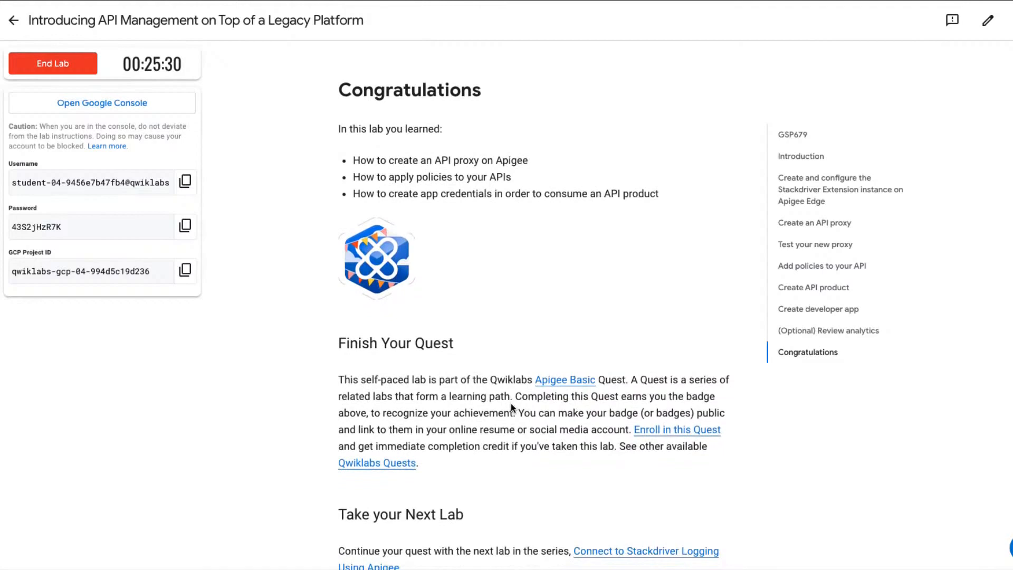
scroll(511, 403, "down", 1)
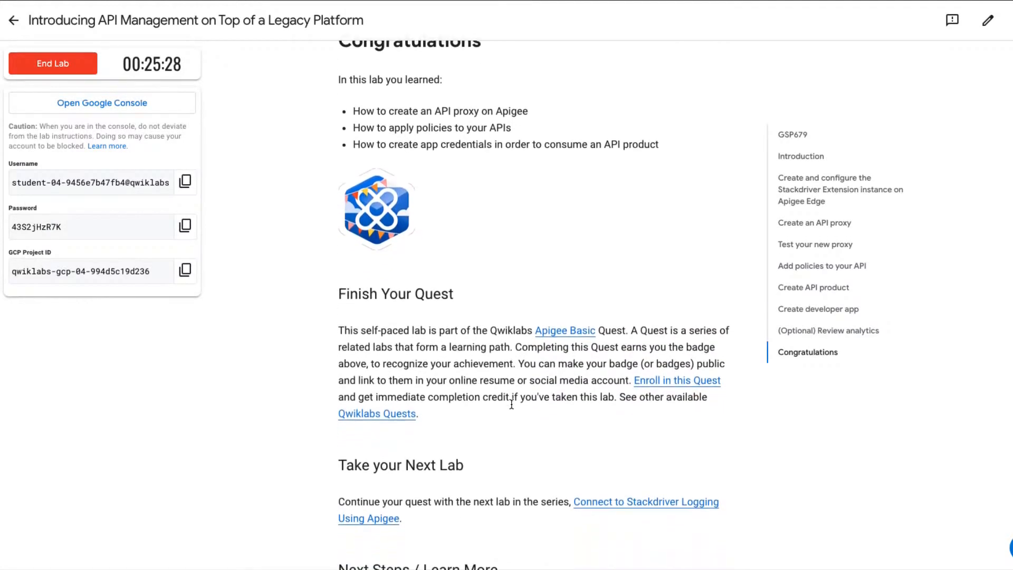
scroll(511, 403, "down", 1)
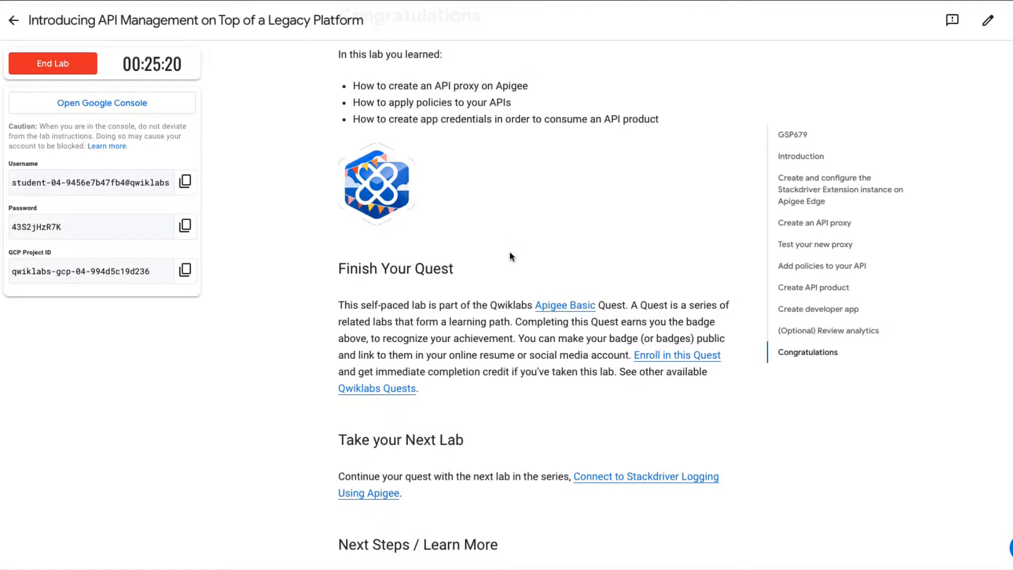
scroll(510, 257, "down", 3)
scroll(509, 256, "up", 2)
scroll(510, 256, "down", 1)
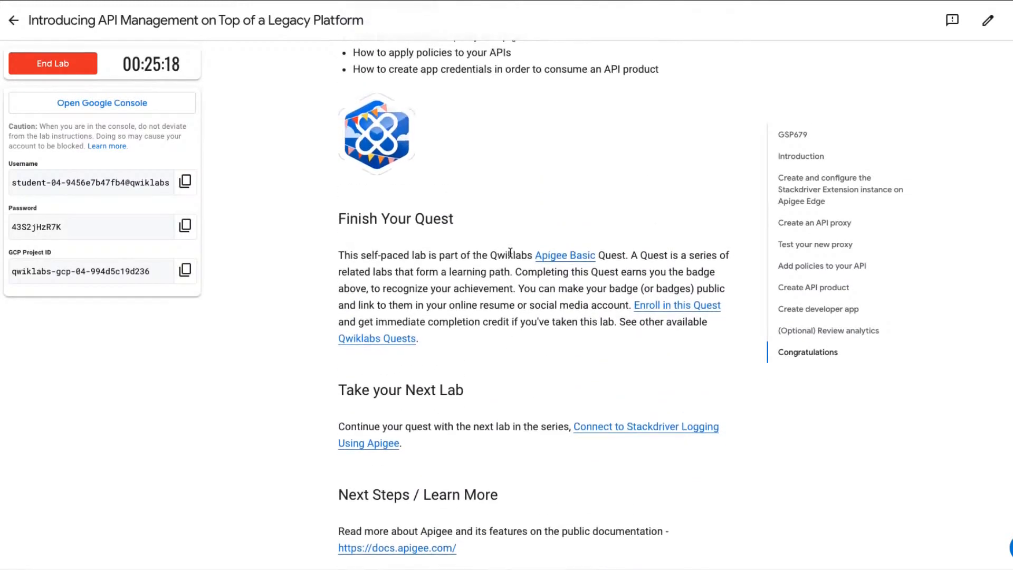
scroll(510, 252, "down", 3)
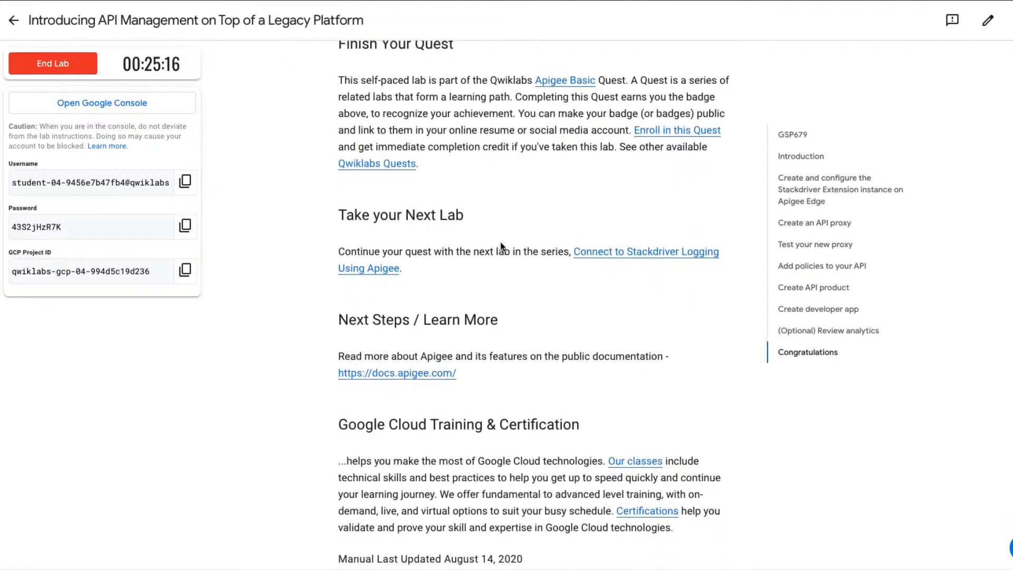
scroll(500, 245, "down", 2)
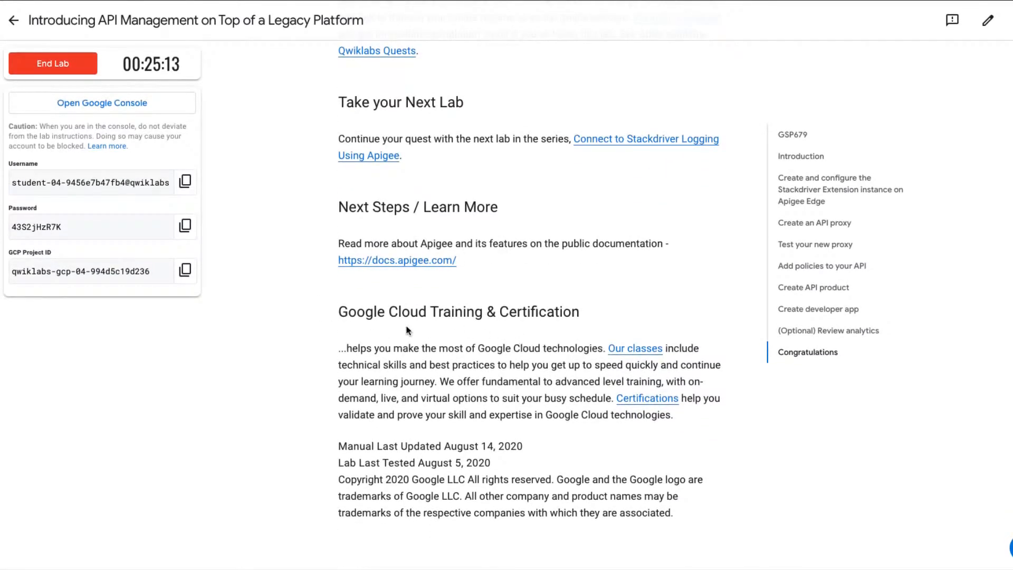
scroll(515, 229, "up", 1)
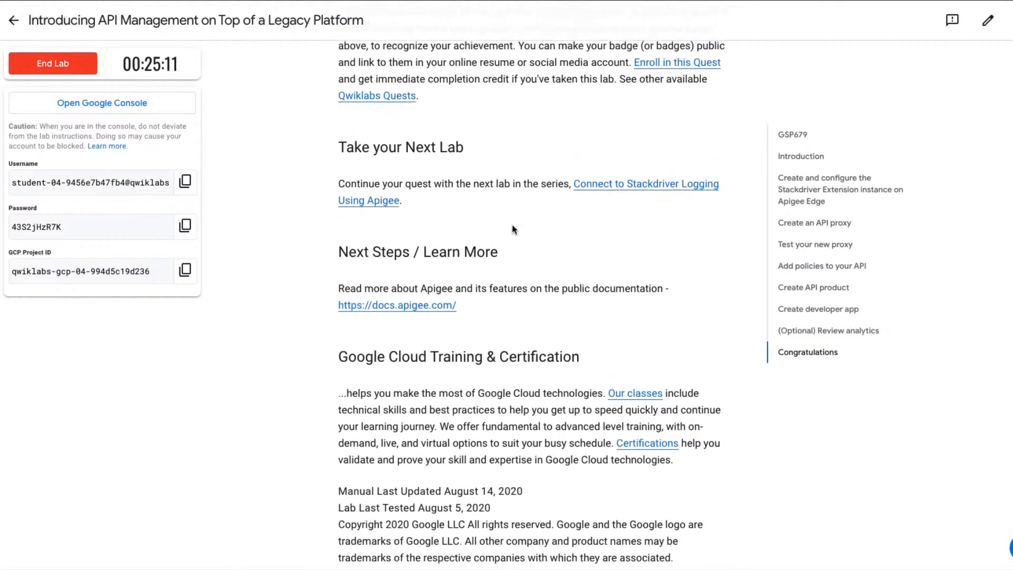
scroll(510, 211, "up", 3)
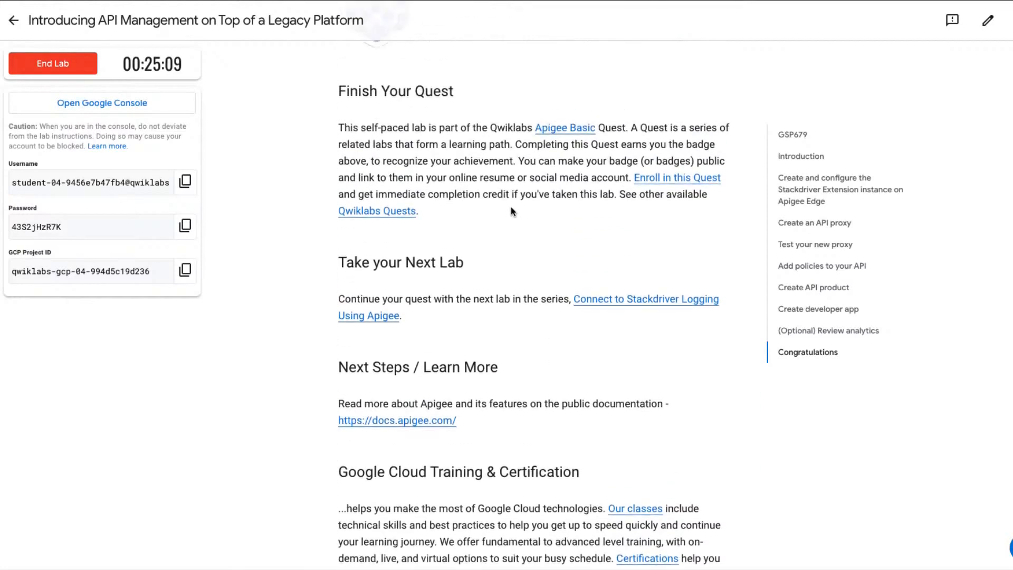